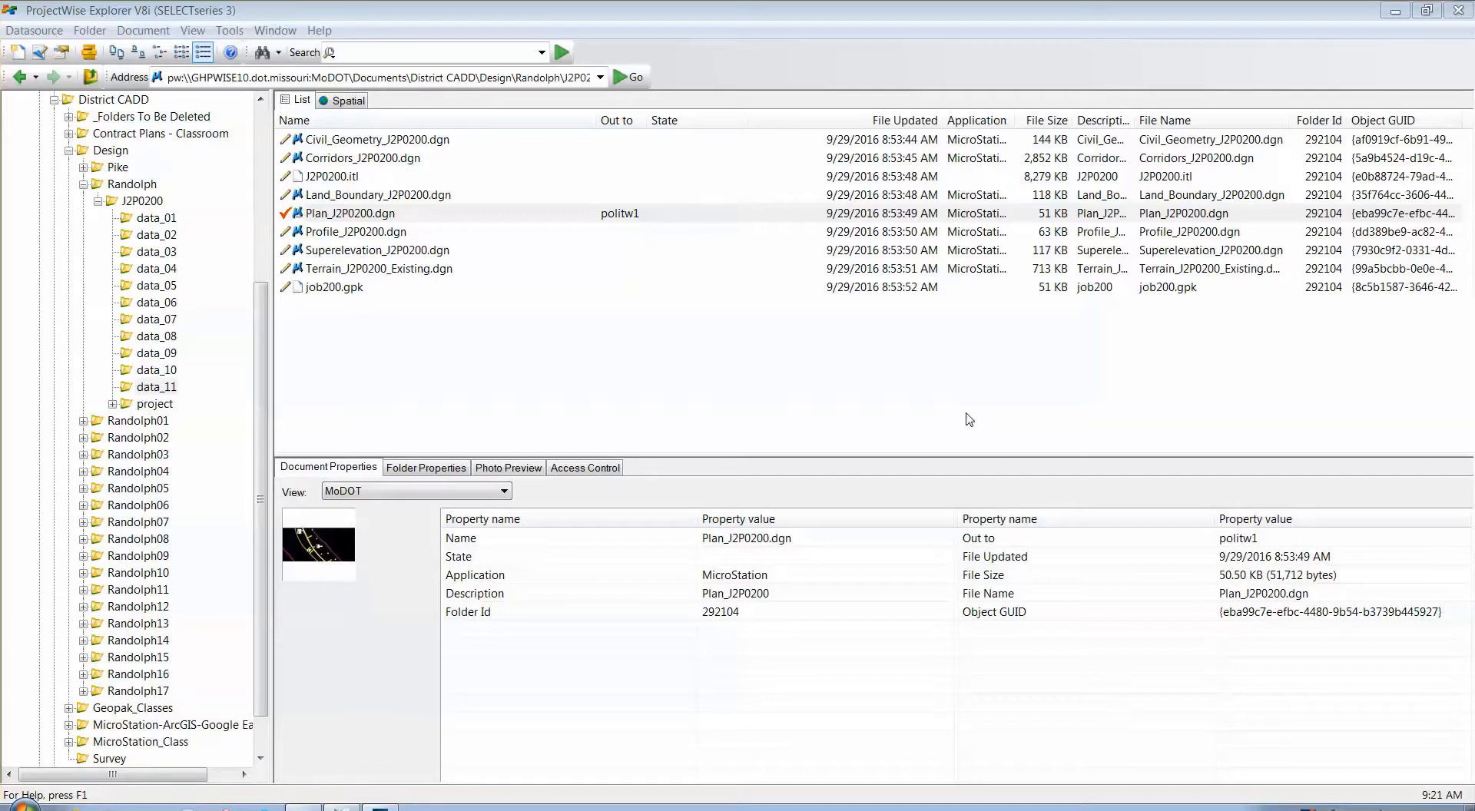
# Switch from ProjectWise Explorer to Power GEOPAK and examine the alignments in Plan_J2P0200.dgn
pyautogui.click(422, 9)
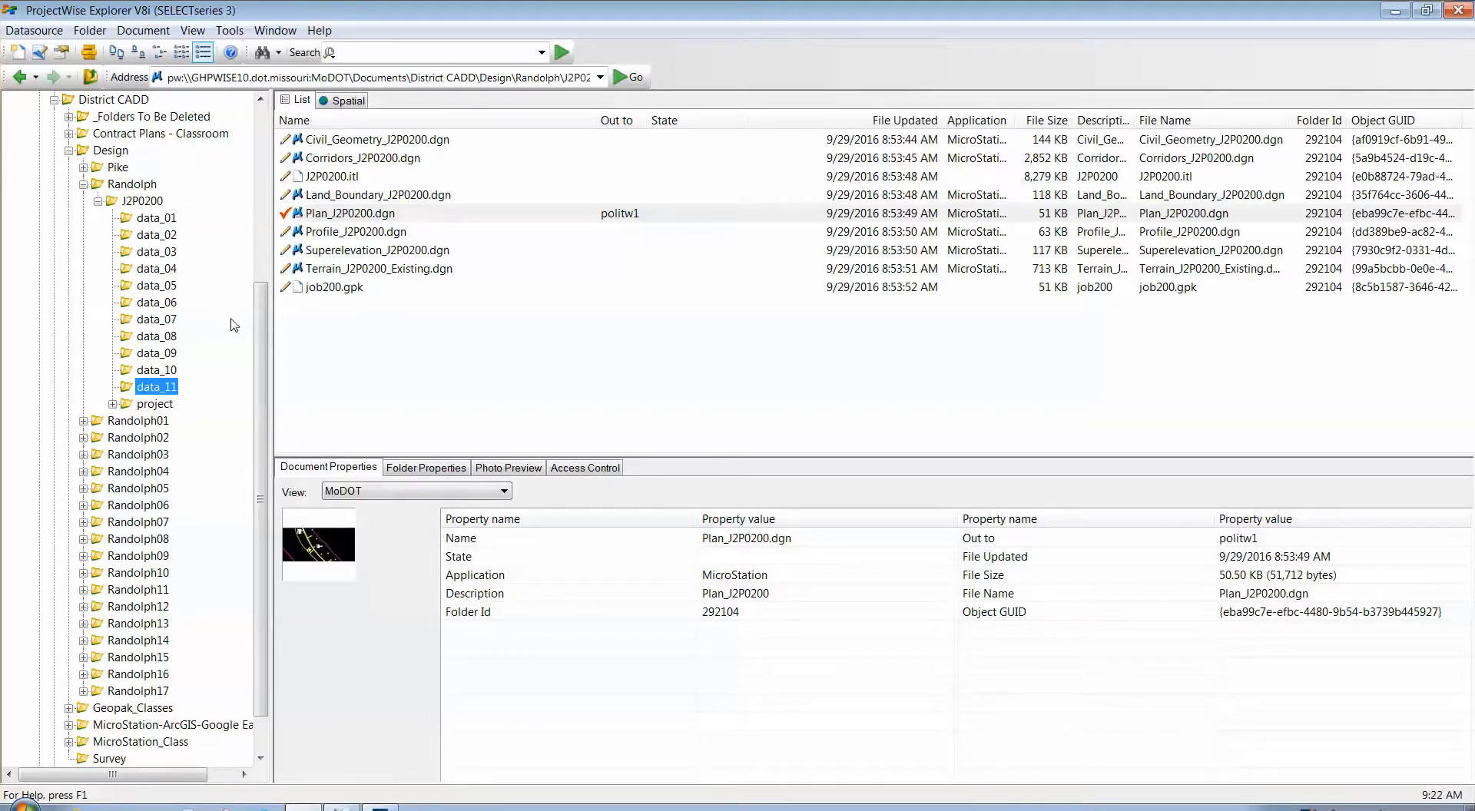
pyautogui.scroll(-1, 264, 317)
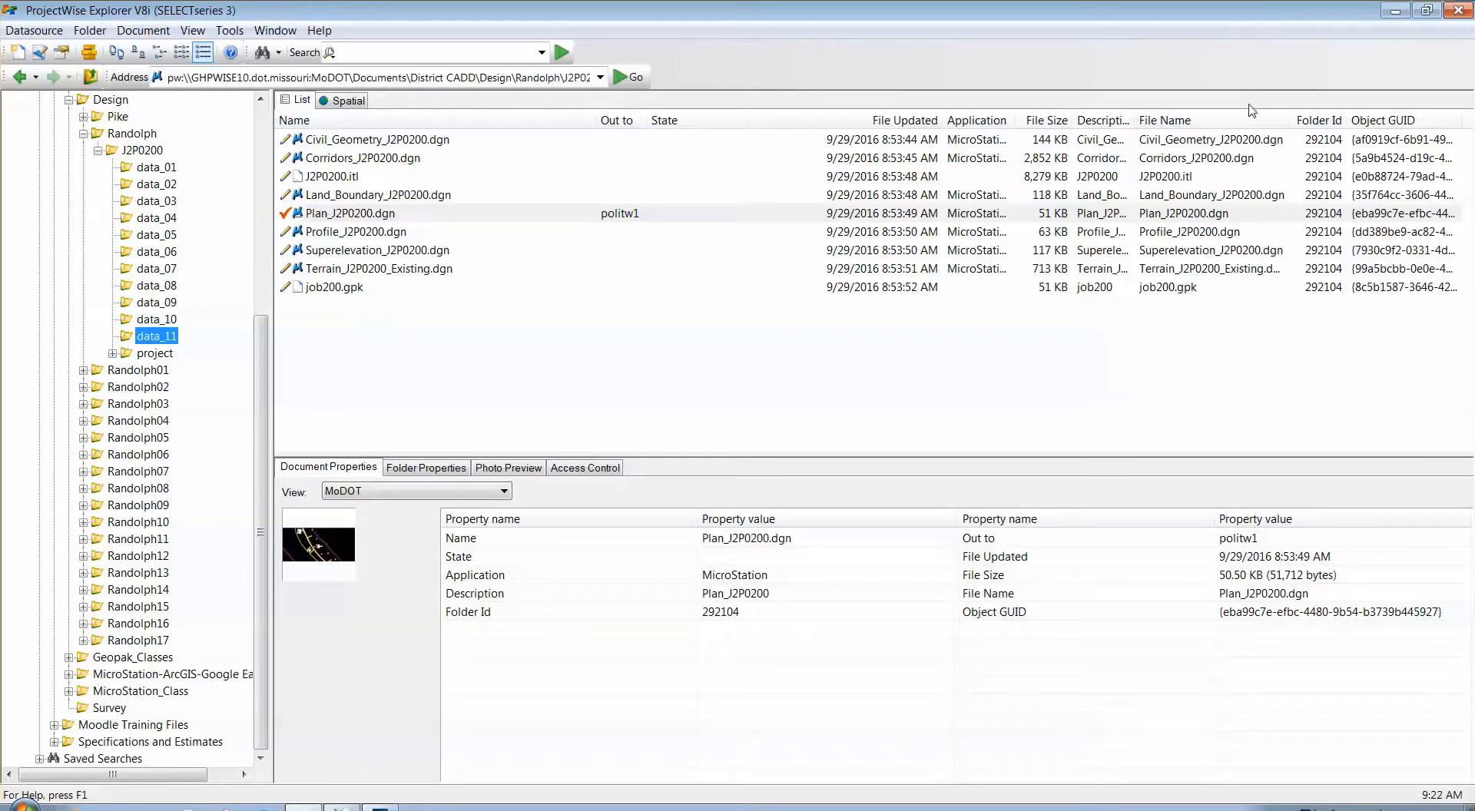
pyautogui.click(1396, 13)
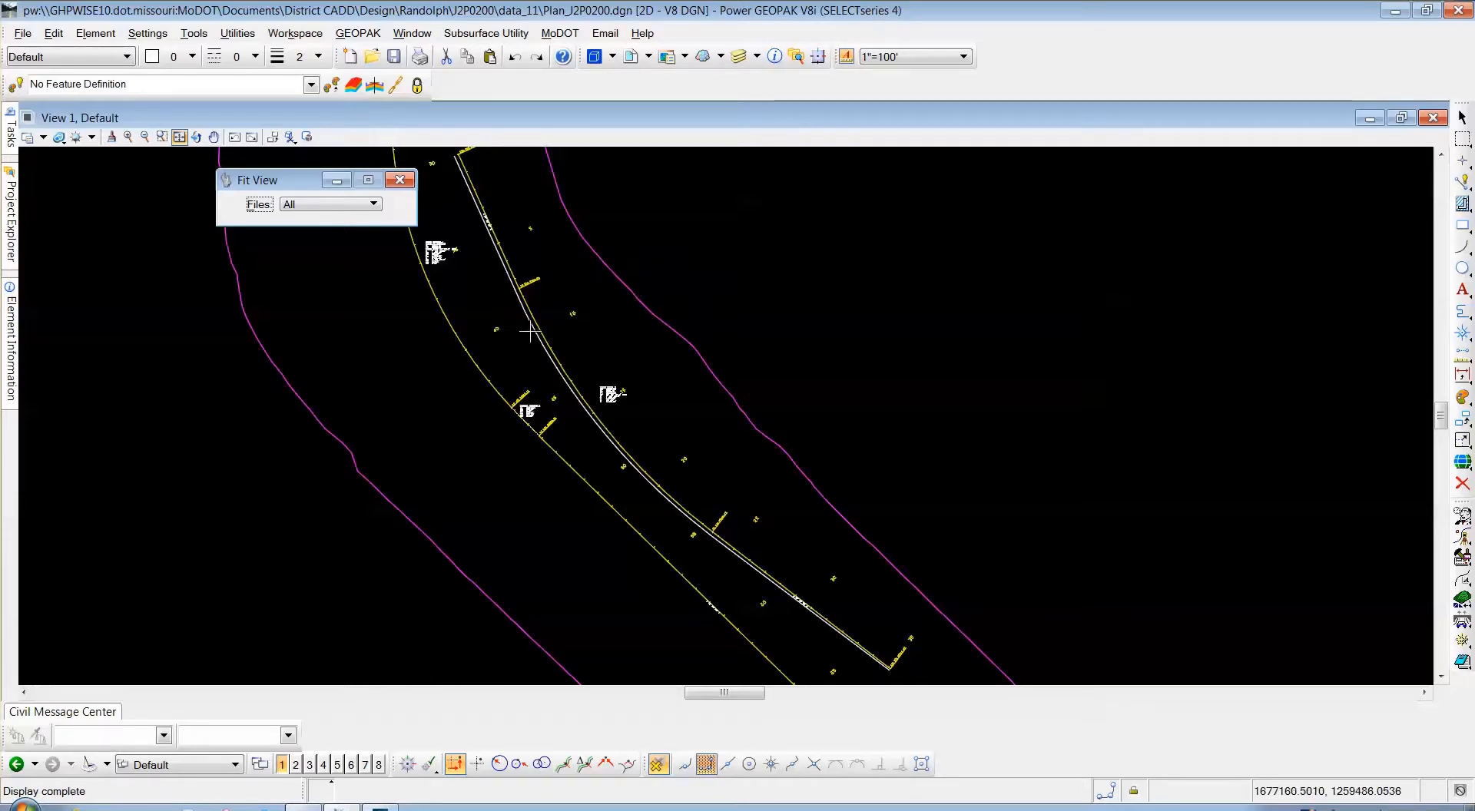
pyautogui.scroll(3, 530, 319)
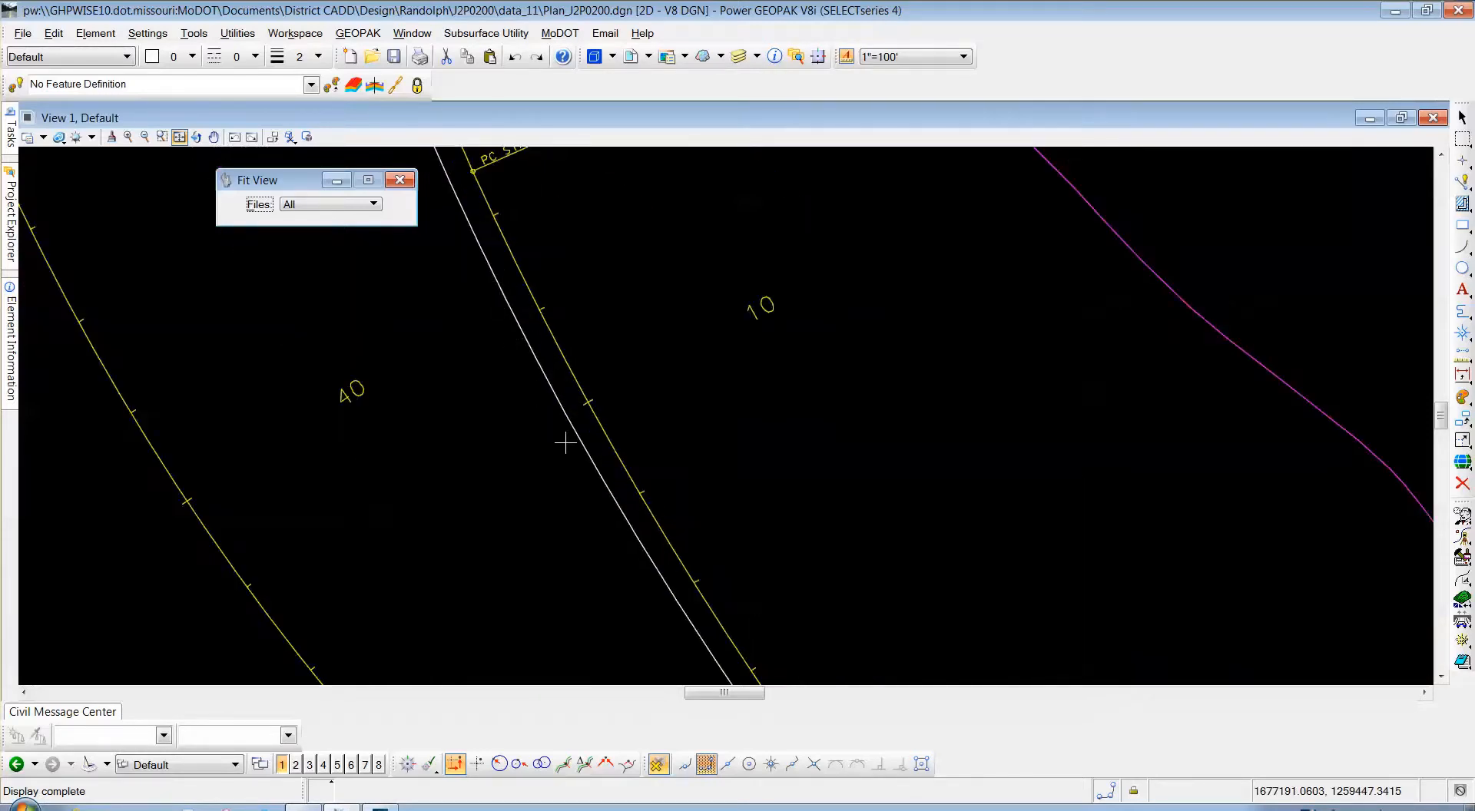
pyautogui.scroll(-2, 521, 336)
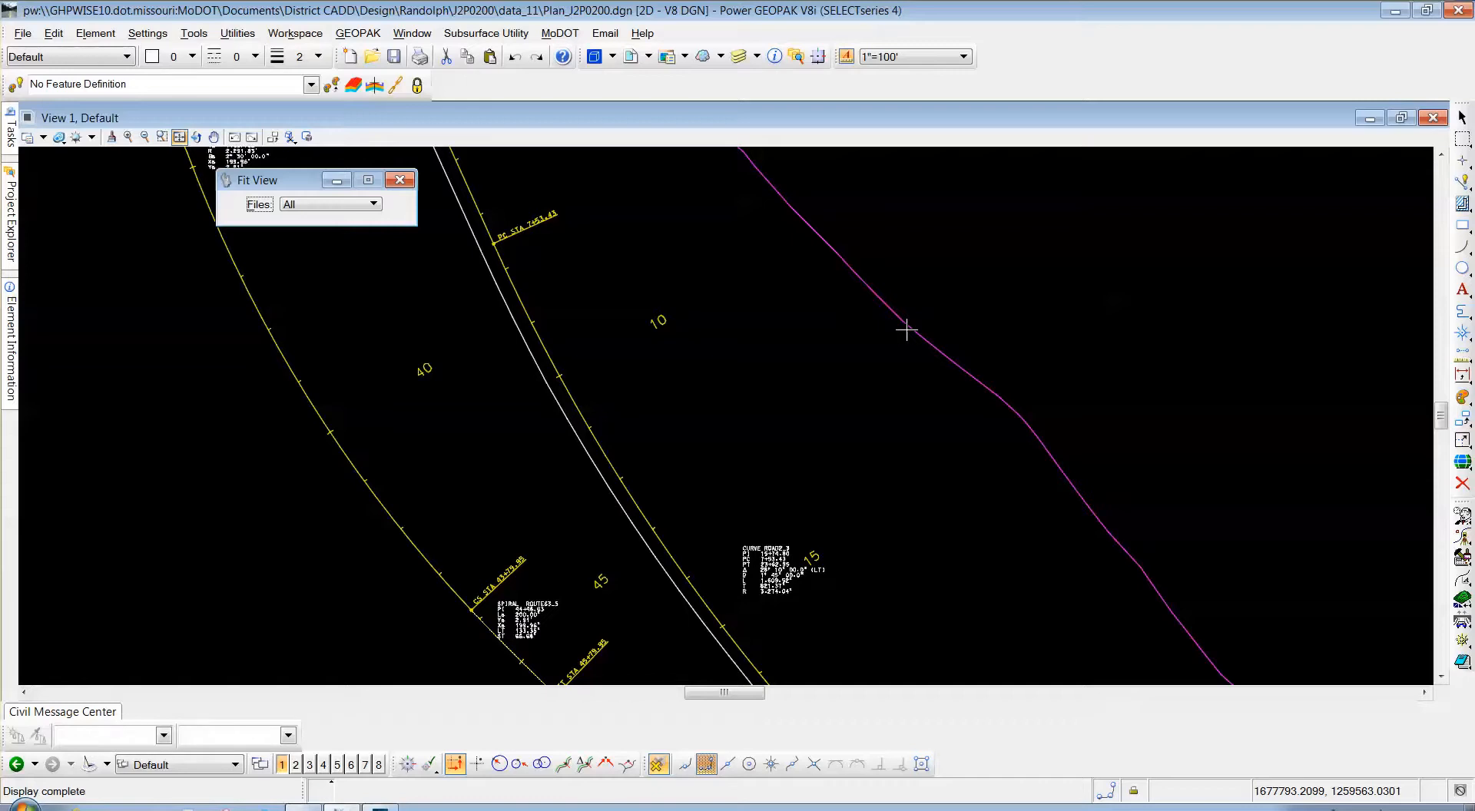
# Start a new document in the data_11 folder using the No Wizard option
pyautogui.click(24, 34)
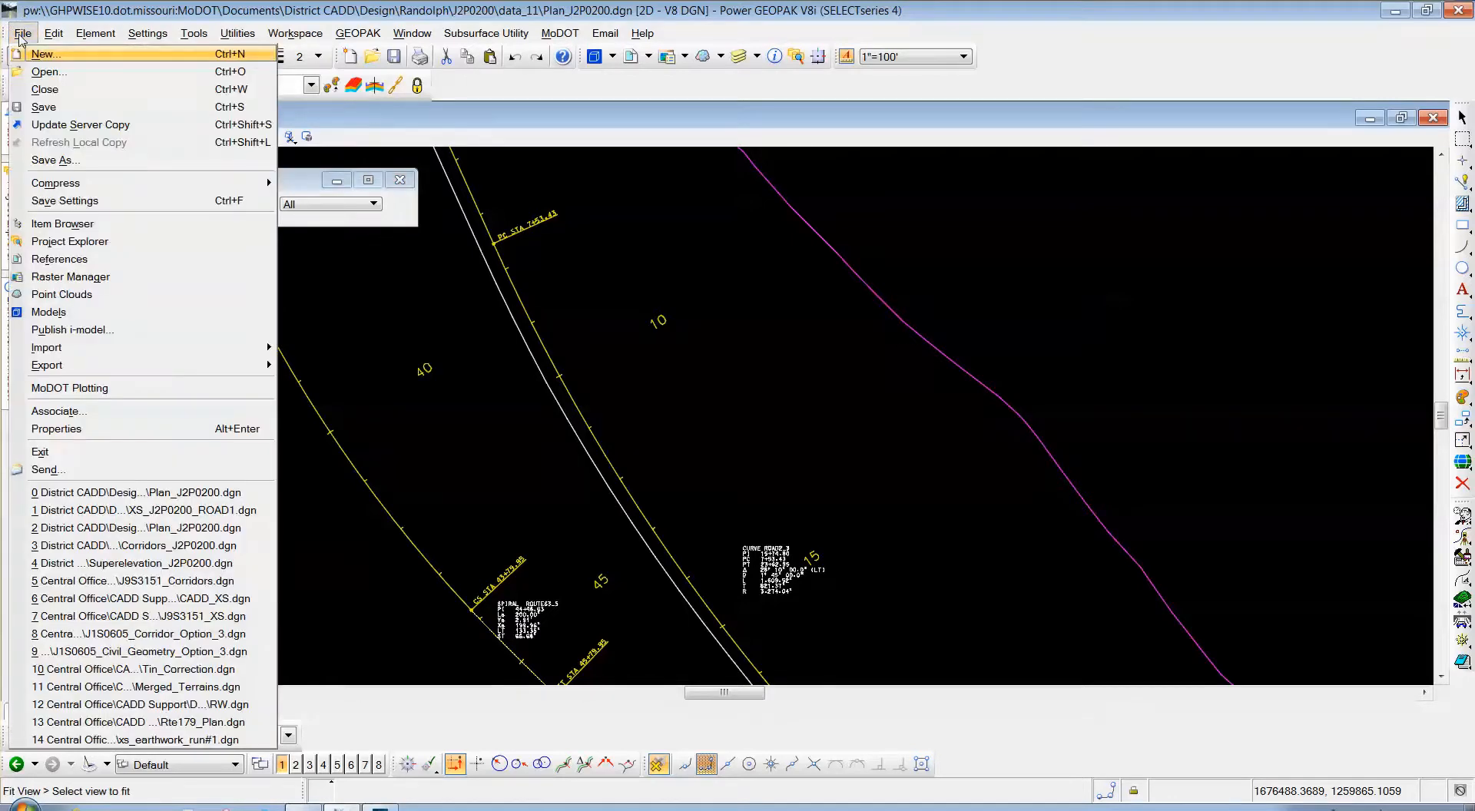
pyautogui.click(46, 53)
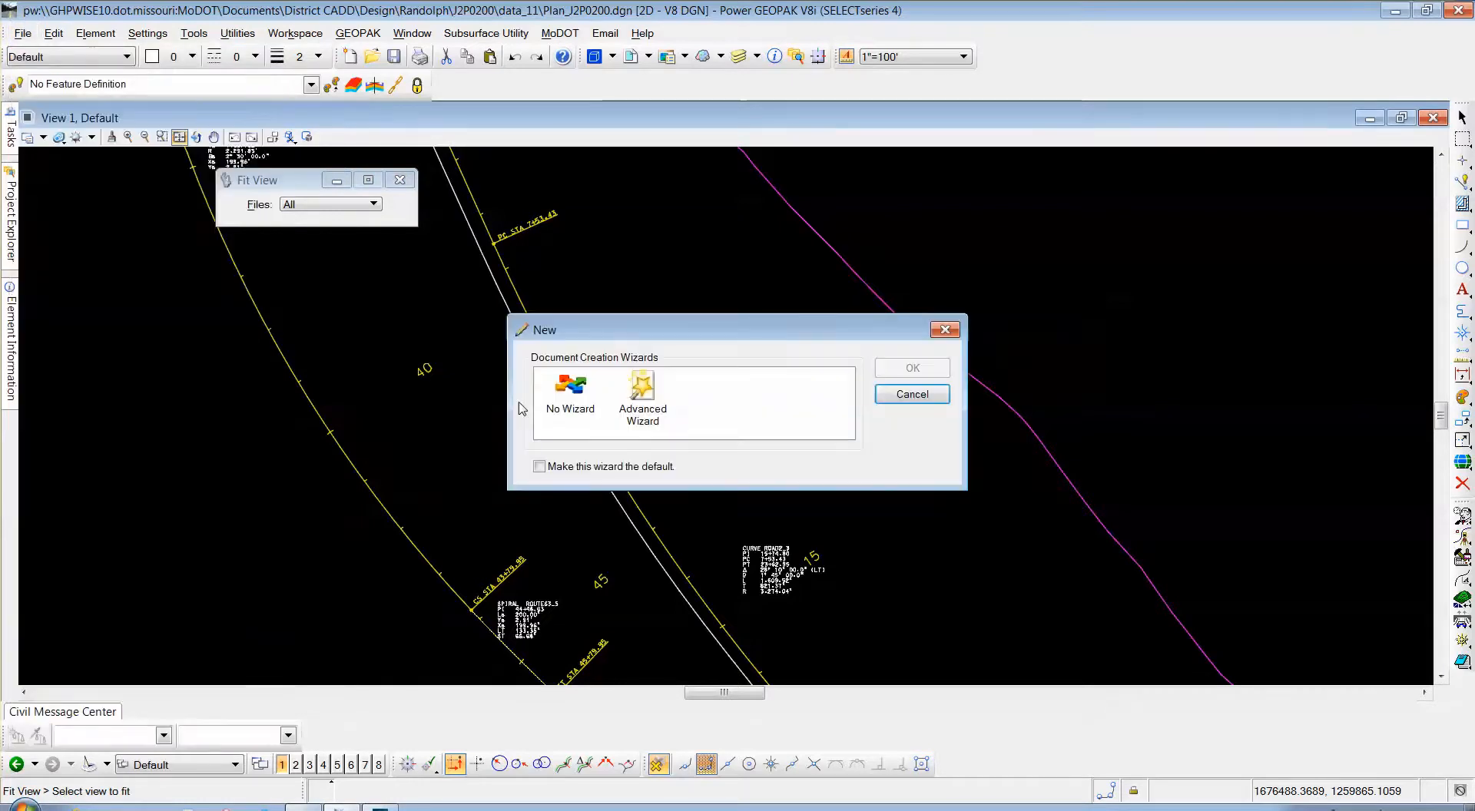
pyautogui.click(570, 400)
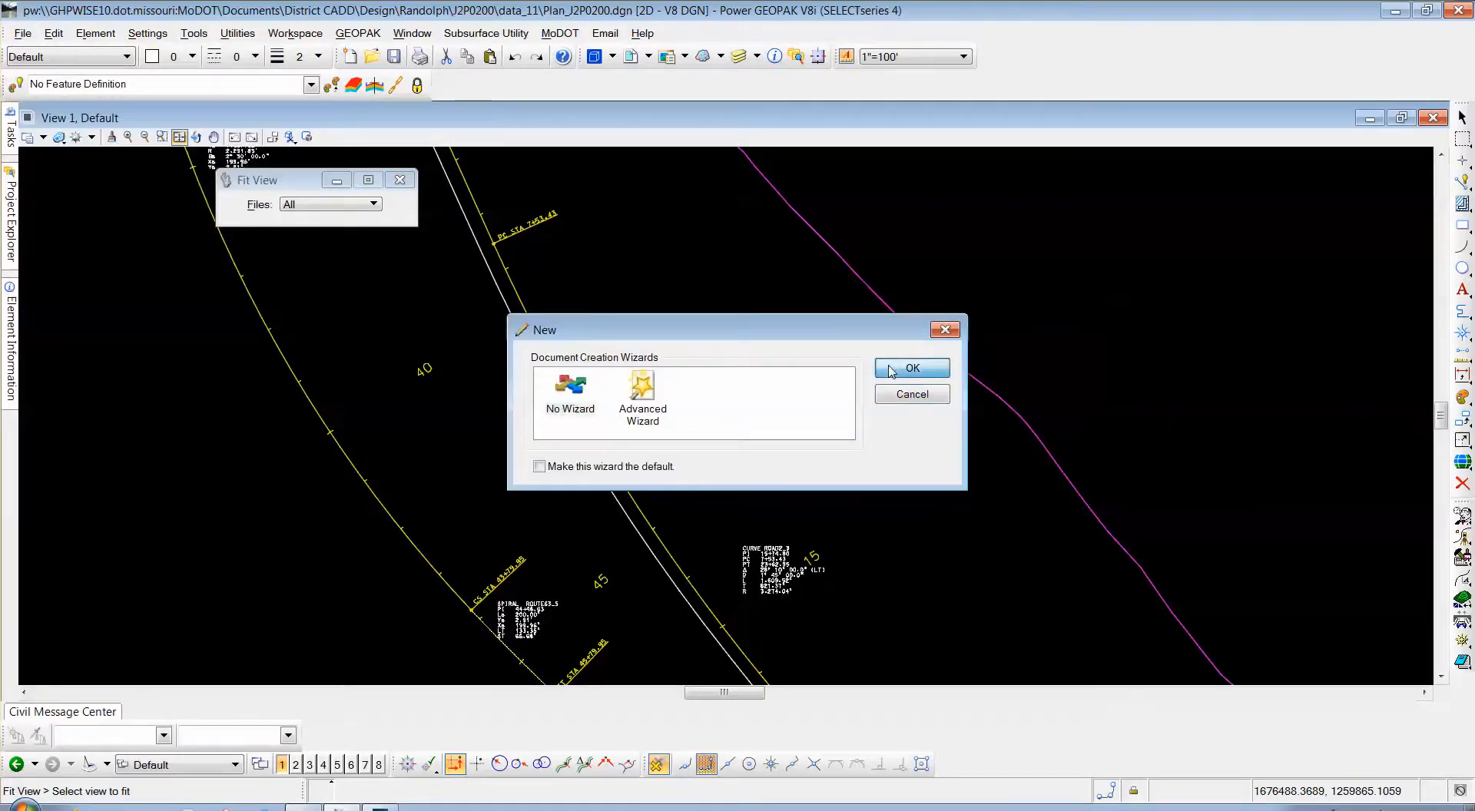
pyautogui.click(912, 369)
pyautogui.moveTo(723, 256); pyautogui.dragTo(747, 189)
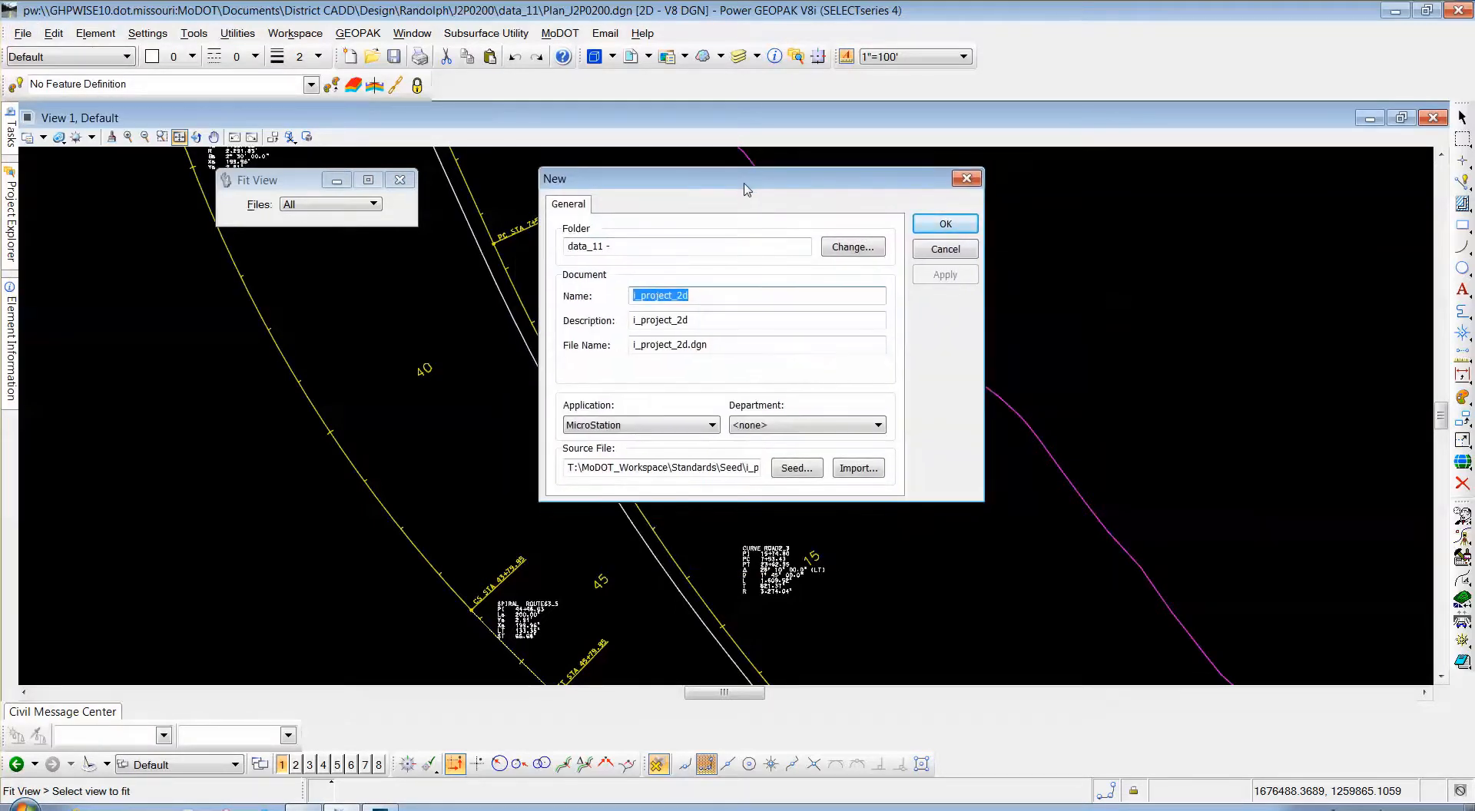
pyautogui.moveTo(657, 191); pyautogui.dragTo(600, 186)
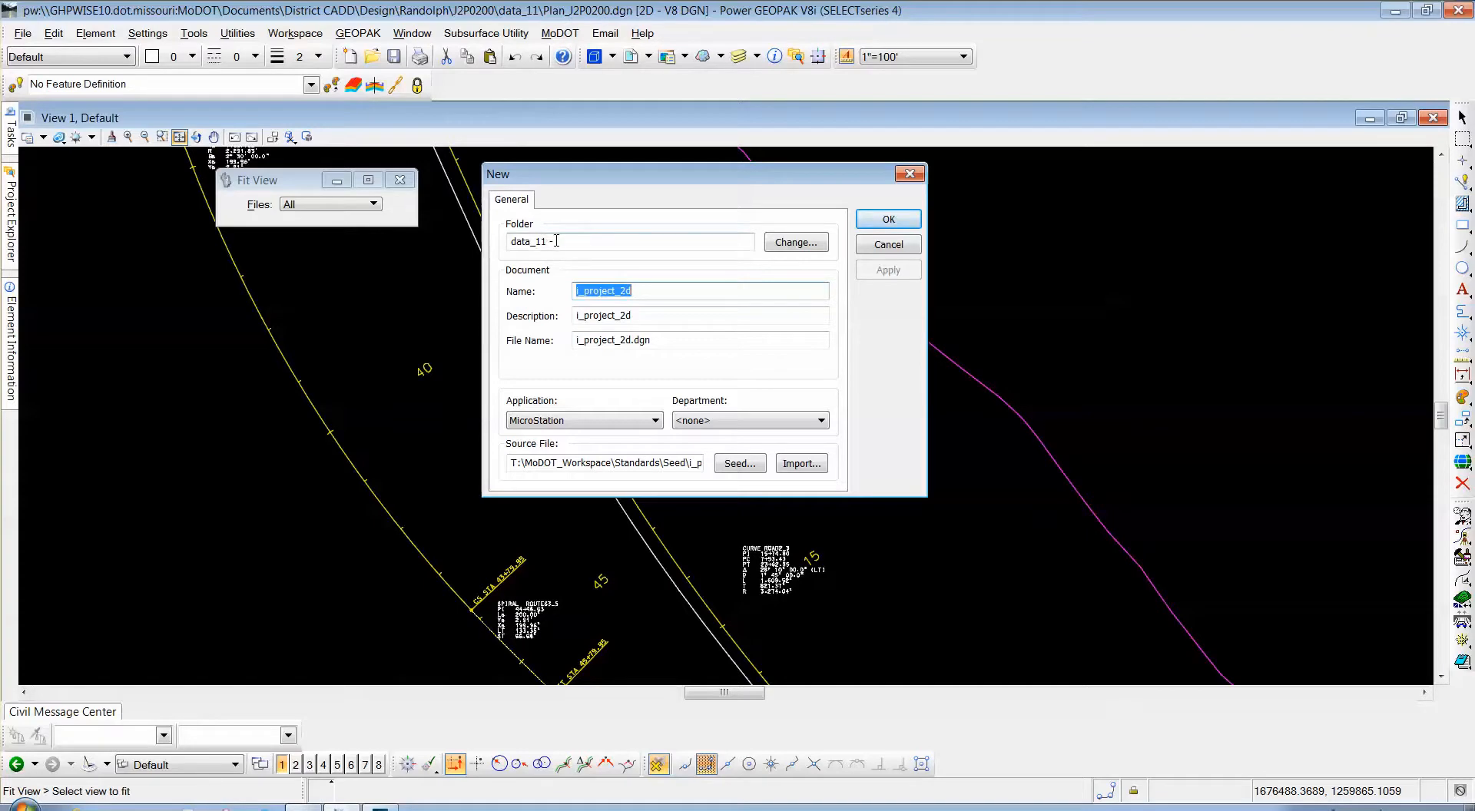
# Use i_project_2d_PowerGEOPAK.dgn from CADD_Standards, Seed Files, Design - English as the seed file, opened in read-only mode
pyautogui.click(742, 468)
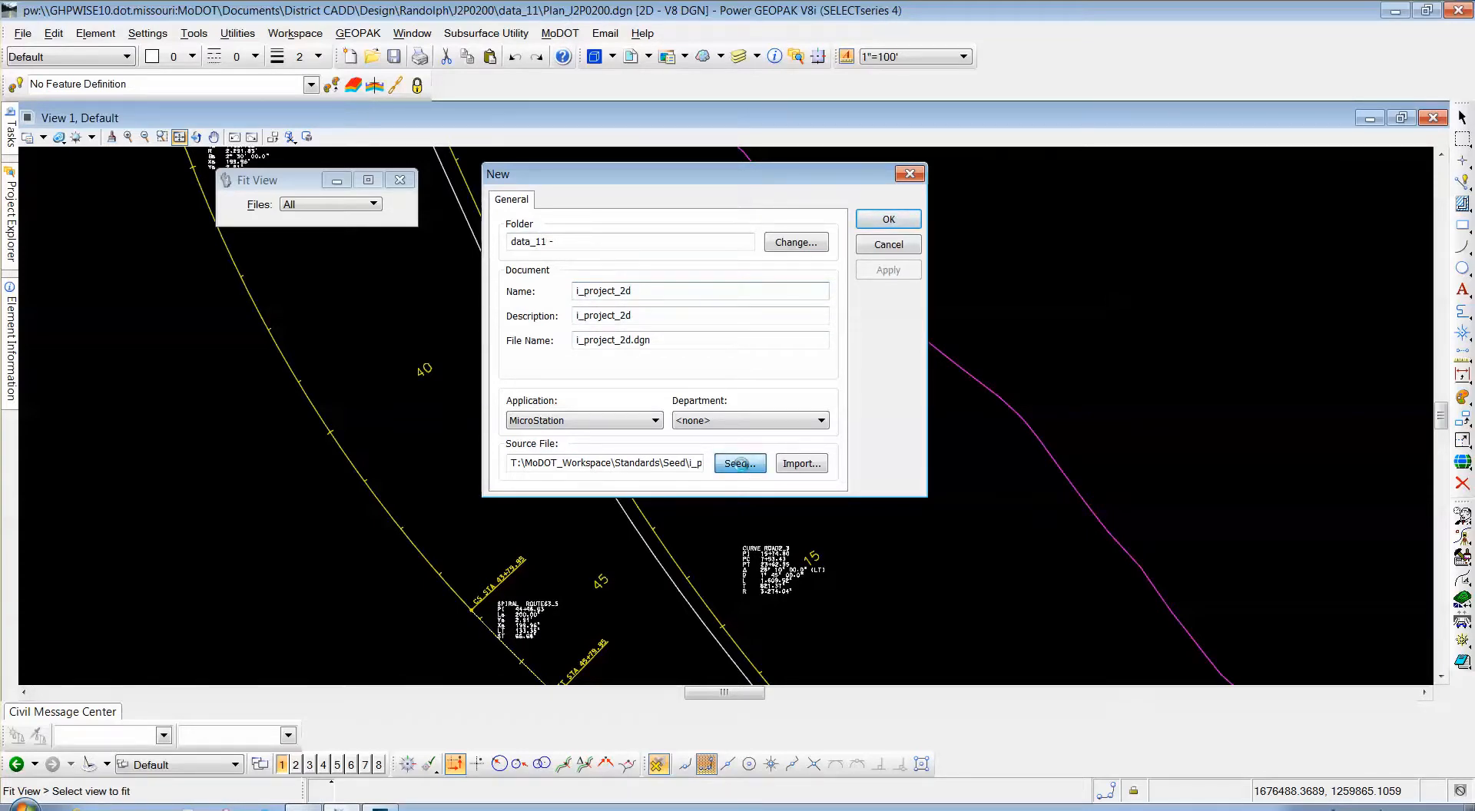
pyautogui.moveTo(394, 23); pyautogui.dragTo(495, 30)
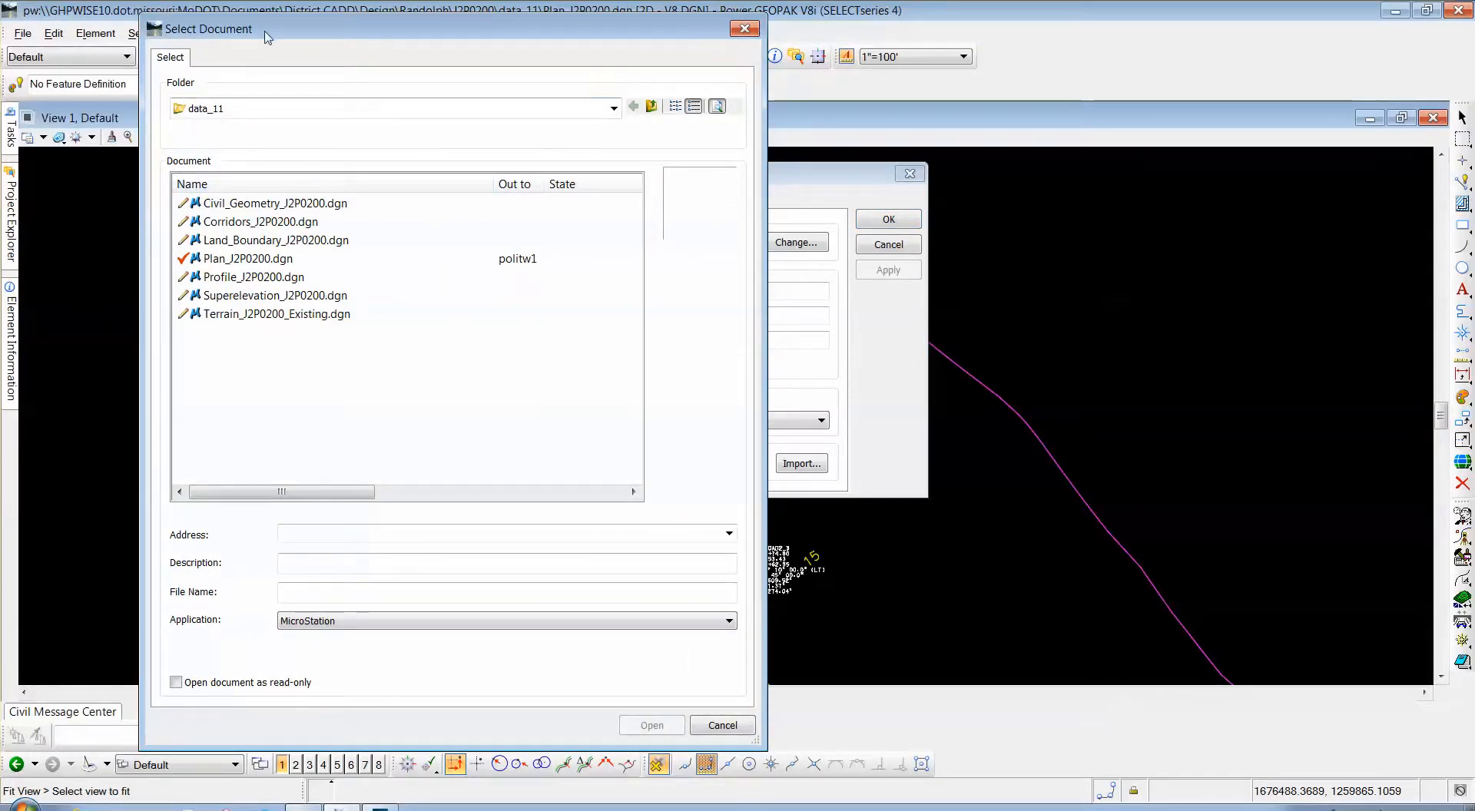
pyautogui.click(294, 115)
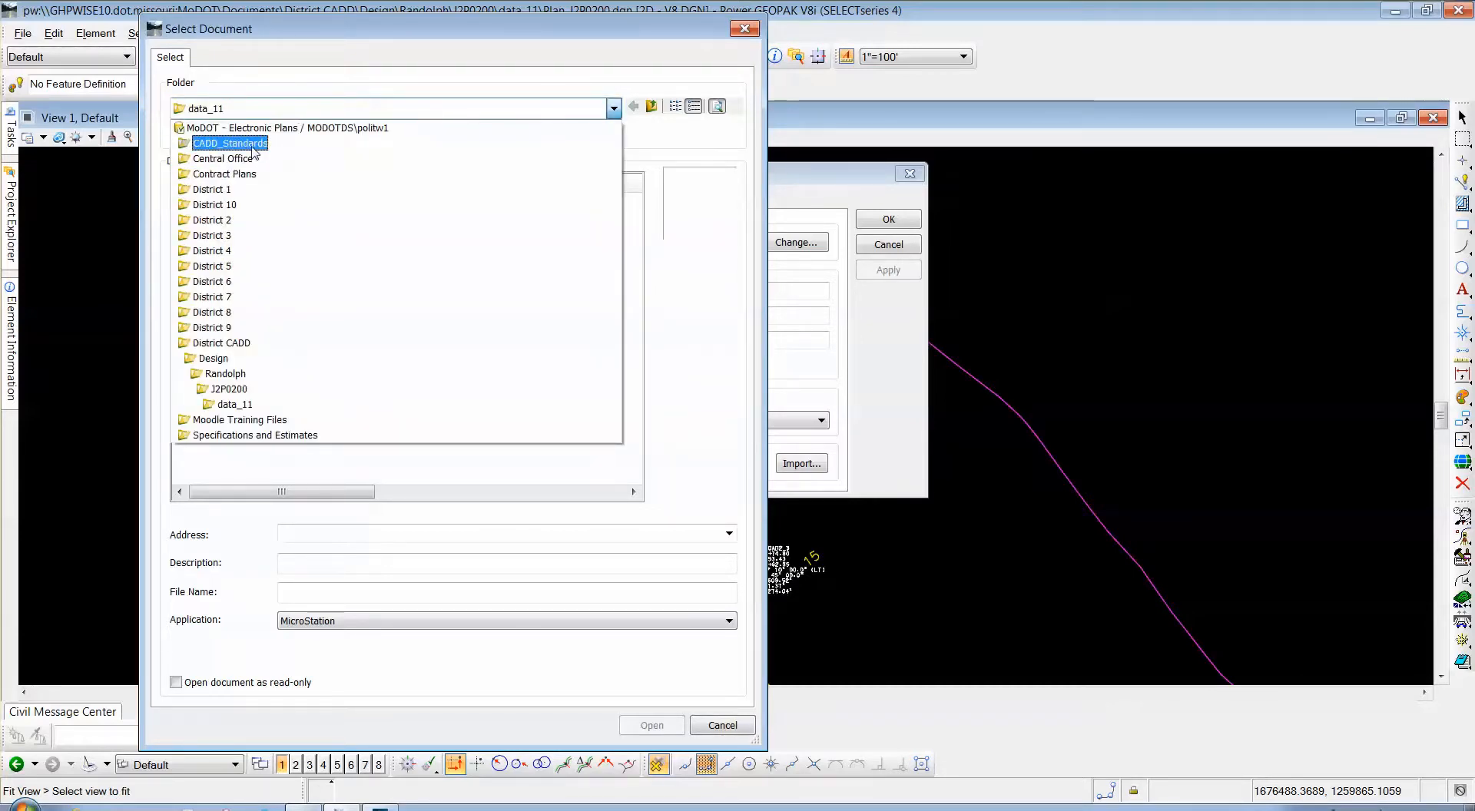
pyautogui.click(253, 146)
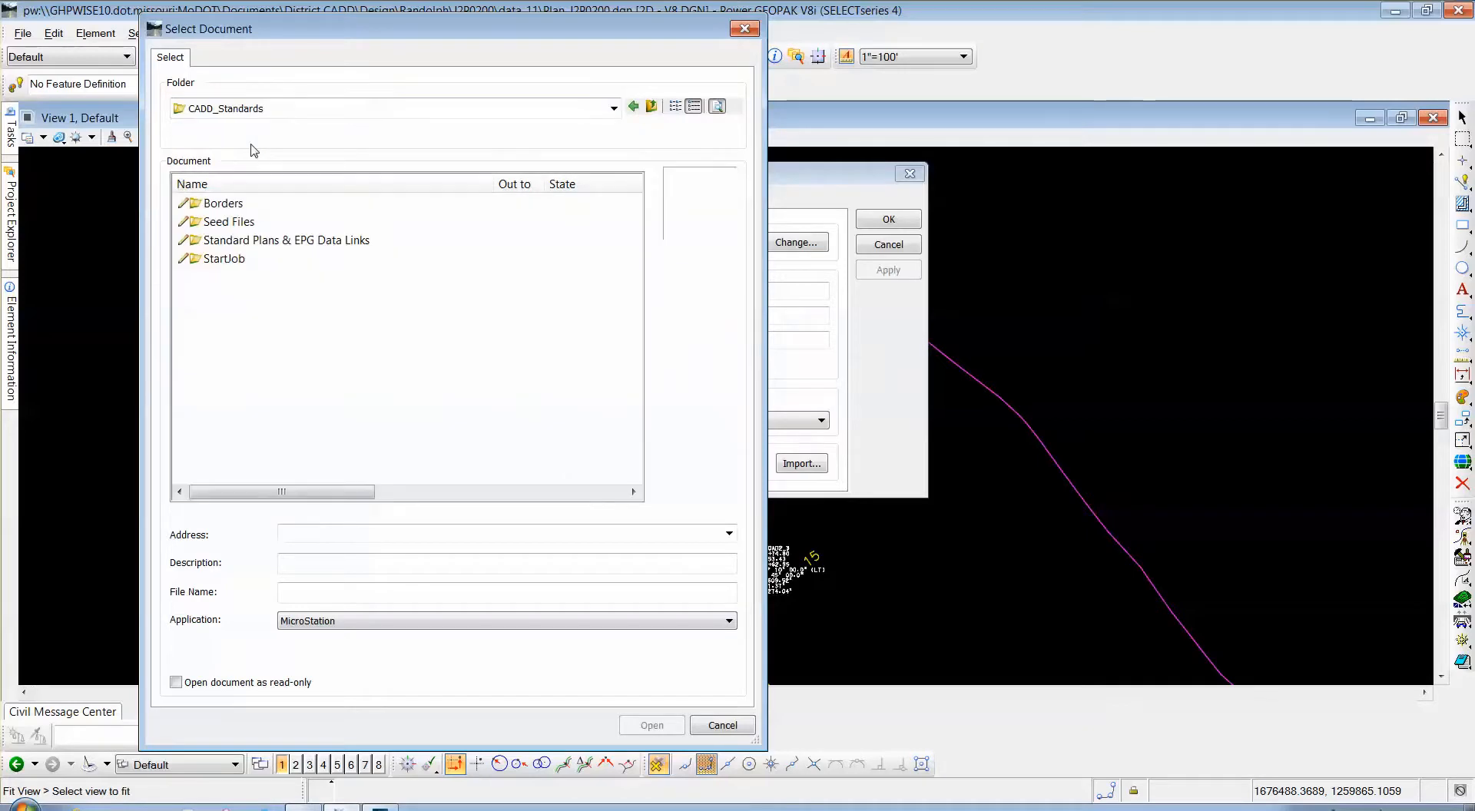
pyautogui.doubleClick(241, 223)
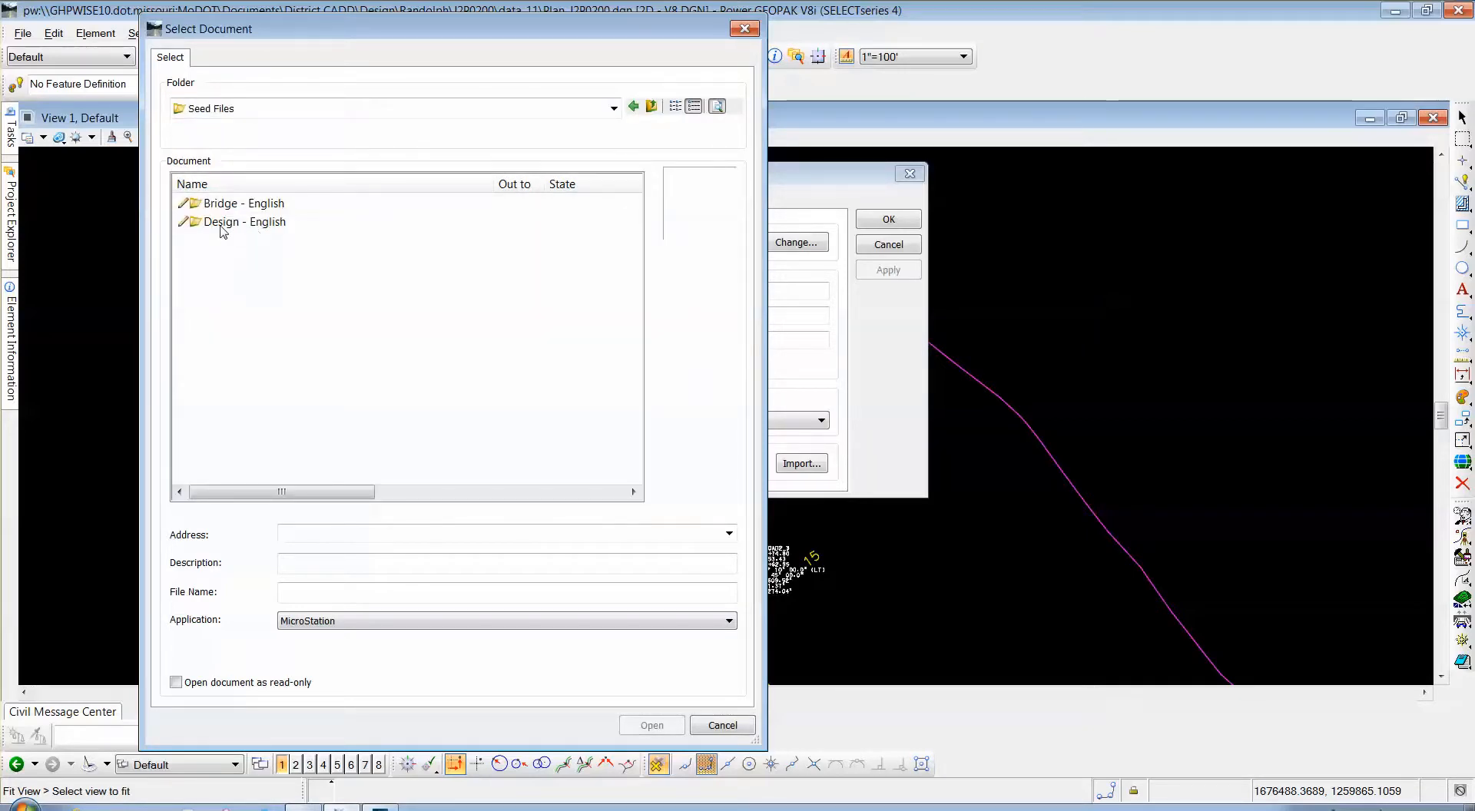
pyautogui.doubleClick(221, 227)
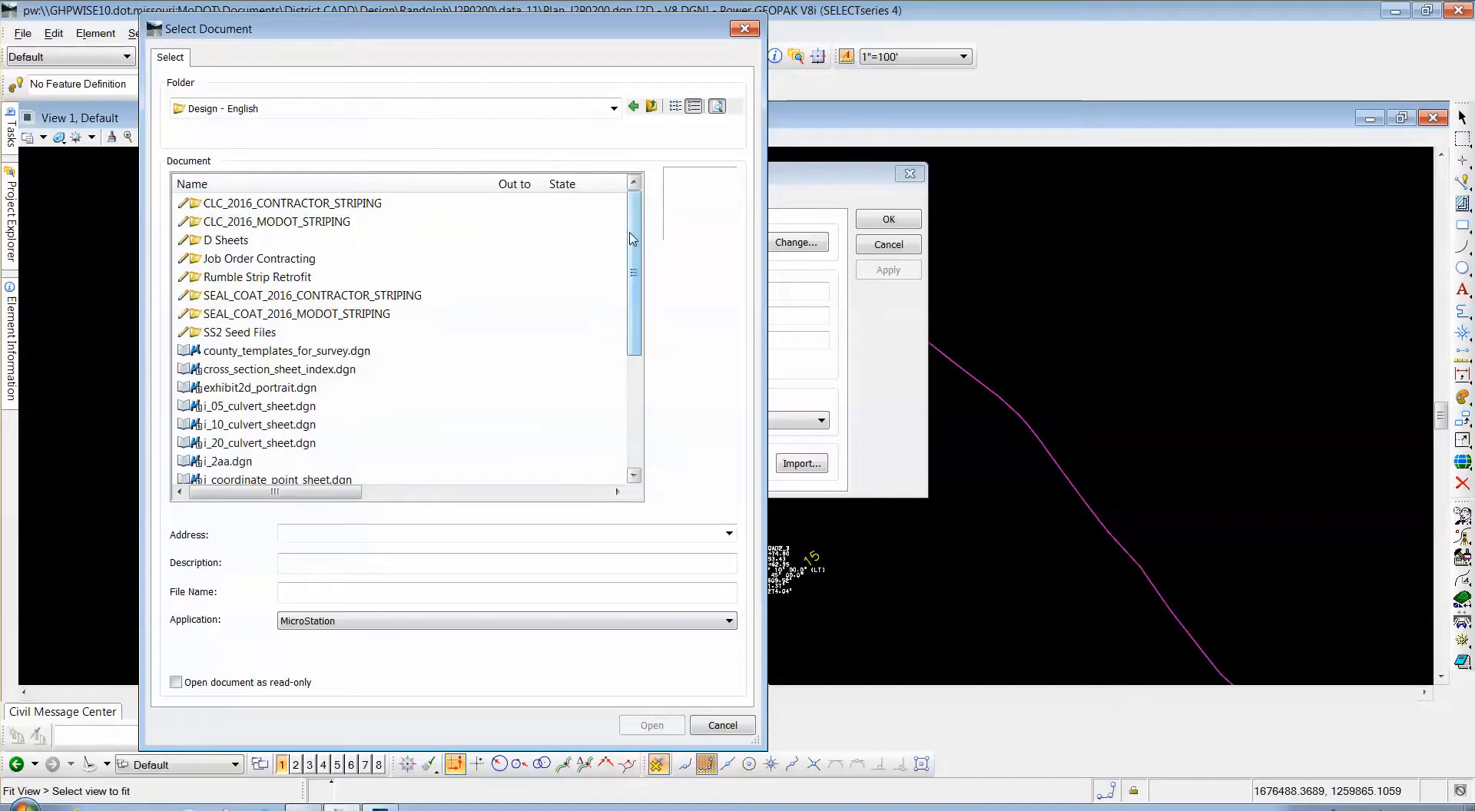
pyautogui.click(637, 358)
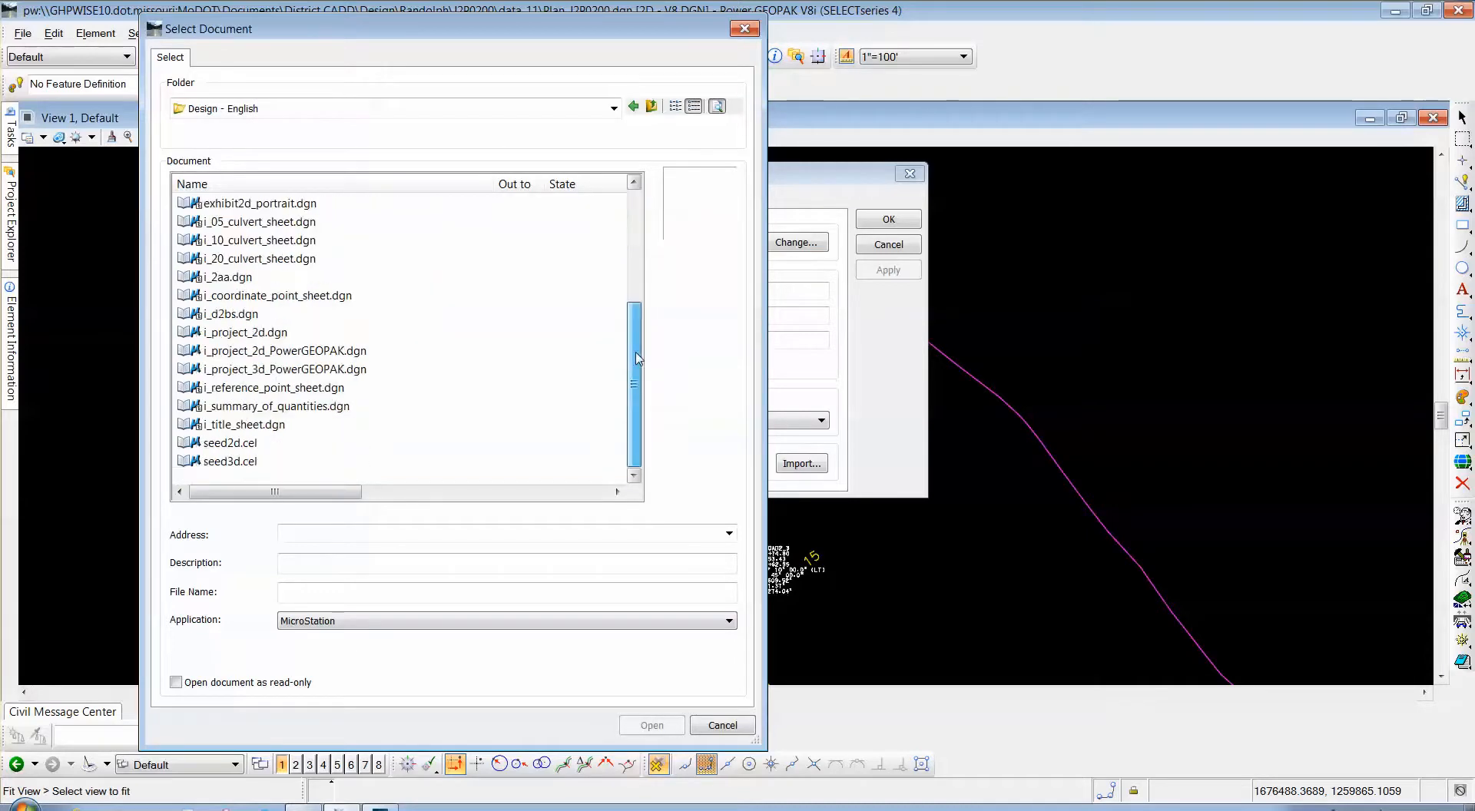
pyautogui.click(298, 352)
pyautogui.click(651, 727)
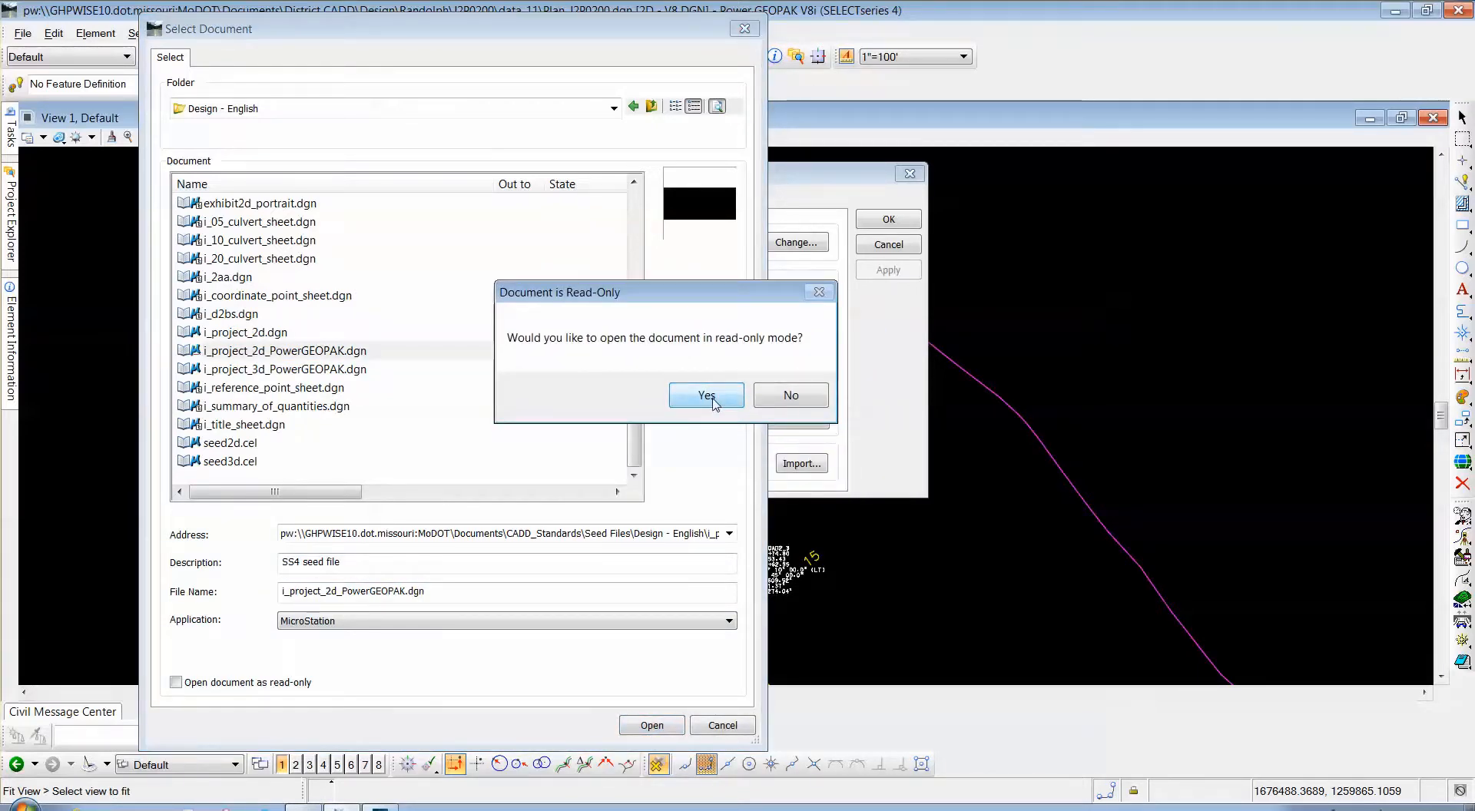
pyautogui.click(707, 395)
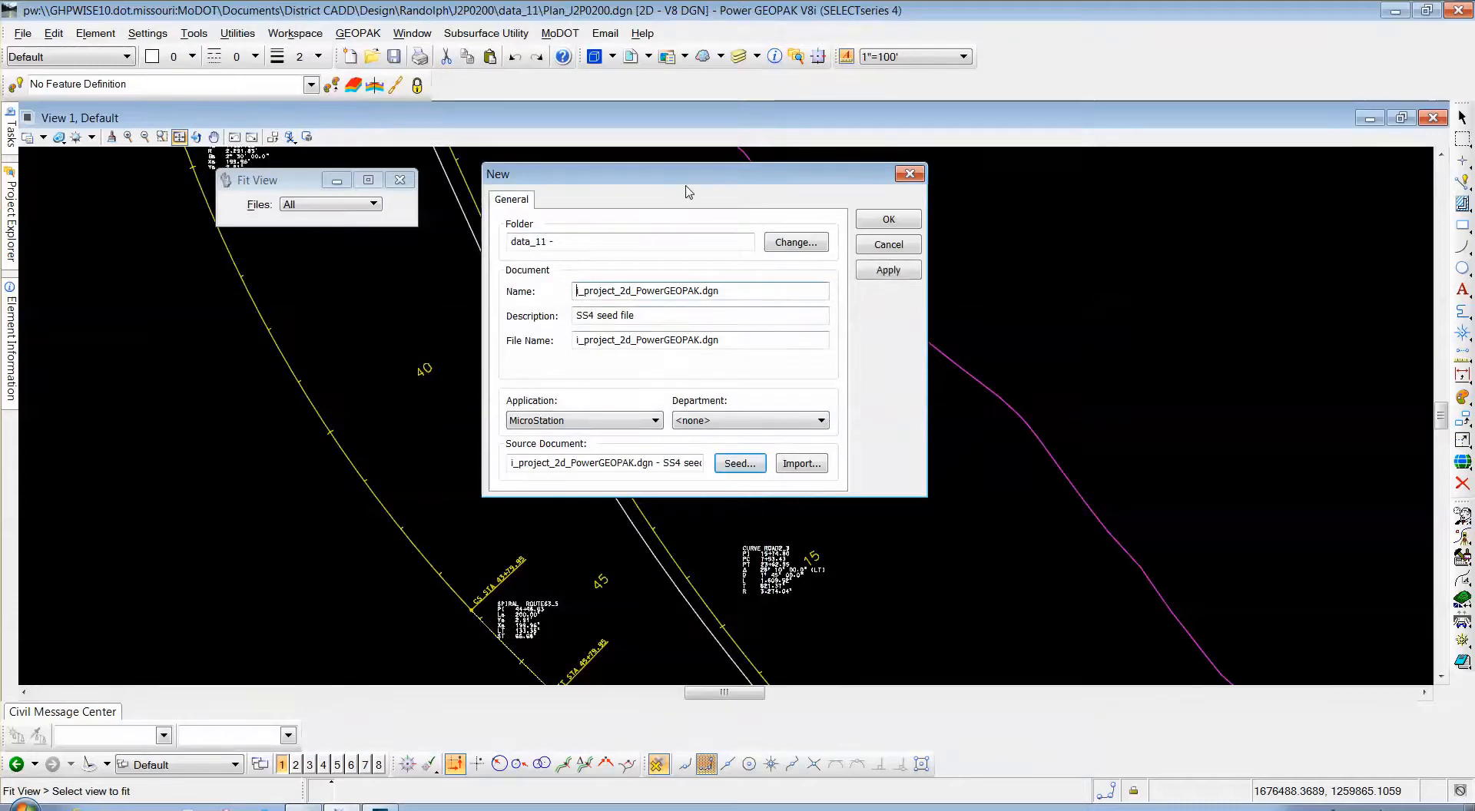
# Name the new document Plan_Profile_J2P0200.dgn
pyautogui.moveTo(700, 290); pyautogui.dragTo(558, 289)
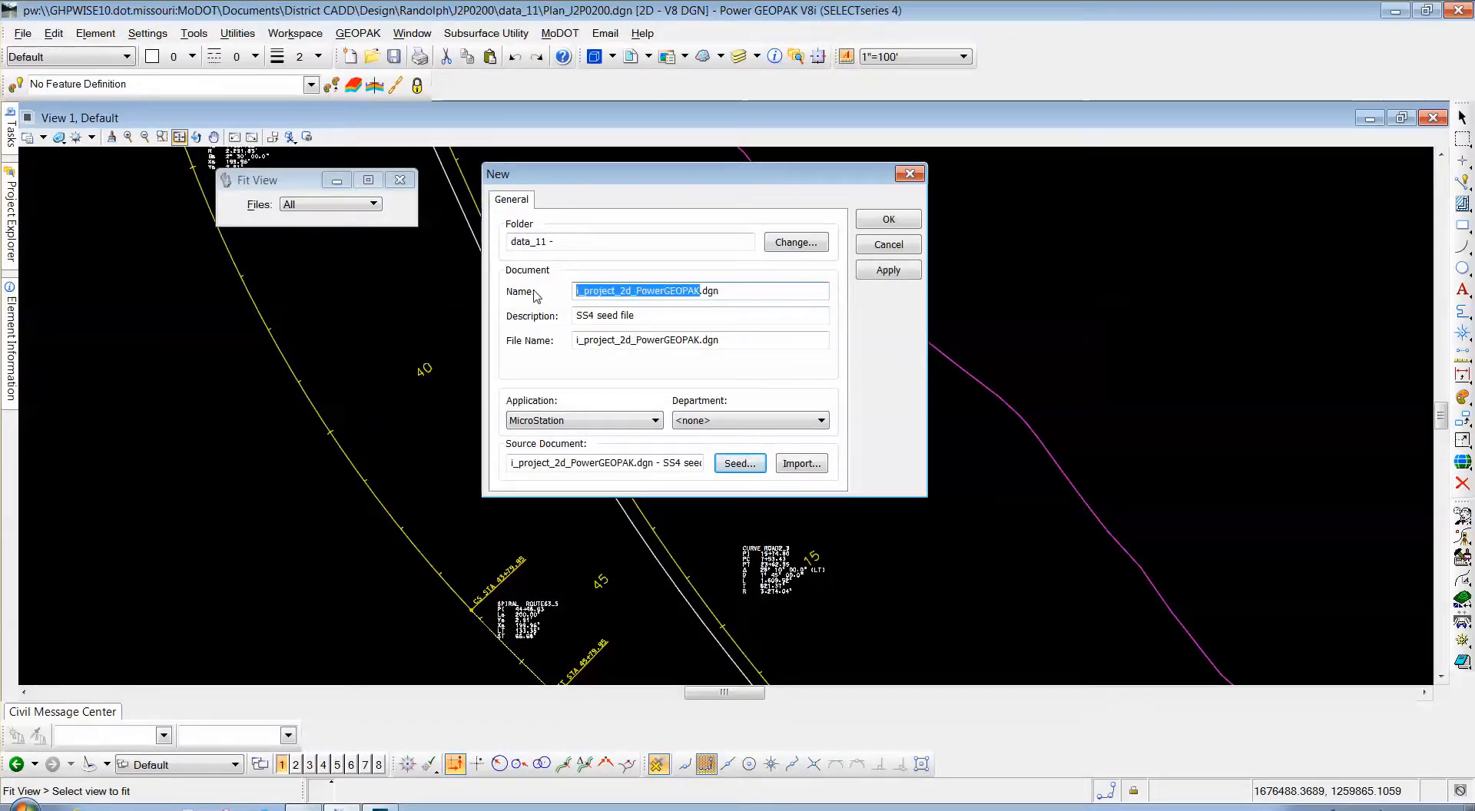
pyautogui.write('Plan_')
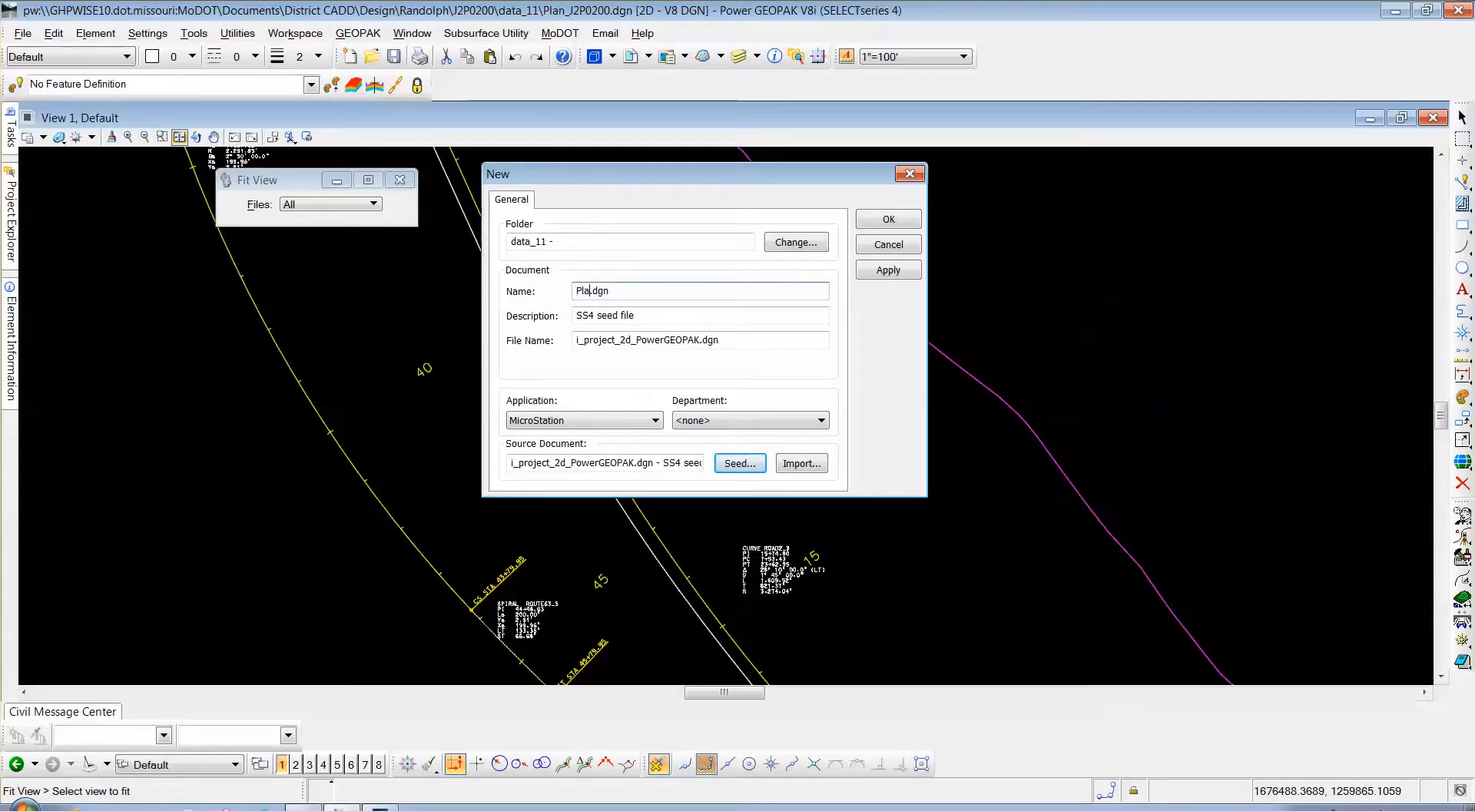
pyautogui.write('Pro')
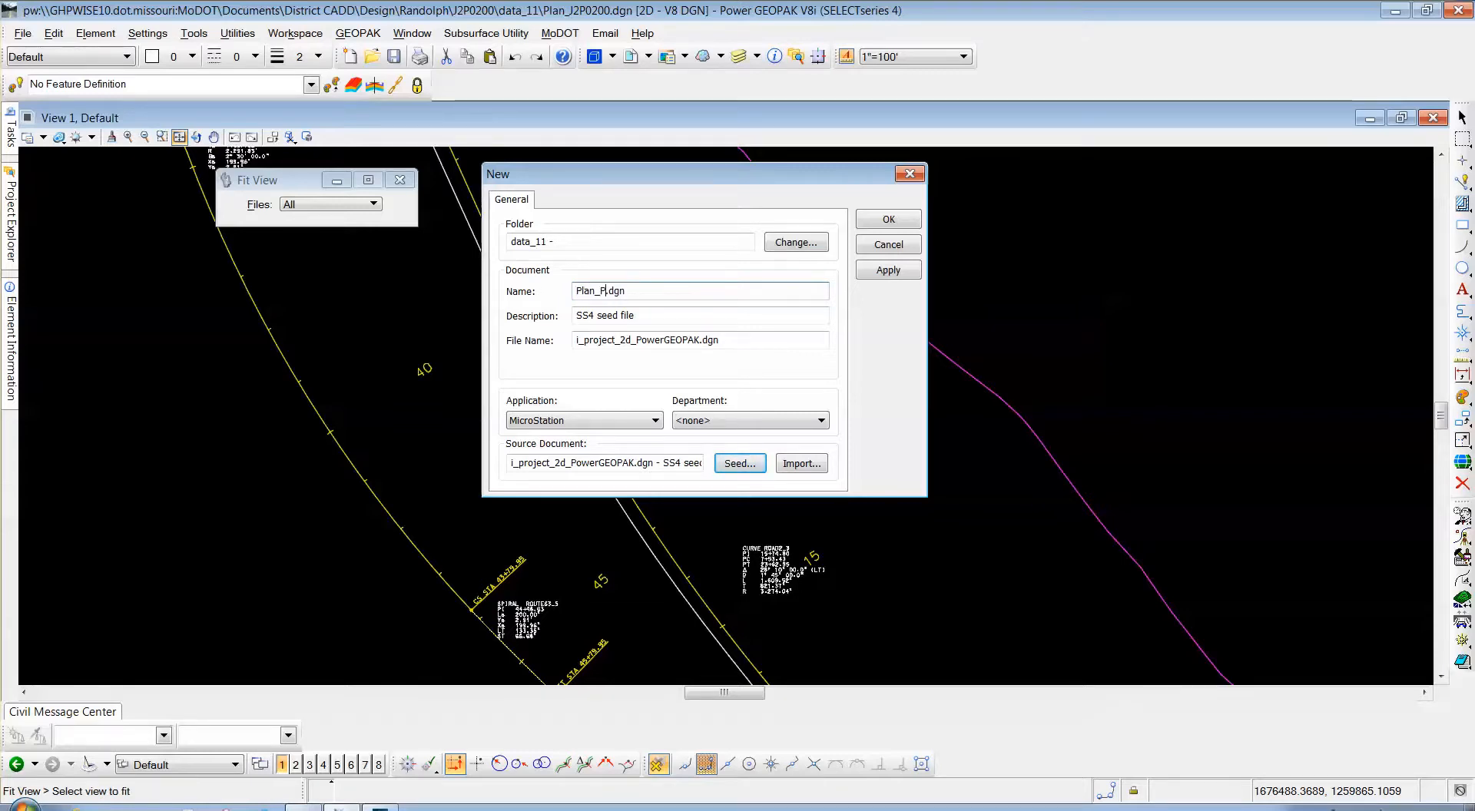
pyautogui.write('file')
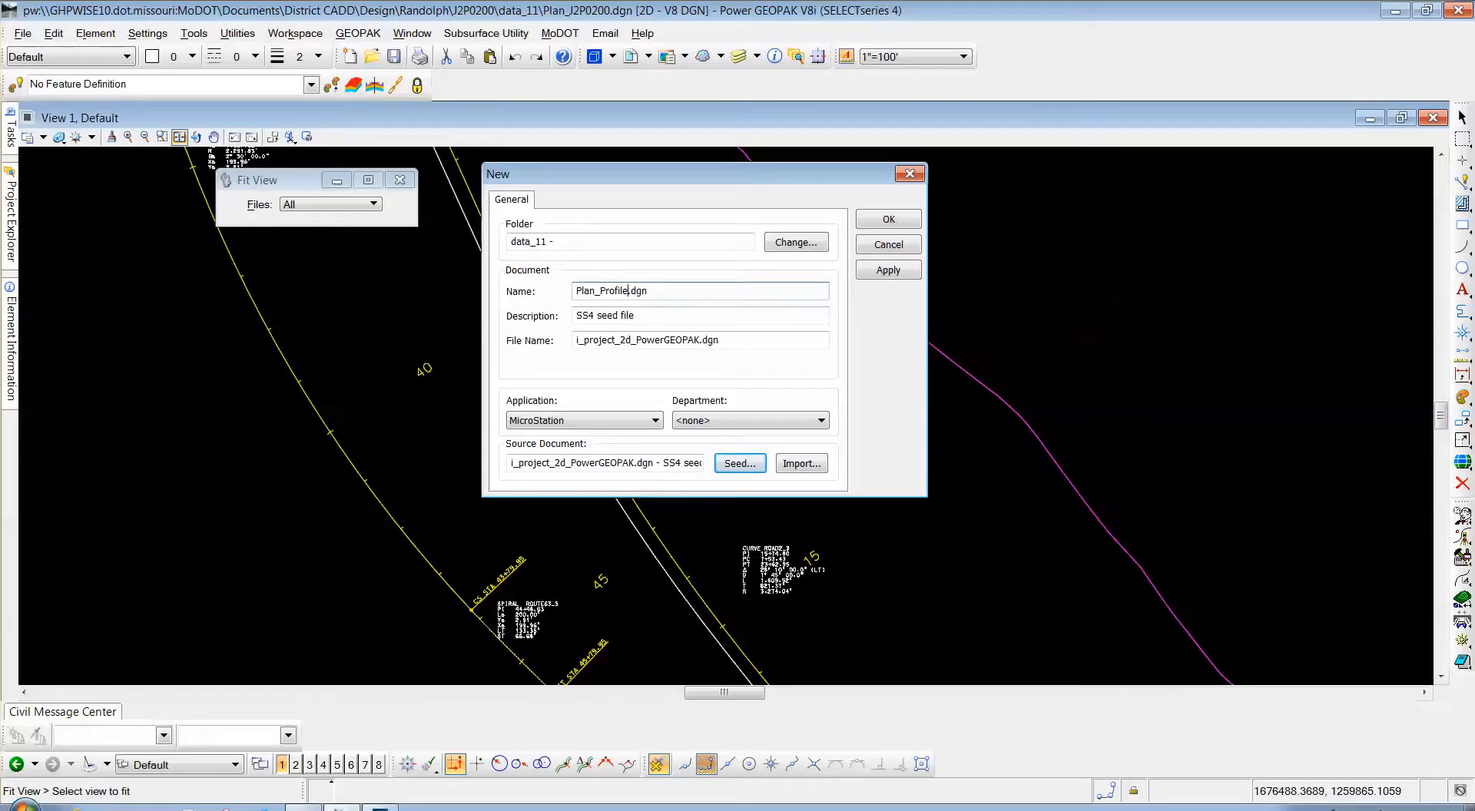
pyautogui.write('_J2P0200')
# Copy the document name Plan_Profile_J2P0200.dgn into the file name, replacing the seed's file name
pyautogui.moveTo(696, 290); pyautogui.dragTo(548, 291)
pyautogui.rightClick(608, 290)
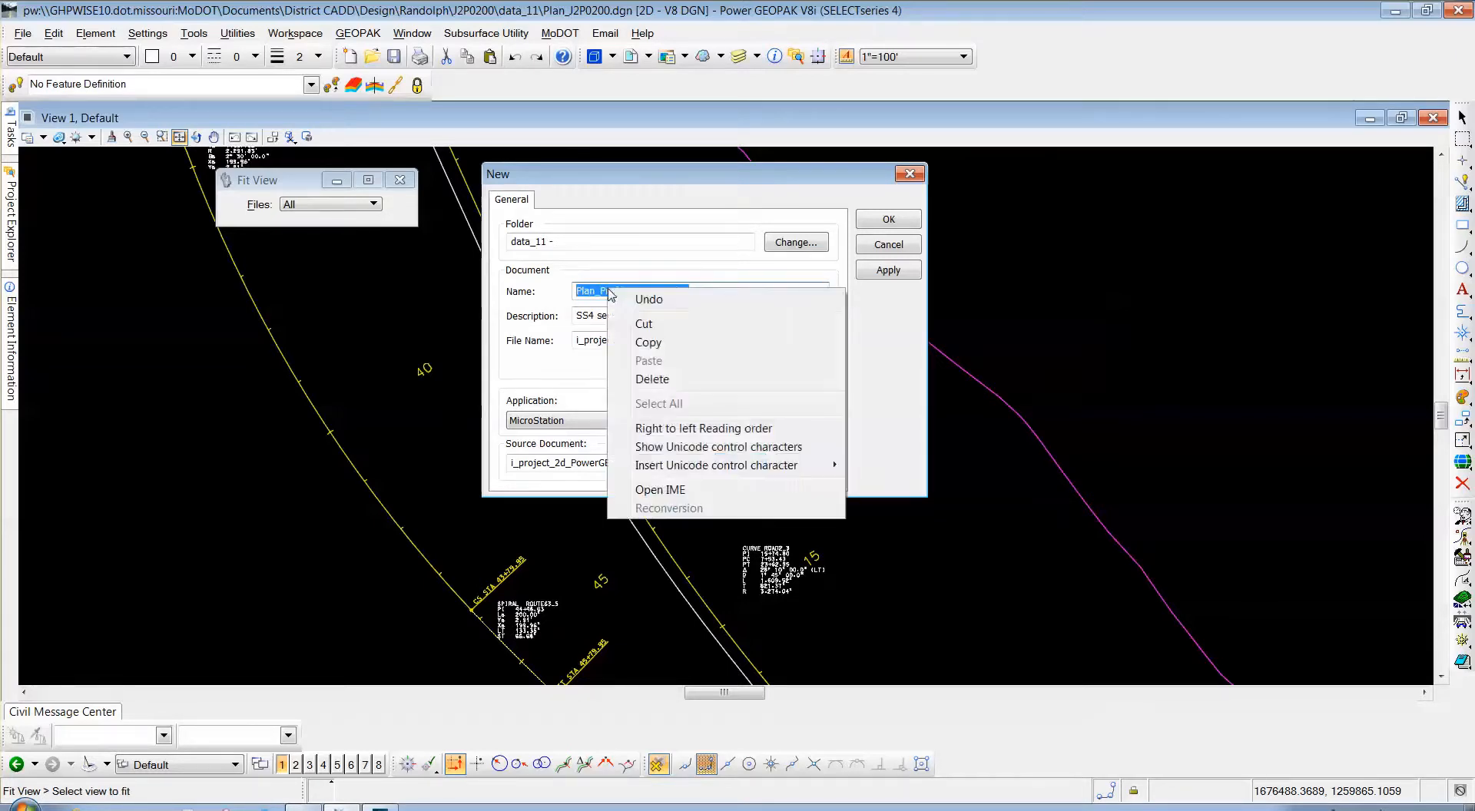
pyautogui.click(648, 343)
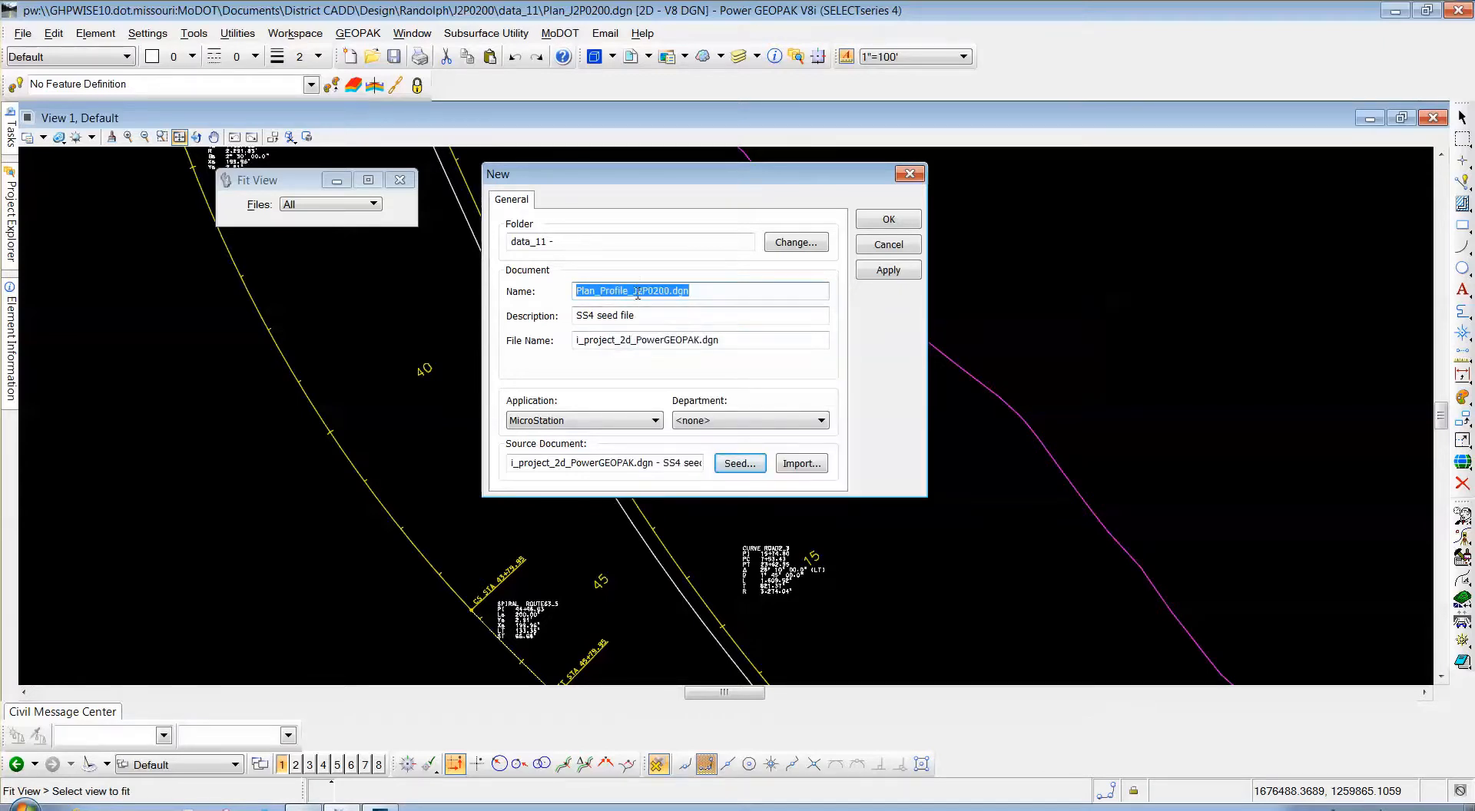
pyautogui.moveTo(761, 338); pyautogui.dragTo(558, 338)
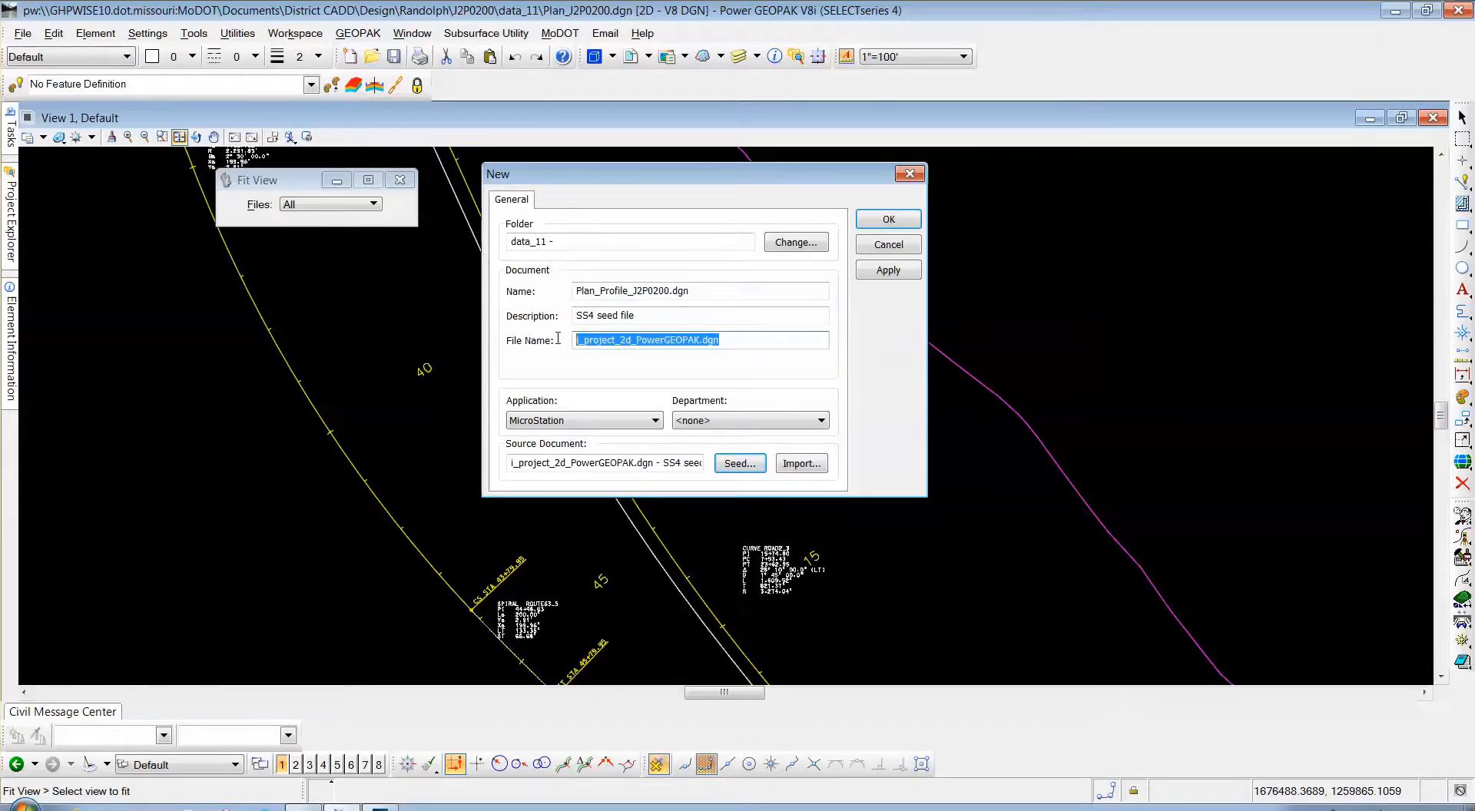
pyautogui.rightClick(611, 336)
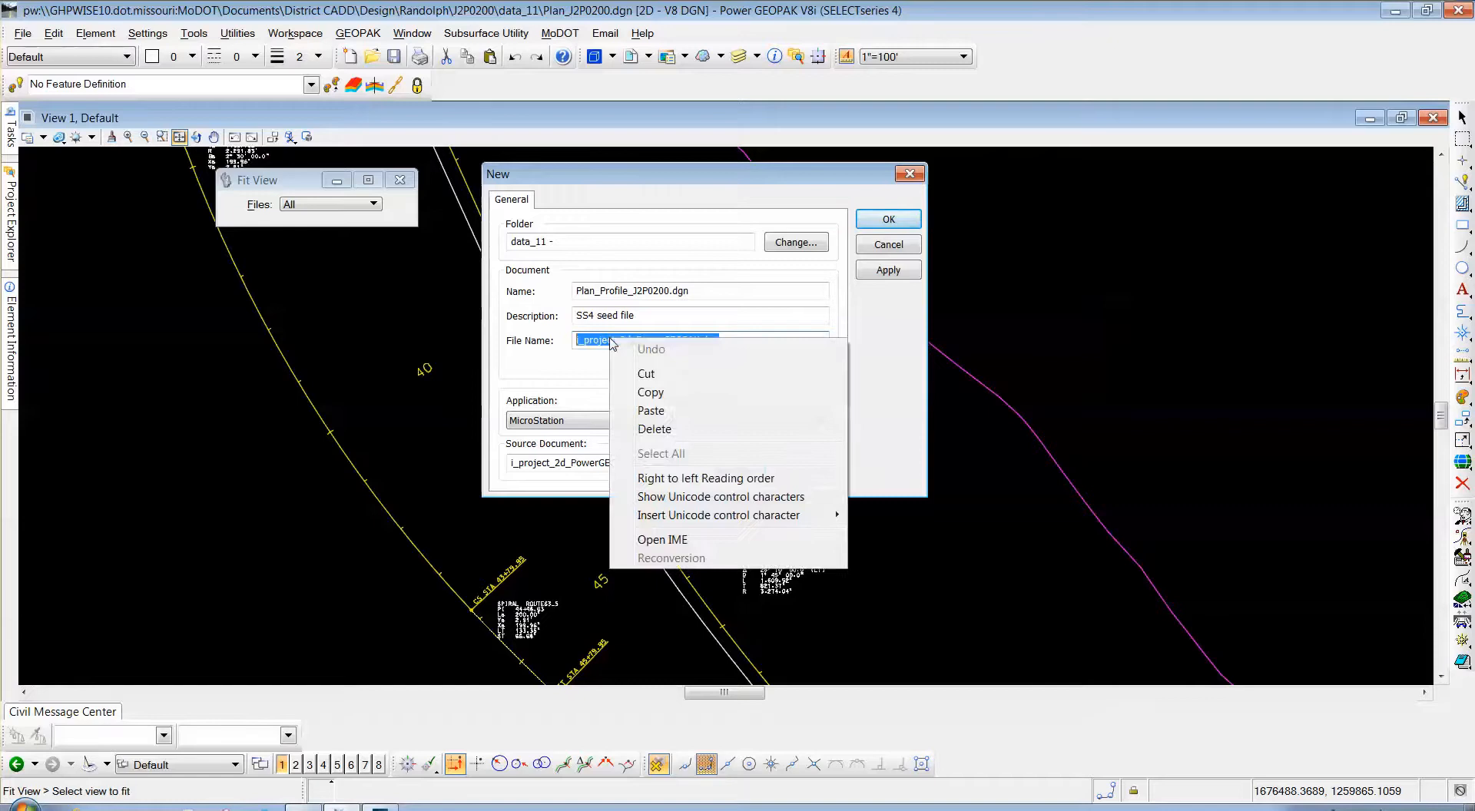
pyautogui.click(662, 411)
pyautogui.click(717, 290)
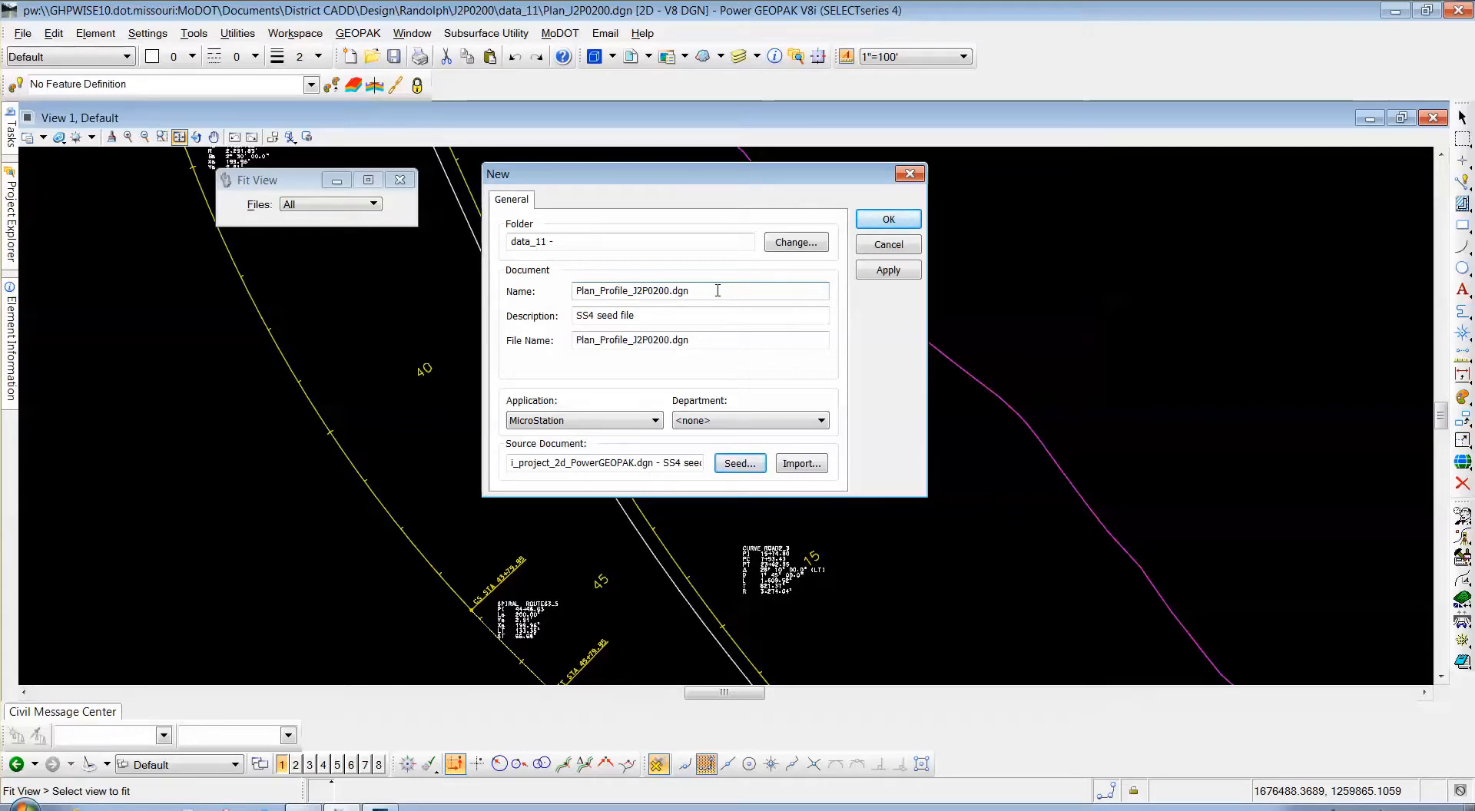
# Create the new Plan_Profile_J2P0200.dgn document and check in Plan_J2P0200.dgn
pyautogui.moveTo(755, 183); pyautogui.dragTo(772, 181)
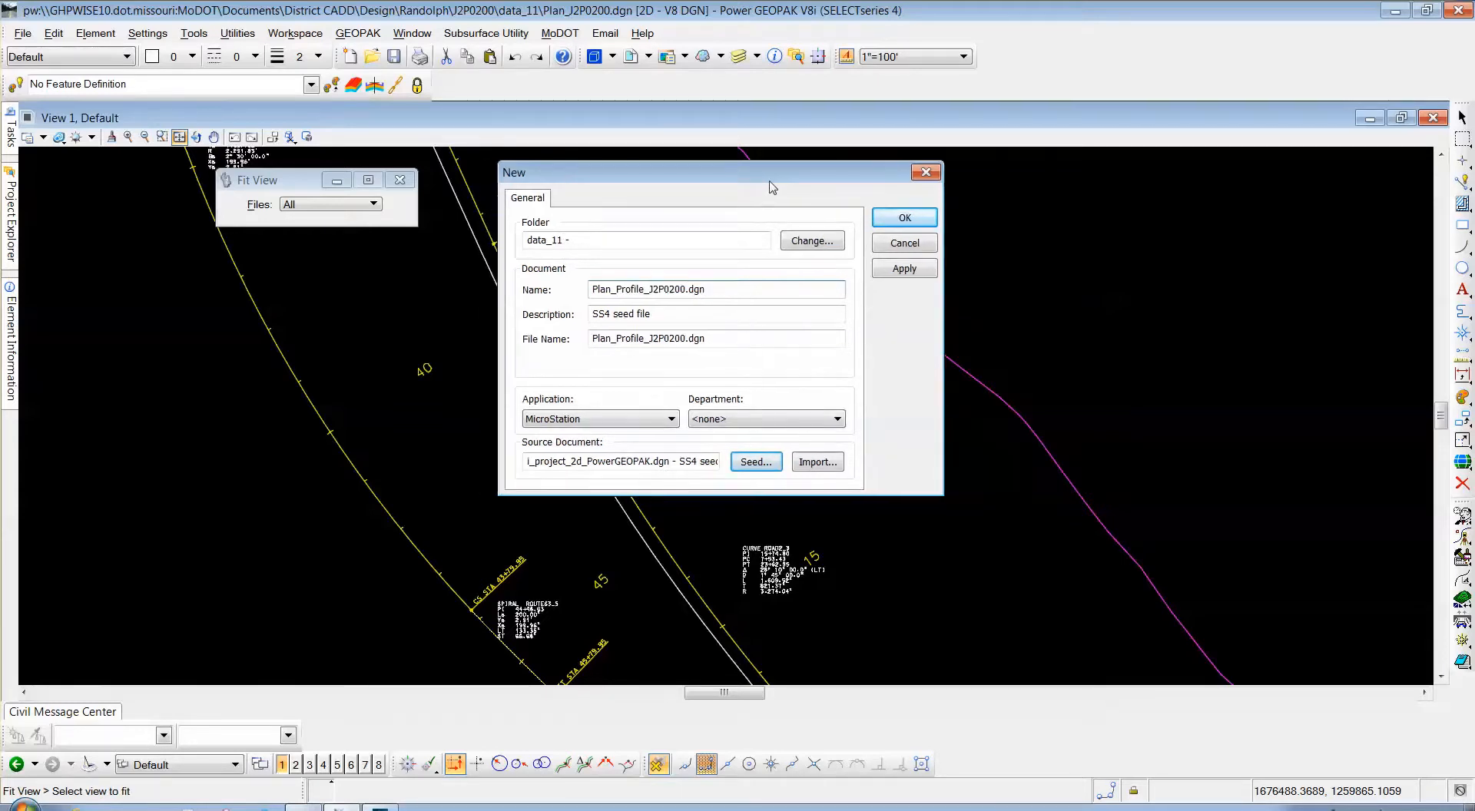
pyautogui.click(898, 222)
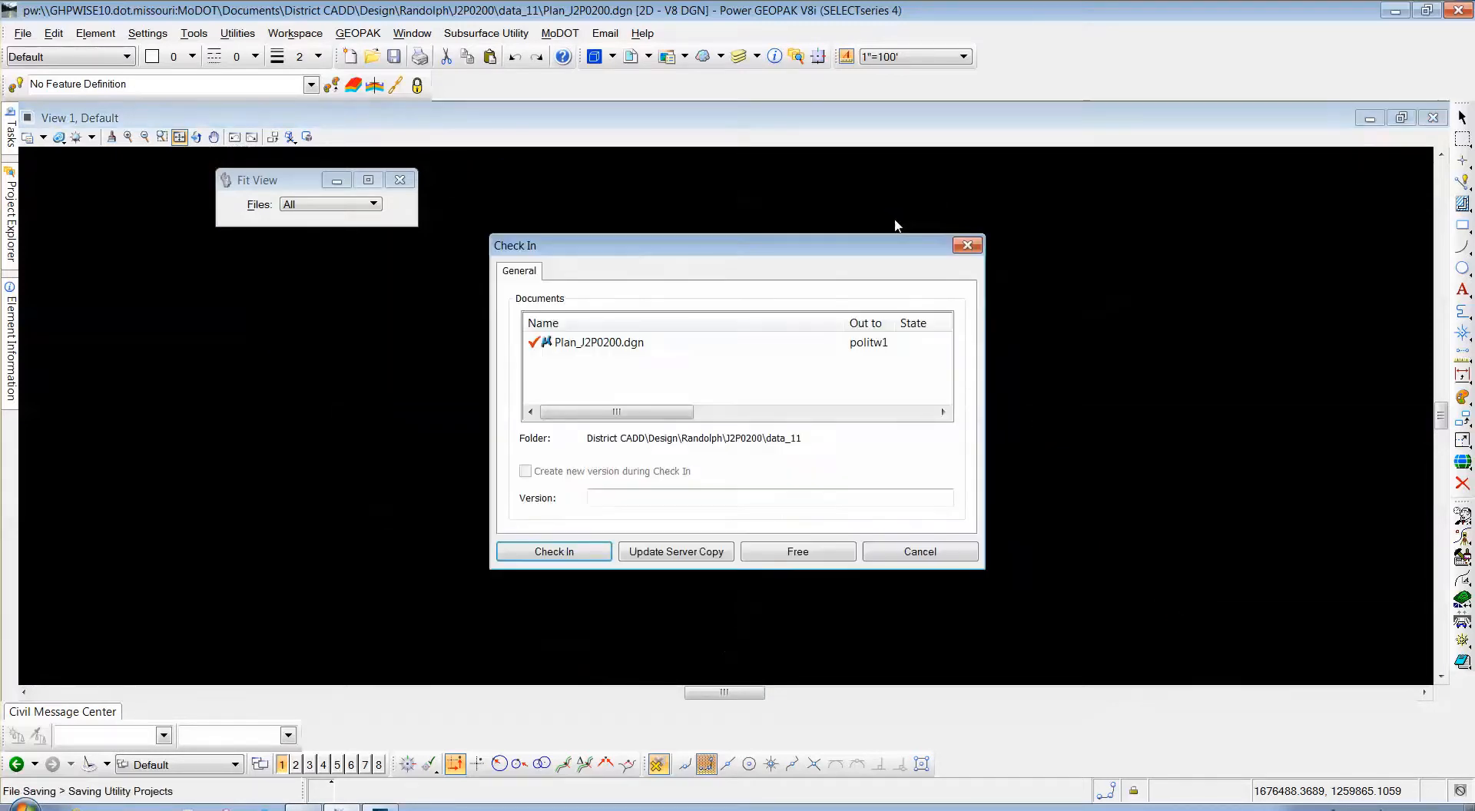
pyautogui.click(557, 553)
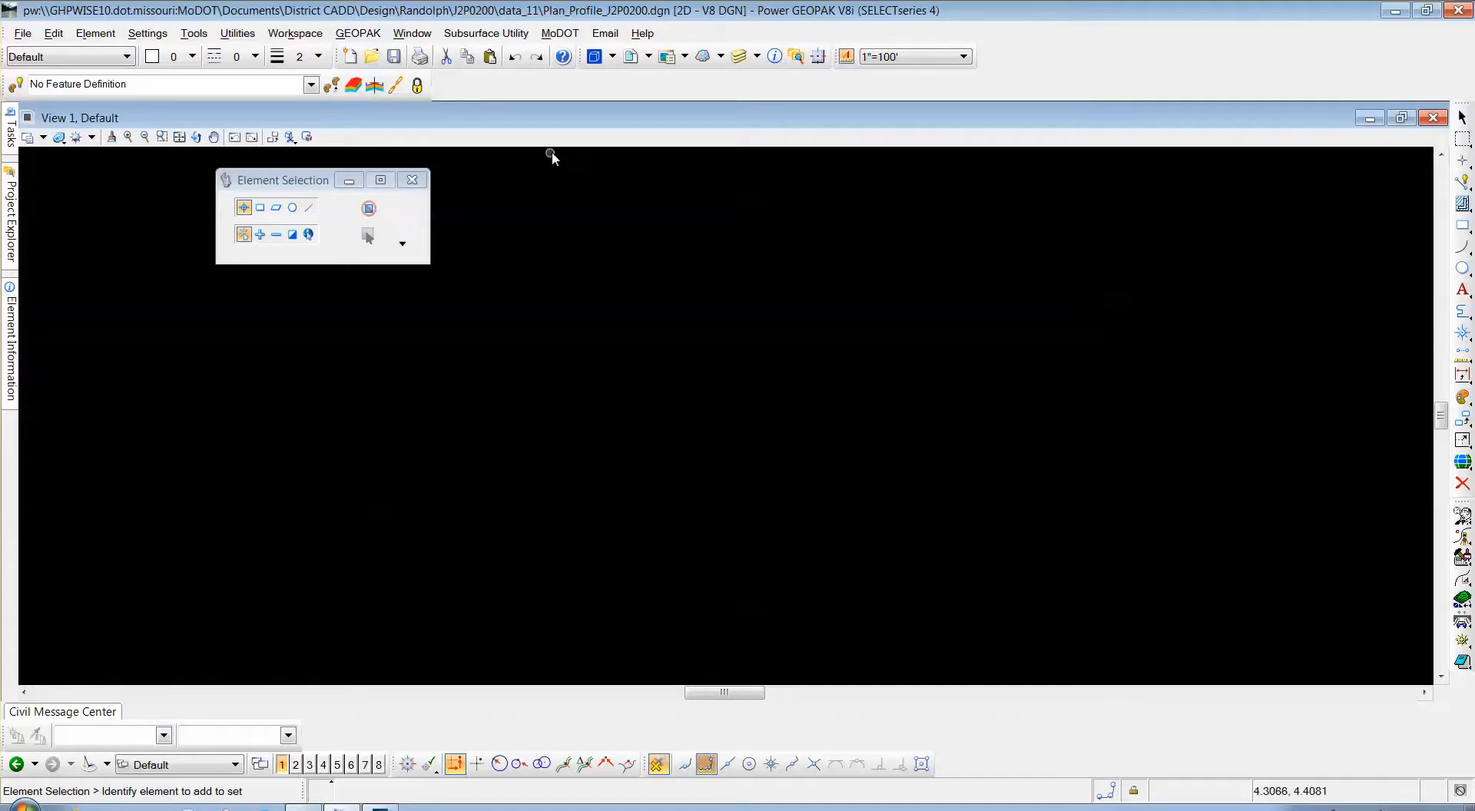
# Start attaching reference files to the drawing from the data_11 folder
pyautogui.click(628, 58)
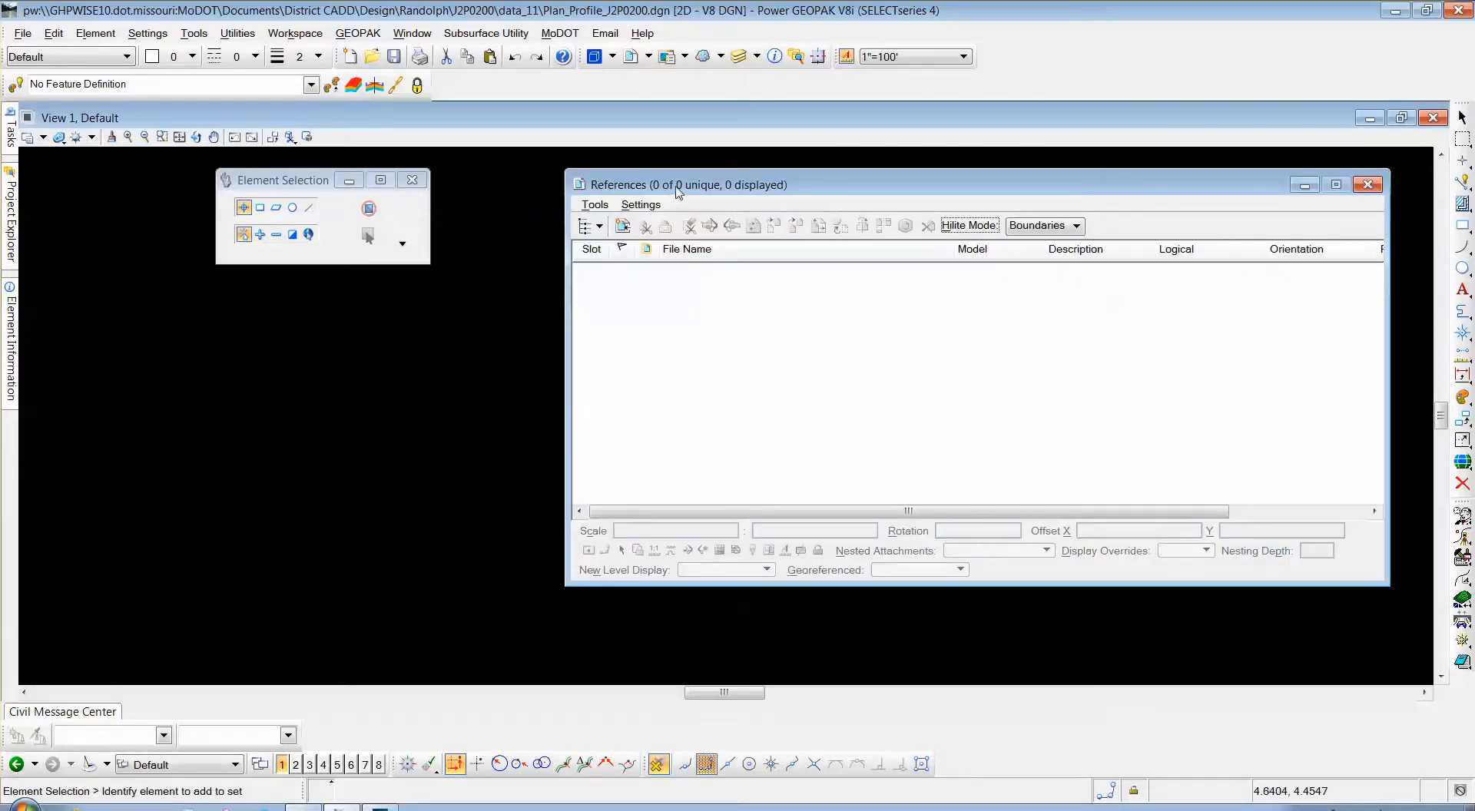
pyautogui.click(595, 206)
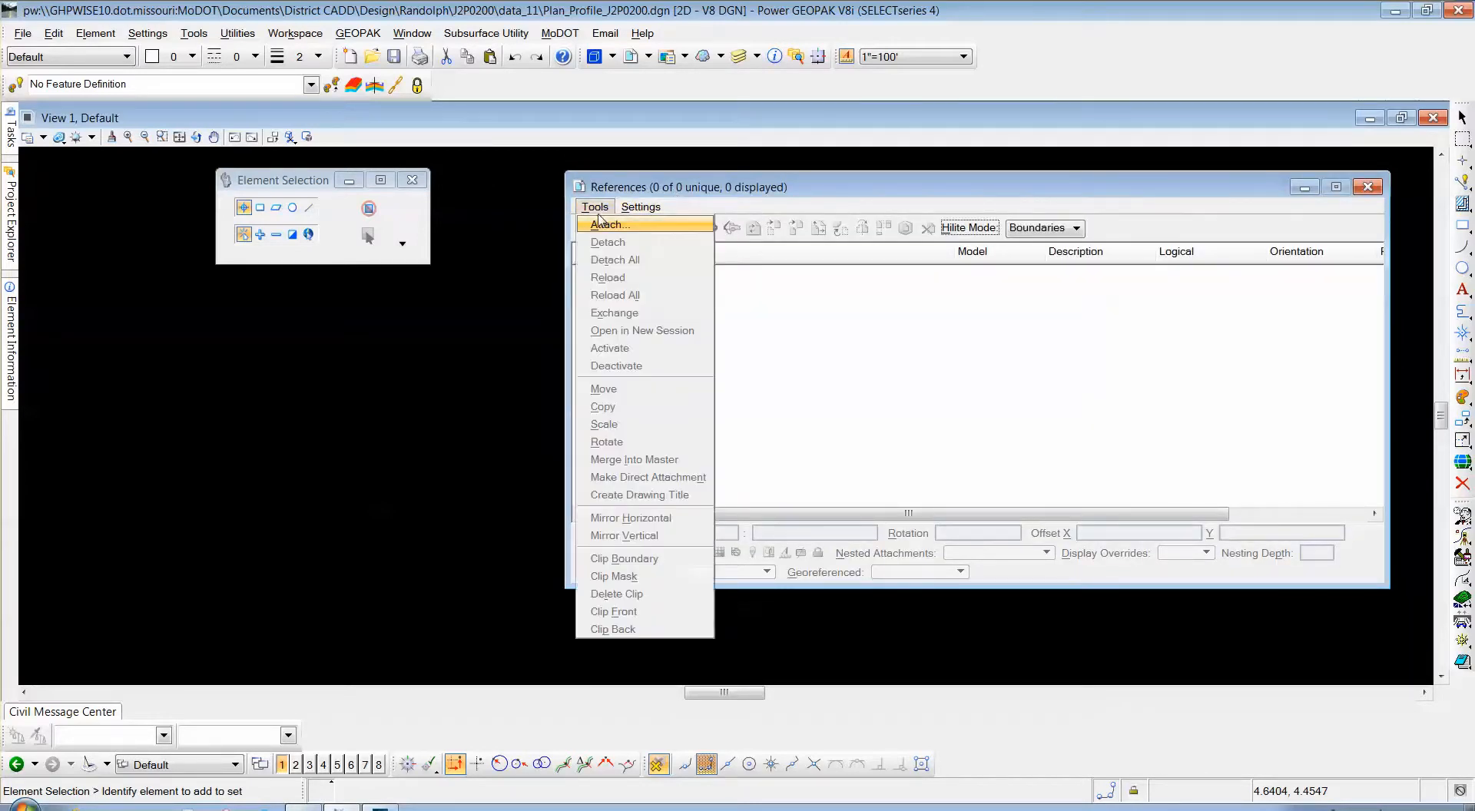
pyautogui.click(607, 229)
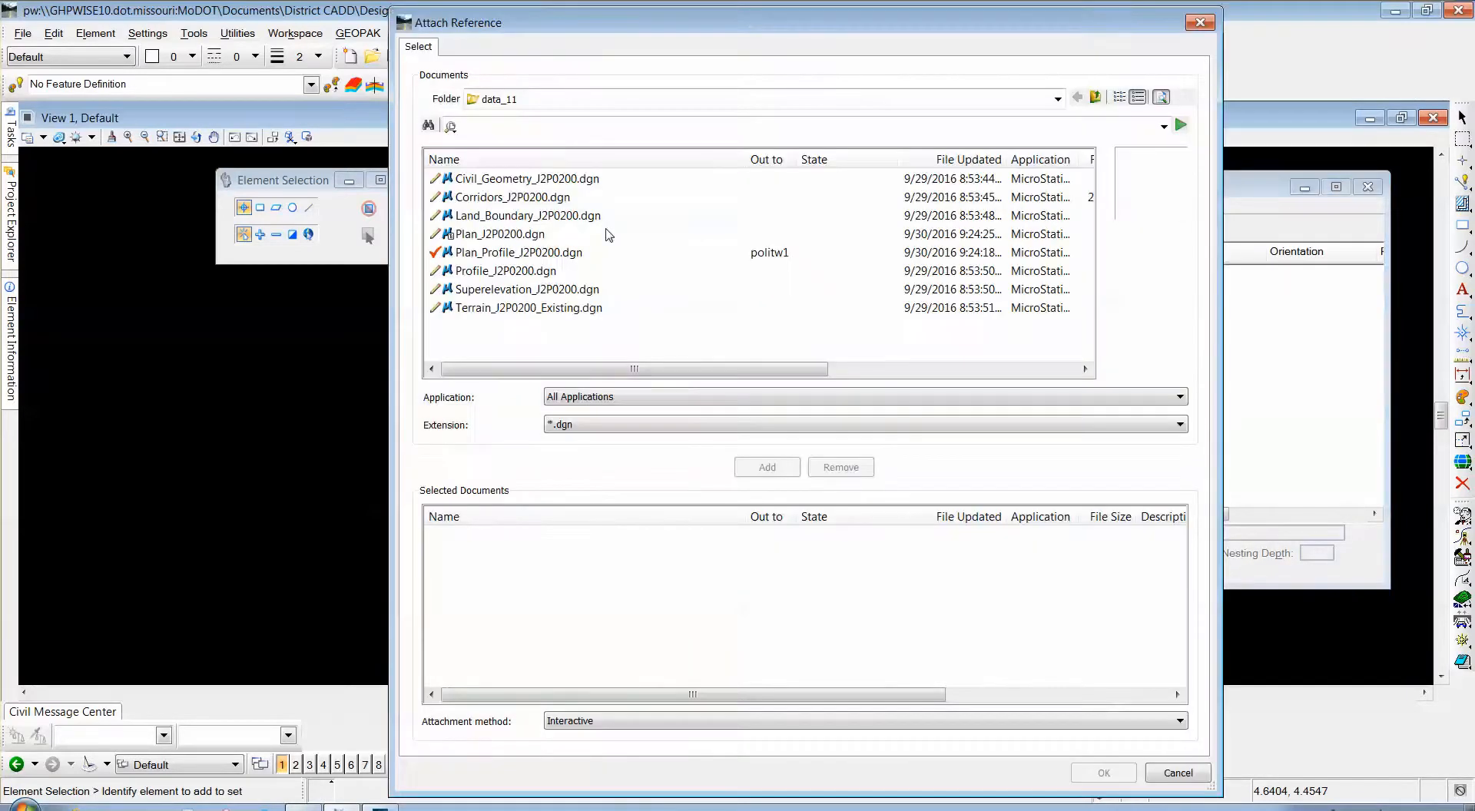
pyautogui.moveTo(636, 20); pyautogui.dragTo(414, 17)
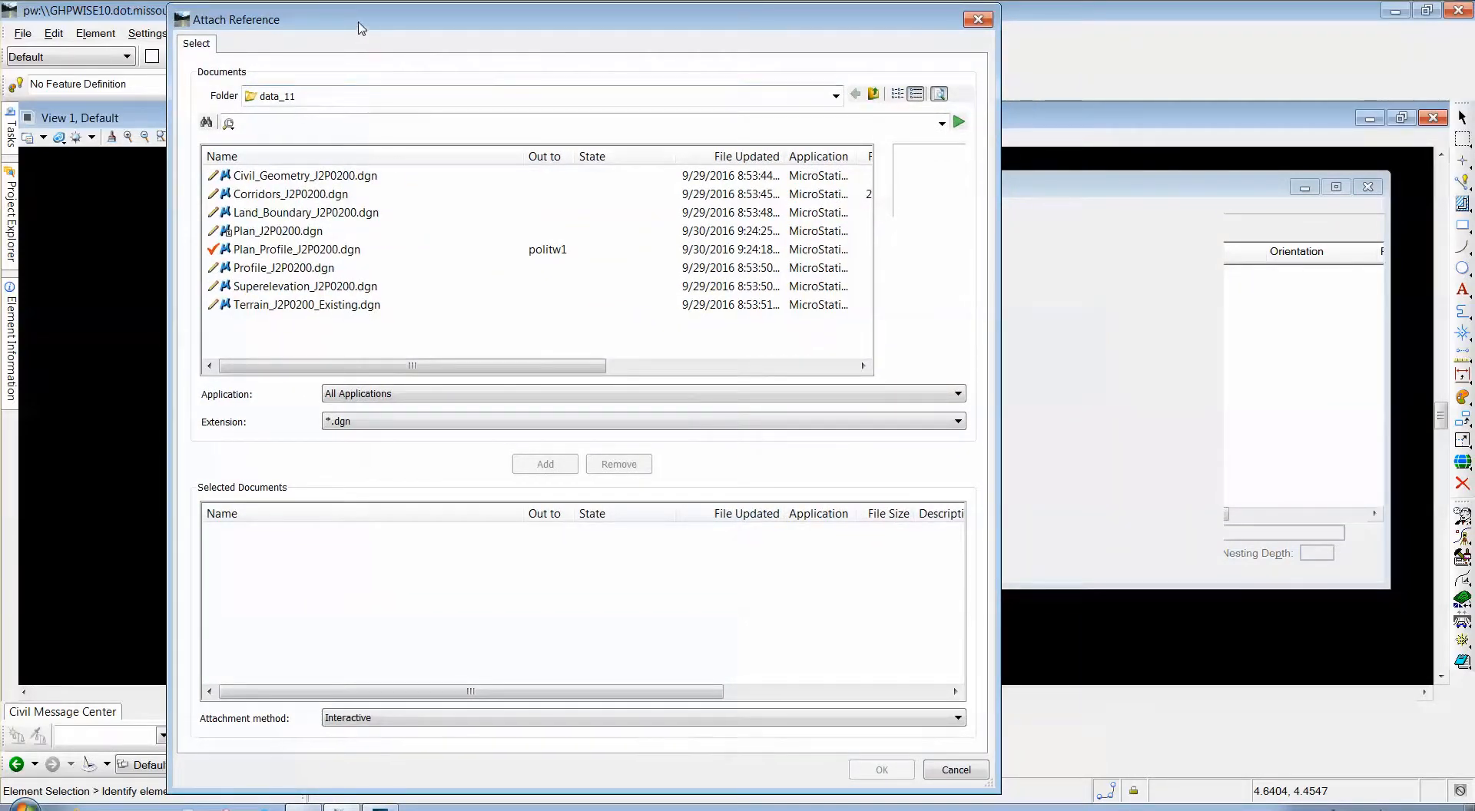
pyautogui.moveTo(361, 28); pyautogui.dragTo(392, 52)
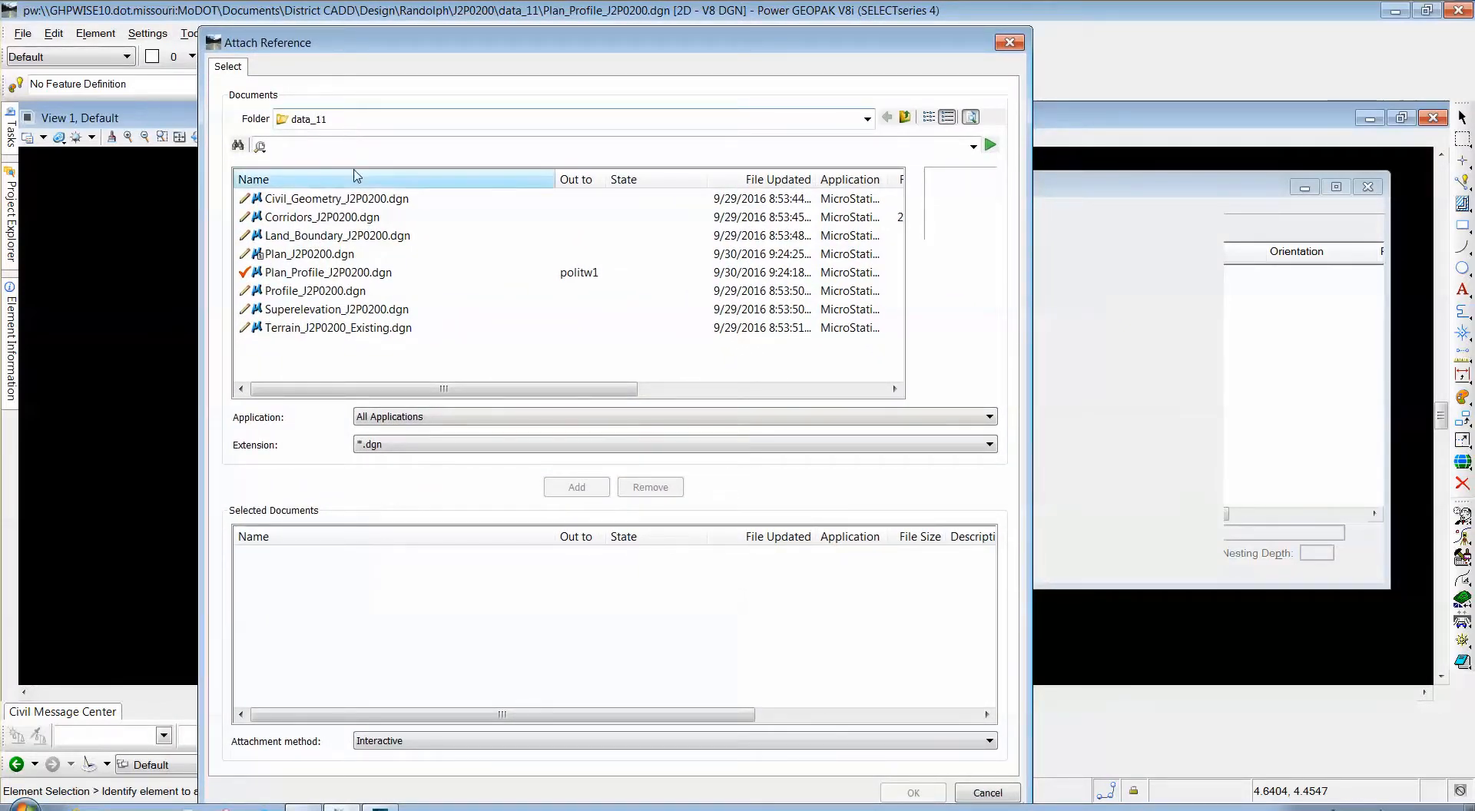
# Add the Civil_Geometry, Corridors, Land_Boundary, Plan, Profile and Terrain_Existing files of J2P0200 to the documents selected for attachment
pyautogui.click(340, 202)
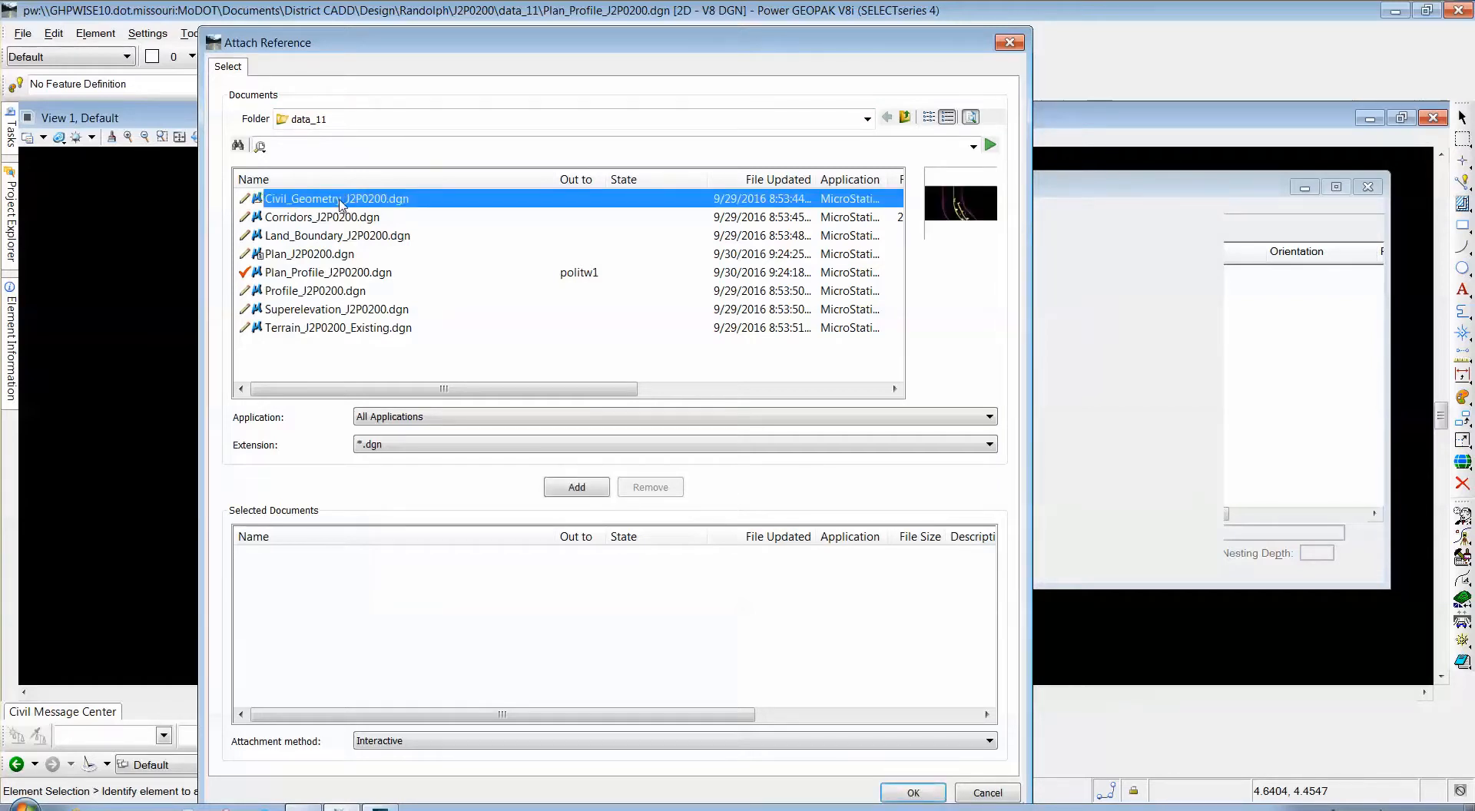
pyautogui.click(340, 218)
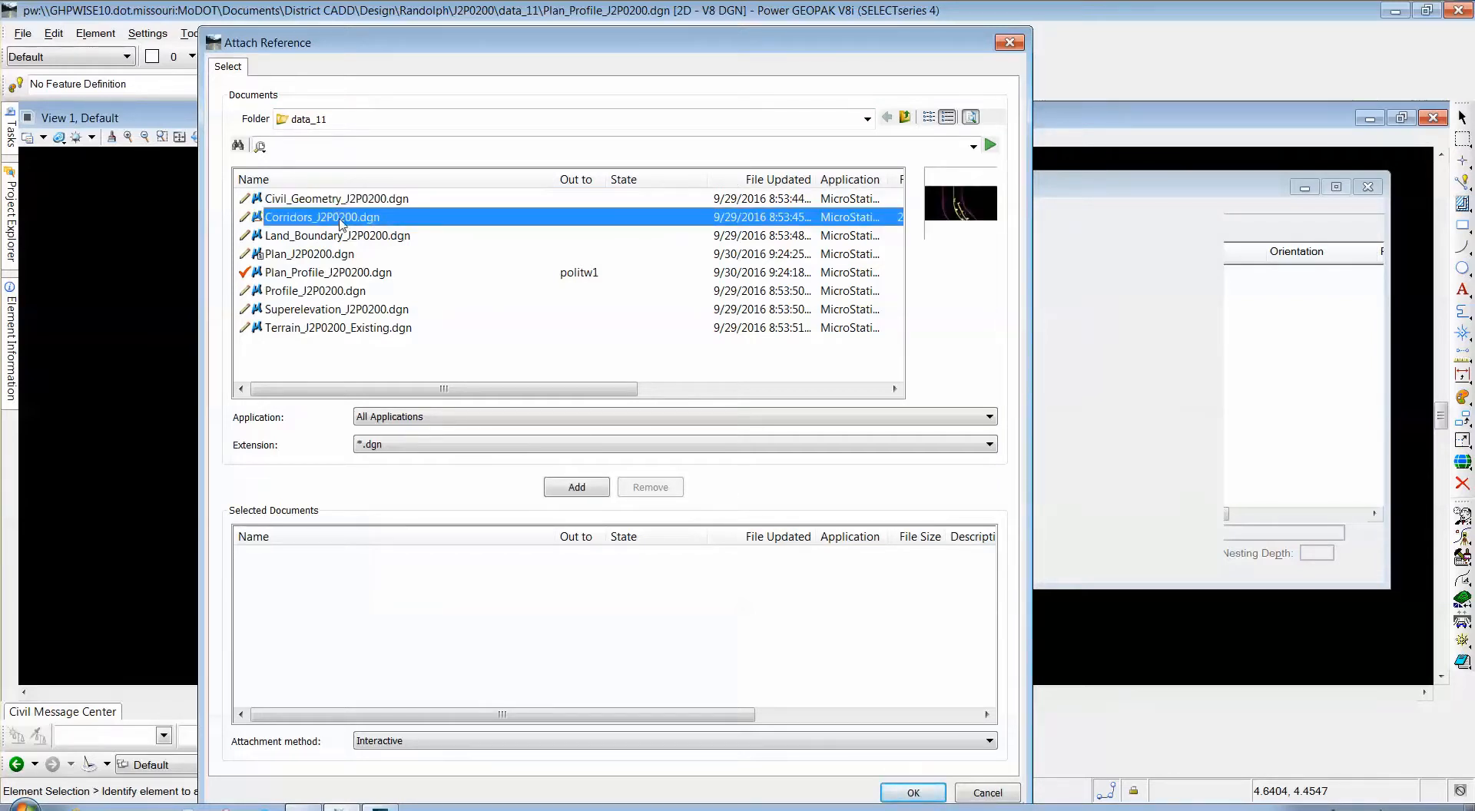
pyautogui.click(343, 199)
pyautogui.click(344, 218)
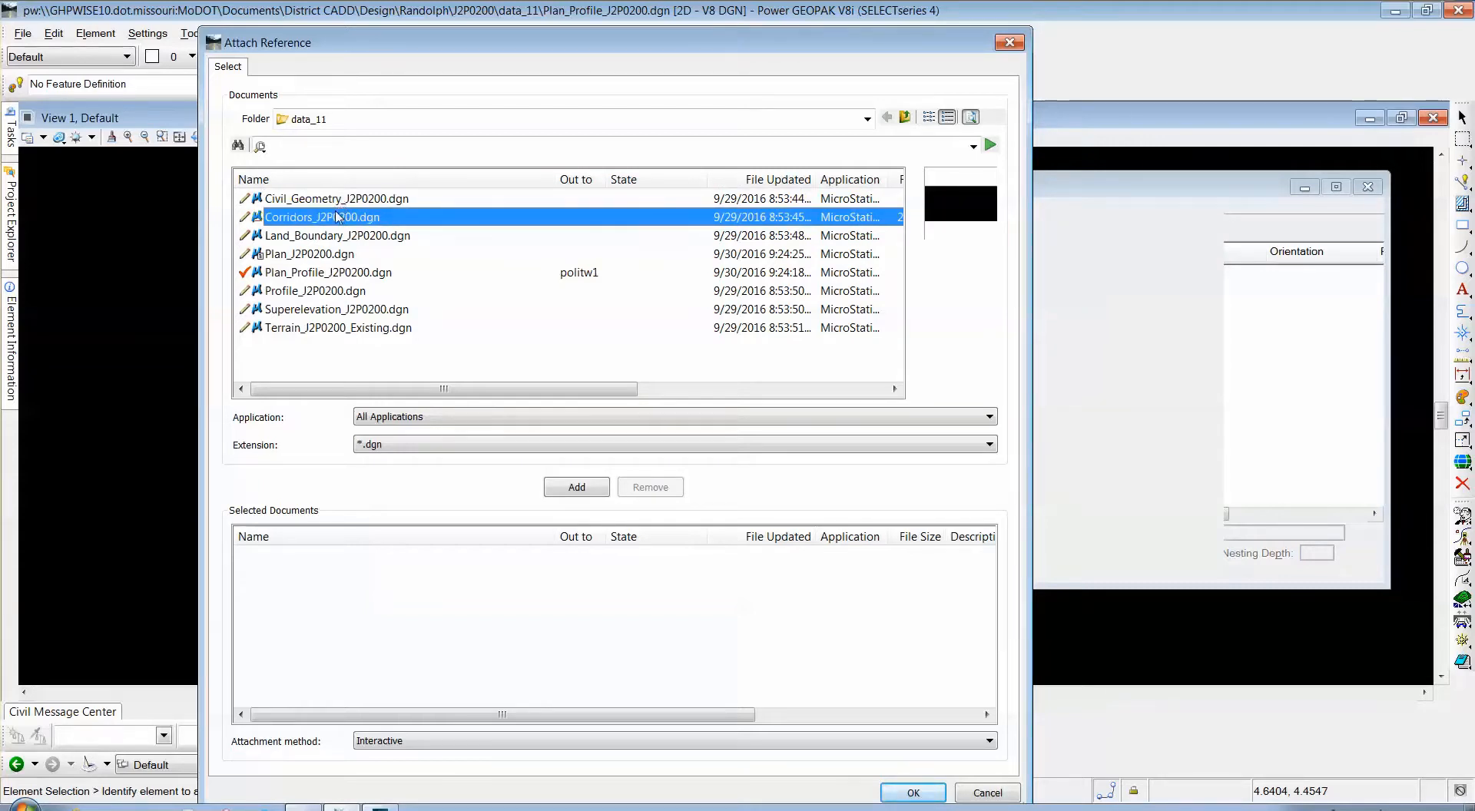
pyautogui.keyDown('ctrl'); pyautogui.click(335, 200); pyautogui.keyUp('ctrl')
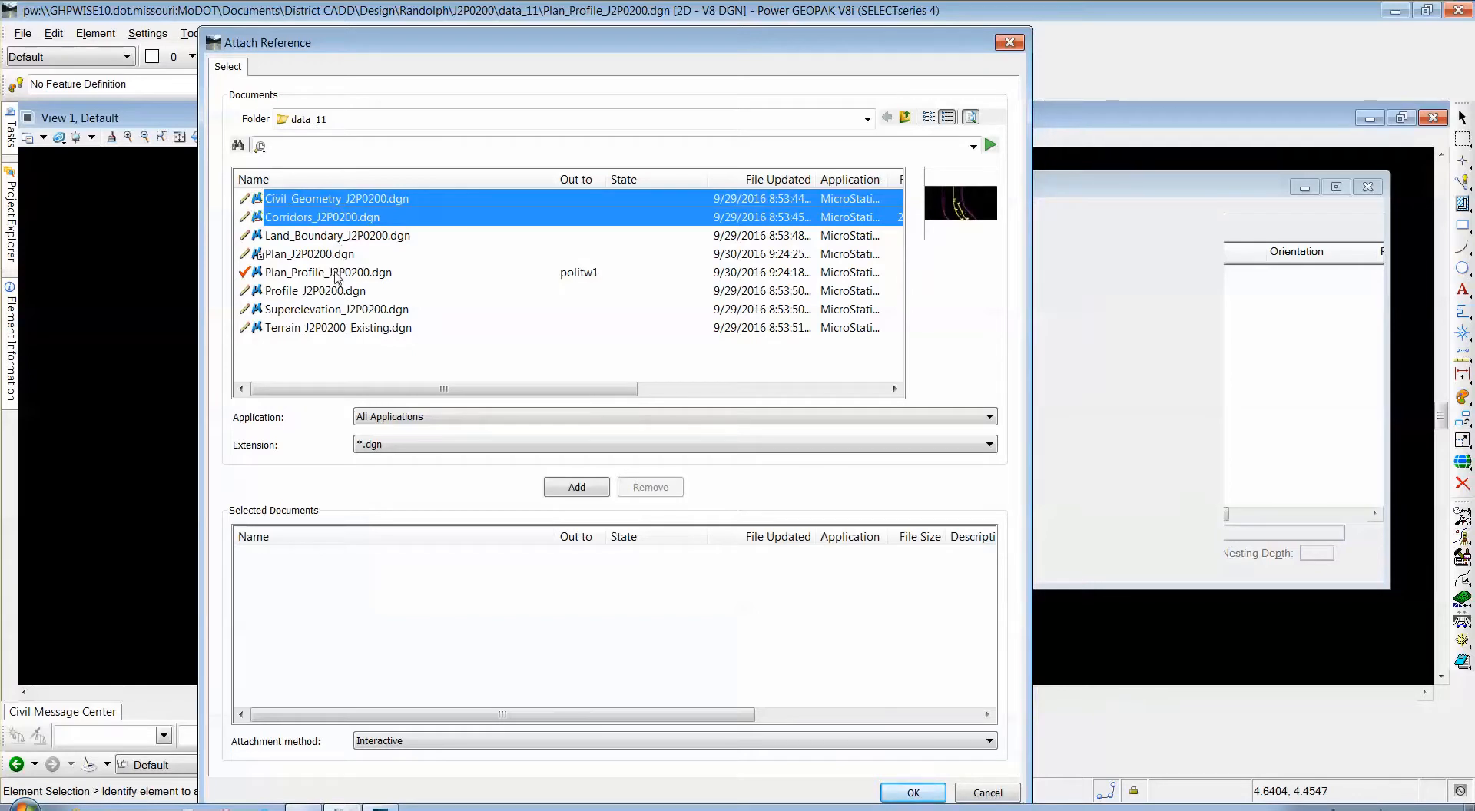
pyautogui.keyDown('ctrl'); pyautogui.click(319, 243); pyautogui.keyUp('ctrl')
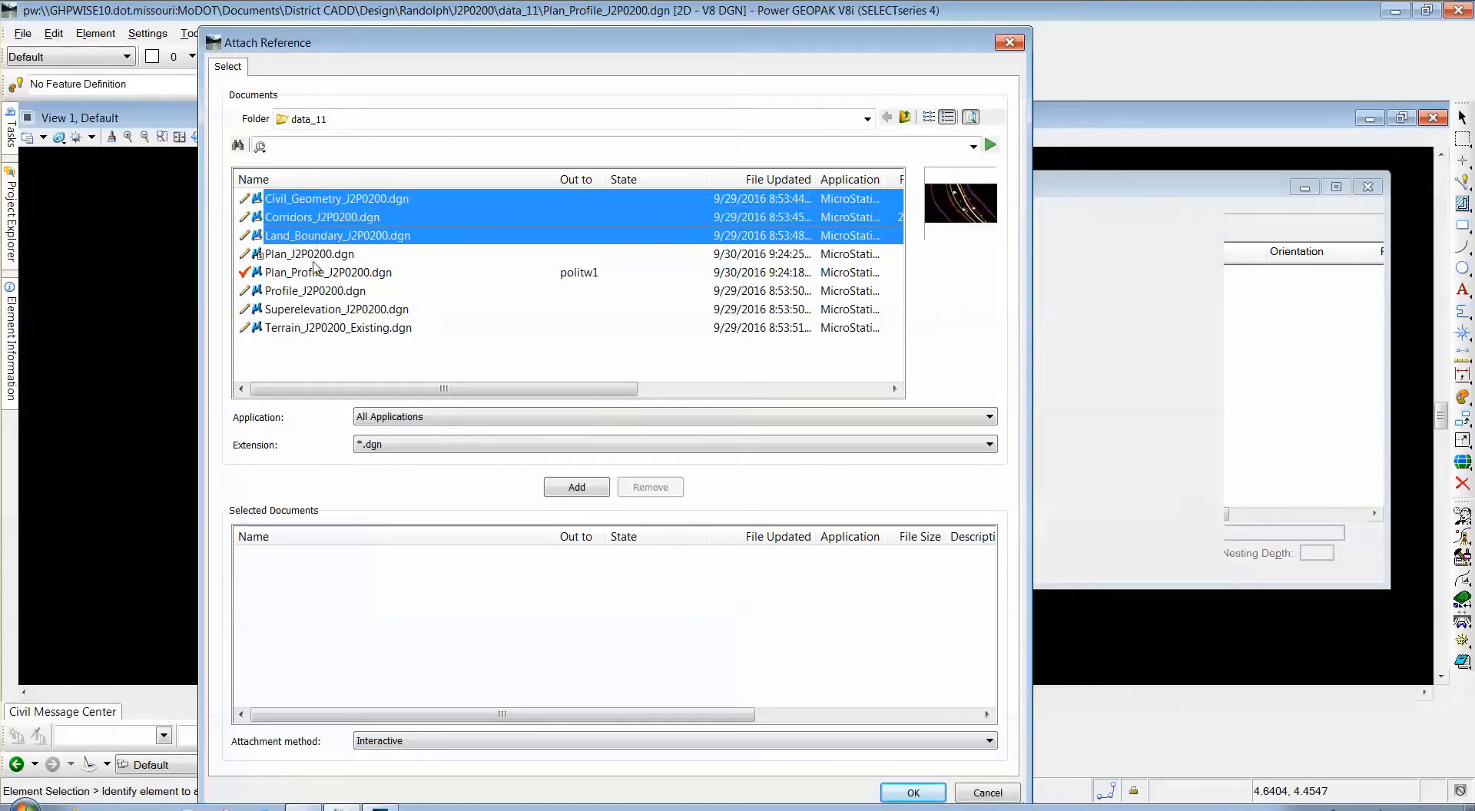
pyautogui.keyDown('ctrl'); pyautogui.click(314, 254); pyautogui.keyUp('ctrl')
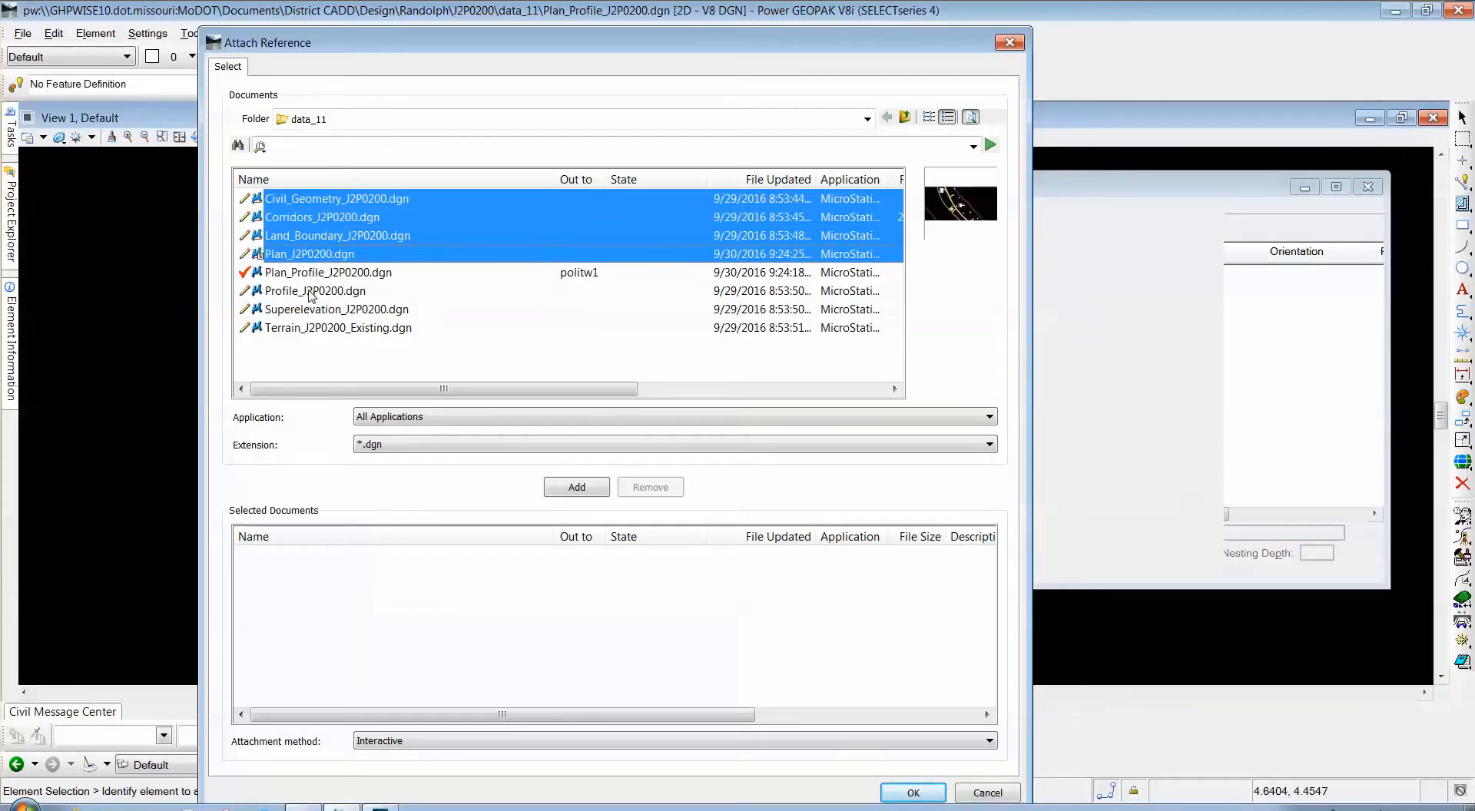
pyautogui.keyDown('ctrl'); pyautogui.click(311, 292); pyautogui.keyUp('ctrl')
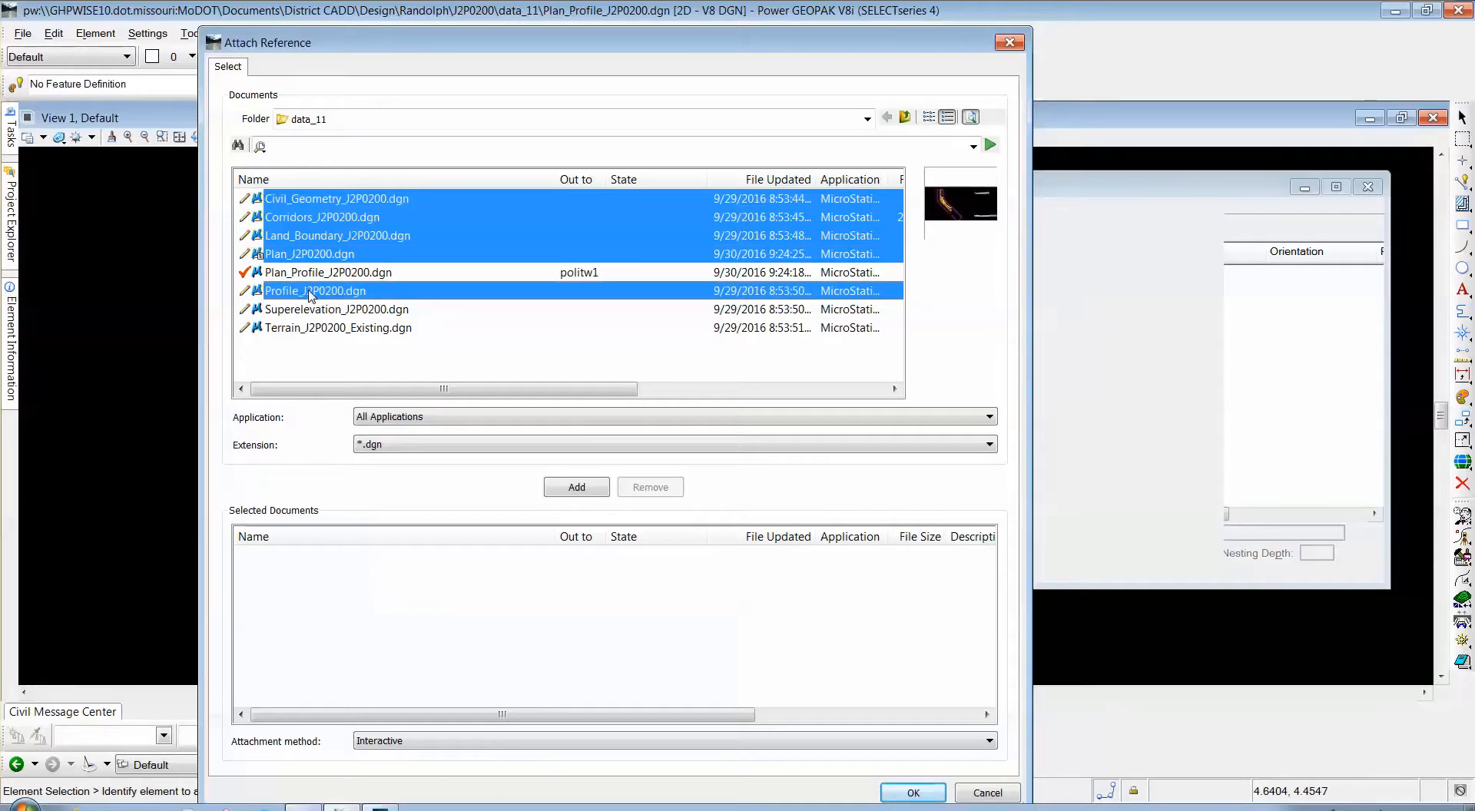
pyautogui.keyDown('ctrl'); pyautogui.click(300, 328); pyautogui.keyUp('ctrl')
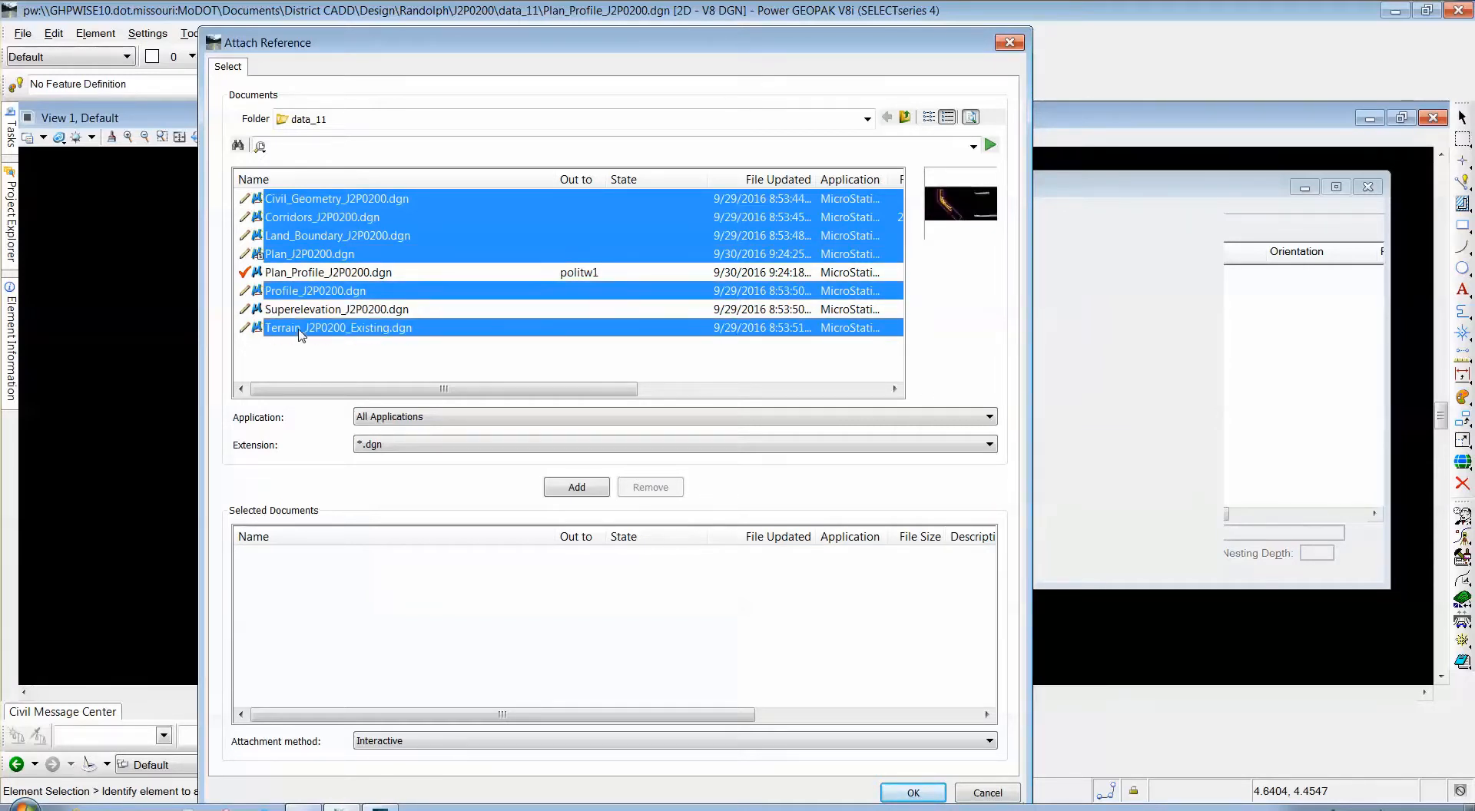
pyautogui.click(582, 490)
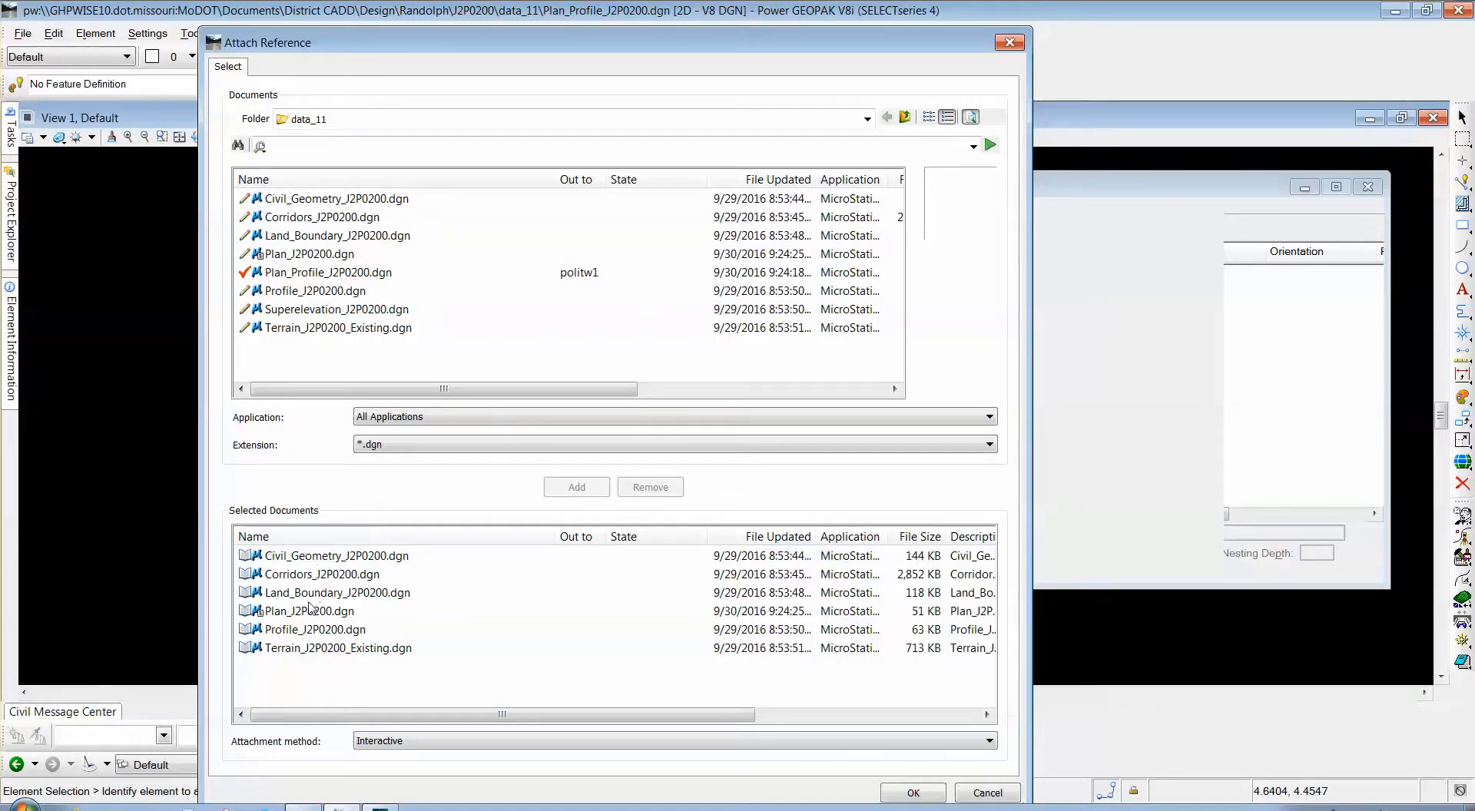
# Attach all six selected files with Coincident - World orientation, 1"=100' detail scale and no nesting
pyautogui.click(913, 794)
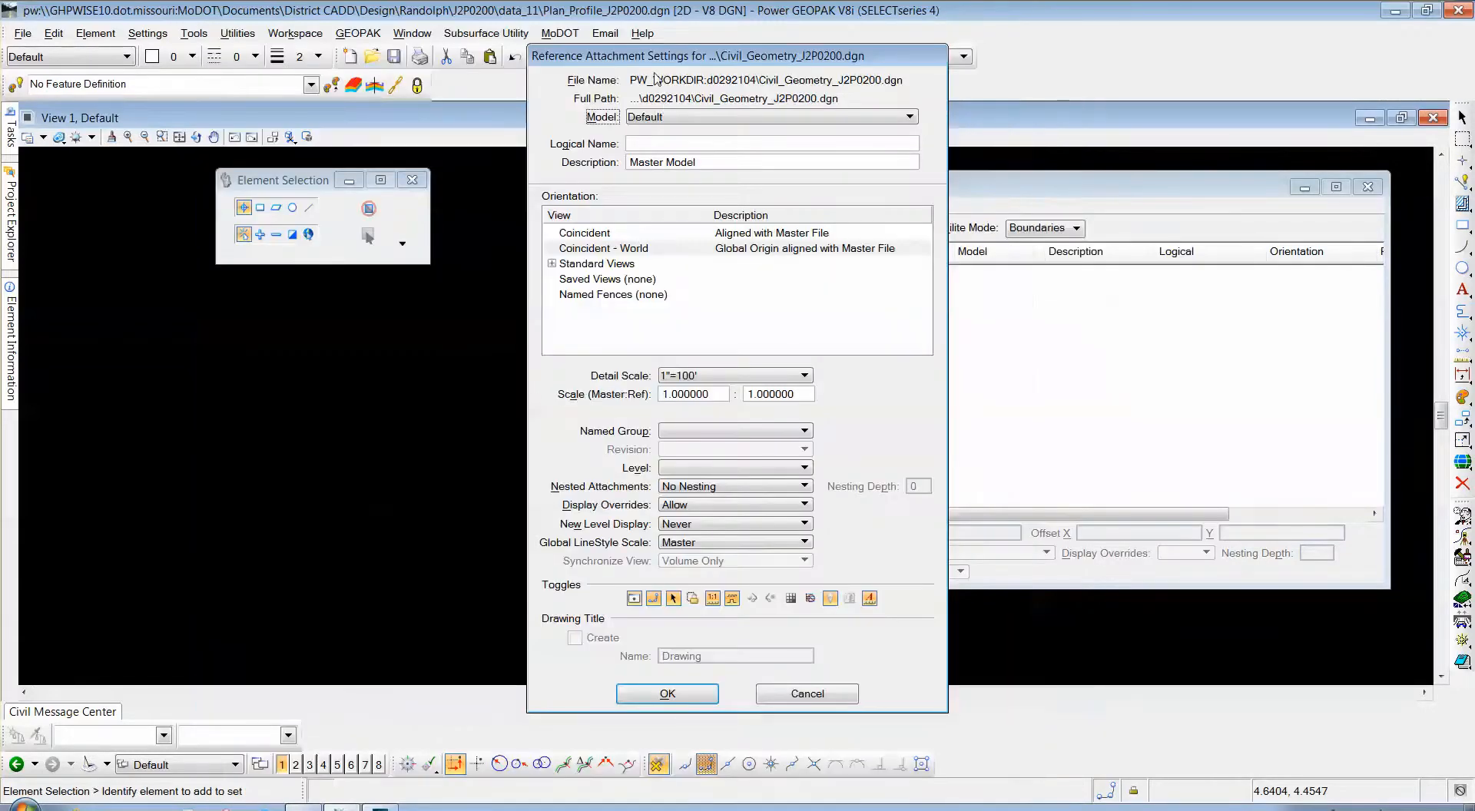
pyautogui.moveTo(637, 62); pyautogui.dragTo(530, 32)
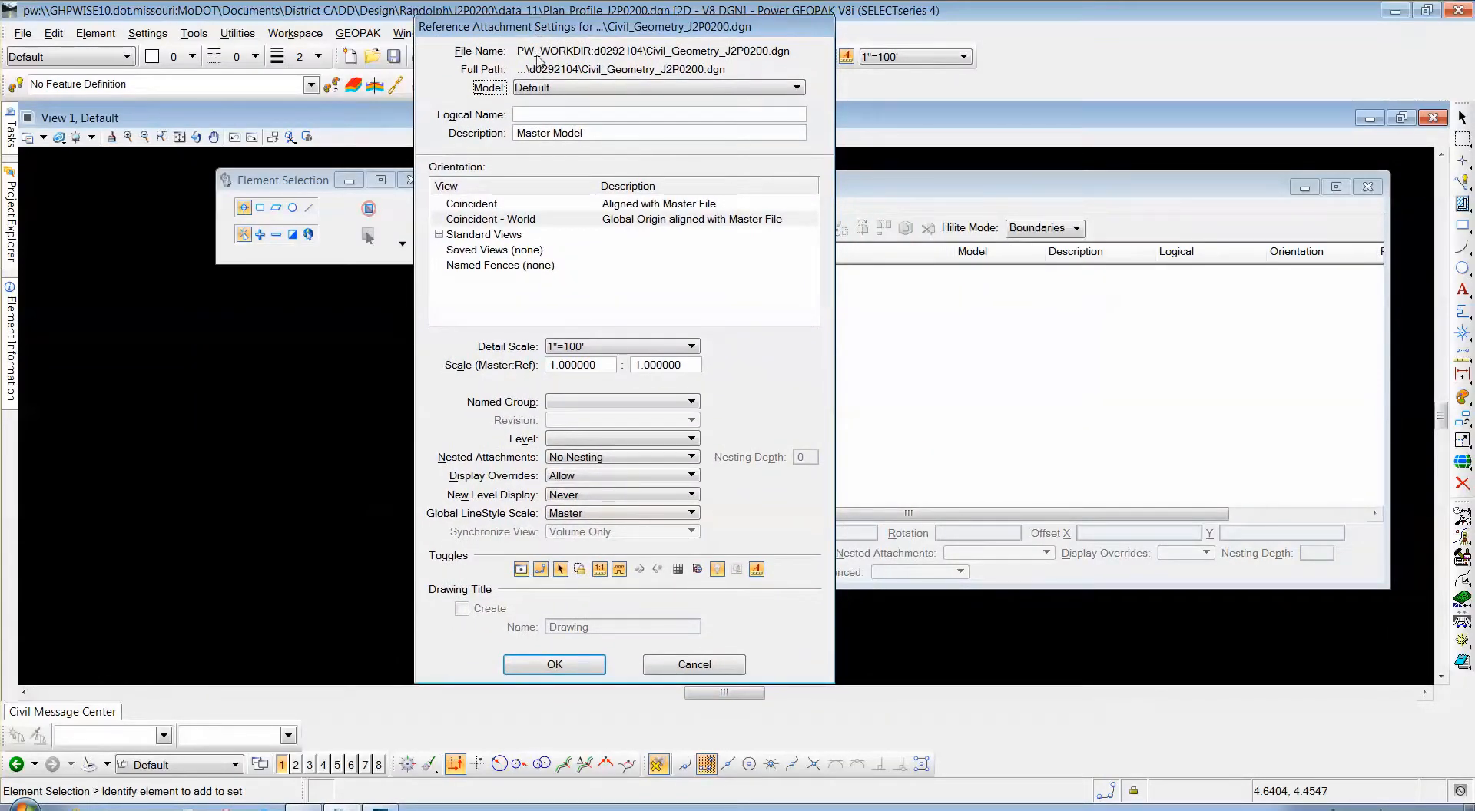
pyautogui.click(569, 666)
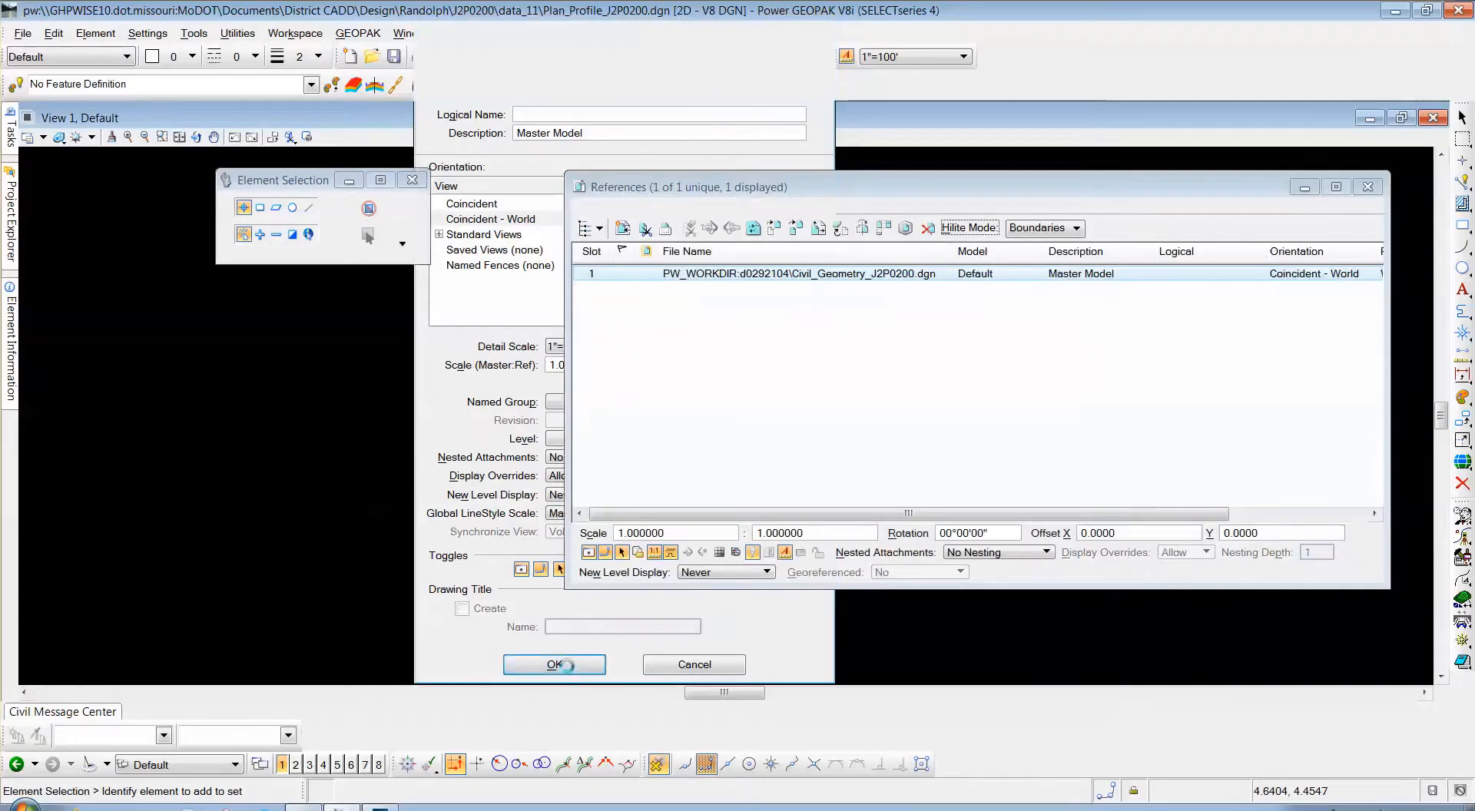
pyautogui.click(569, 666)
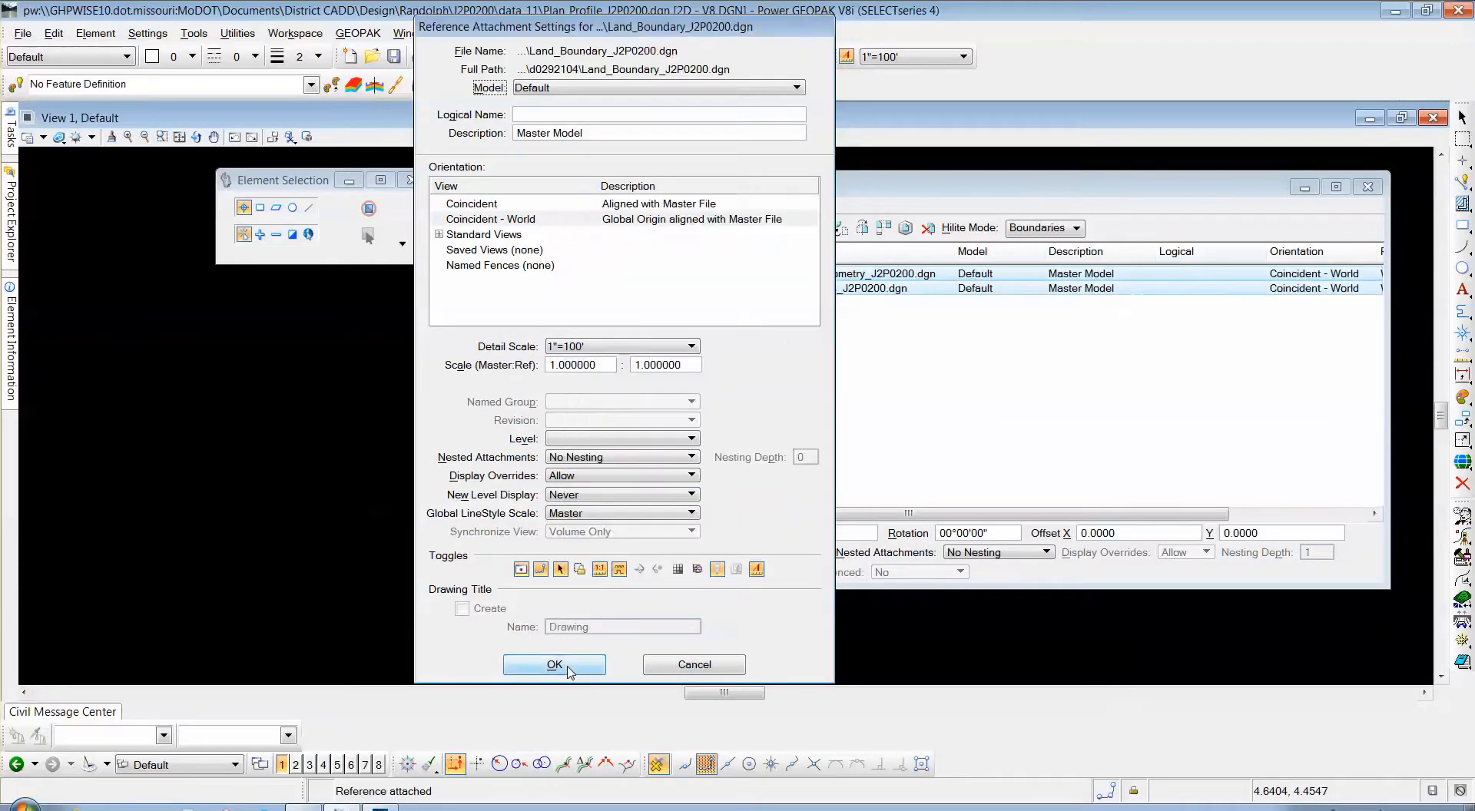
pyautogui.click(569, 665)
pyautogui.click(569, 665)
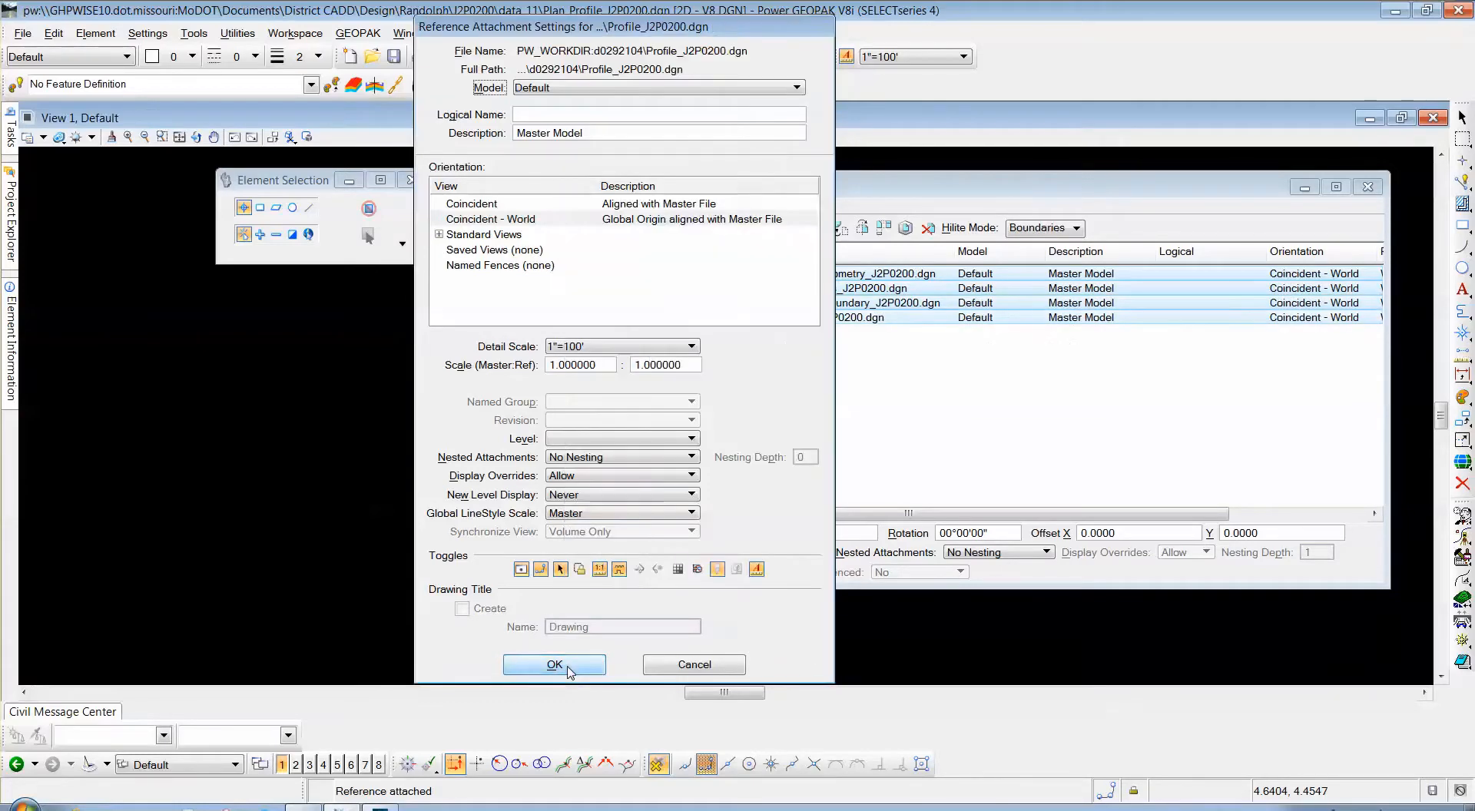
pyautogui.click(570, 666)
pyautogui.click(569, 665)
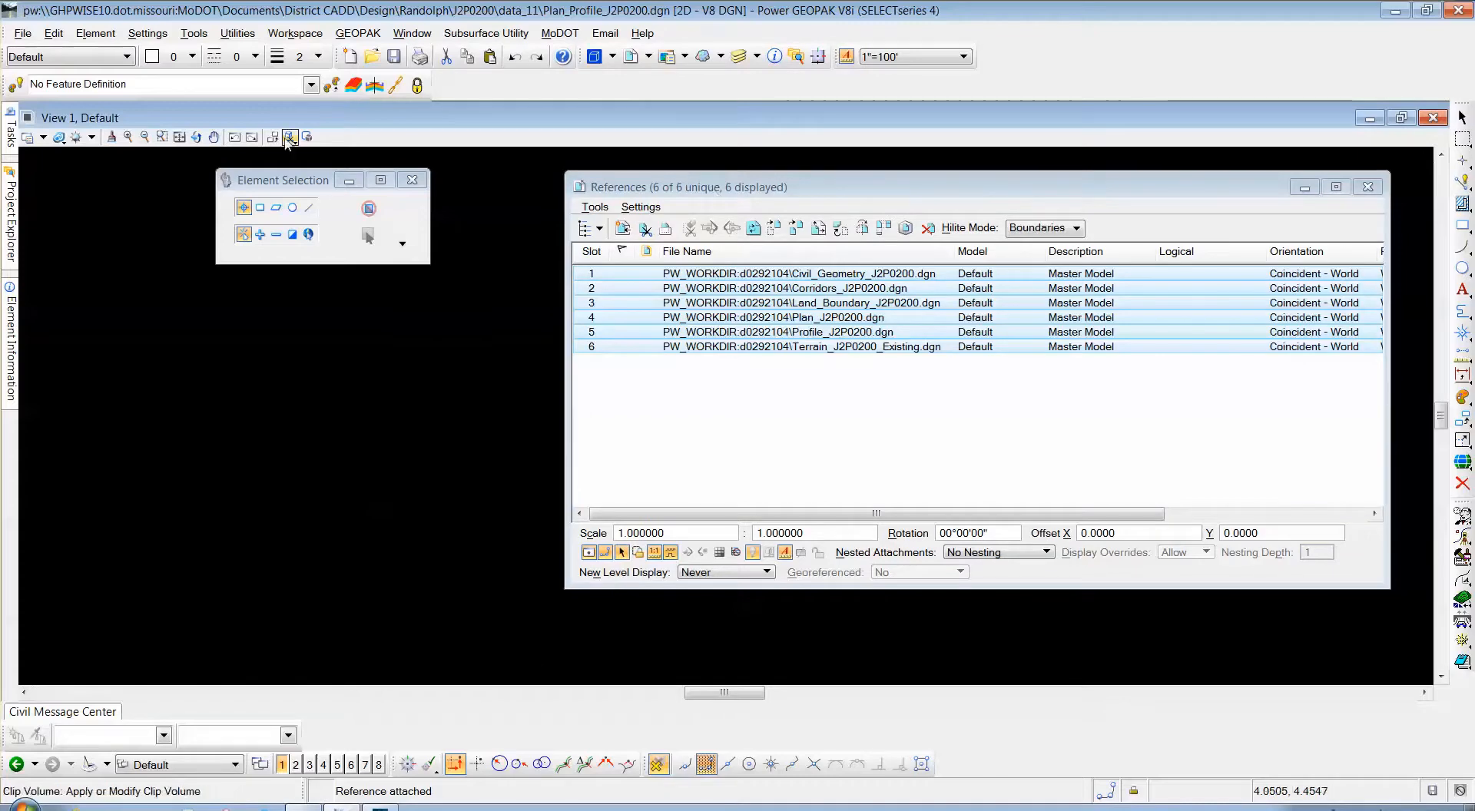
# Fit the view to all attached references and close the References list
pyautogui.click(179, 137)
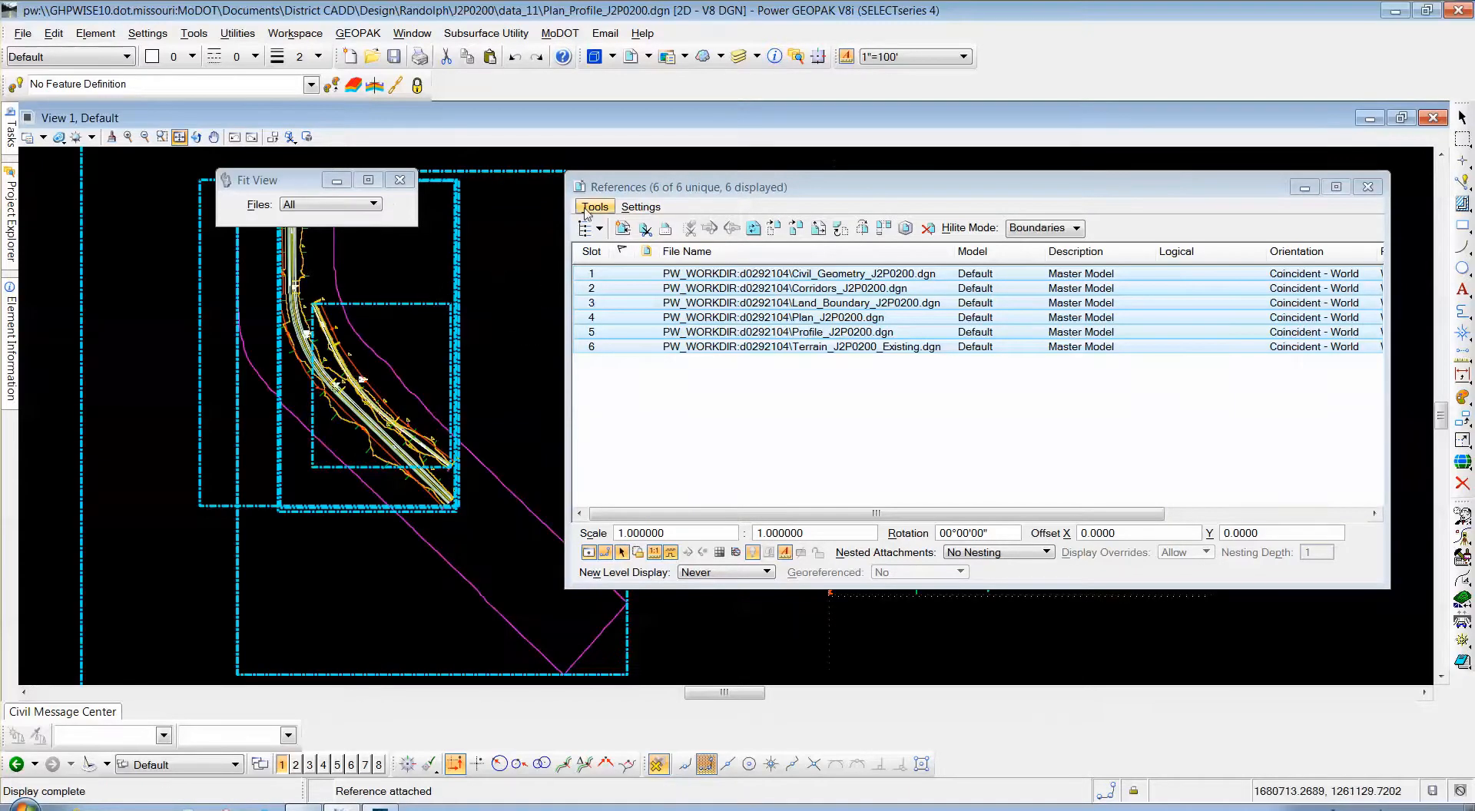
pyautogui.moveTo(650, 191); pyautogui.dragTo(417, 237)
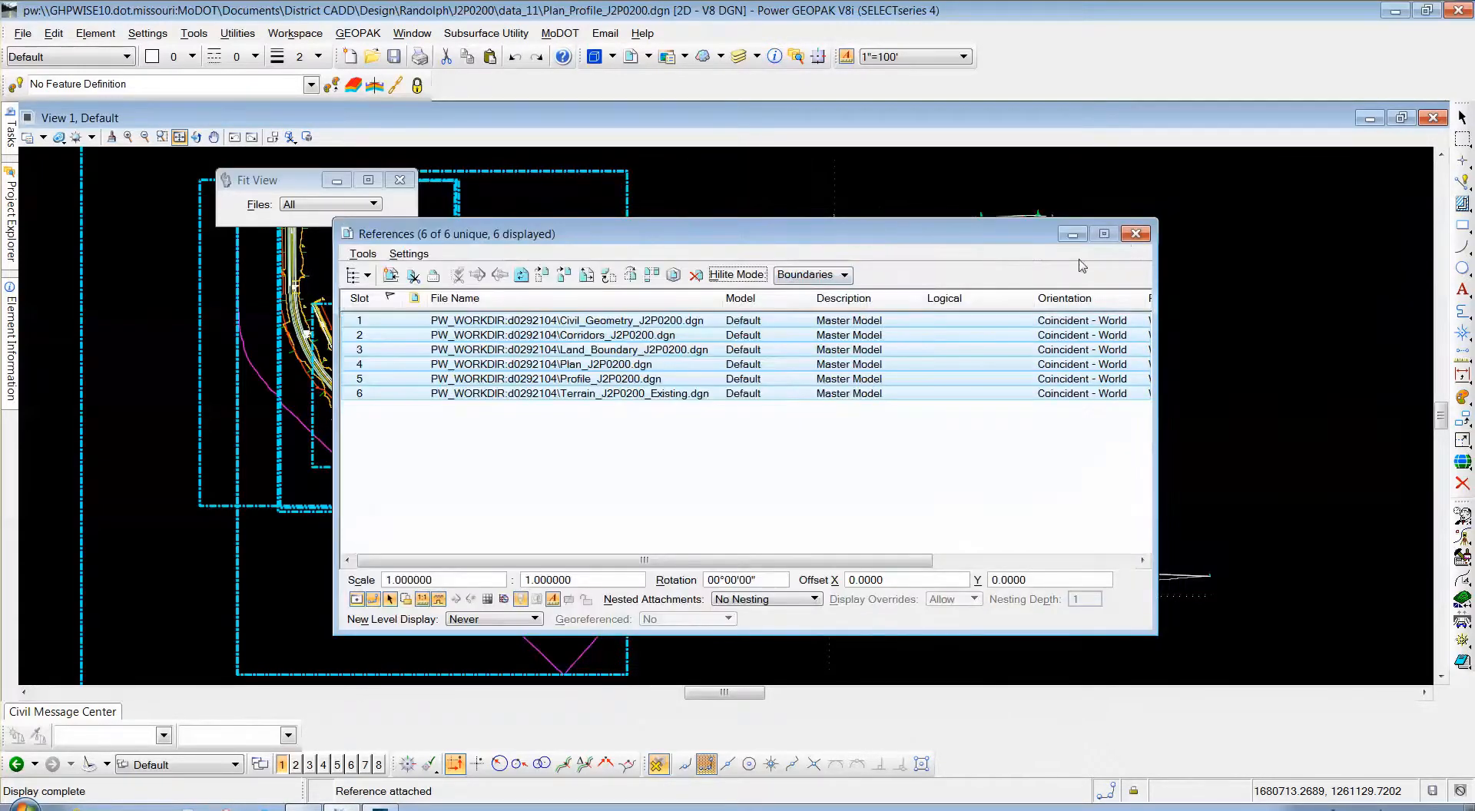
pyautogui.click(1136, 234)
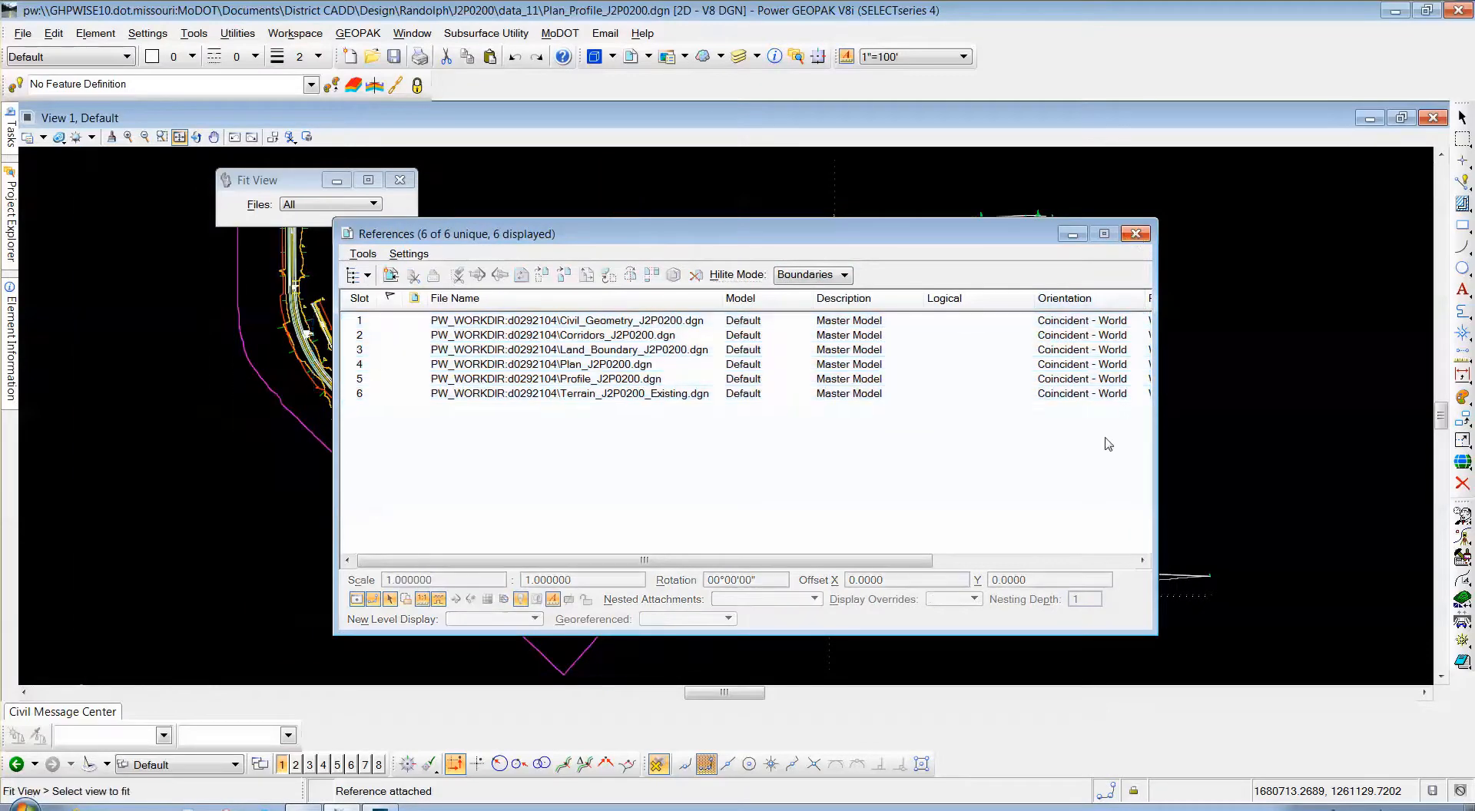
pyautogui.click(1137, 233)
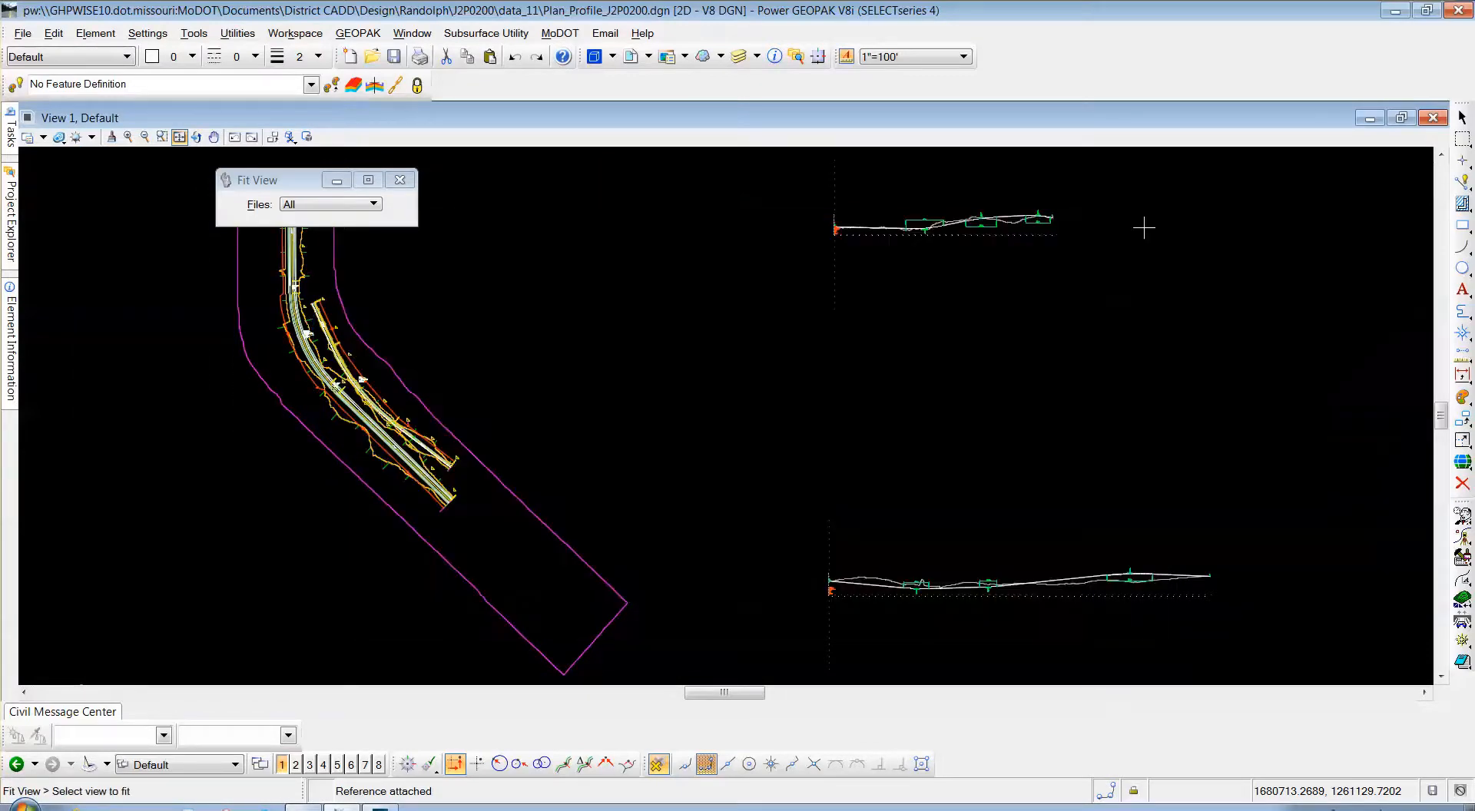
# Inspect the referenced plan geometry and profiles, and fit the view to all files again
pyautogui.click(533, 349)
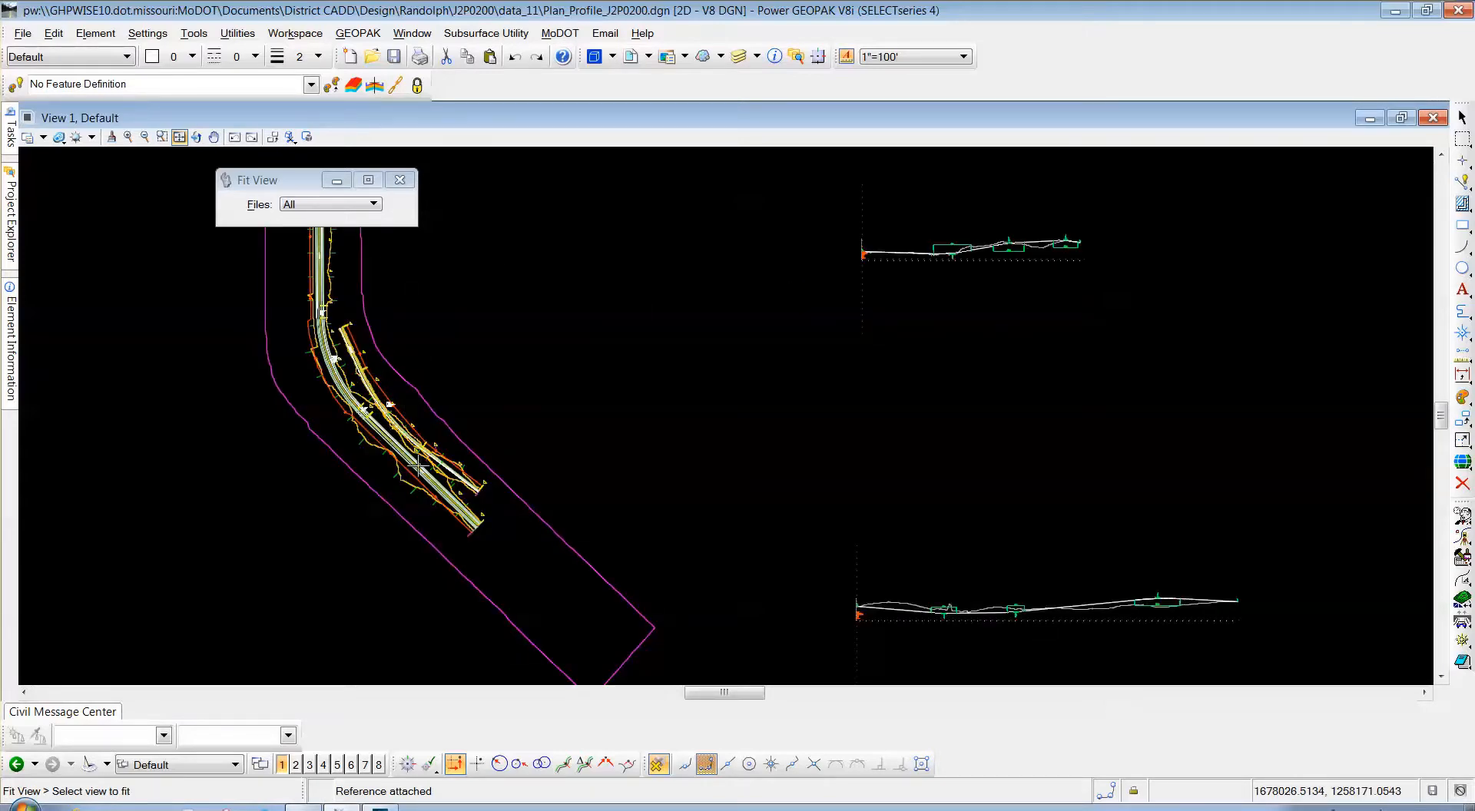
pyautogui.scroll(2, 368, 380)
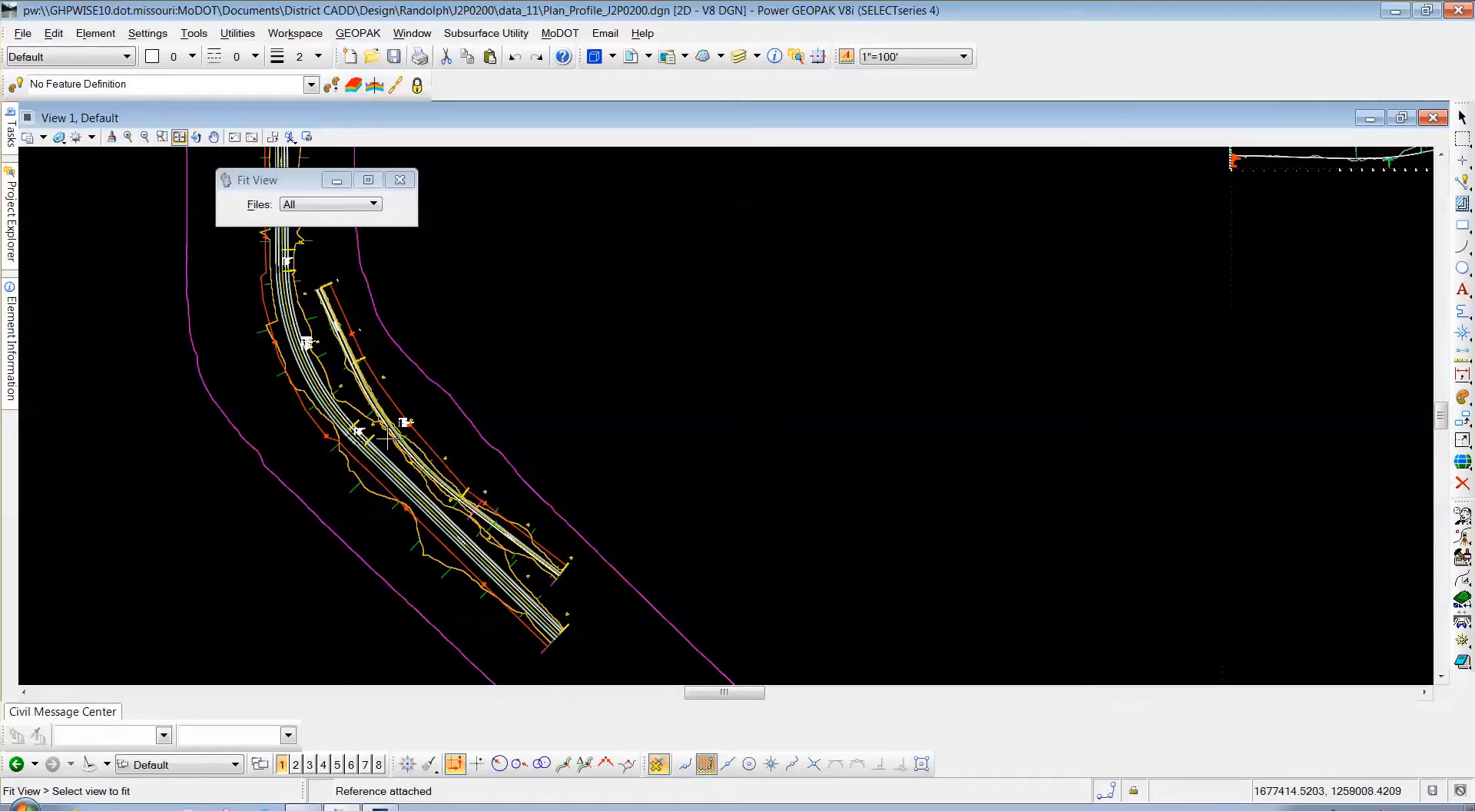
pyautogui.scroll(-2, 383, 438)
pyautogui.scroll(-1, 383, 438)
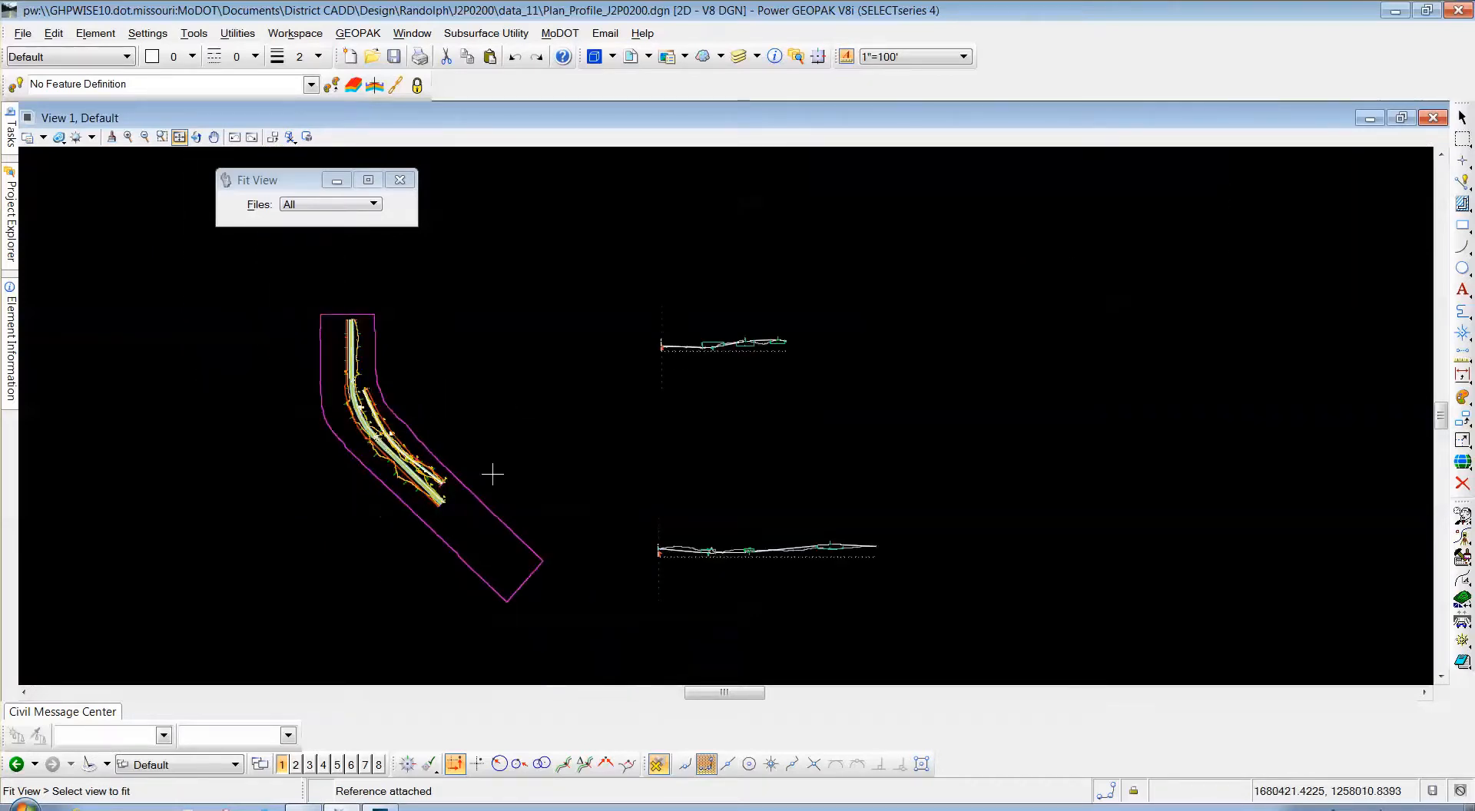
pyautogui.click(180, 137)
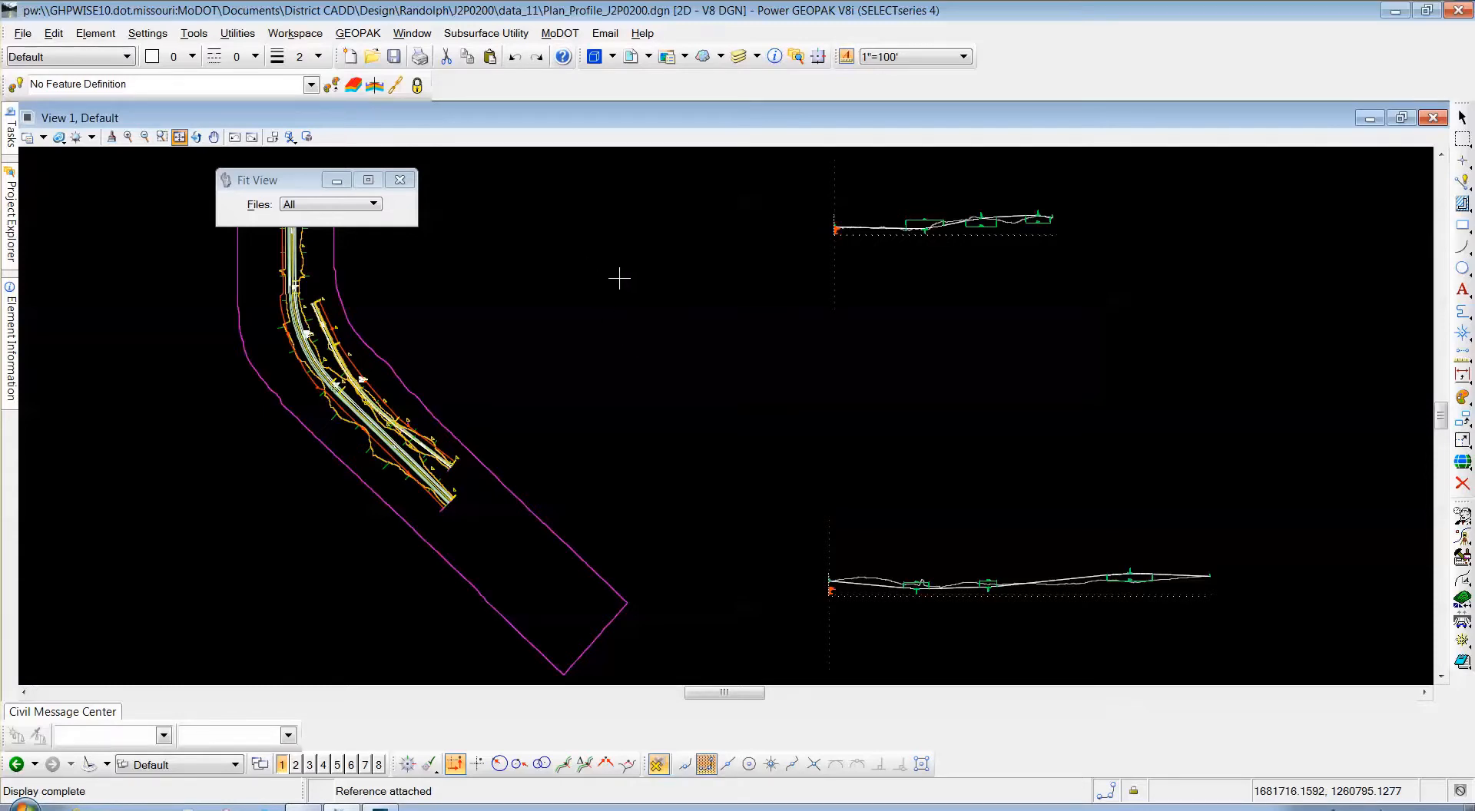
pyautogui.rightClick(627, 298)
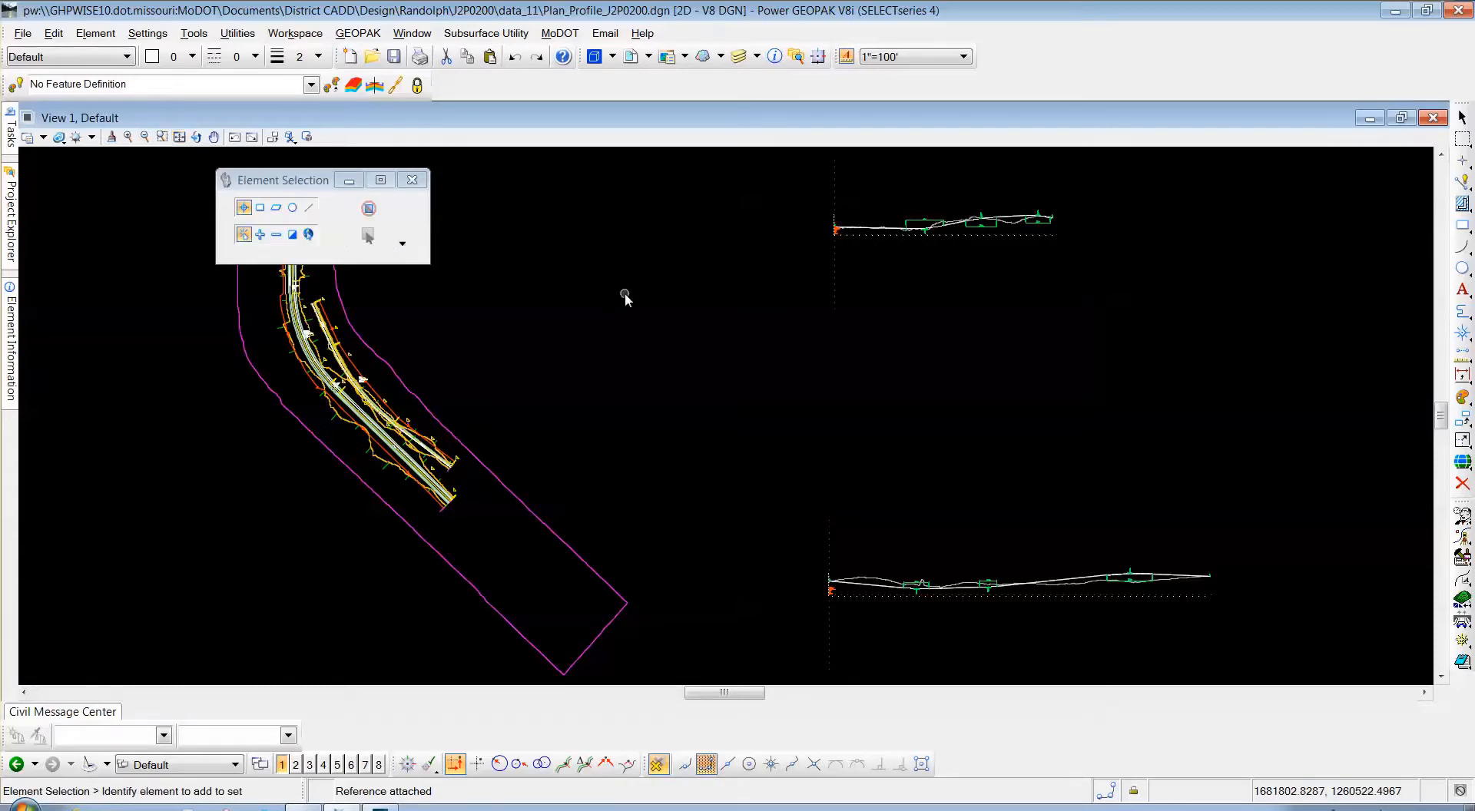
pyautogui.click(541, 223)
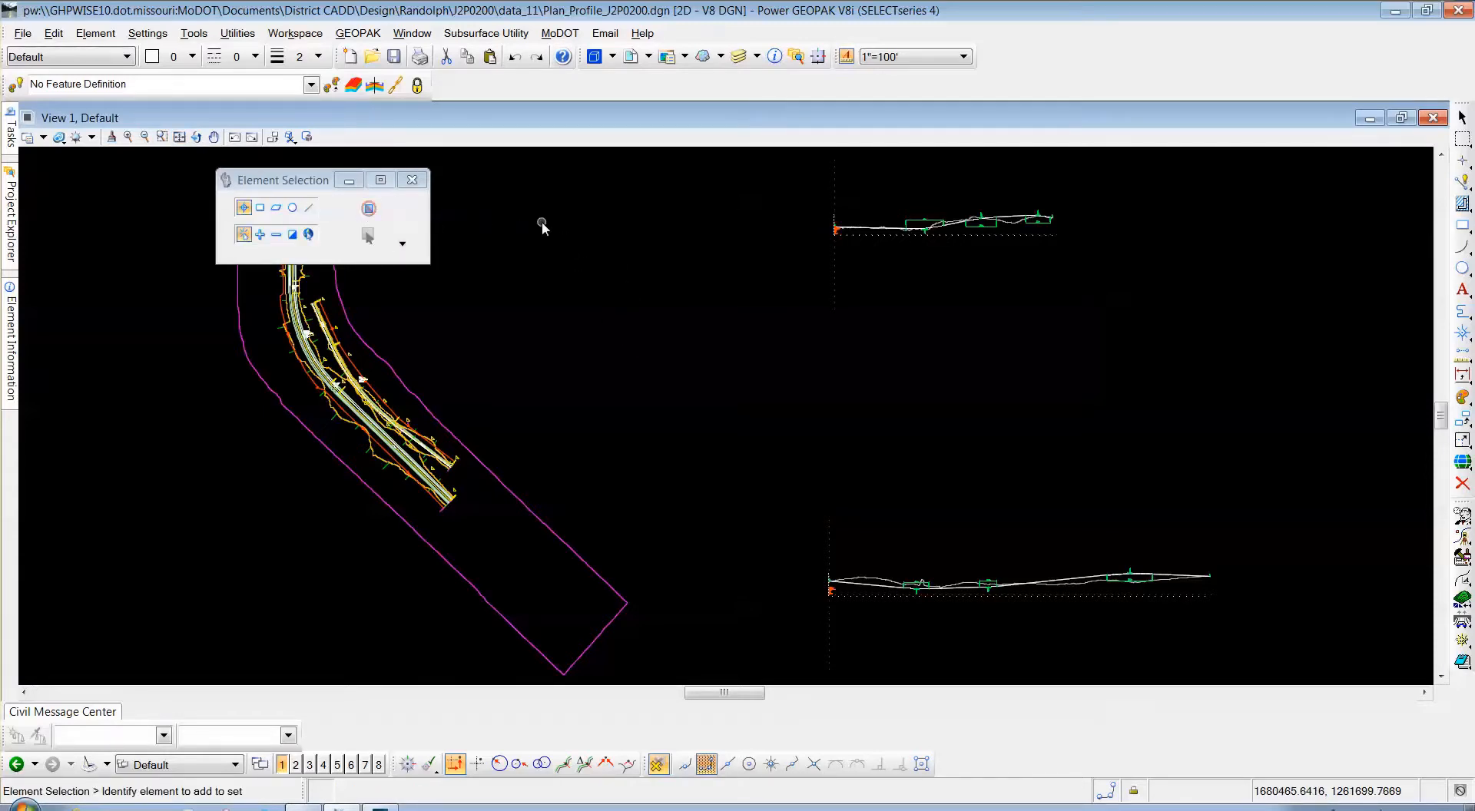
# Review the User Preferences and the COGO Preferences directories, accepting both dialogs without changes
pyautogui.rightClick(614, 286)
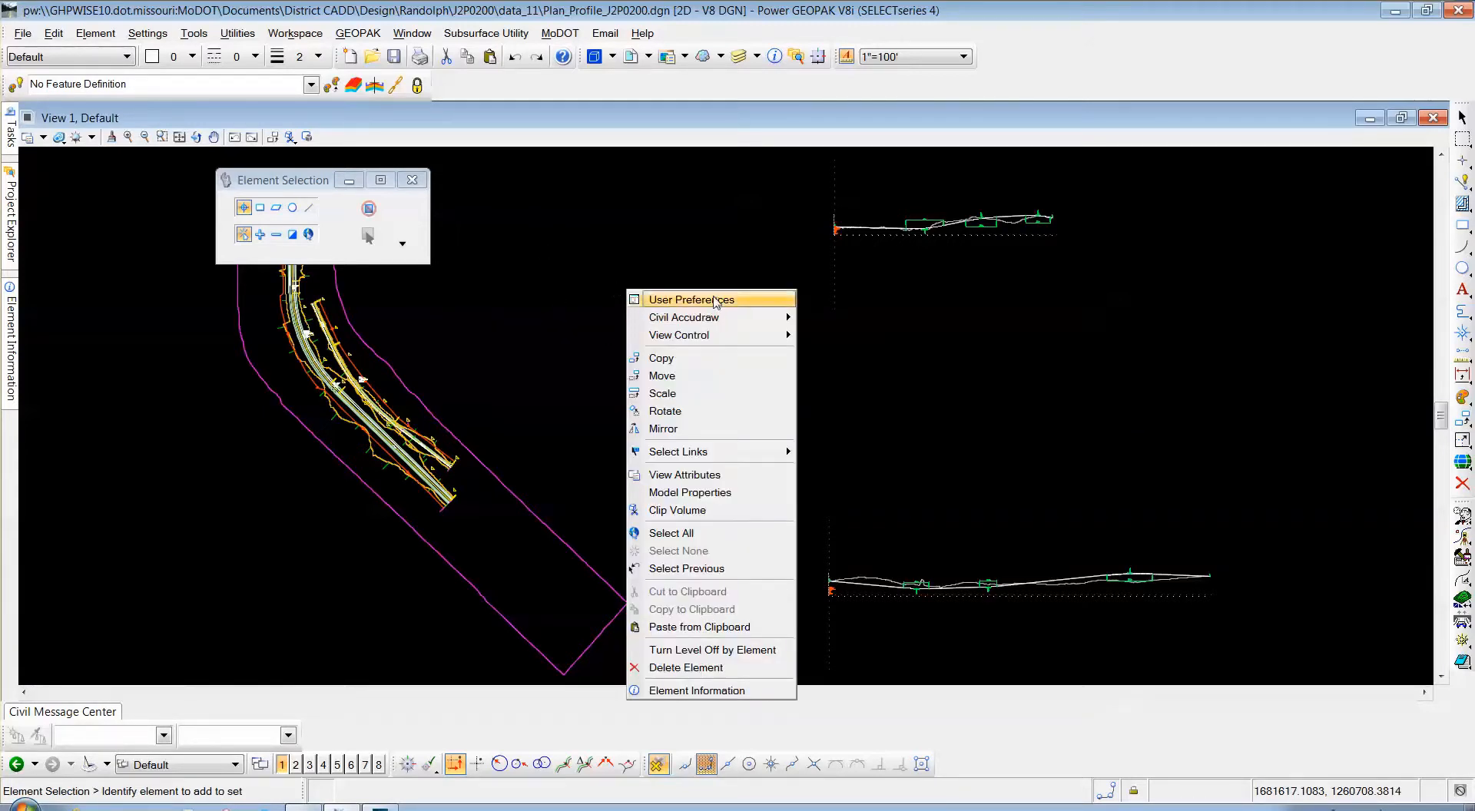
pyautogui.click(715, 301)
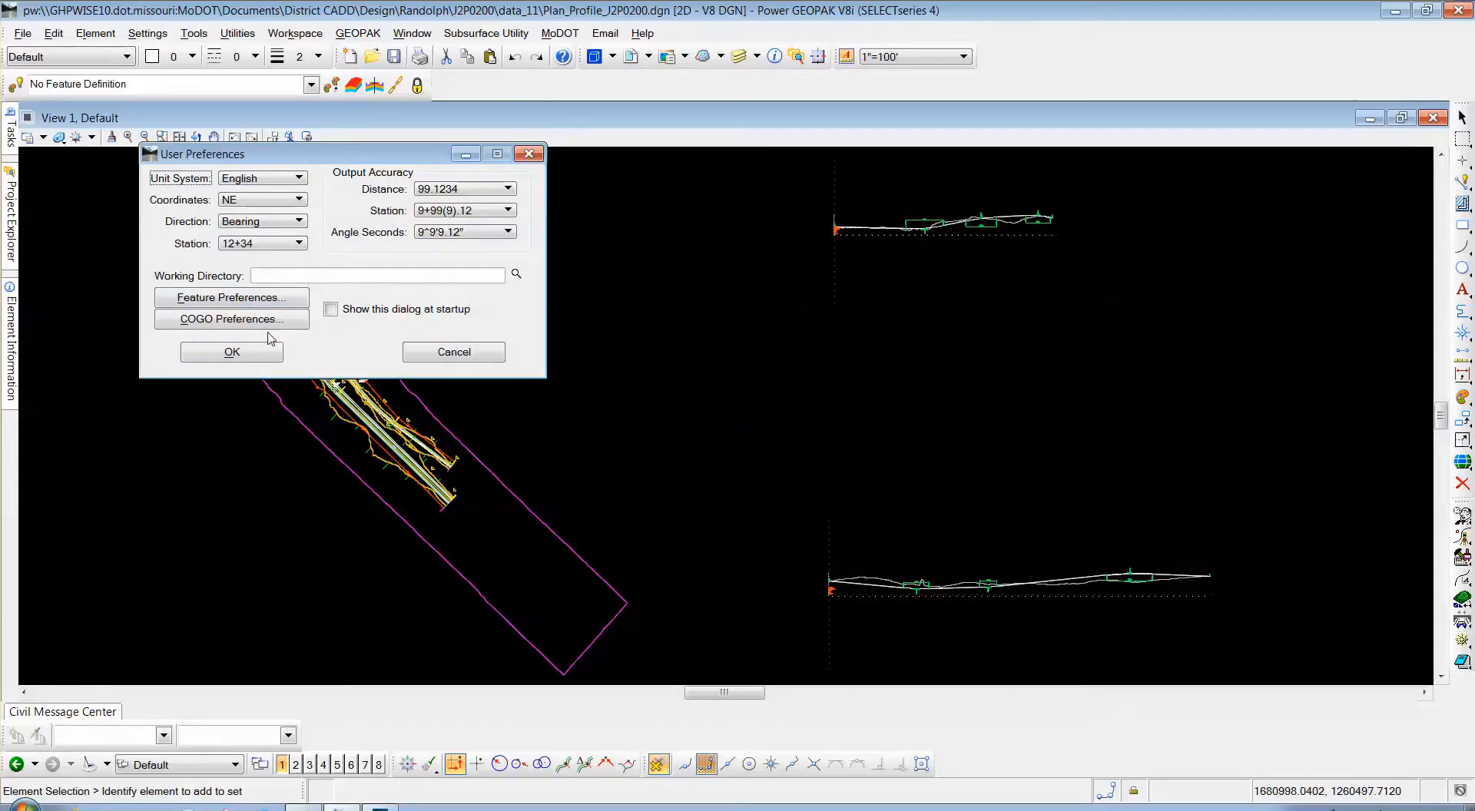
pyautogui.click(264, 325)
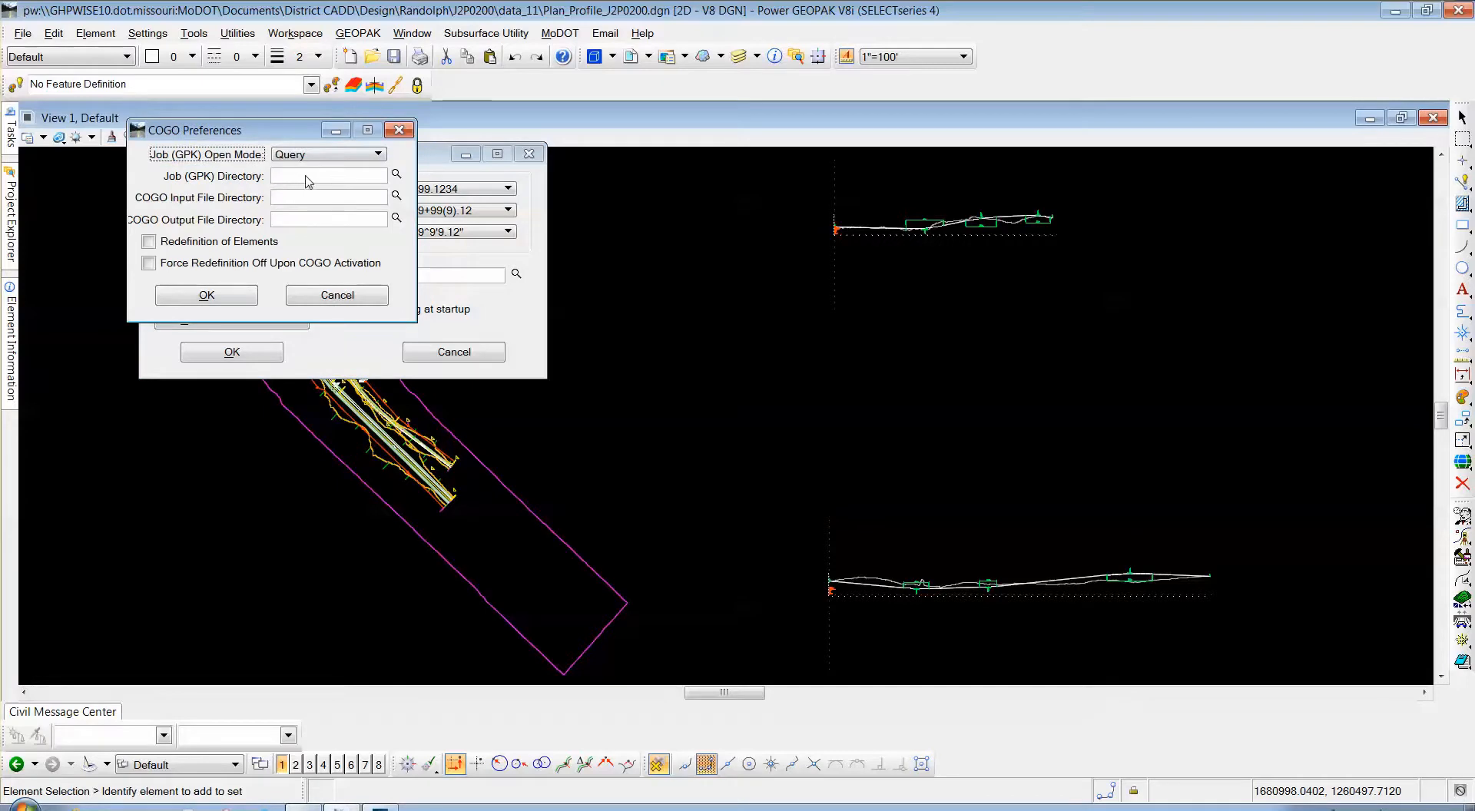
pyautogui.moveTo(271, 131); pyautogui.dragTo(340, 122)
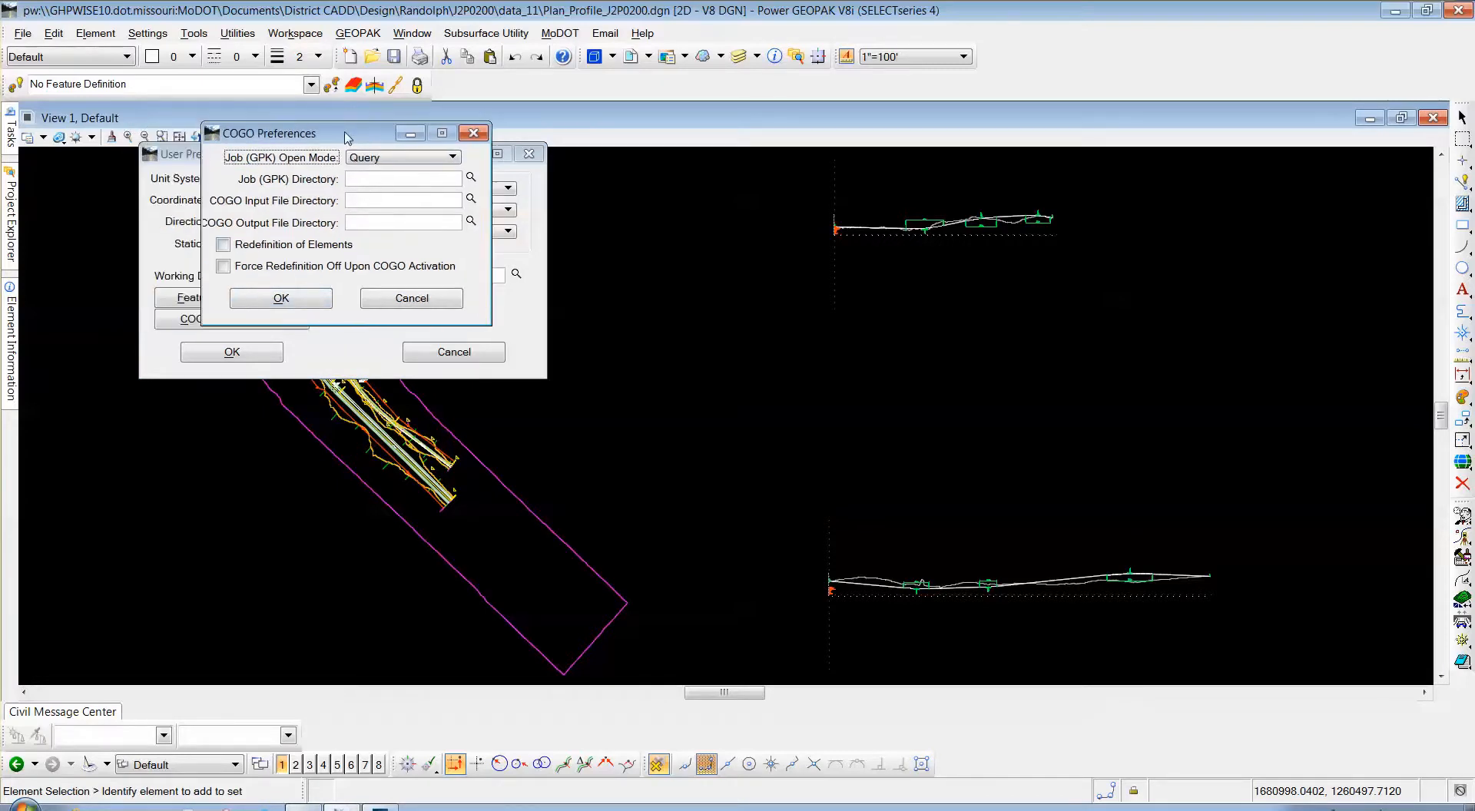
pyautogui.click(275, 287)
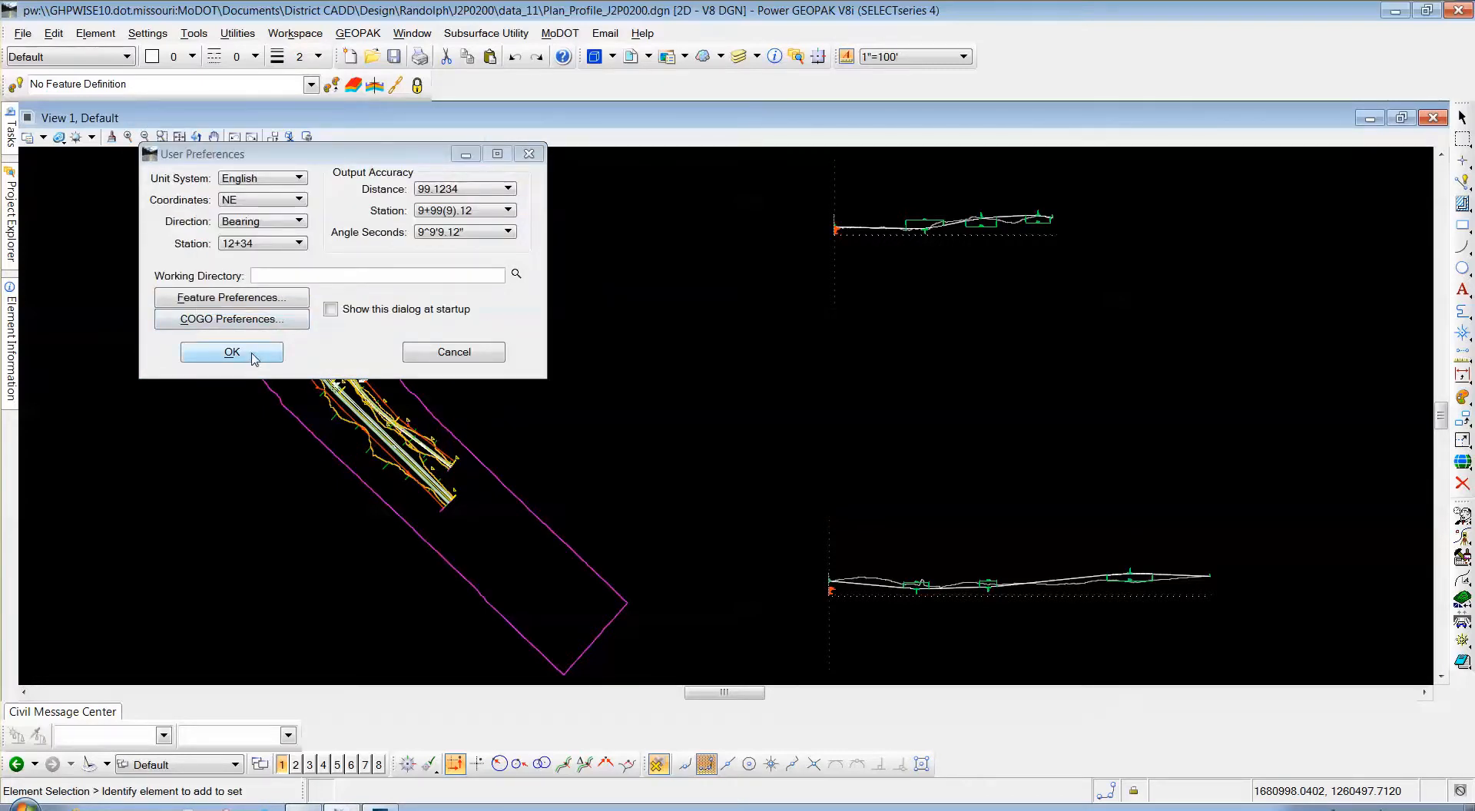
pyautogui.click(232, 352)
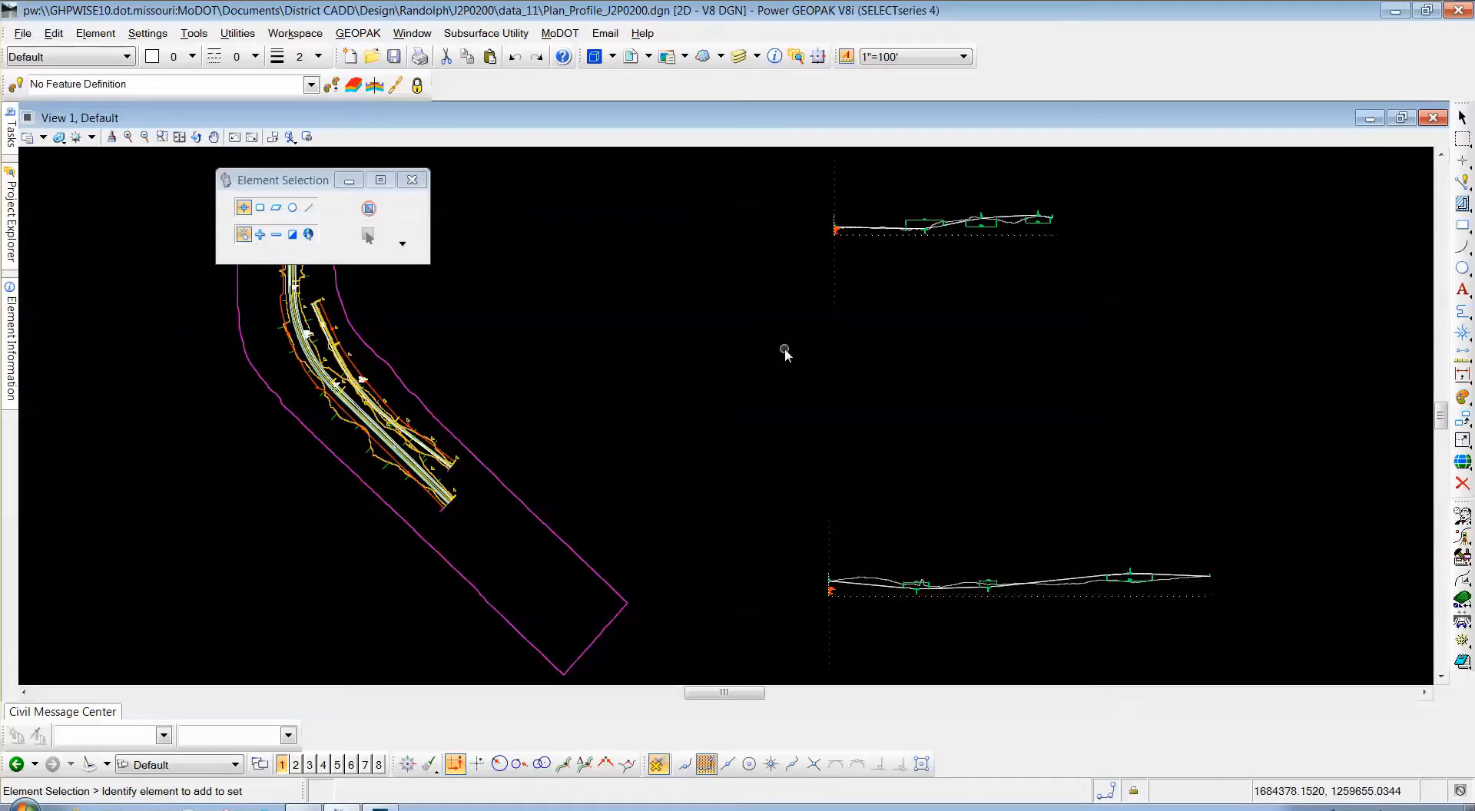
# Open Project Manager and browse up from data_11 to the J2P0200 project folder that holds J2P0200.prj
pyautogui.click(1462, 516)
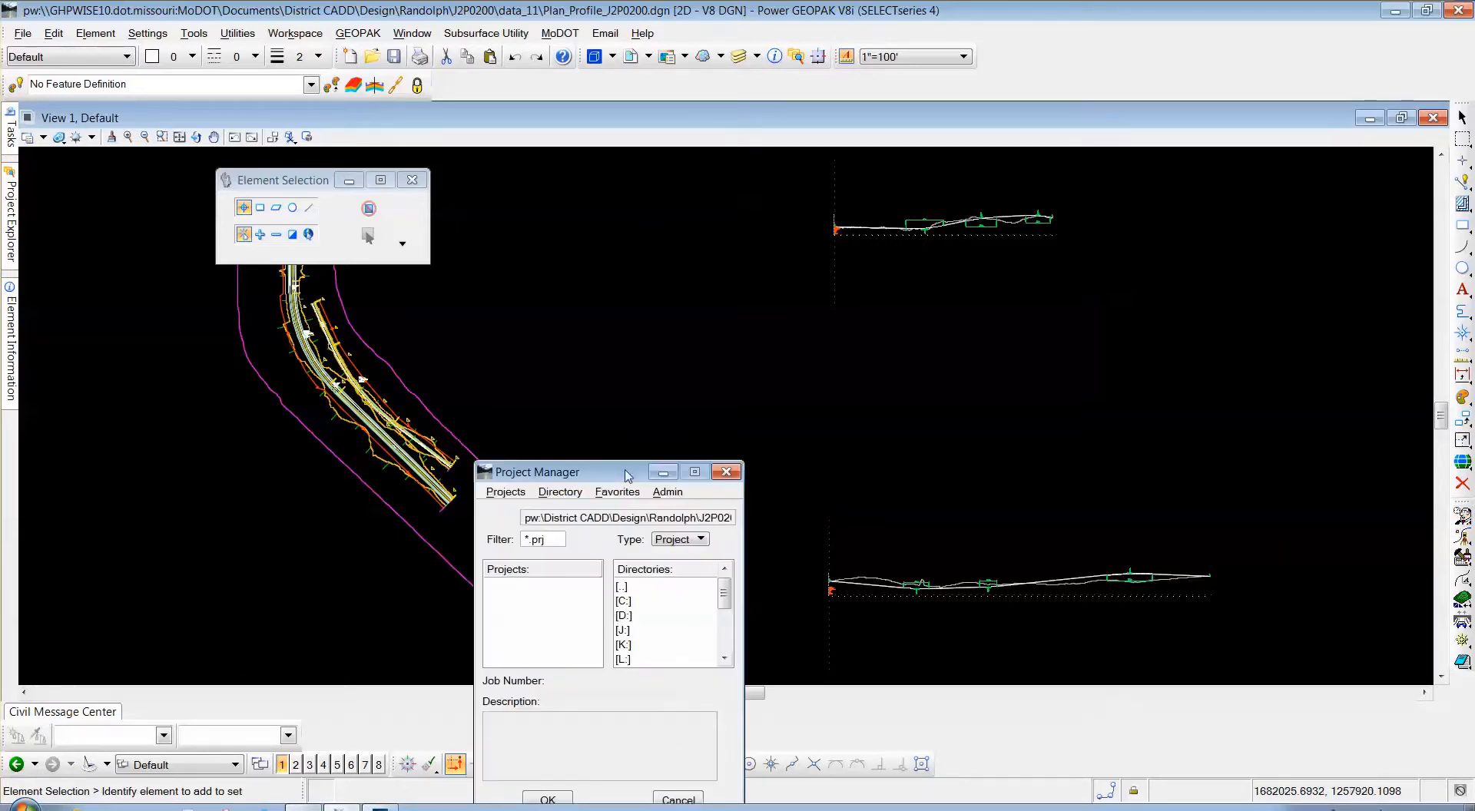
pyautogui.moveTo(619, 478); pyautogui.dragTo(586, 209)
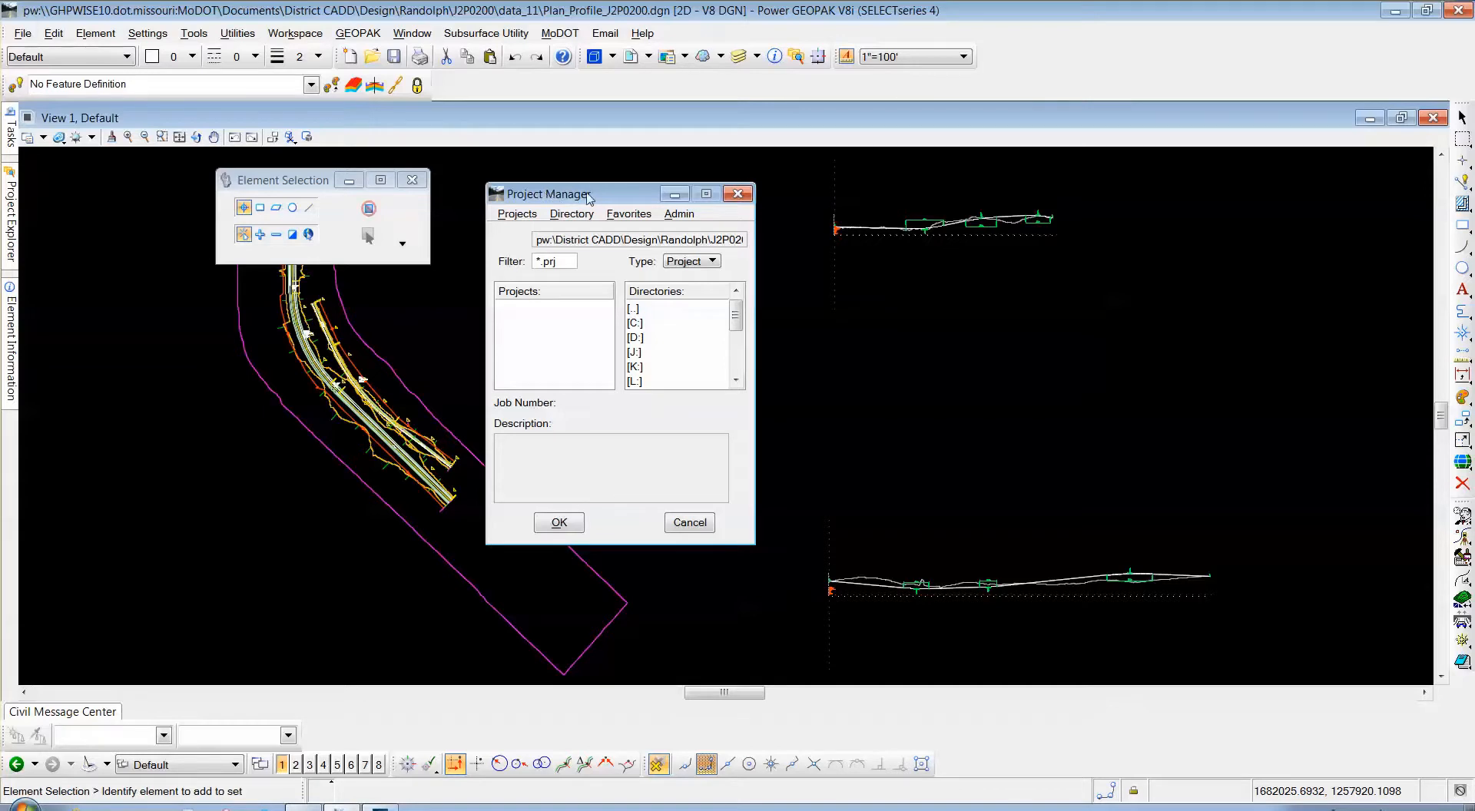
pyautogui.moveTo(615, 193); pyautogui.dragTo(610, 180)
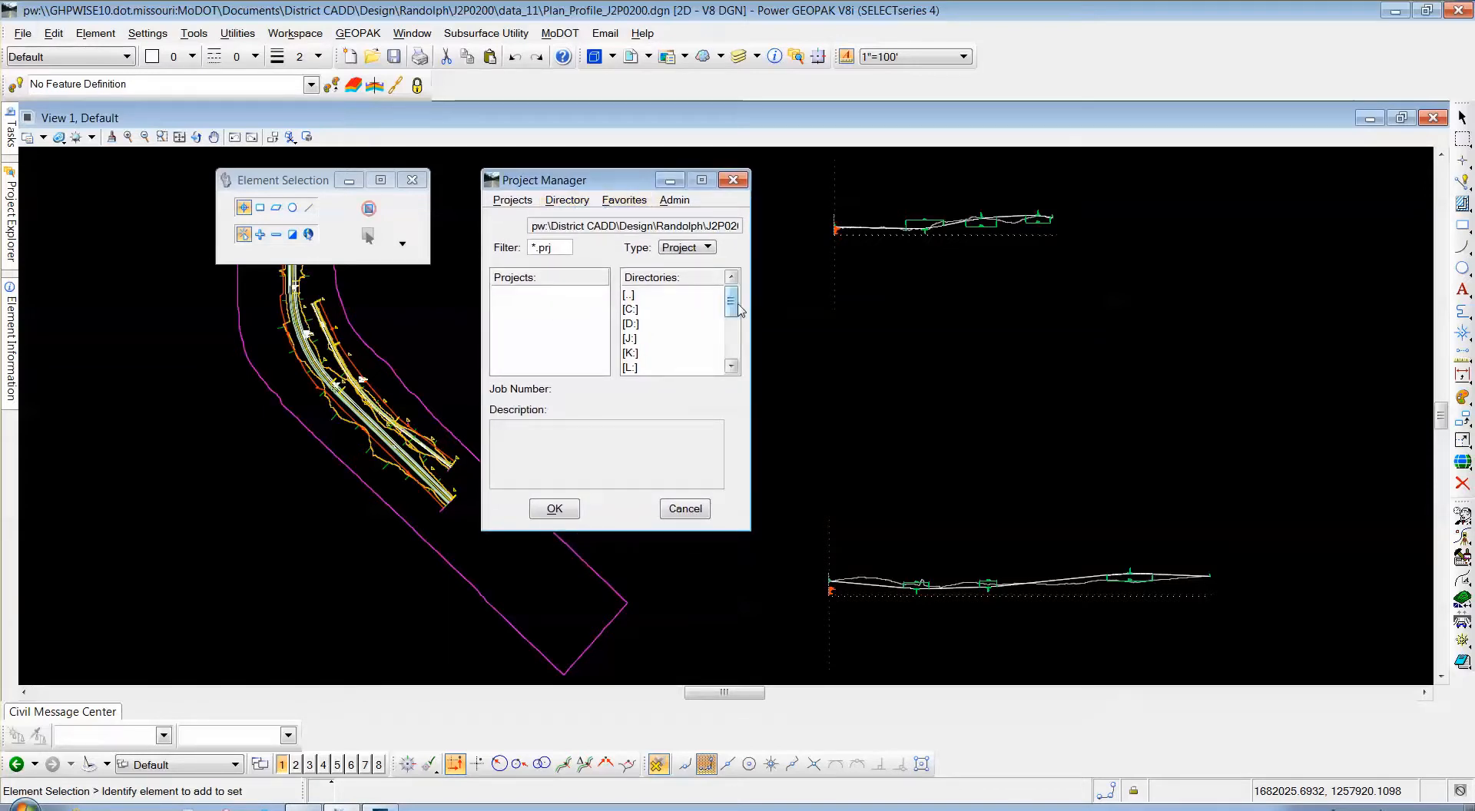
pyautogui.moveTo(733, 303)
pyautogui.mouseDown()
pyautogui.moveTo(736, 364)
pyautogui.moveTo(732, 286)
pyautogui.mouseUp()
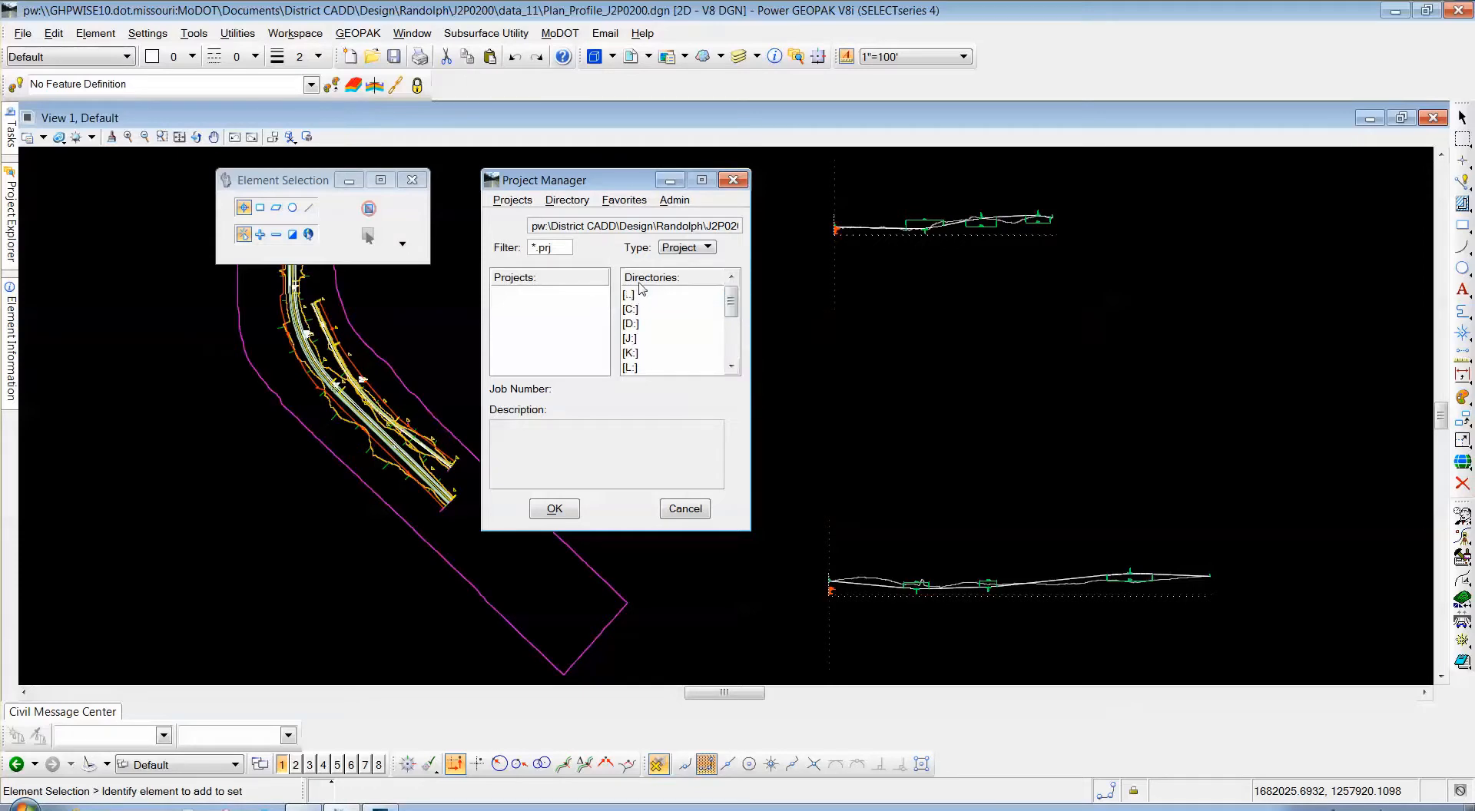
pyautogui.moveTo(607, 183); pyautogui.dragTo(624, 180)
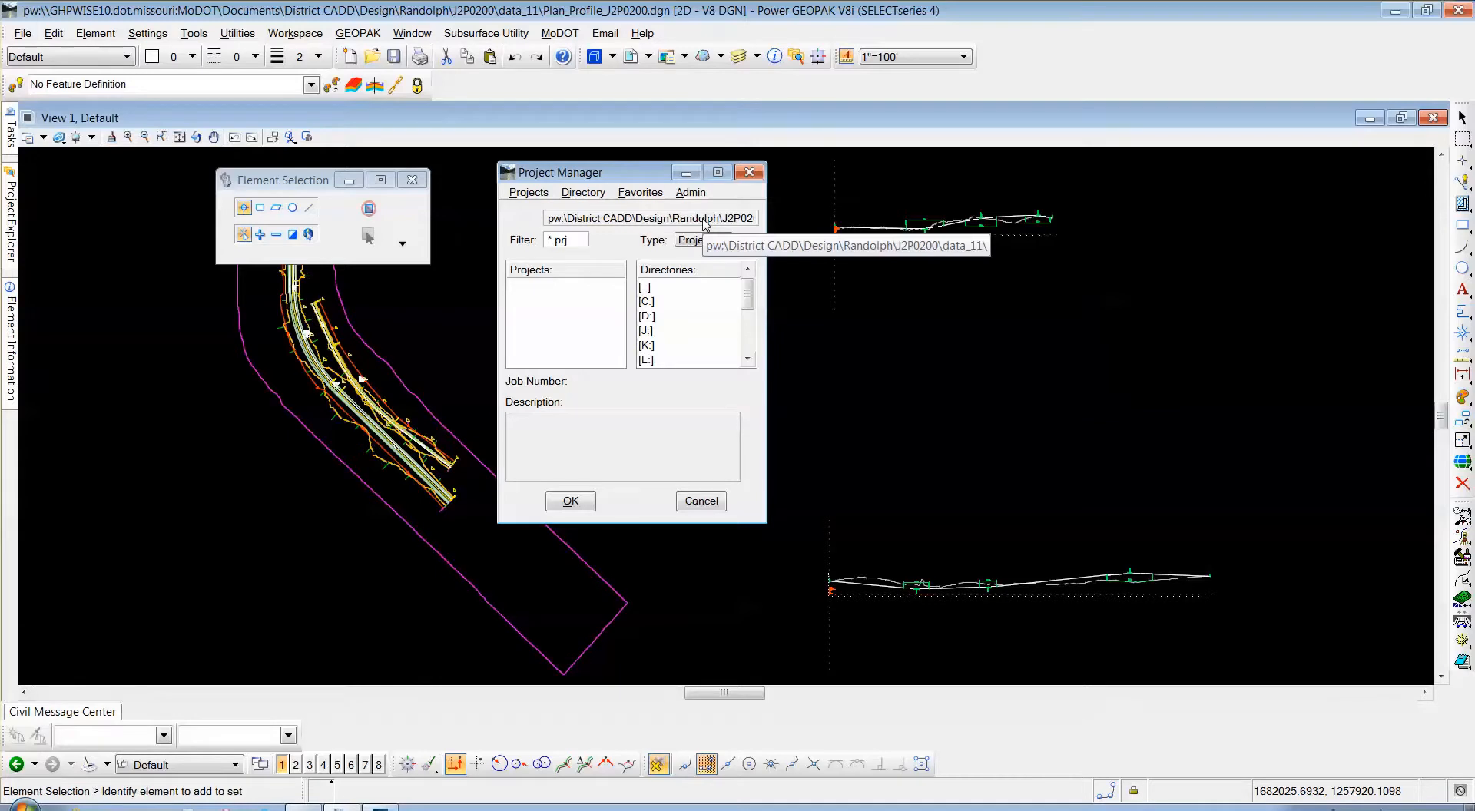
pyautogui.doubleClick(668, 289)
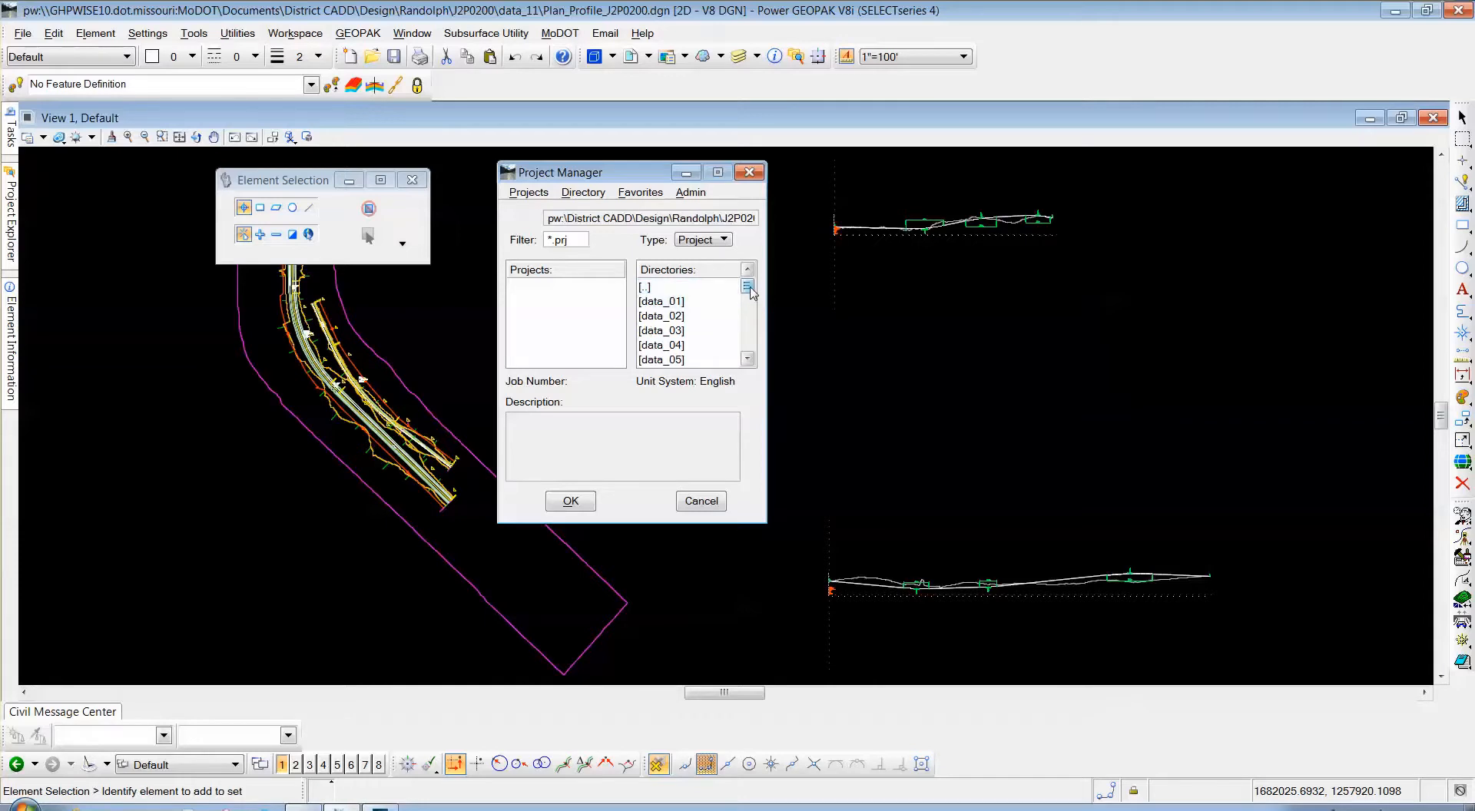
pyautogui.moveTo(749, 291); pyautogui.dragTo(749, 318)
pyautogui.click(670, 333)
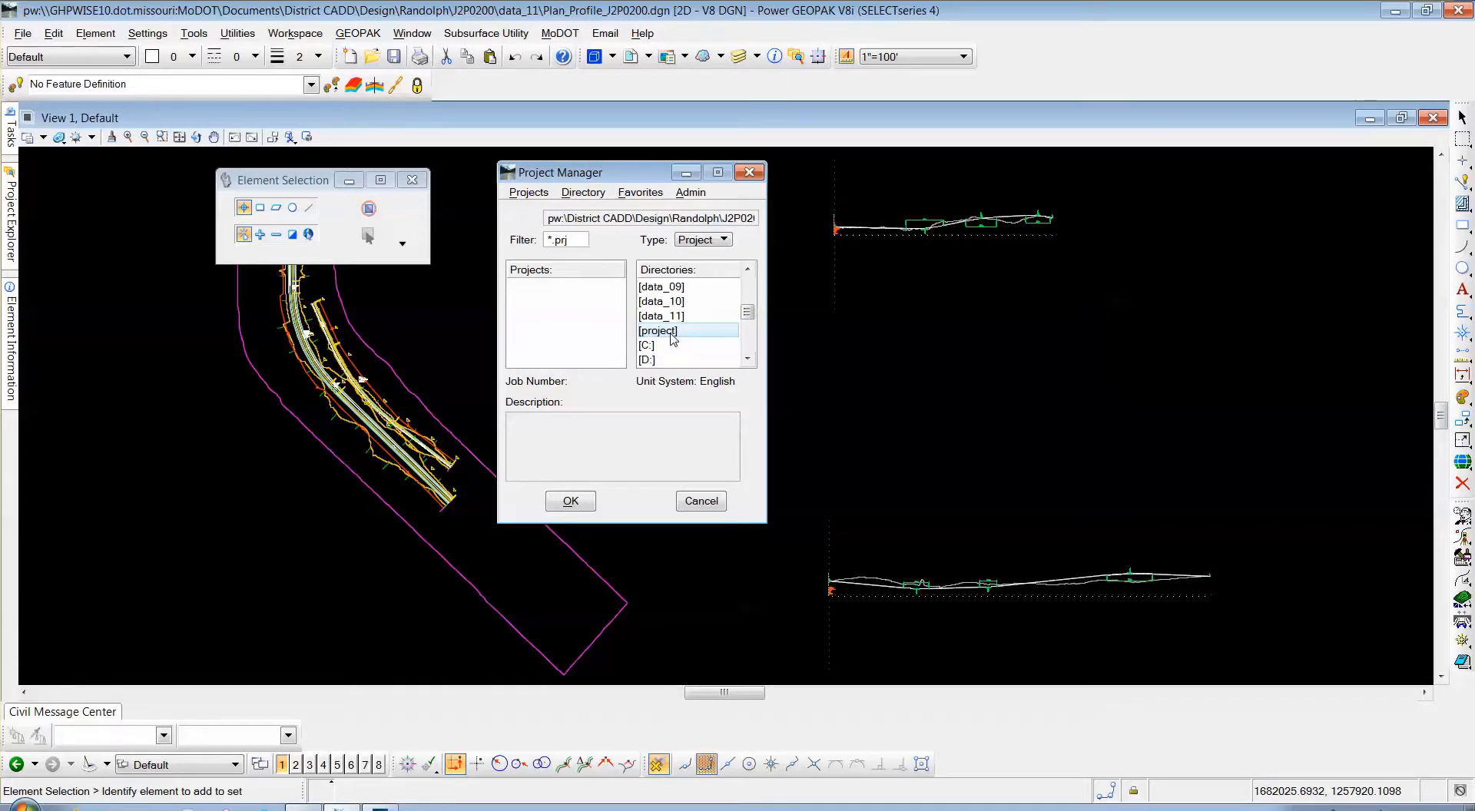
pyautogui.doubleClick(672, 333)
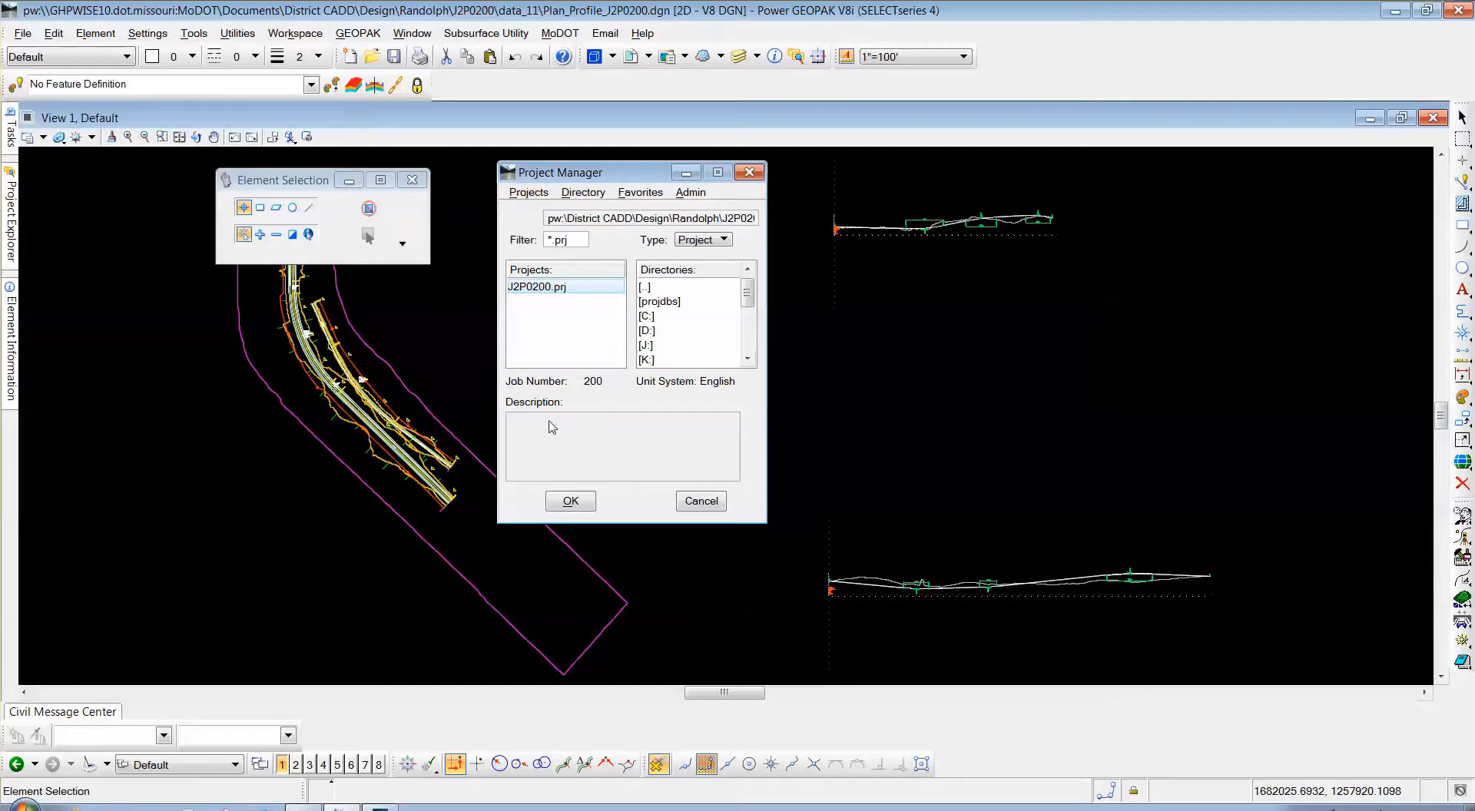
# Edit the J2P0200.prj project info, clearing the Job (GPK) Directory in its COGO Preferences, and accept all dialogs
pyautogui.click(530, 194)
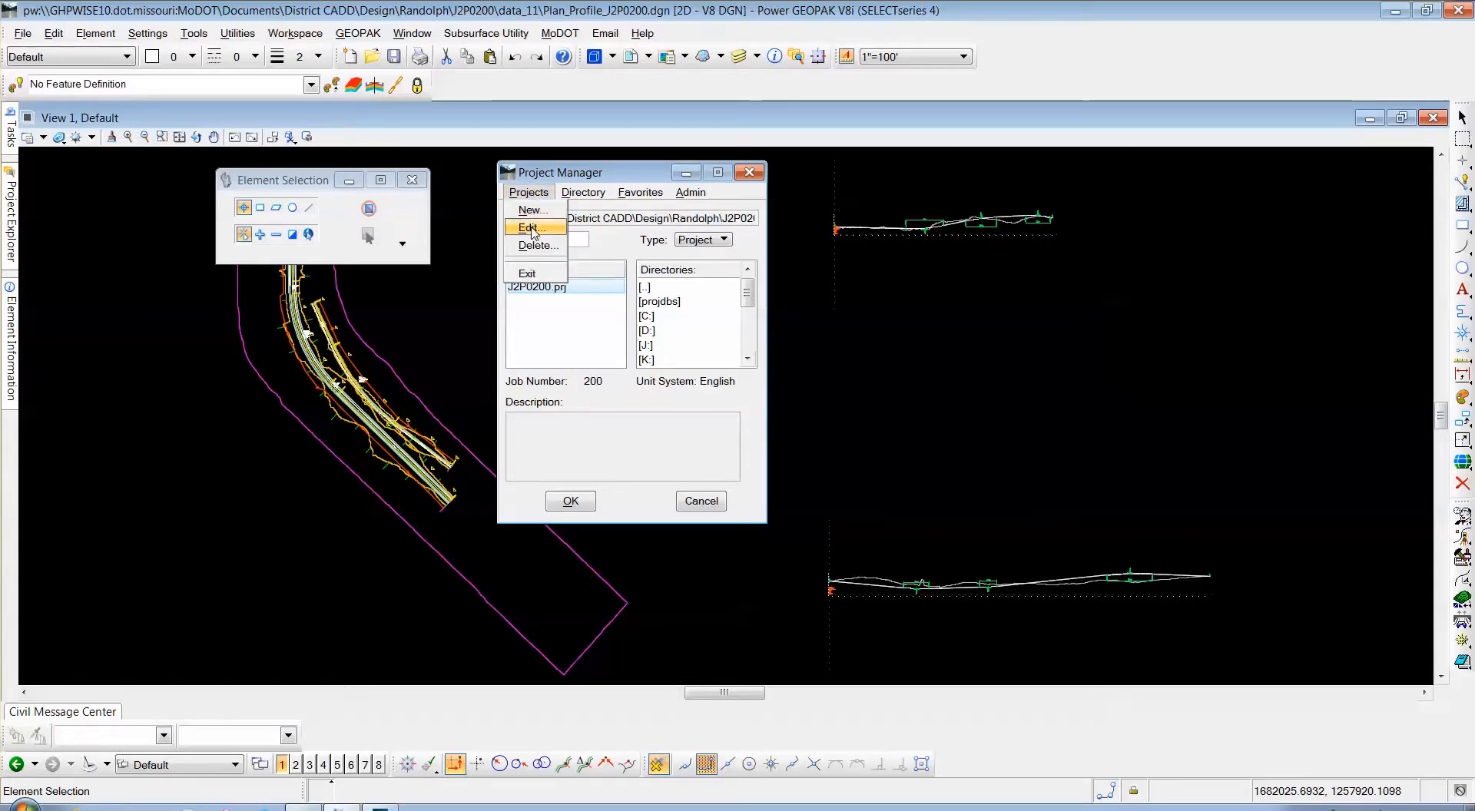
pyautogui.click(530, 228)
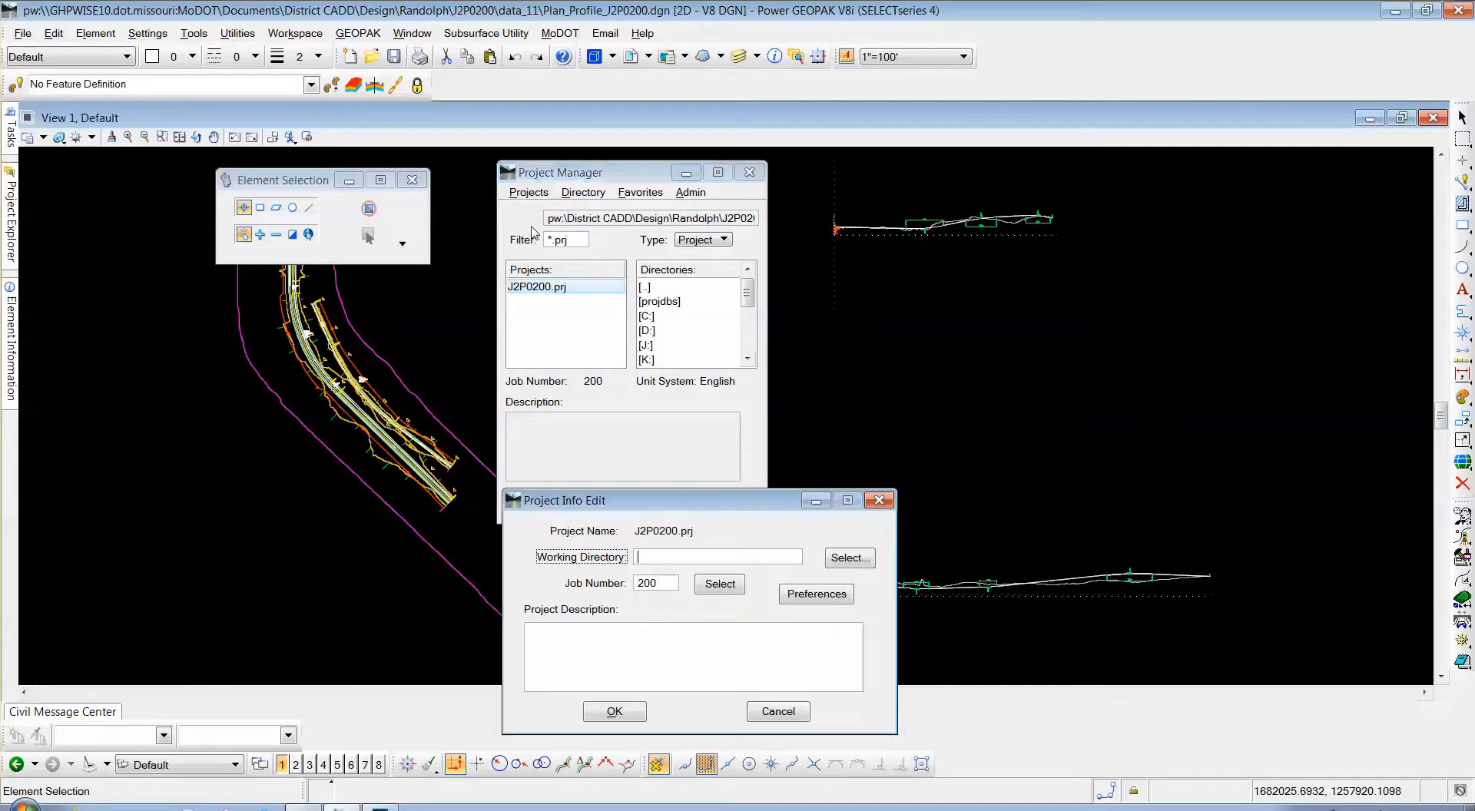
pyautogui.moveTo(673, 512); pyautogui.dragTo(640, 179)
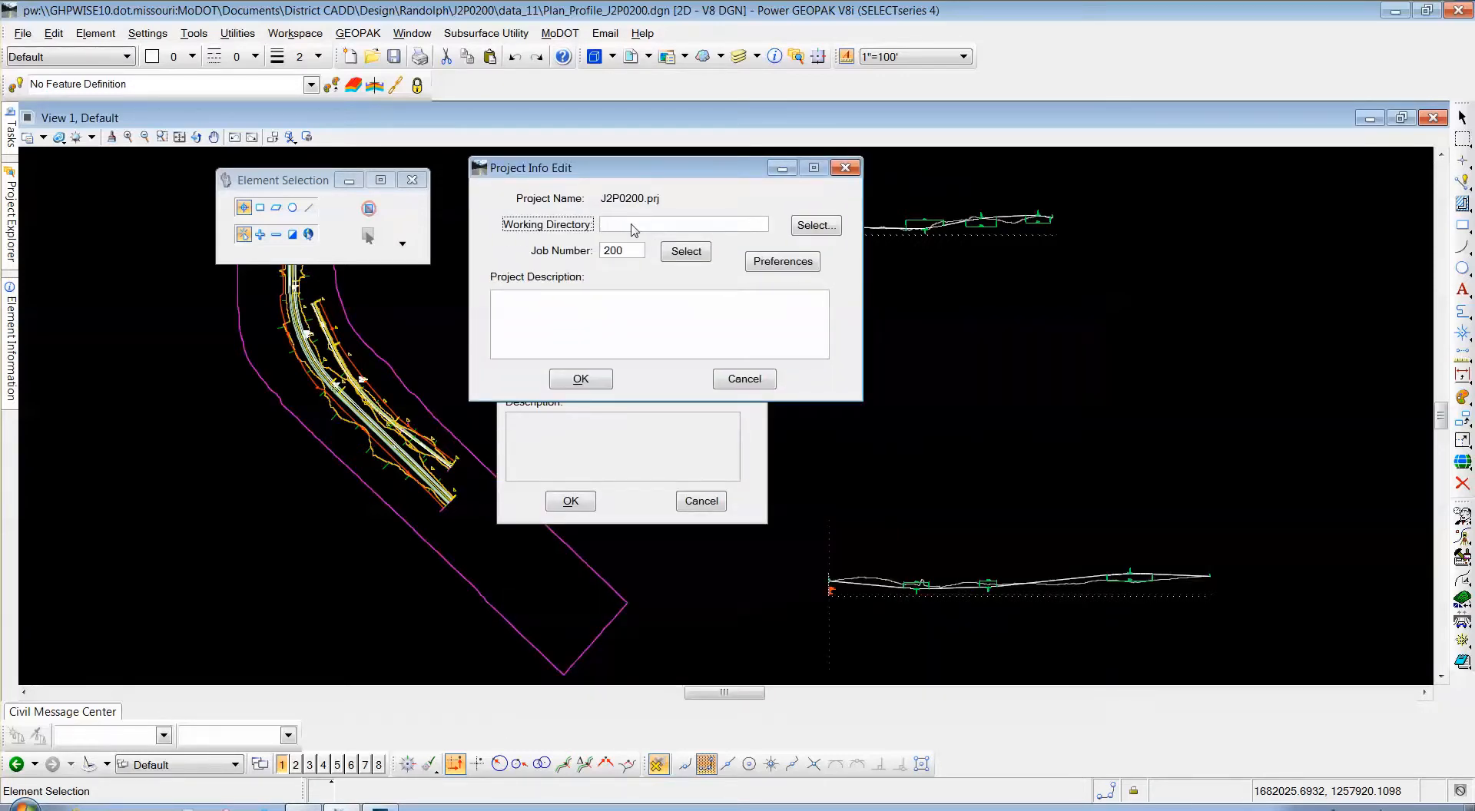
pyautogui.click(775, 269)
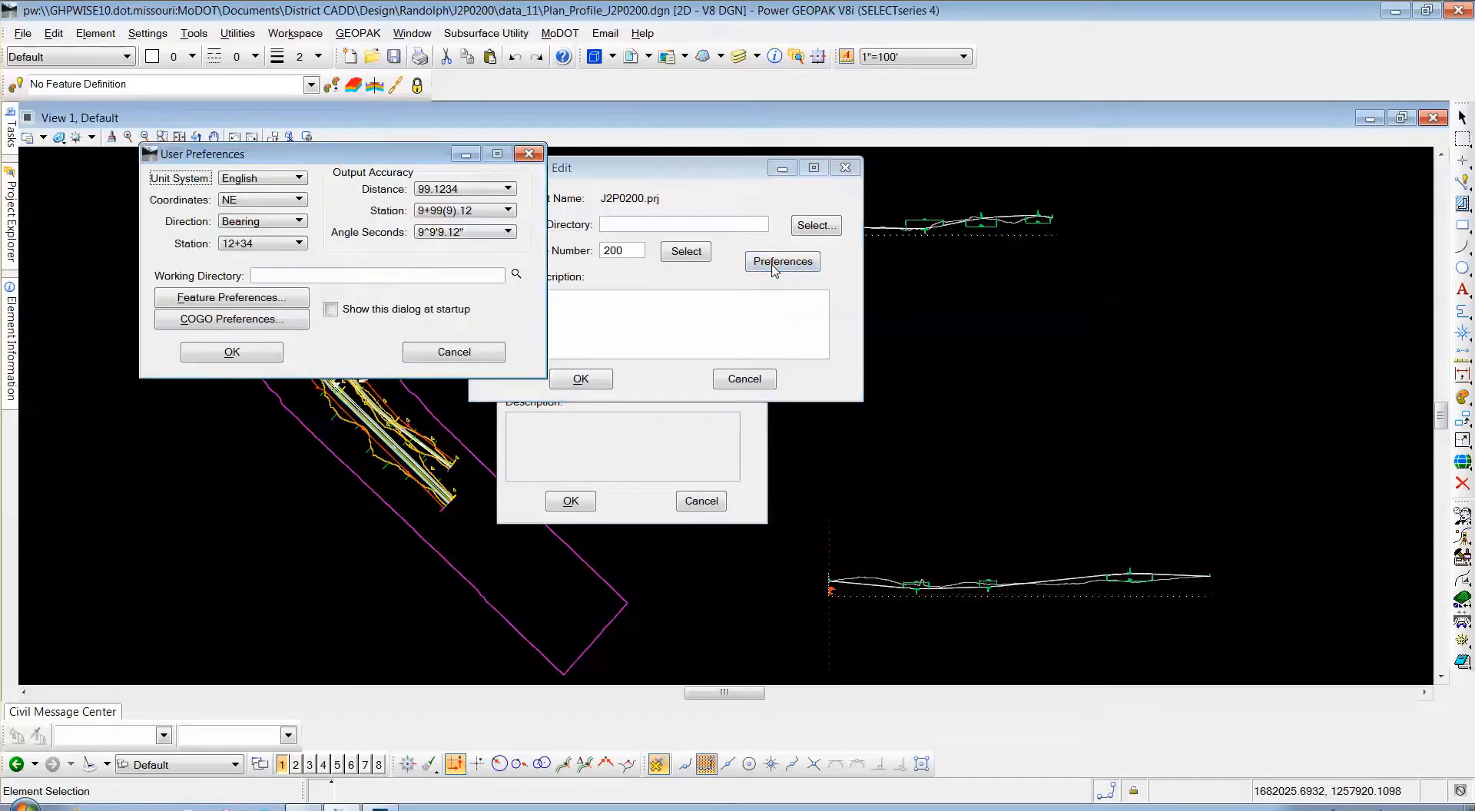
pyautogui.click(246, 330)
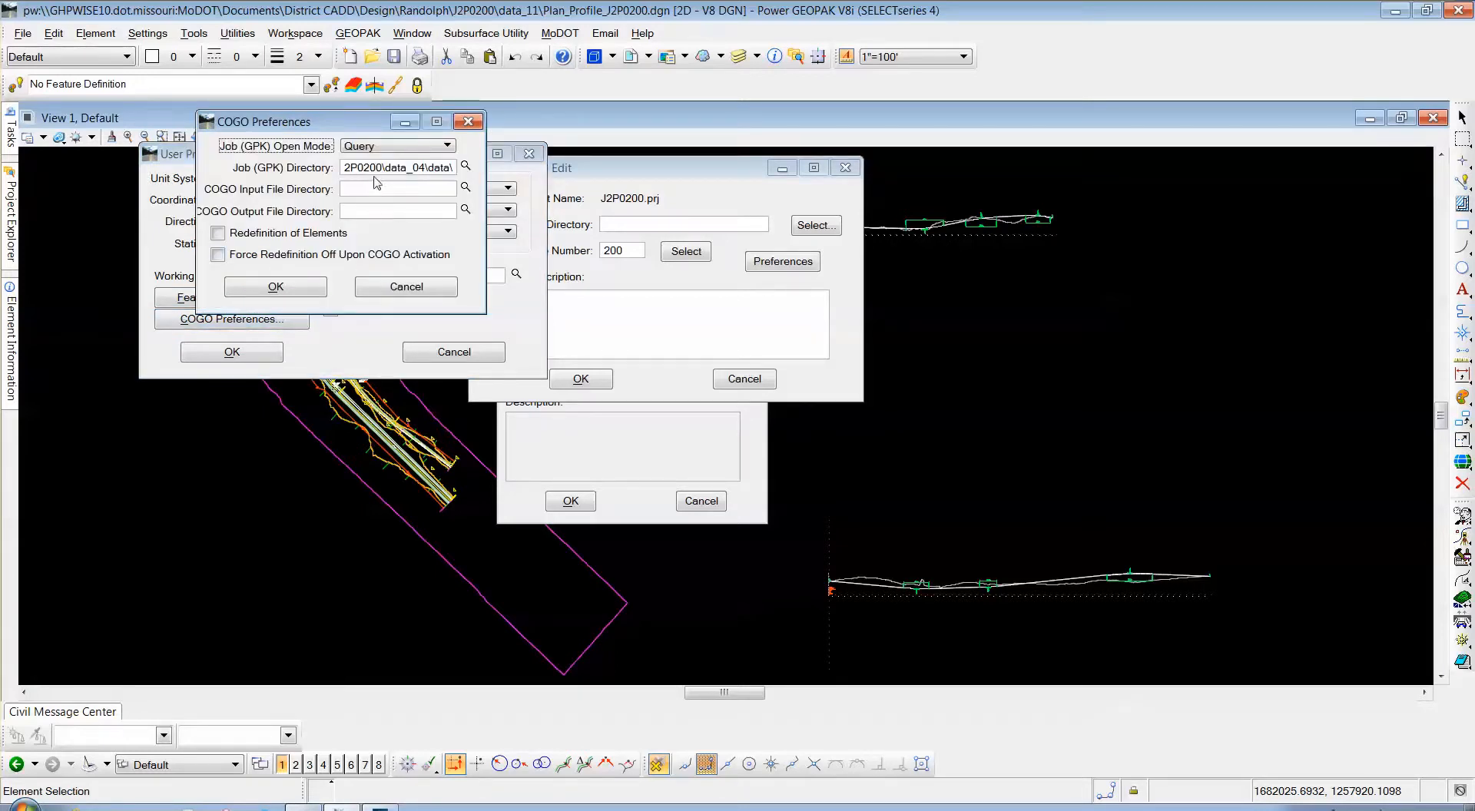
pyautogui.click(452, 170)
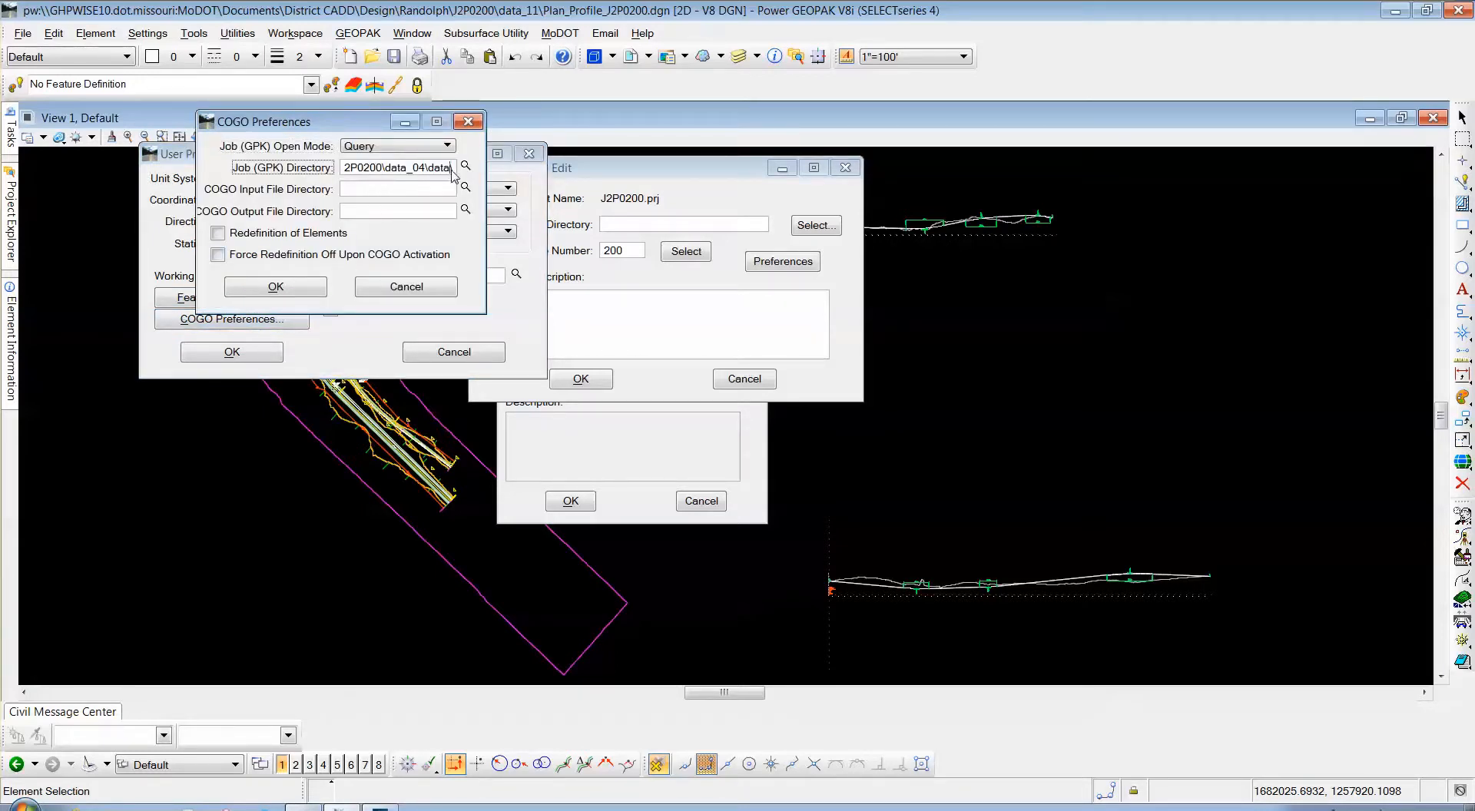
pyautogui.moveTo(365, 169); pyautogui.dragTo(238, 175)
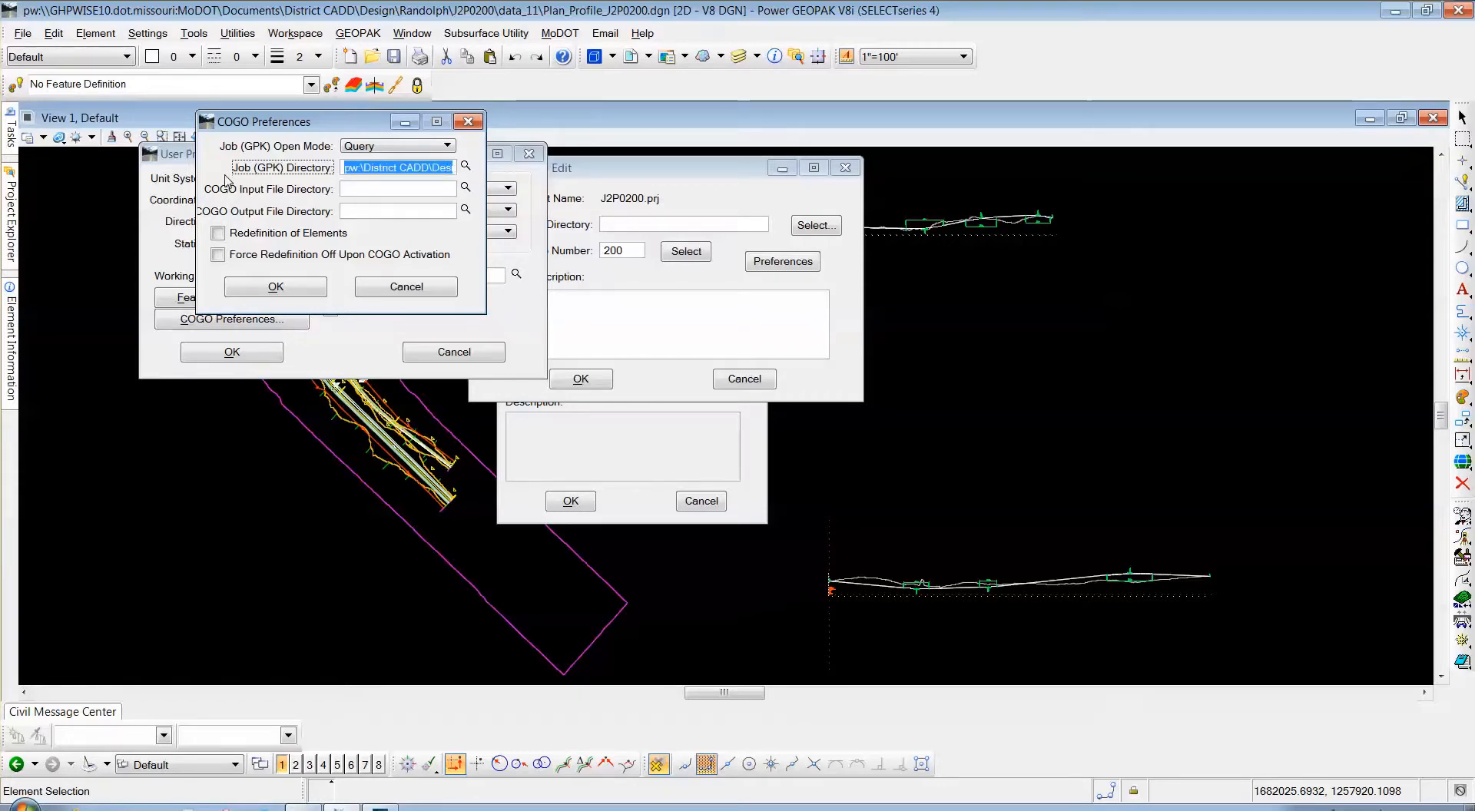
pyautogui.press('BackSpace')
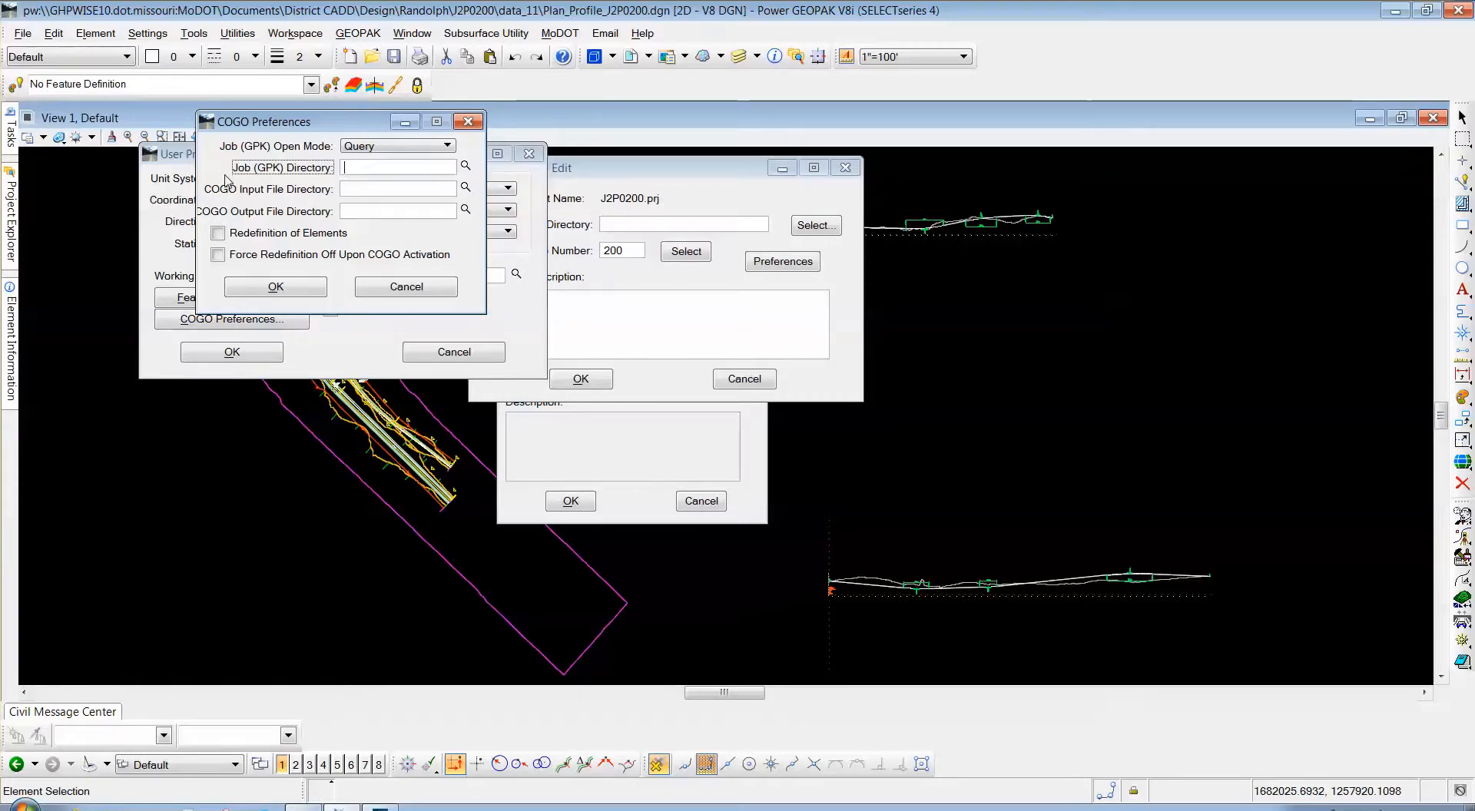
pyautogui.click(312, 295)
pyautogui.click(231, 352)
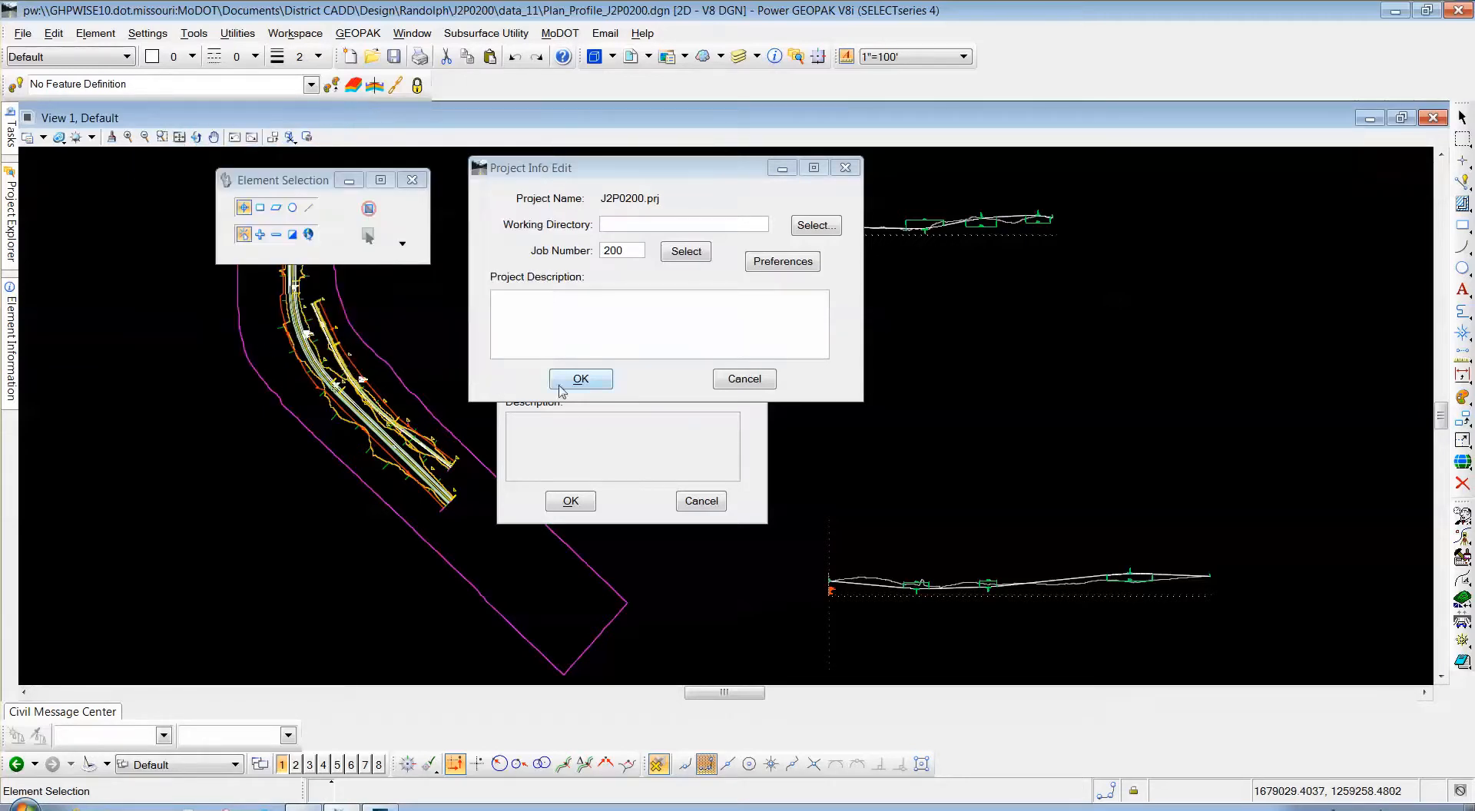
pyautogui.click(569, 382)
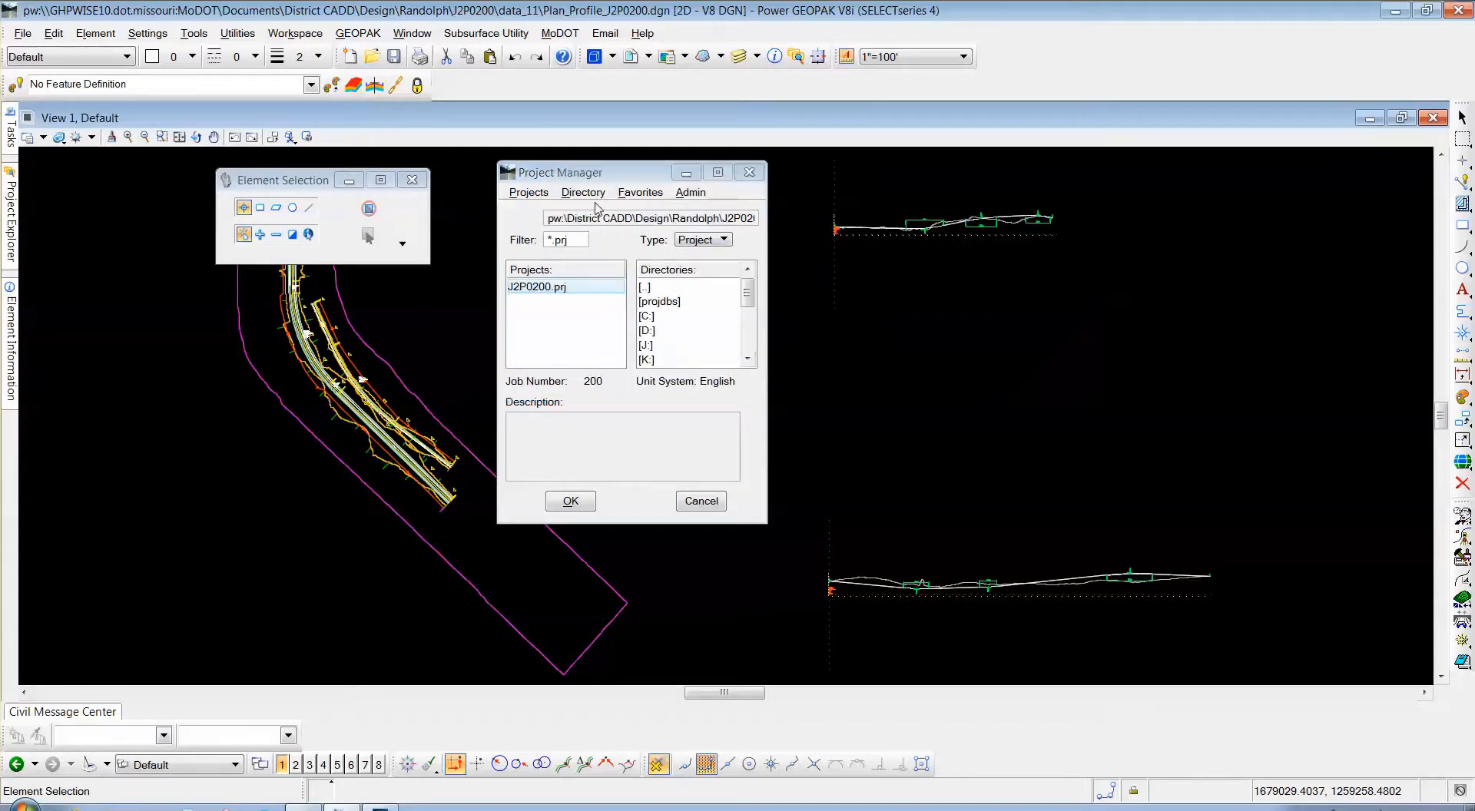
# Open the J2P0200.prj road project with the class user selected as project user
pyautogui.moveTo(594, 180); pyautogui.dragTo(582, 173)
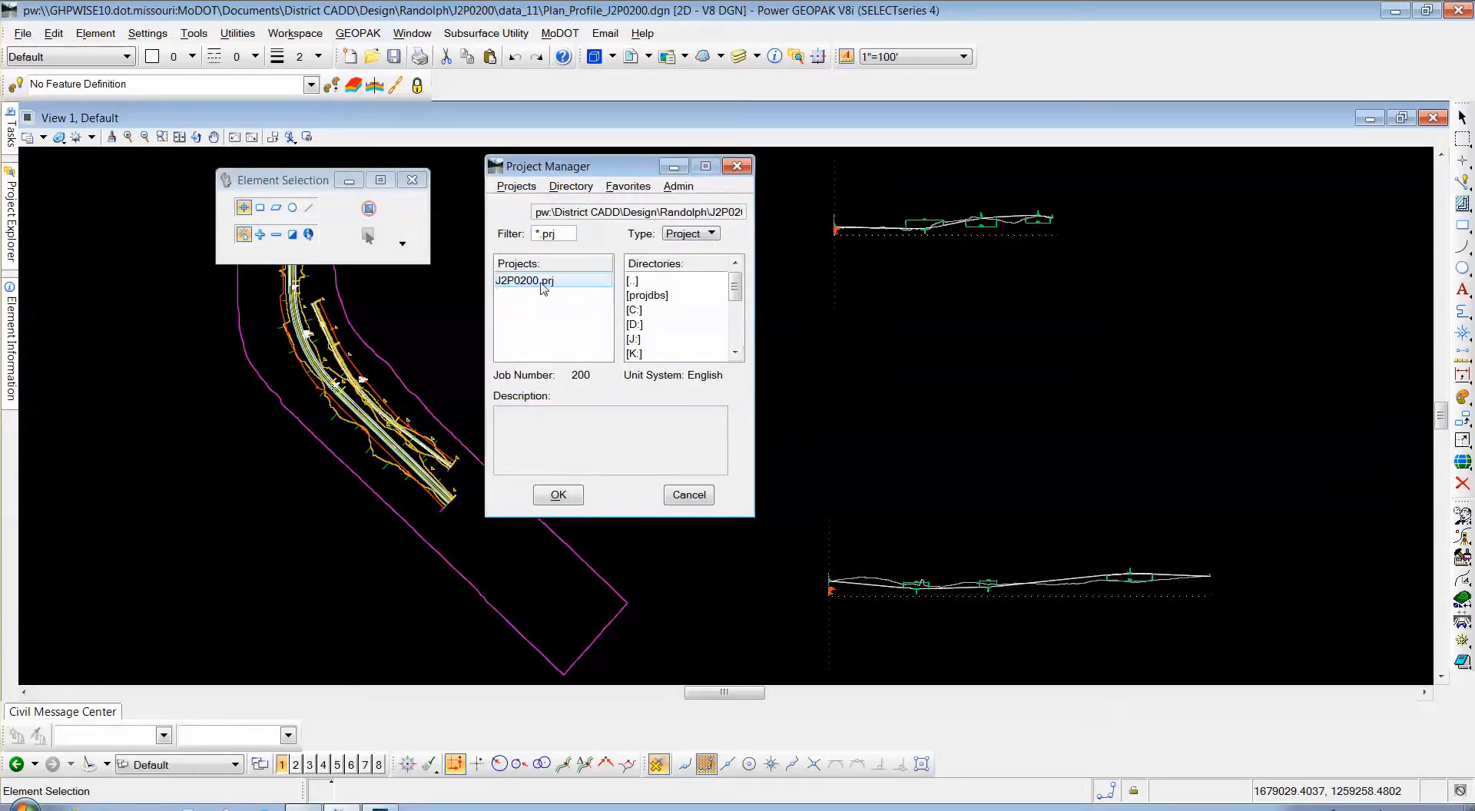
pyautogui.click(558, 495)
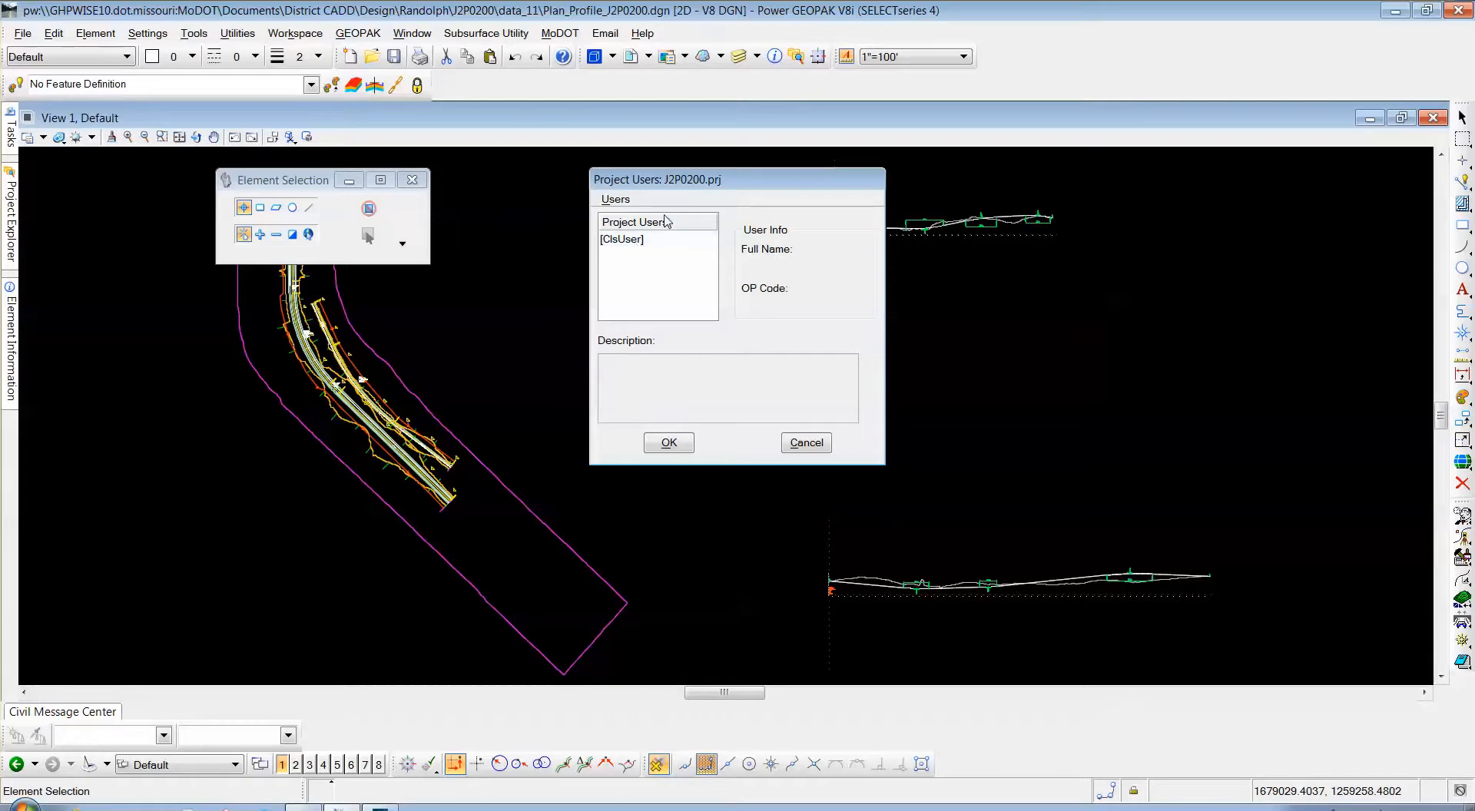
pyautogui.click(633, 242)
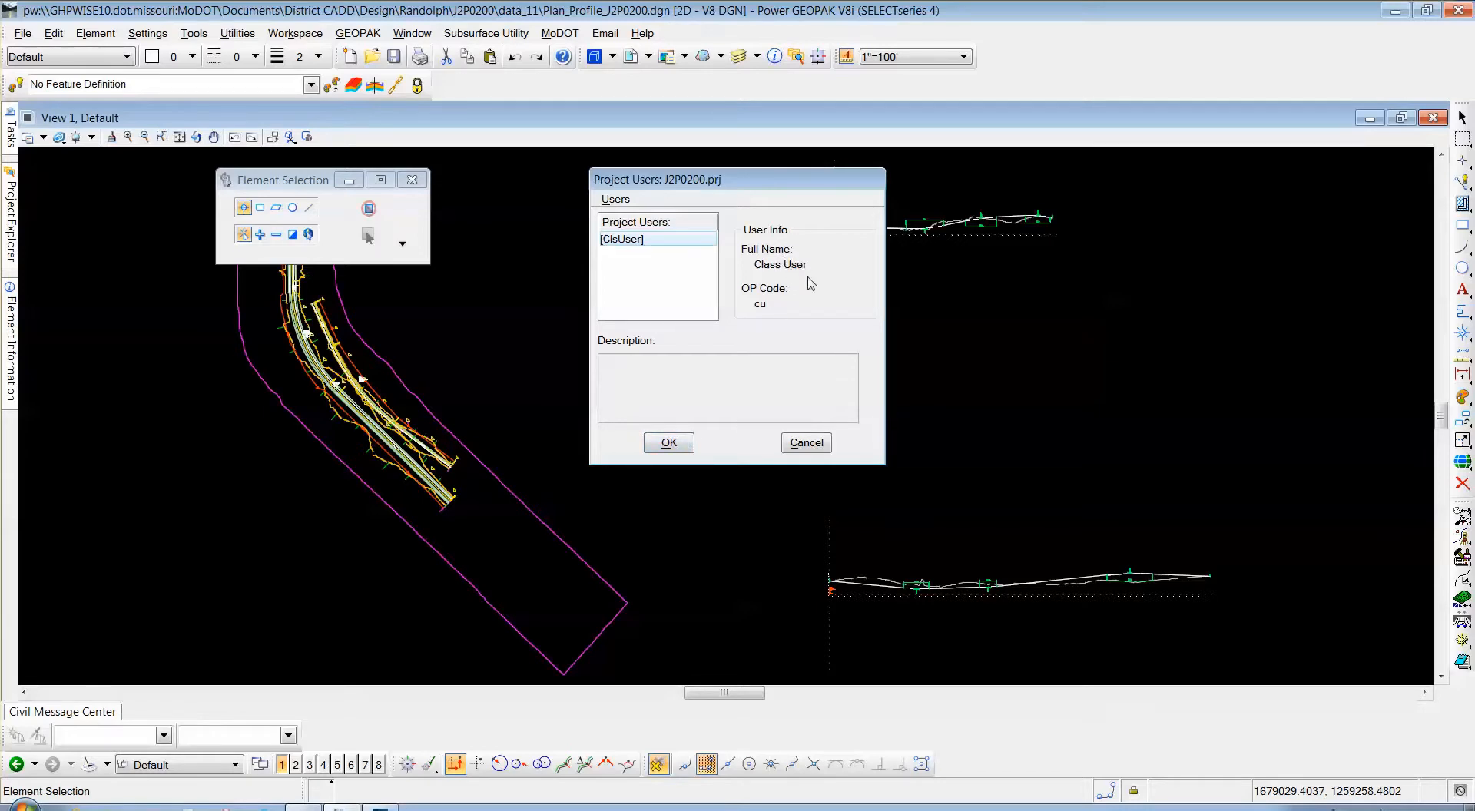
pyautogui.click(667, 445)
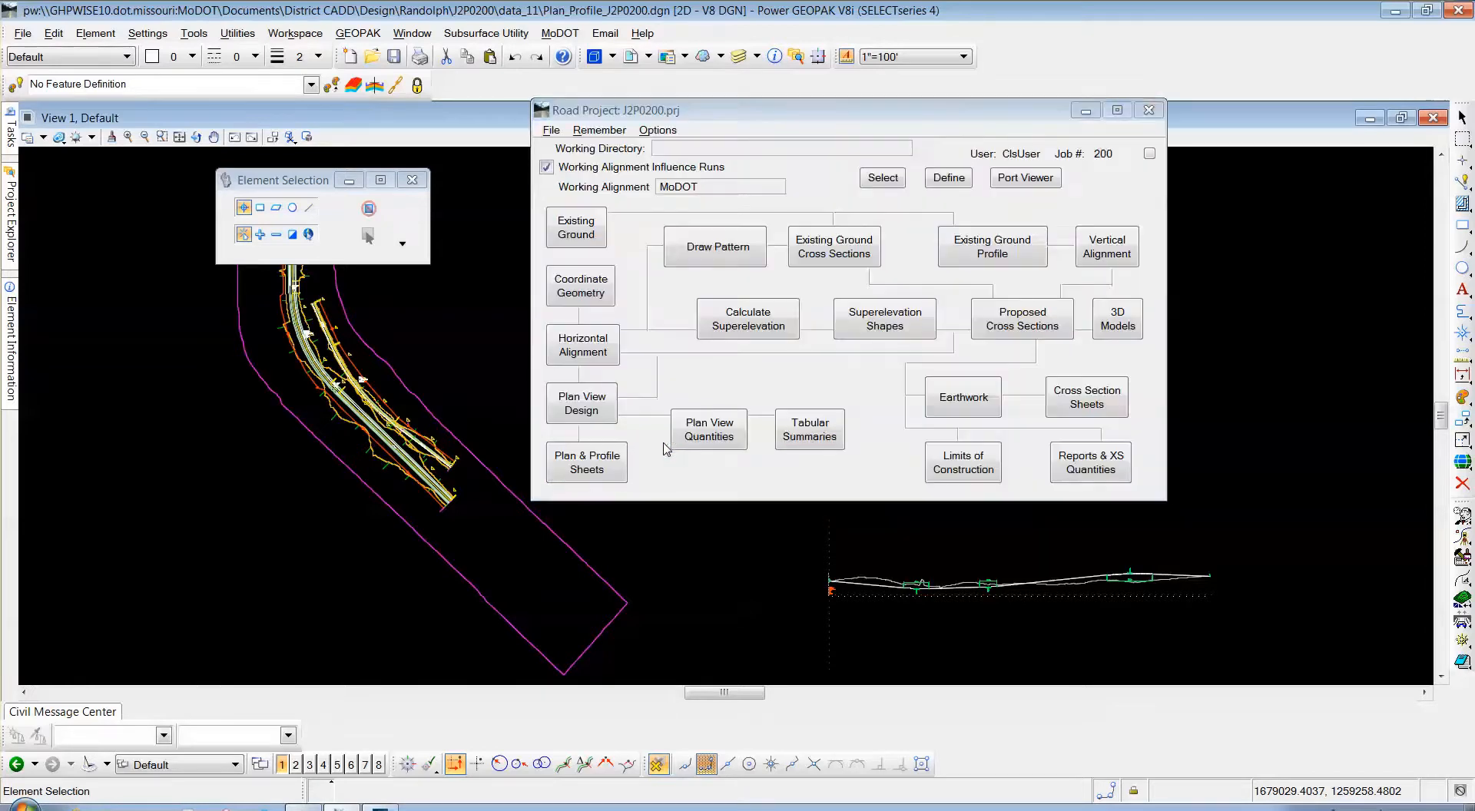
# Open the run selection for Plan & Profile Sheets from the J2P0200 road project
pyautogui.moveTo(679, 125); pyautogui.dragTo(196, 240)
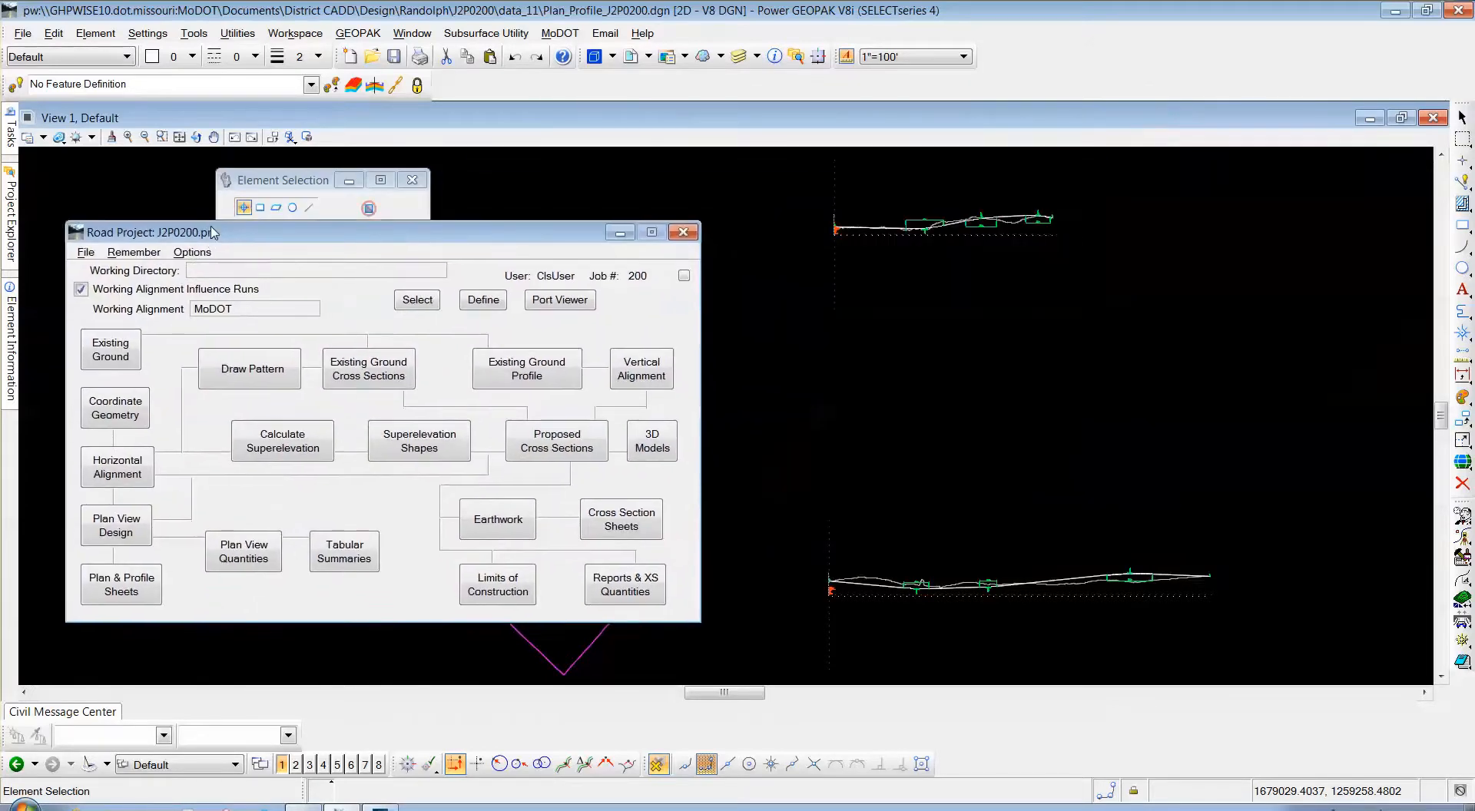
pyautogui.moveTo(261, 181); pyautogui.dragTo(851, 169)
pyautogui.moveTo(506, 239); pyautogui.dragTo(500, 179)
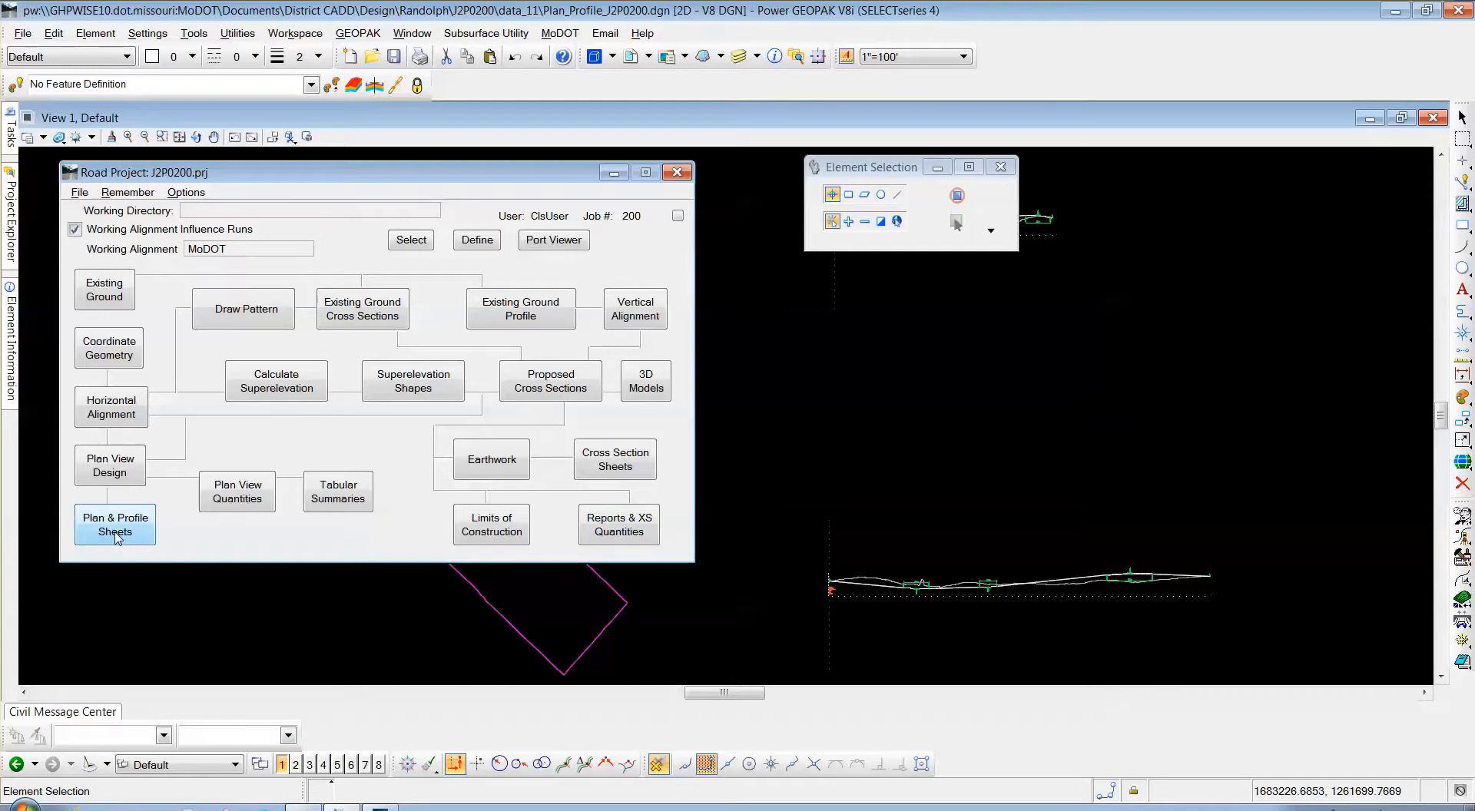
pyautogui.click(115, 535)
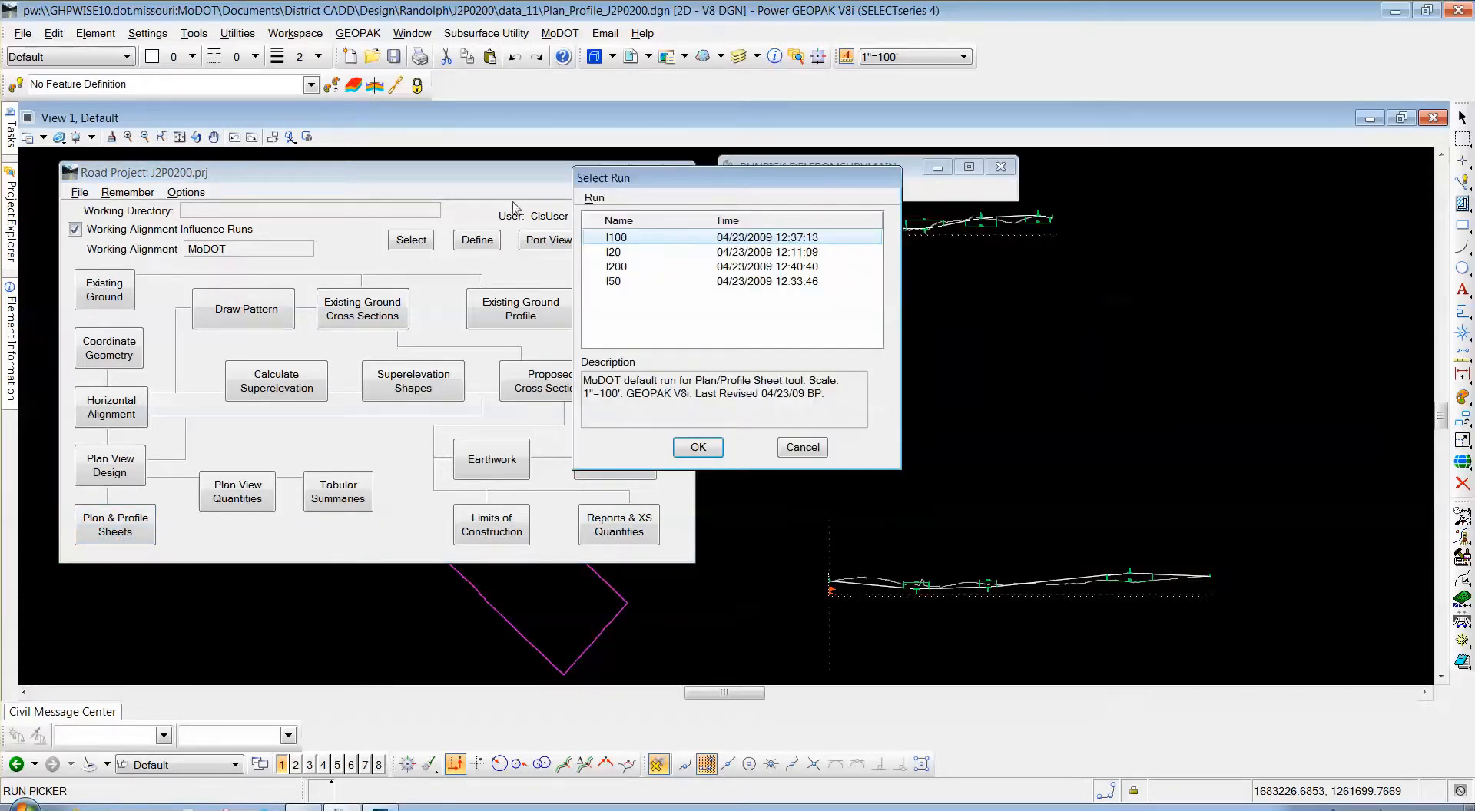
pyautogui.moveTo(680, 193); pyautogui.dragTo(675, 194)
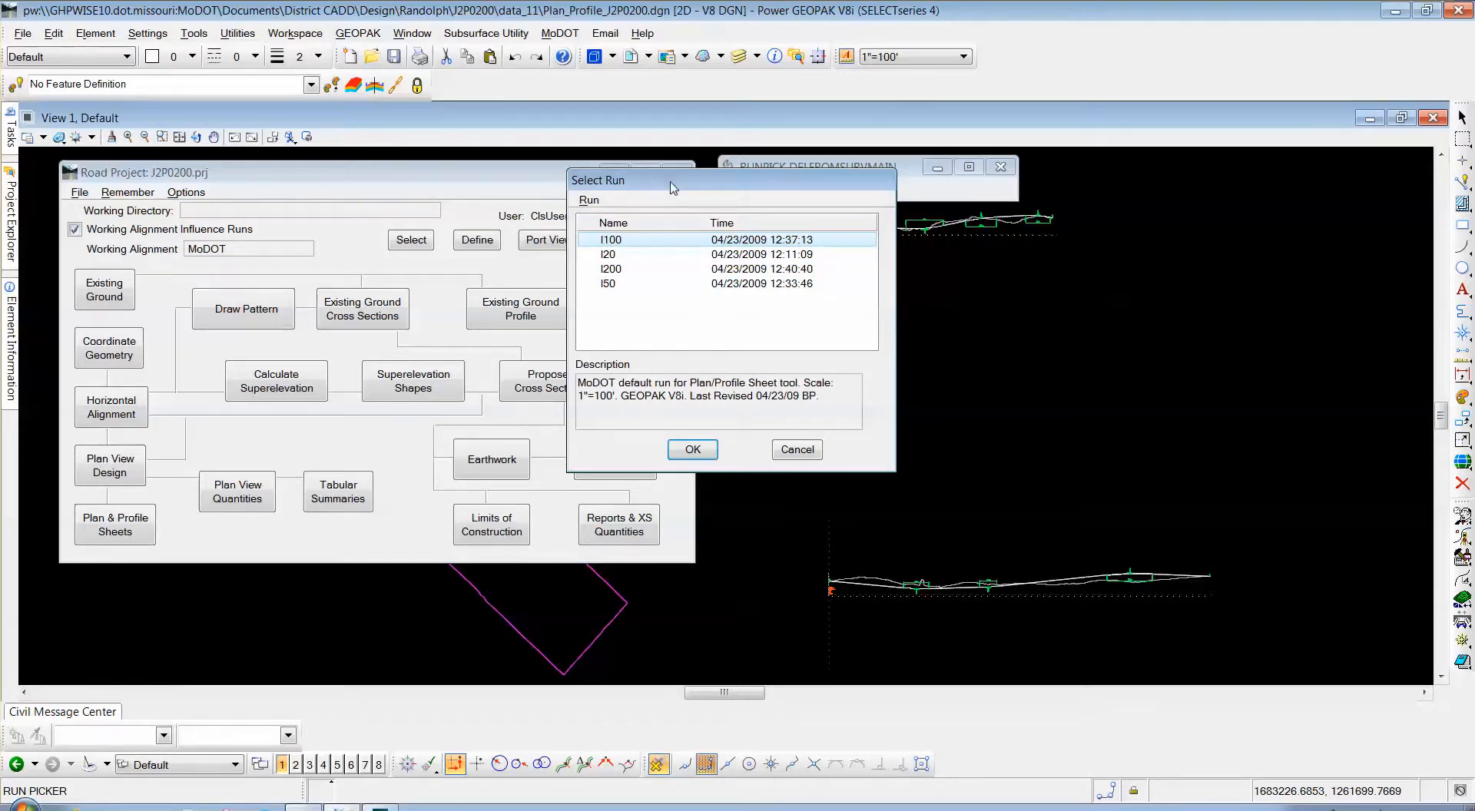
pyautogui.moveTo(655, 189); pyautogui.dragTo(597, 174)
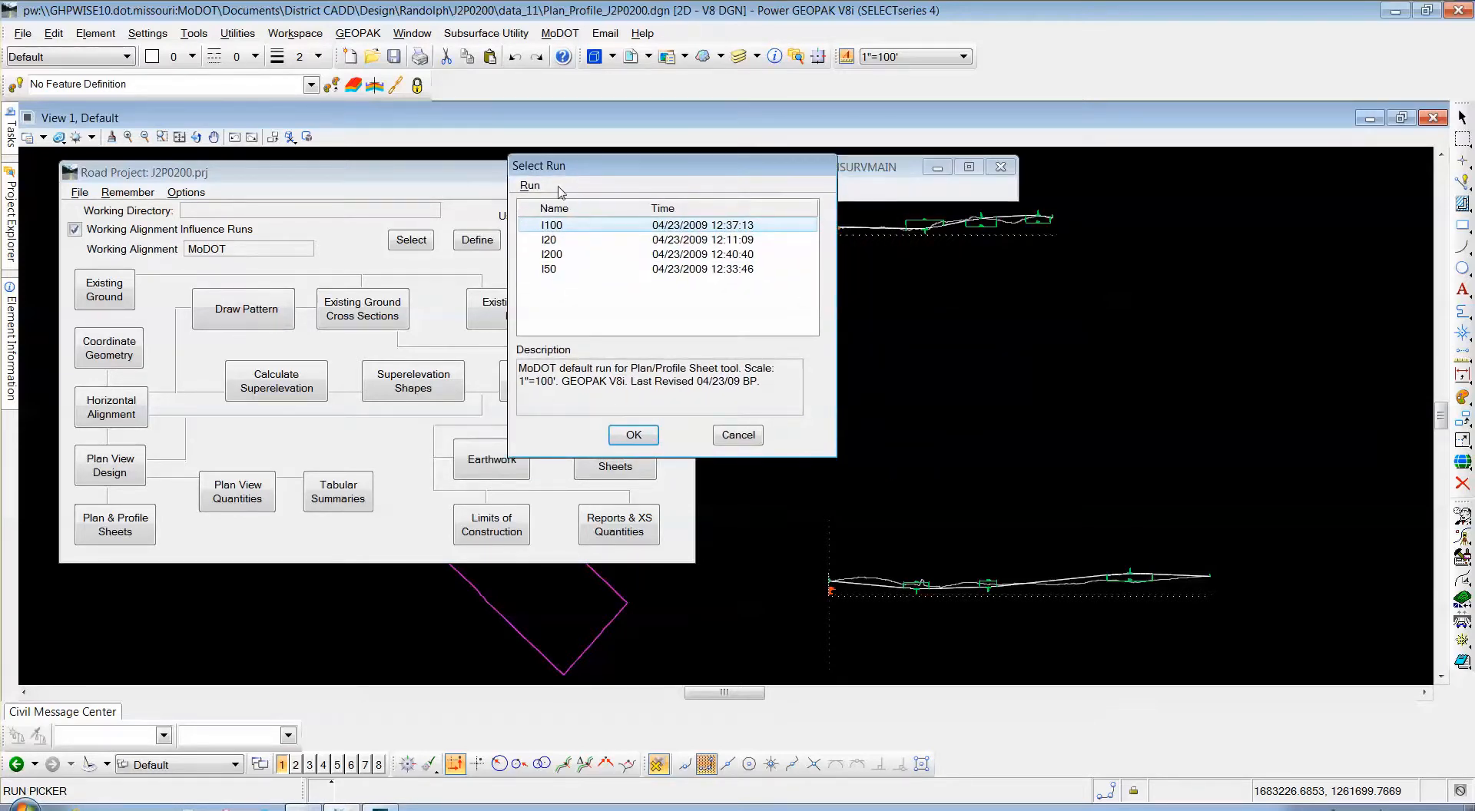
# Copy the I50 run within the current project user to a new run named ROAD1, without a description
pyautogui.click(530, 186)
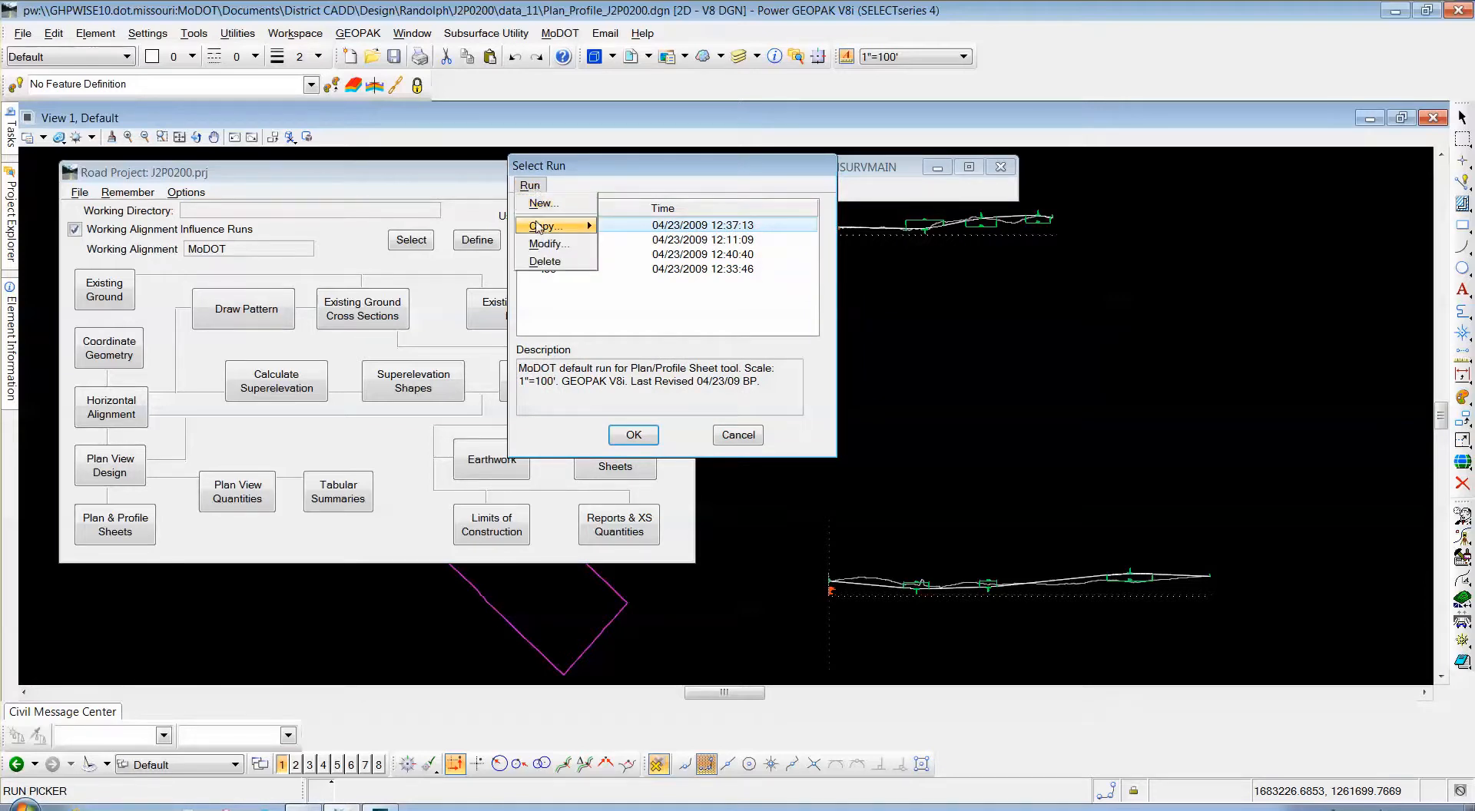
pyautogui.moveTo(536, 231)
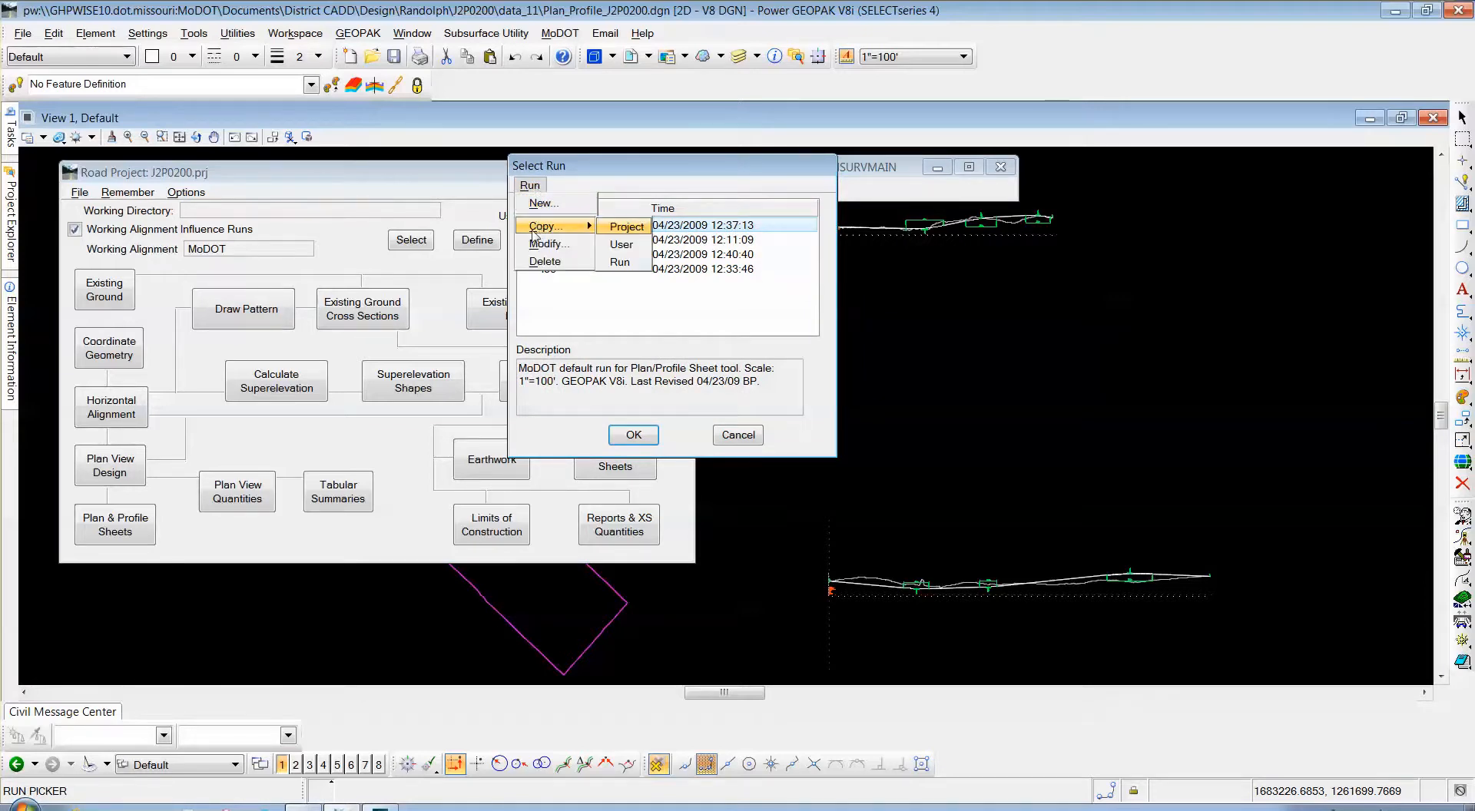
pyautogui.click(621, 263)
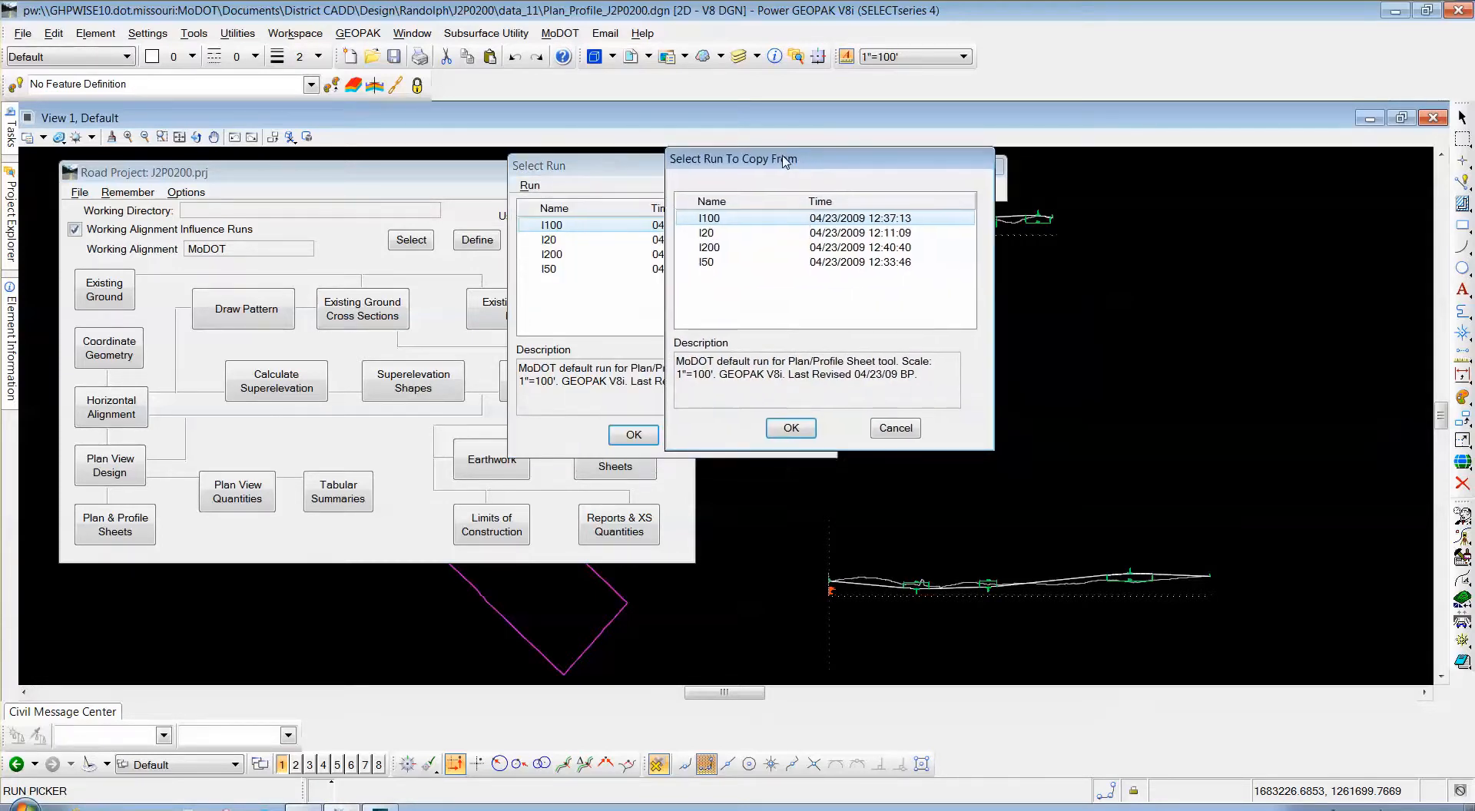
pyautogui.moveTo(784, 160); pyautogui.dragTo(741, 138)
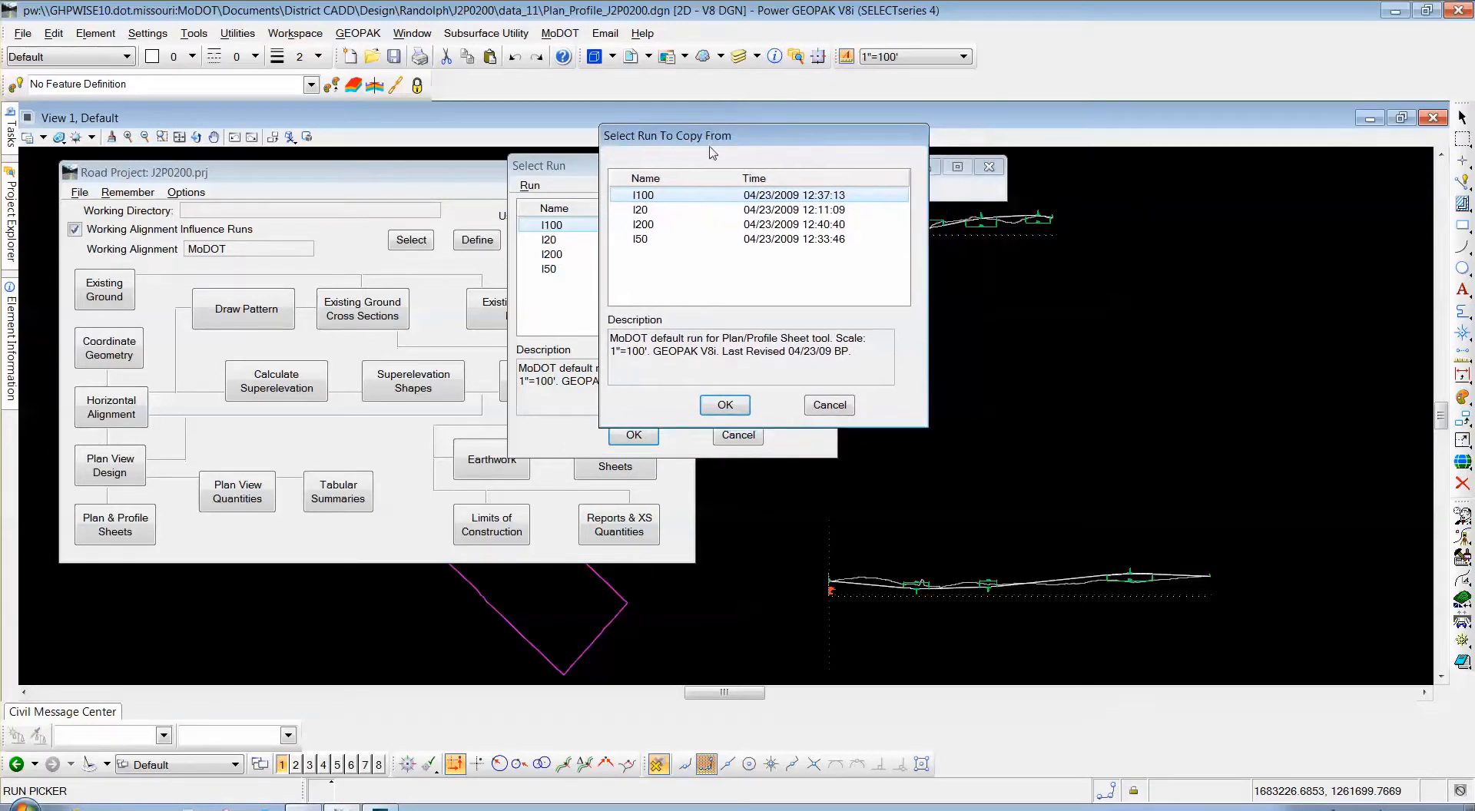
pyautogui.click(665, 240)
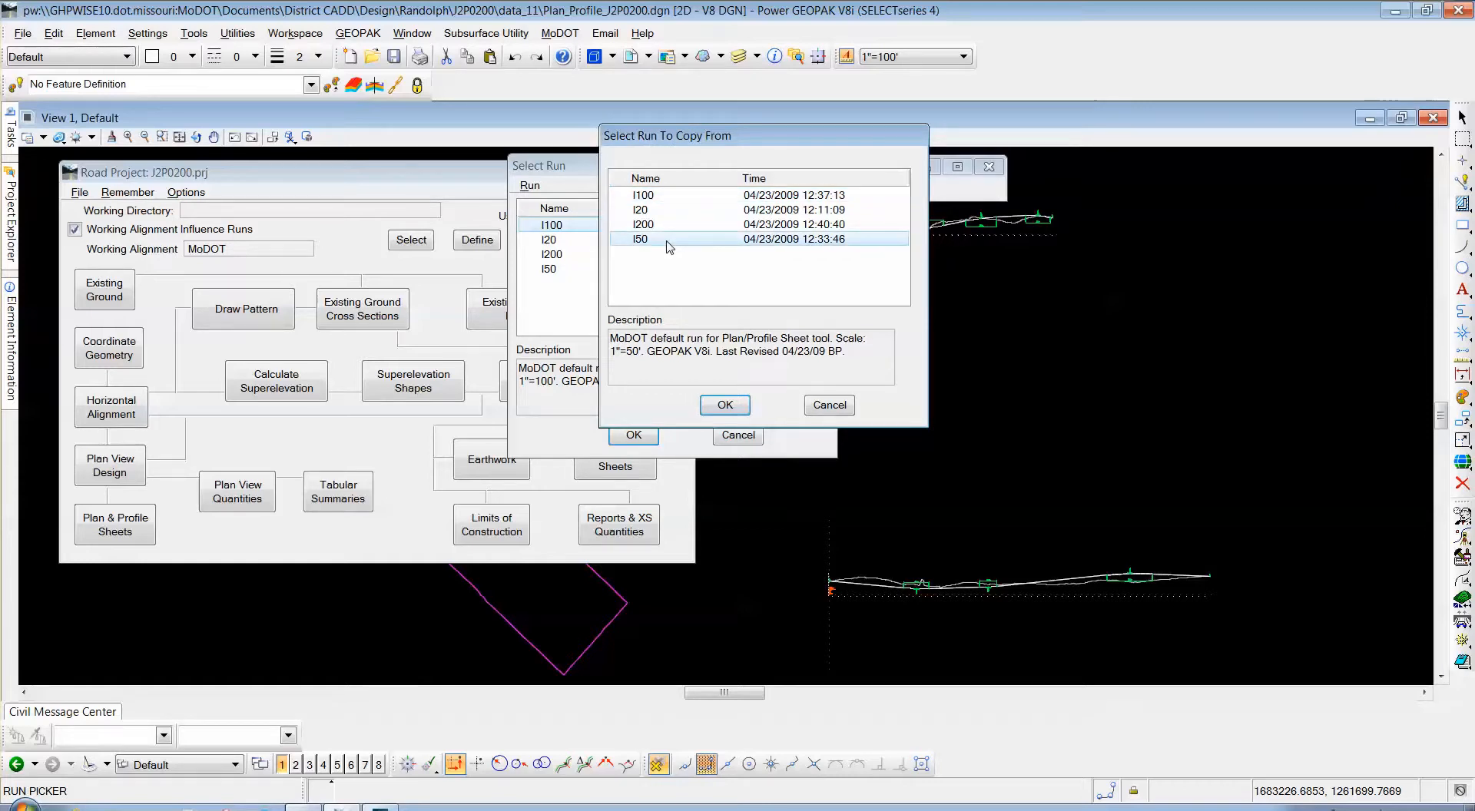
pyautogui.click(724, 407)
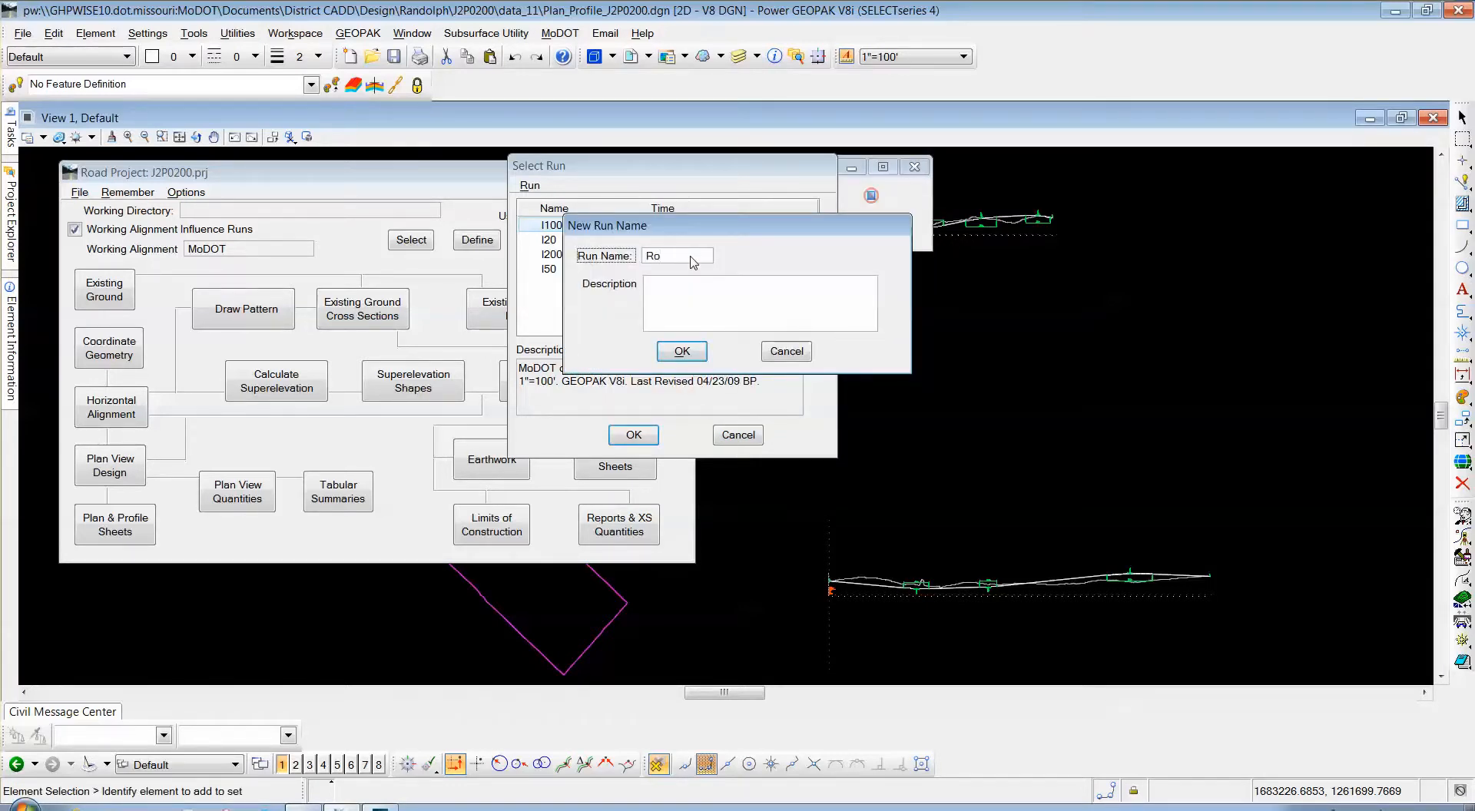
pyautogui.write('ROAD1')
pyautogui.press('Tab')
pyautogui.click(681, 352)
# Open the ROAD1 run in Plan Sheet Layout
pyautogui.moveTo(598, 173); pyautogui.dragTo(540, 172)
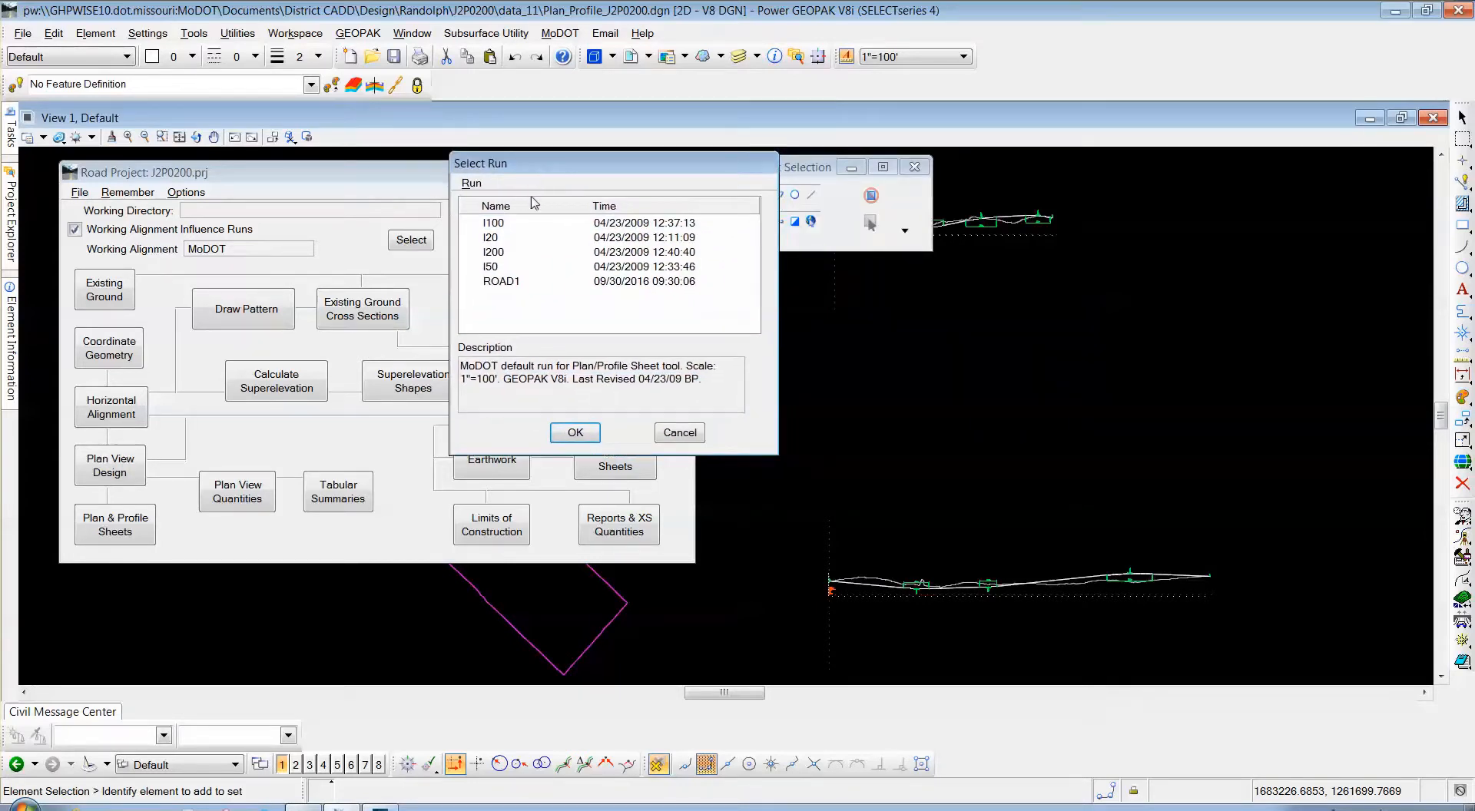
pyautogui.click(520, 282)
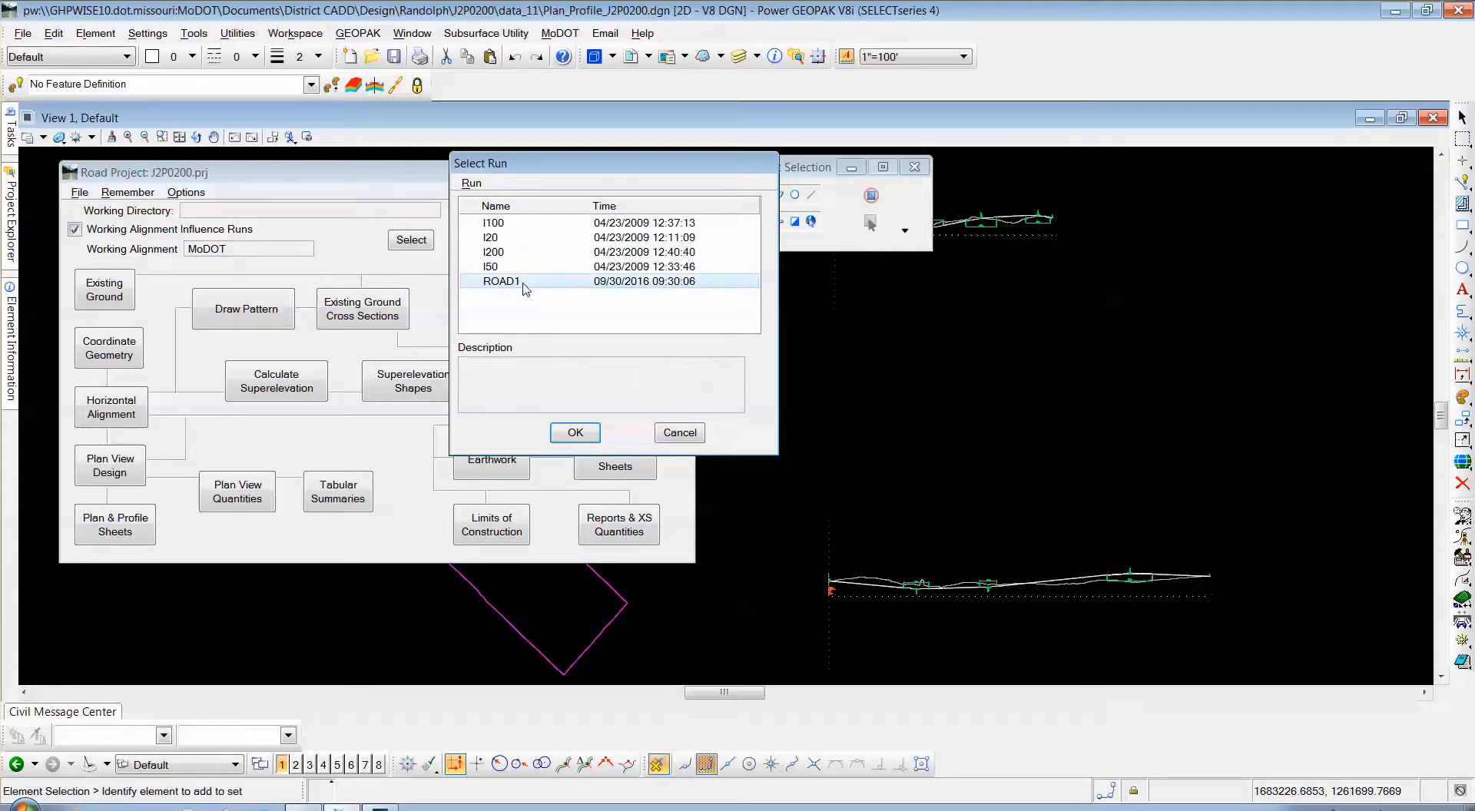
pyautogui.click(577, 435)
pyautogui.click(576, 433)
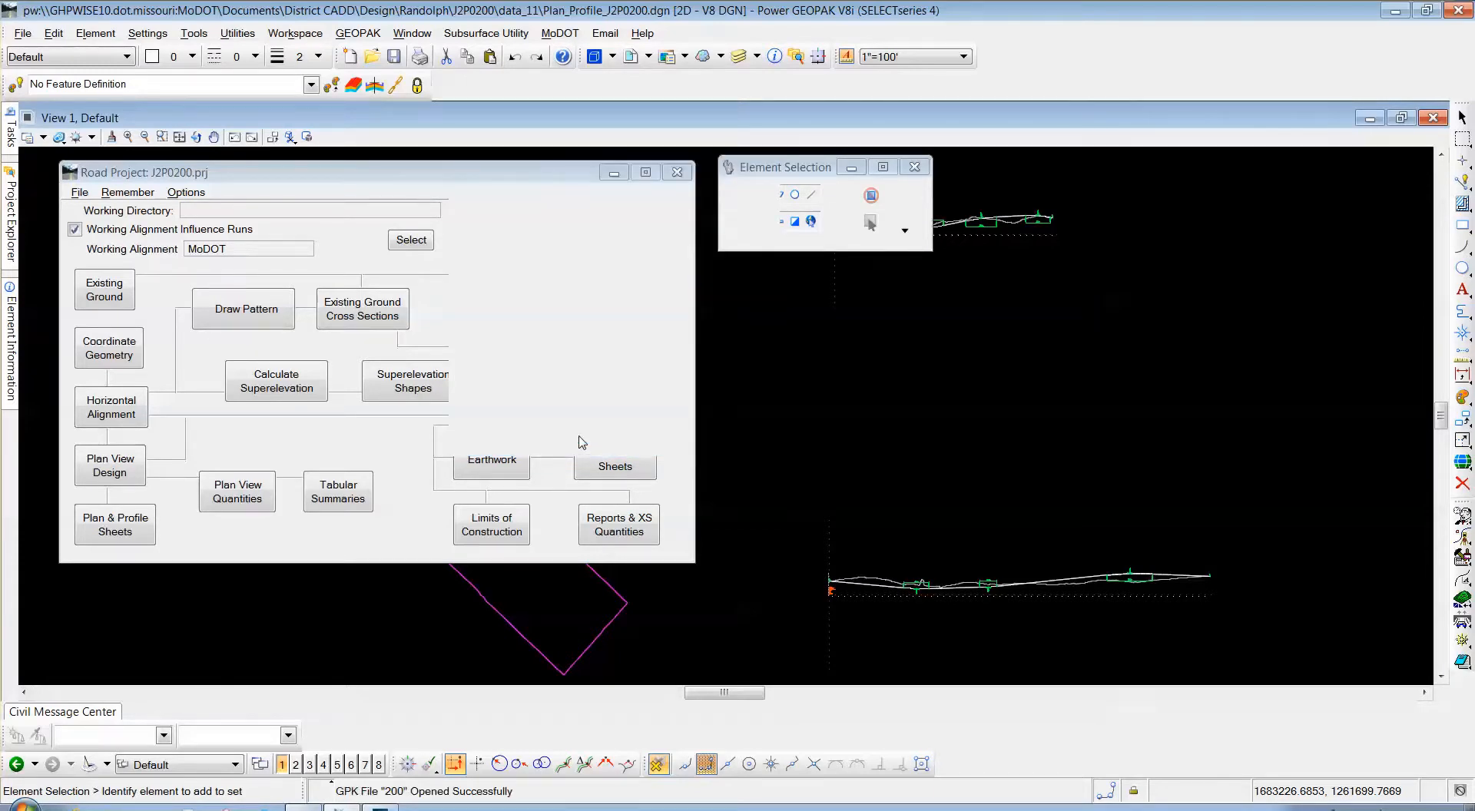
# Minimize the Road Project dialog and set the plan sheet layout's sheet name to I_PLAN/PROFILE
pyautogui.moveTo(470, 174); pyautogui.dragTo(456, 244)
pyautogui.moveTo(674, 143); pyautogui.dragTo(487, 168)
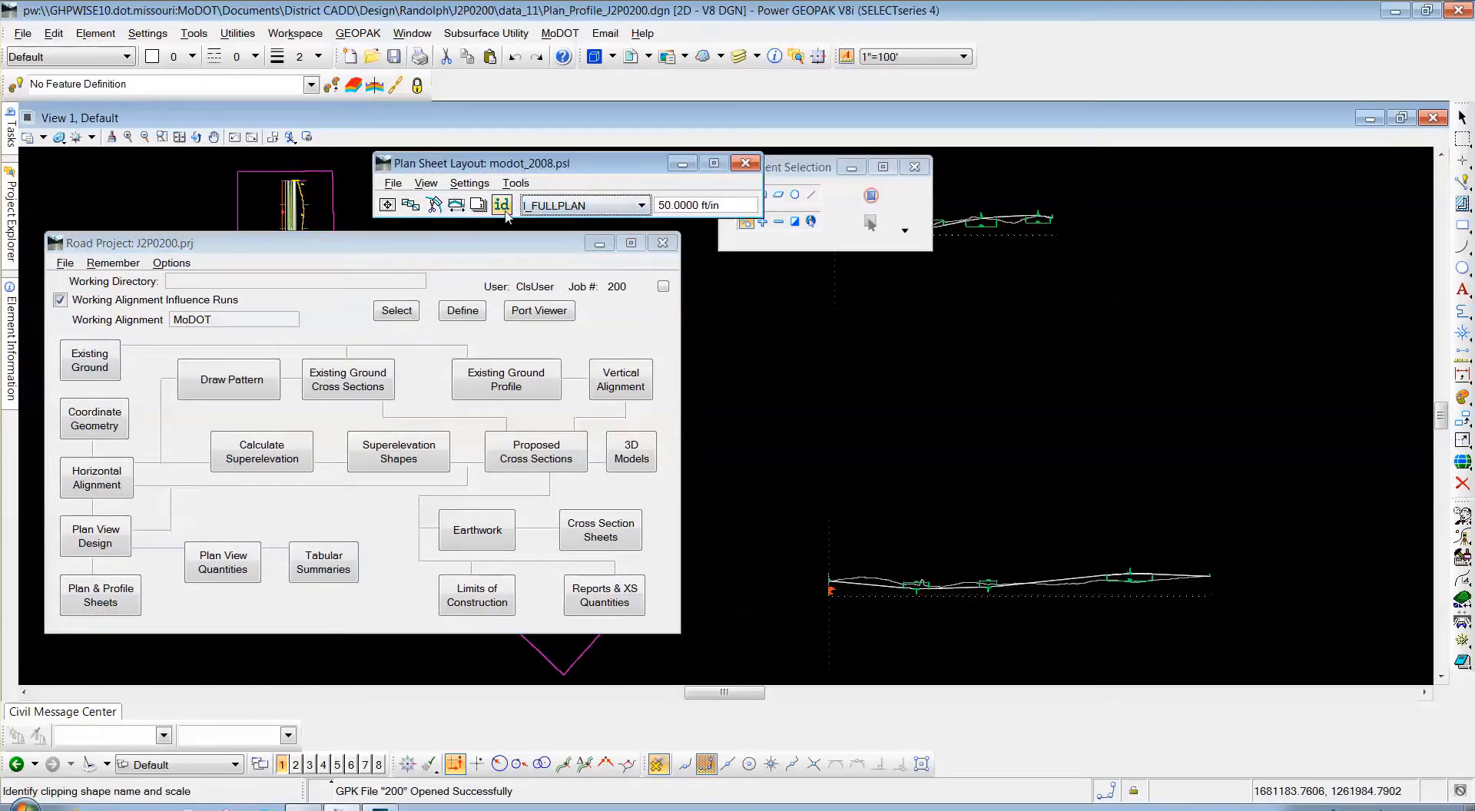
pyautogui.moveTo(216, 251); pyautogui.dragTo(333, 253)
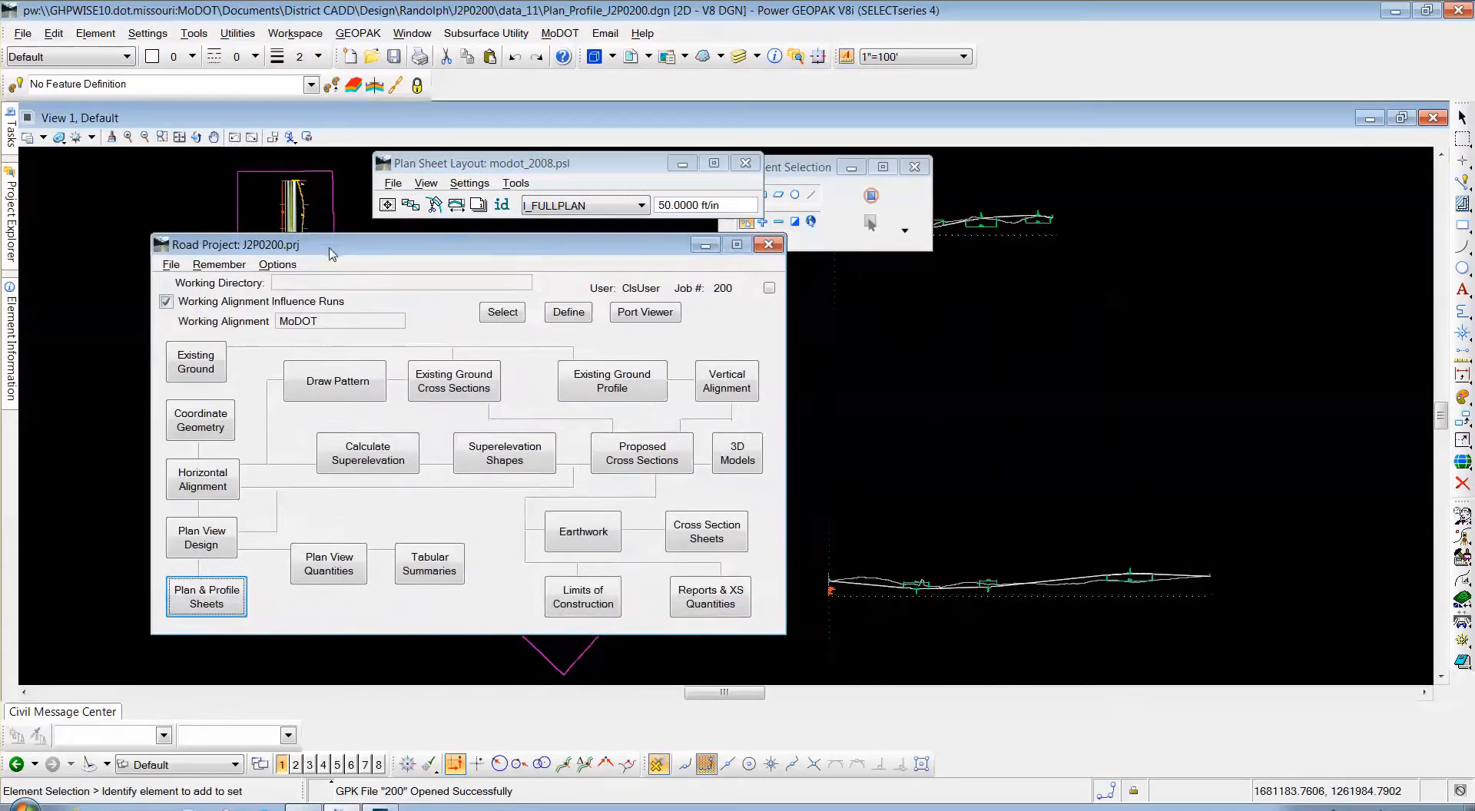
pyautogui.click(706, 246)
pyautogui.moveTo(557, 167); pyautogui.dragTo(211, 207)
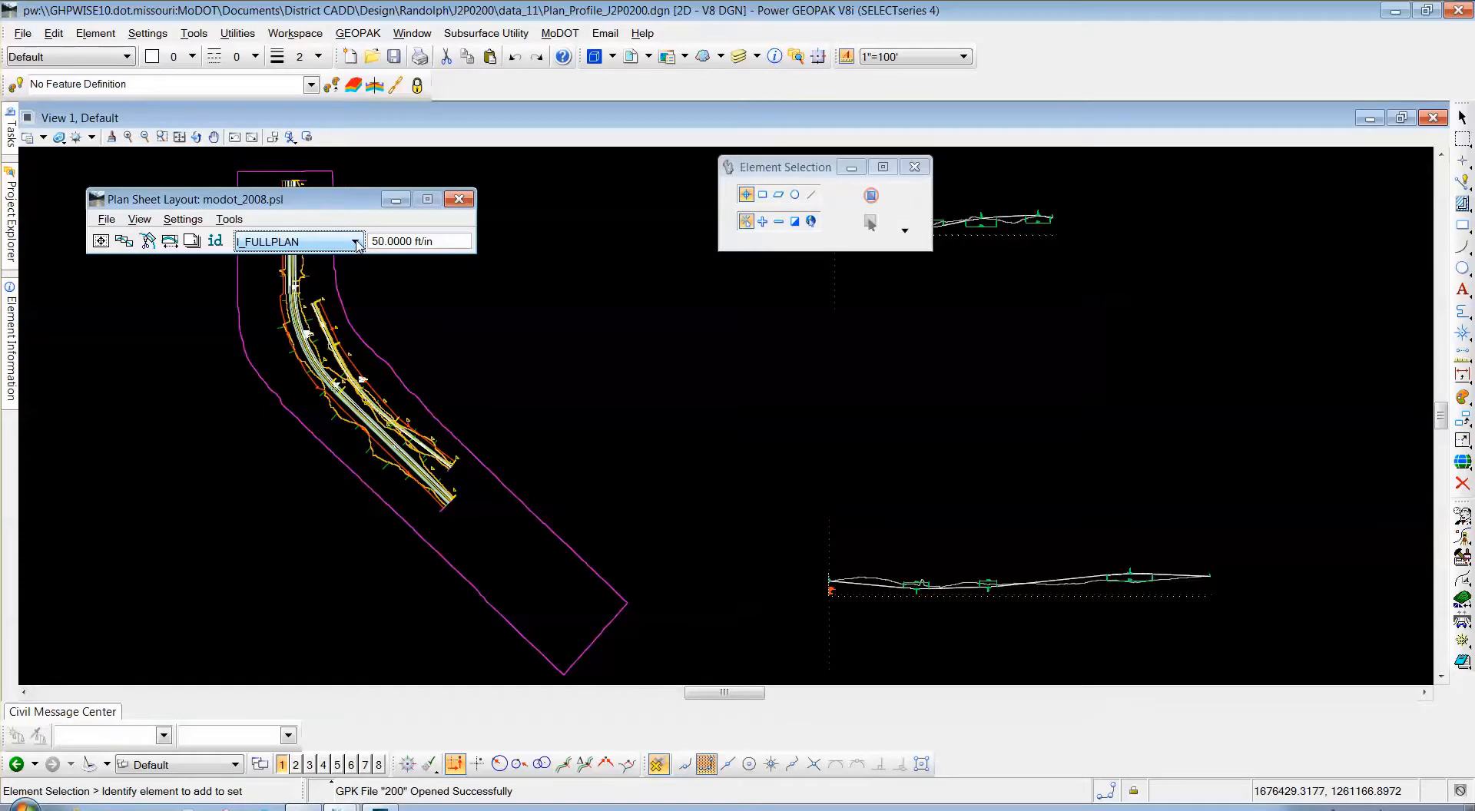
pyautogui.click(356, 242)
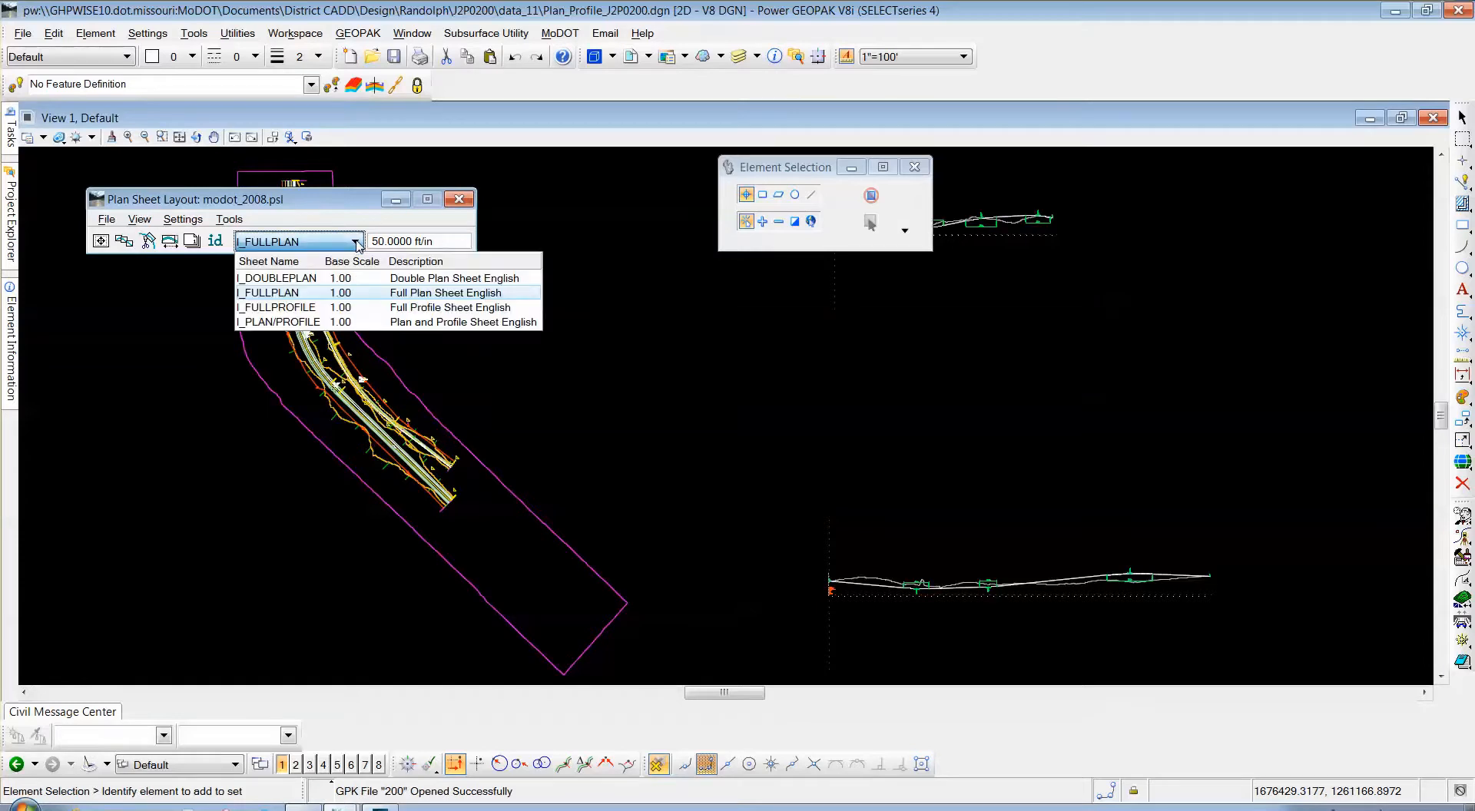
pyautogui.click(298, 322)
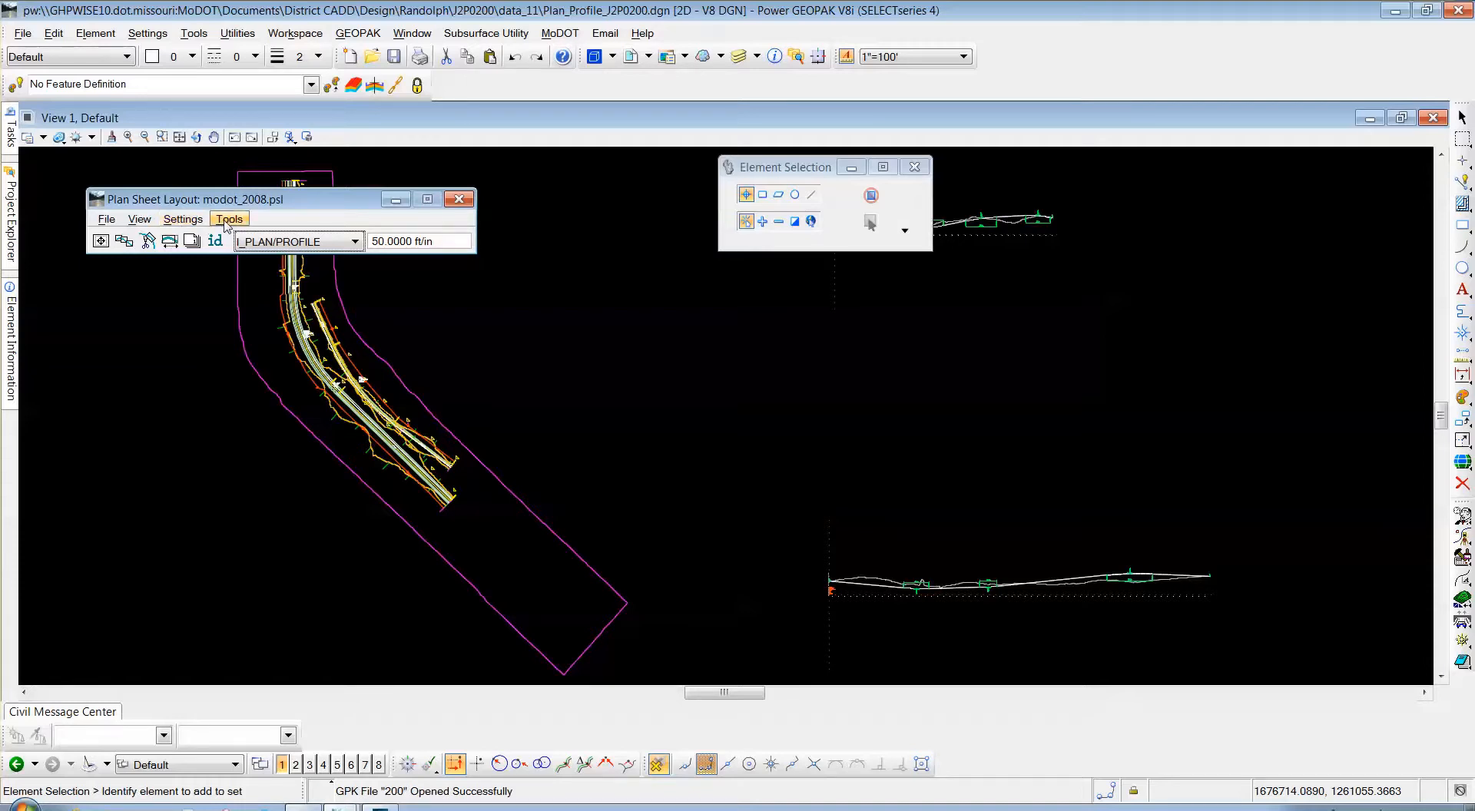
# Open the sheet Layout Settings, select job200.gpk as the job, and keep the layout mode on Multiple Sheets
pyautogui.click(125, 248)
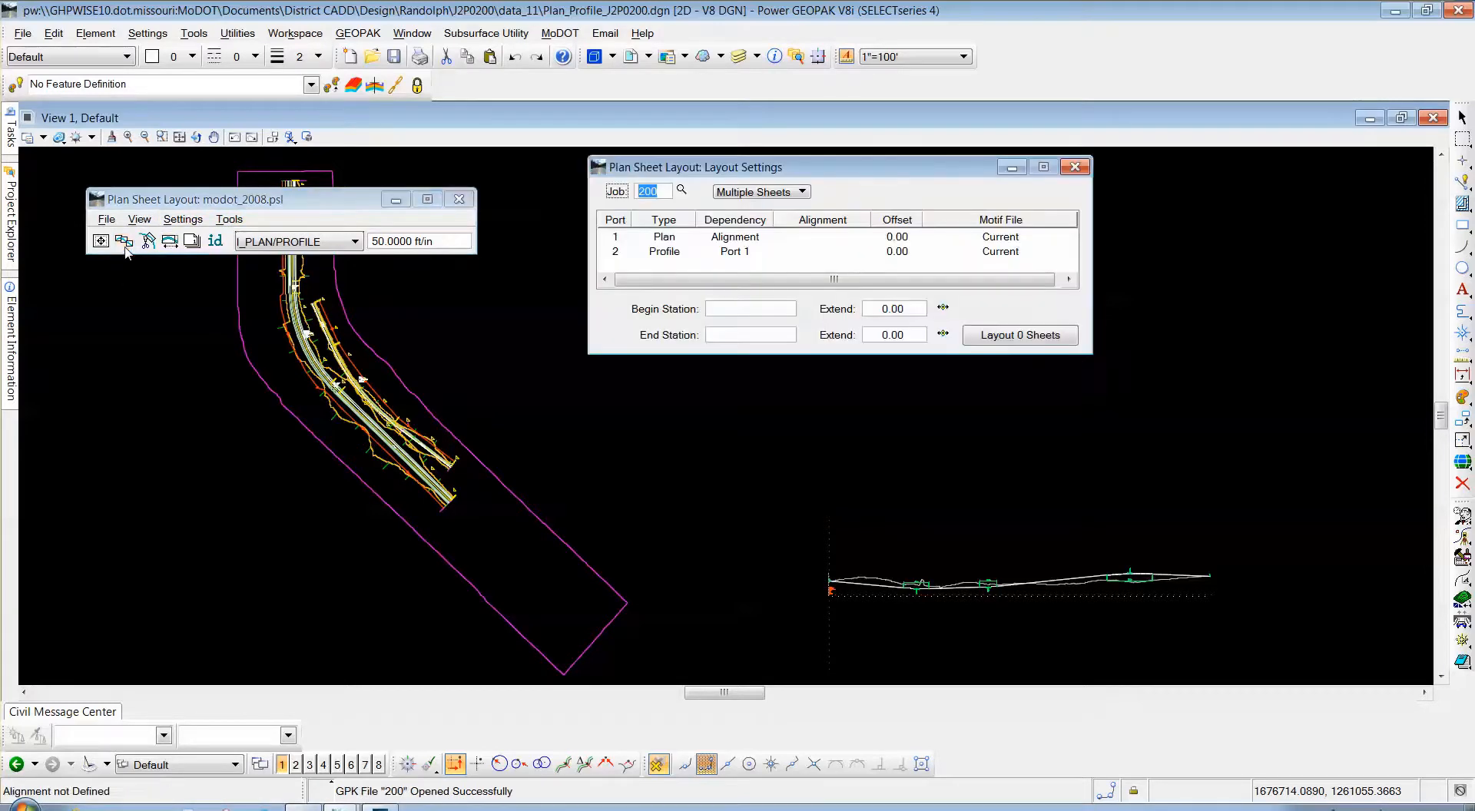
pyautogui.moveTo(819, 169); pyautogui.dragTo(686, 296)
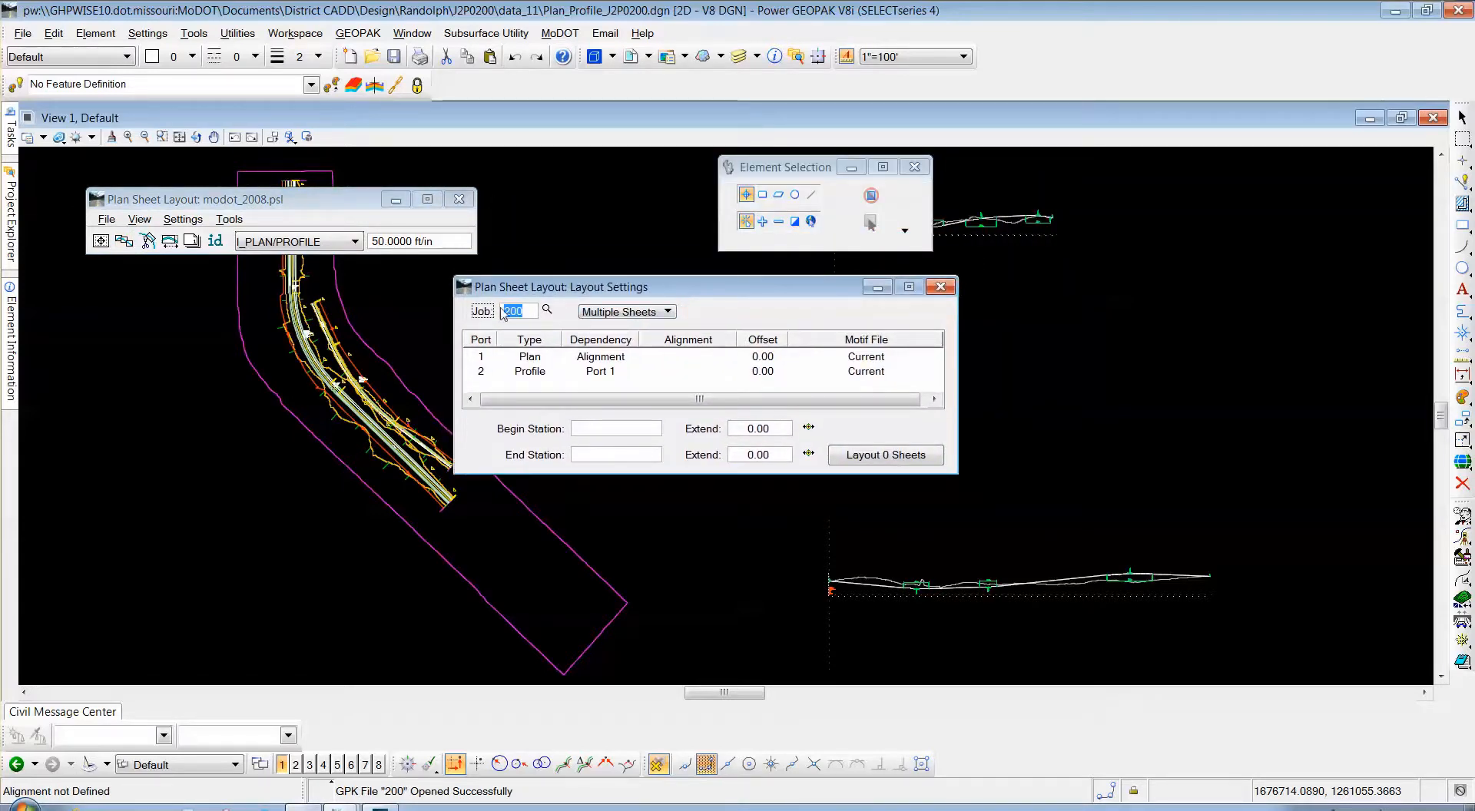
pyautogui.click(547, 310)
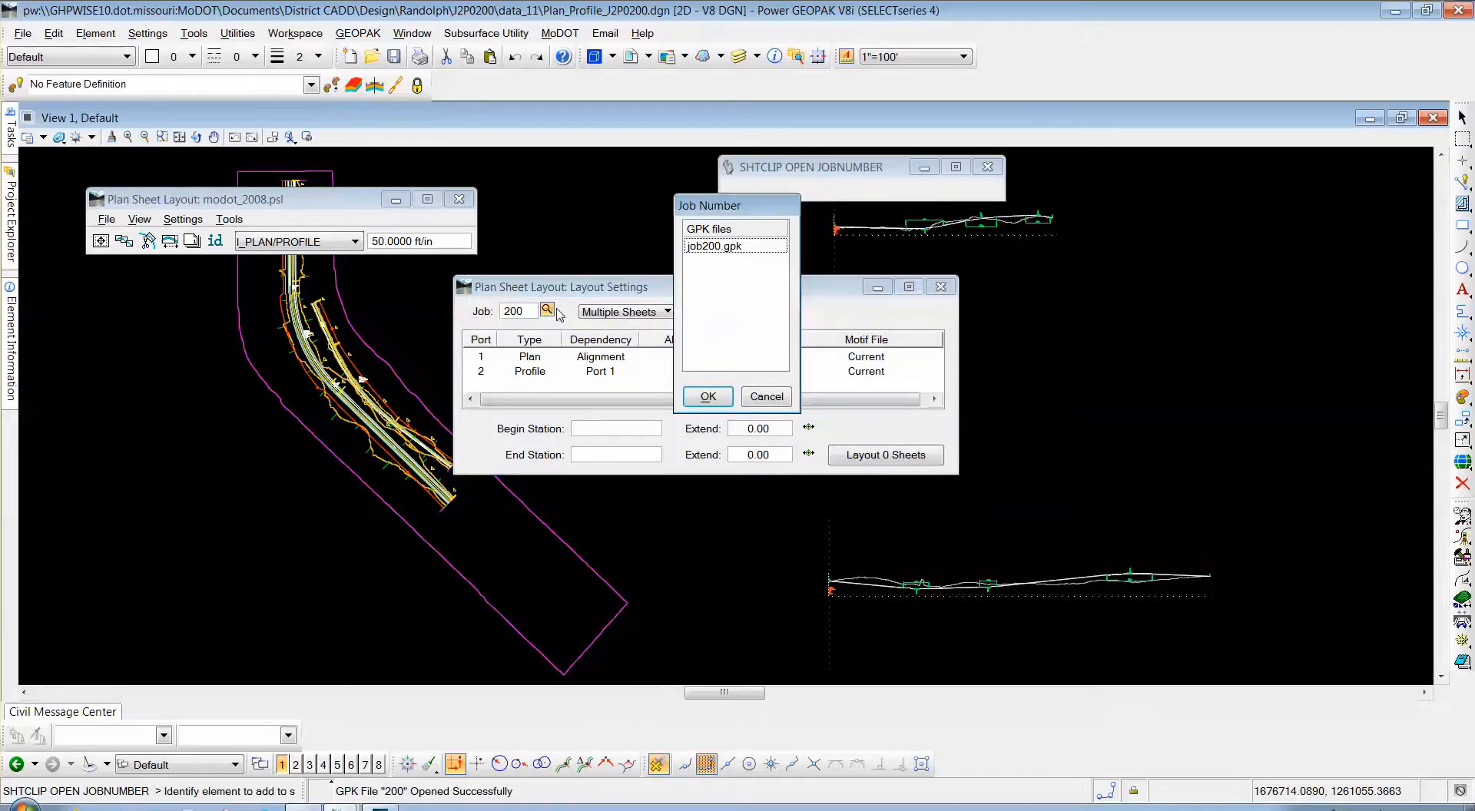
pyautogui.click(728, 248)
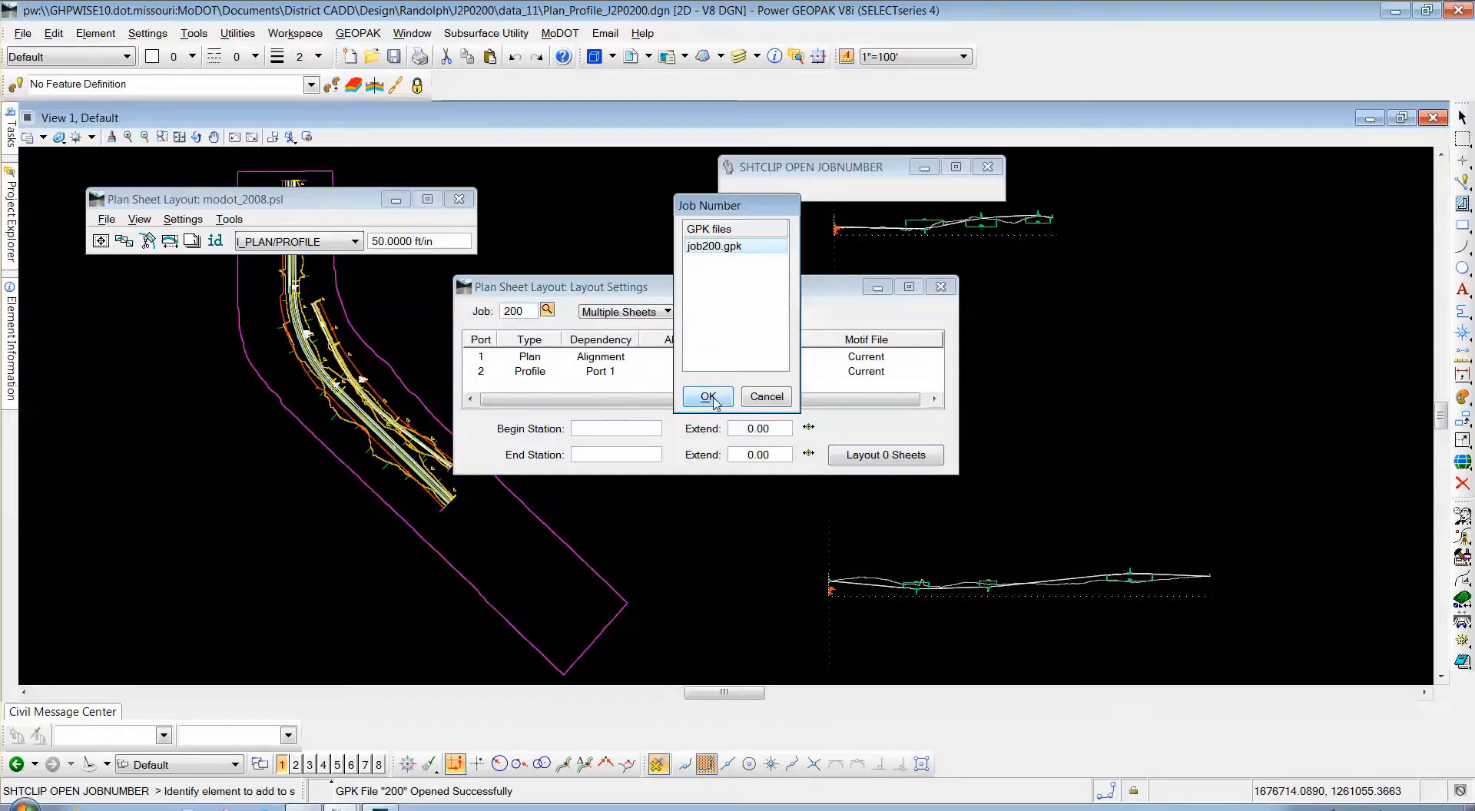
pyautogui.click(708, 396)
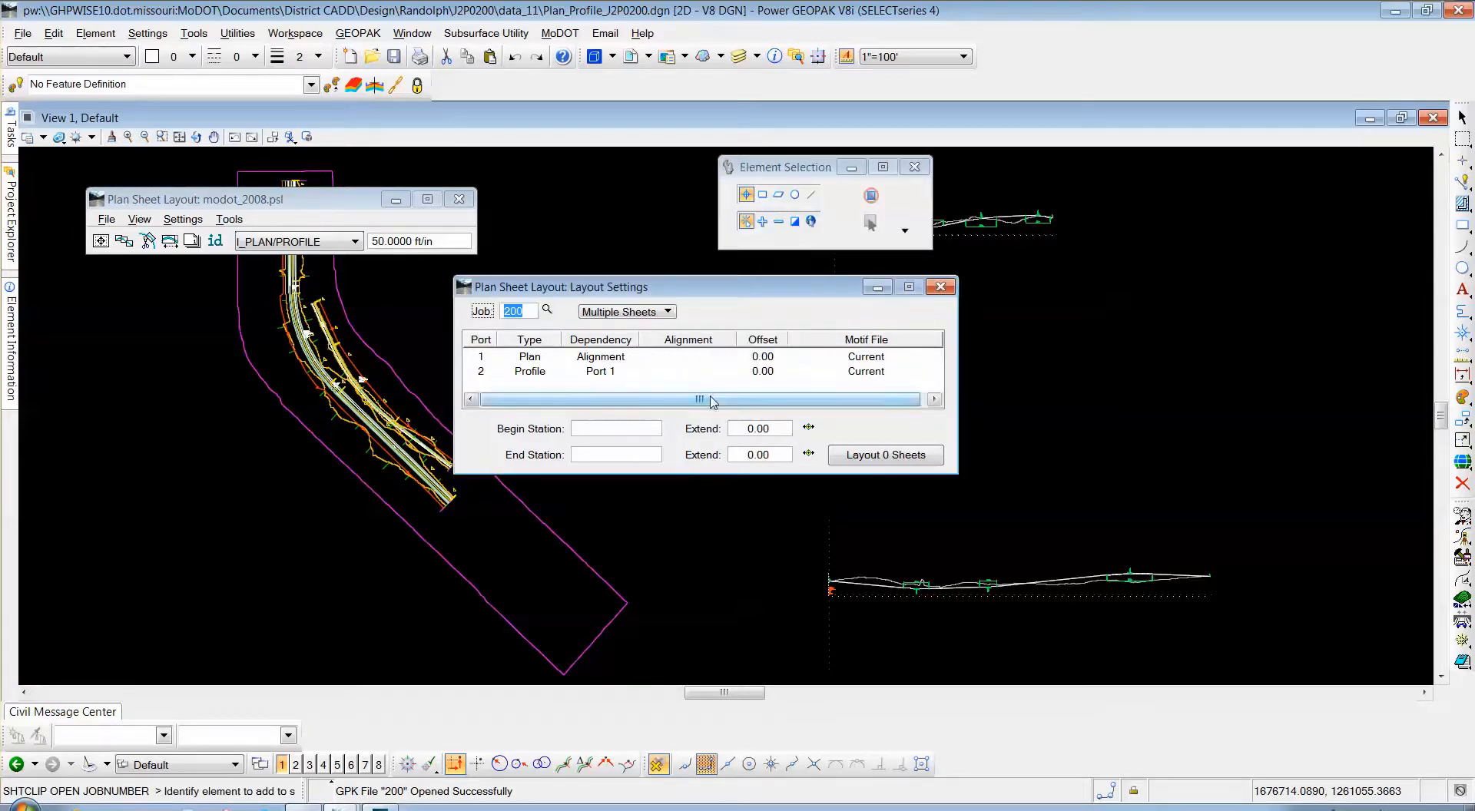
pyautogui.click(668, 312)
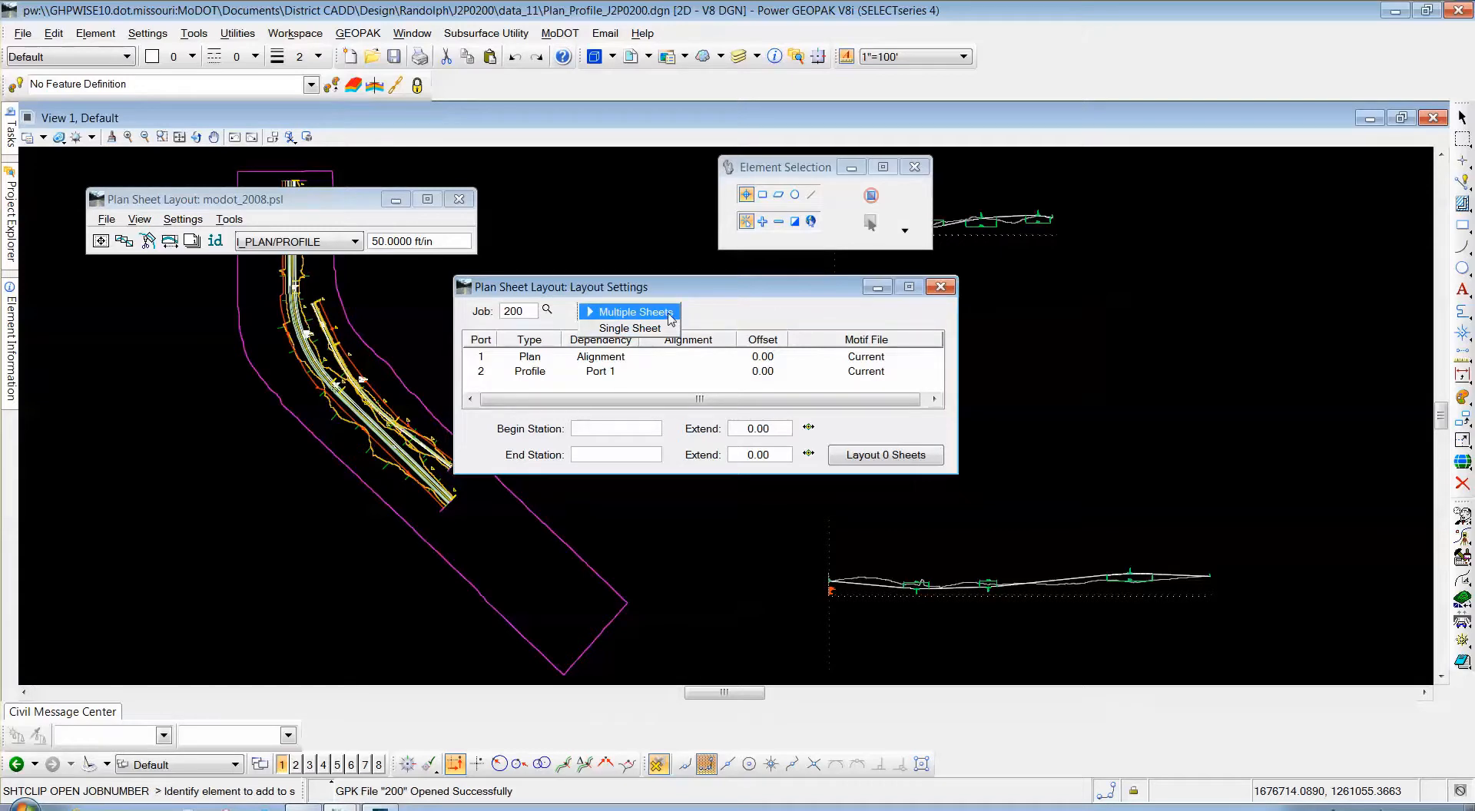
pyautogui.click(670, 318)
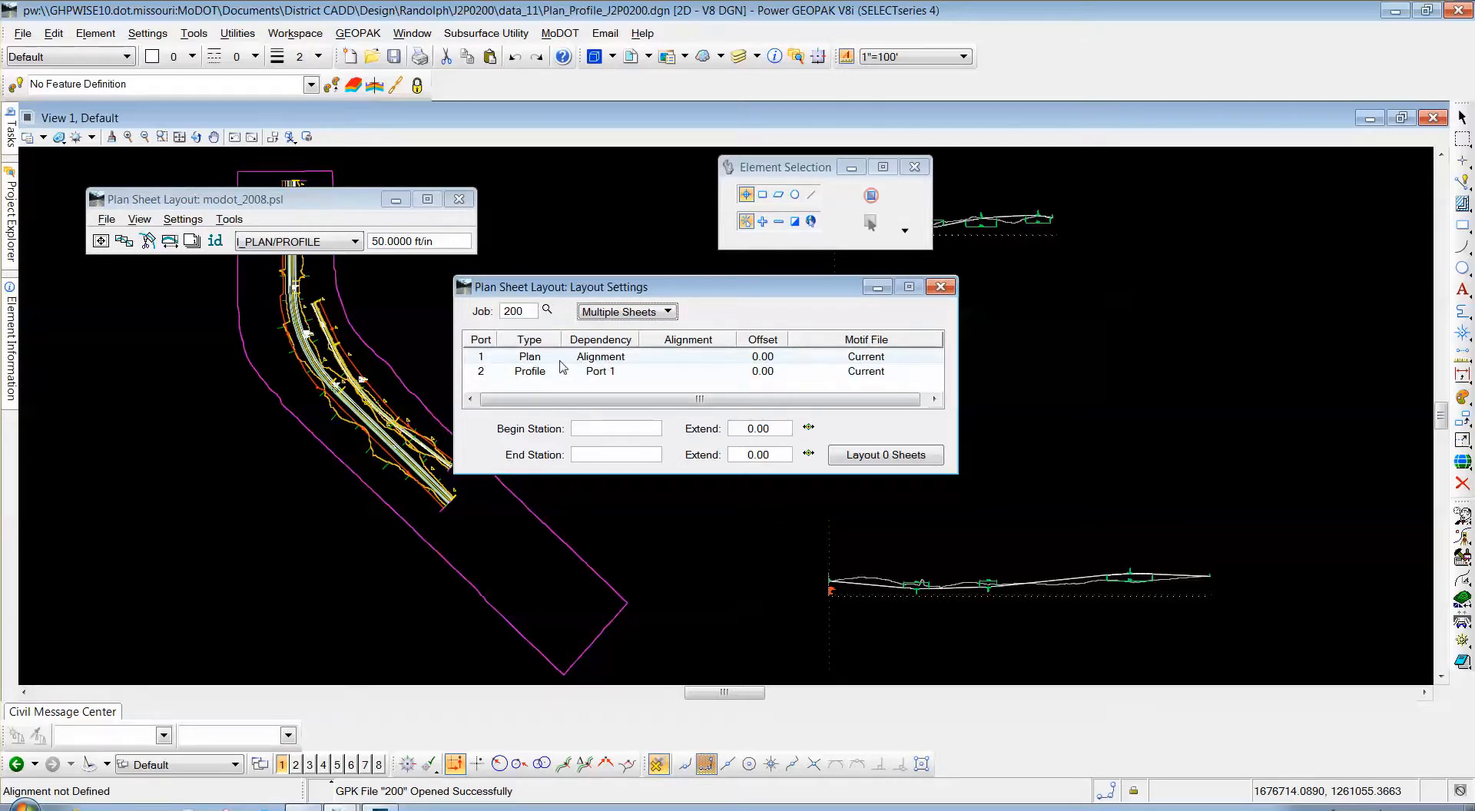
# Assign chain ROAD1 to the Plan port (port 1) with its offset left at 0.00
pyautogui.doubleClick(602, 359)
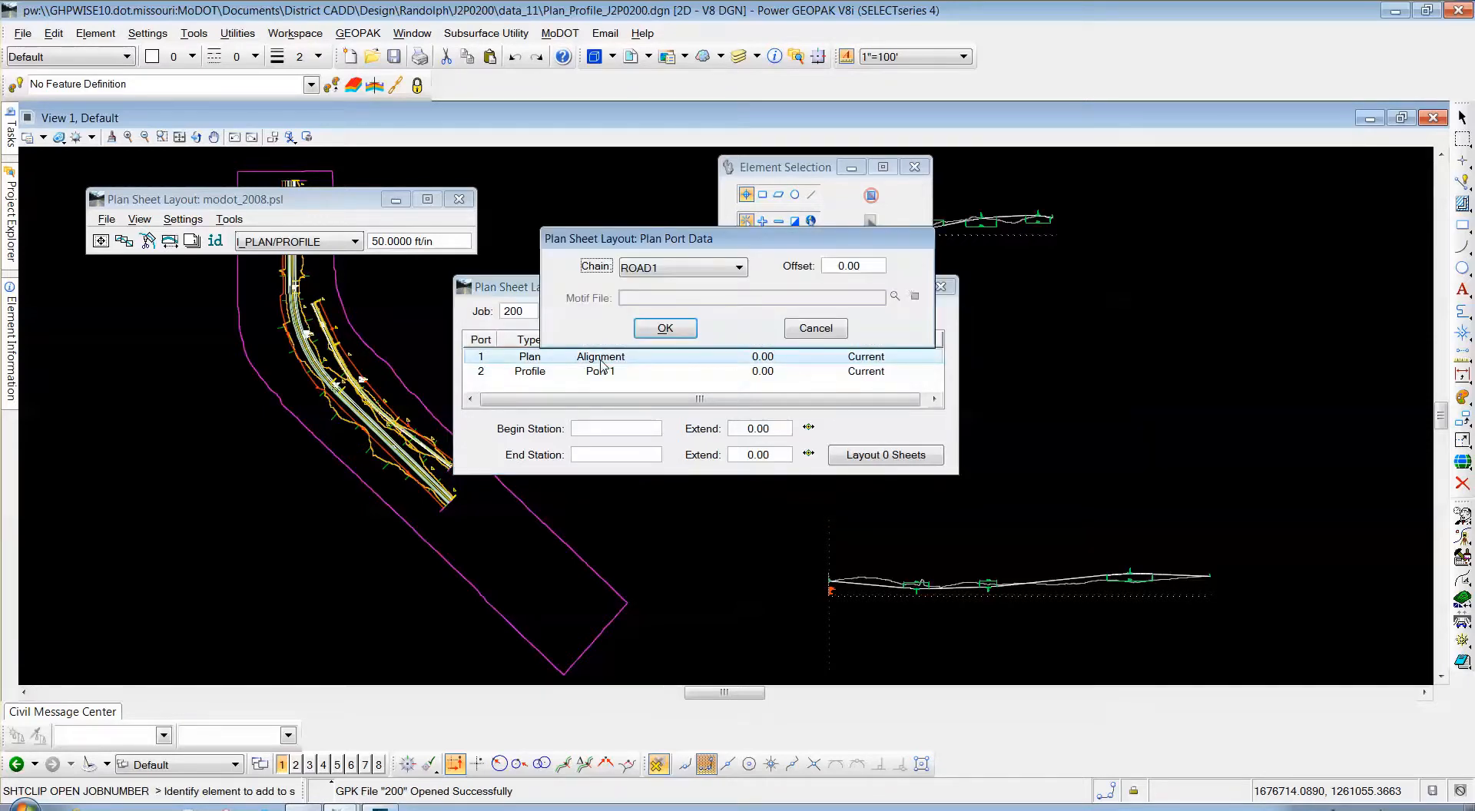
pyautogui.moveTo(632, 237); pyautogui.dragTo(596, 231)
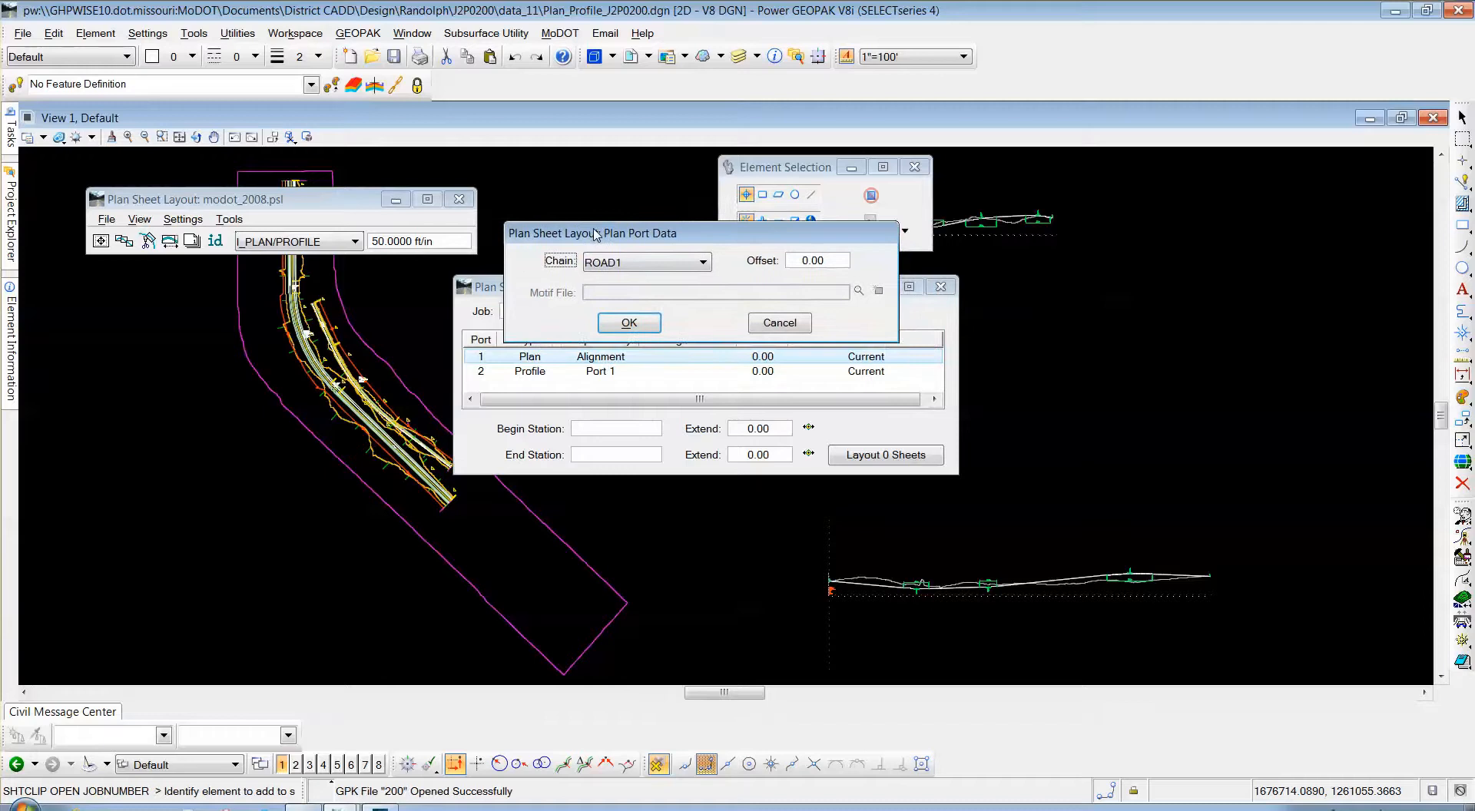
pyautogui.click(703, 263)
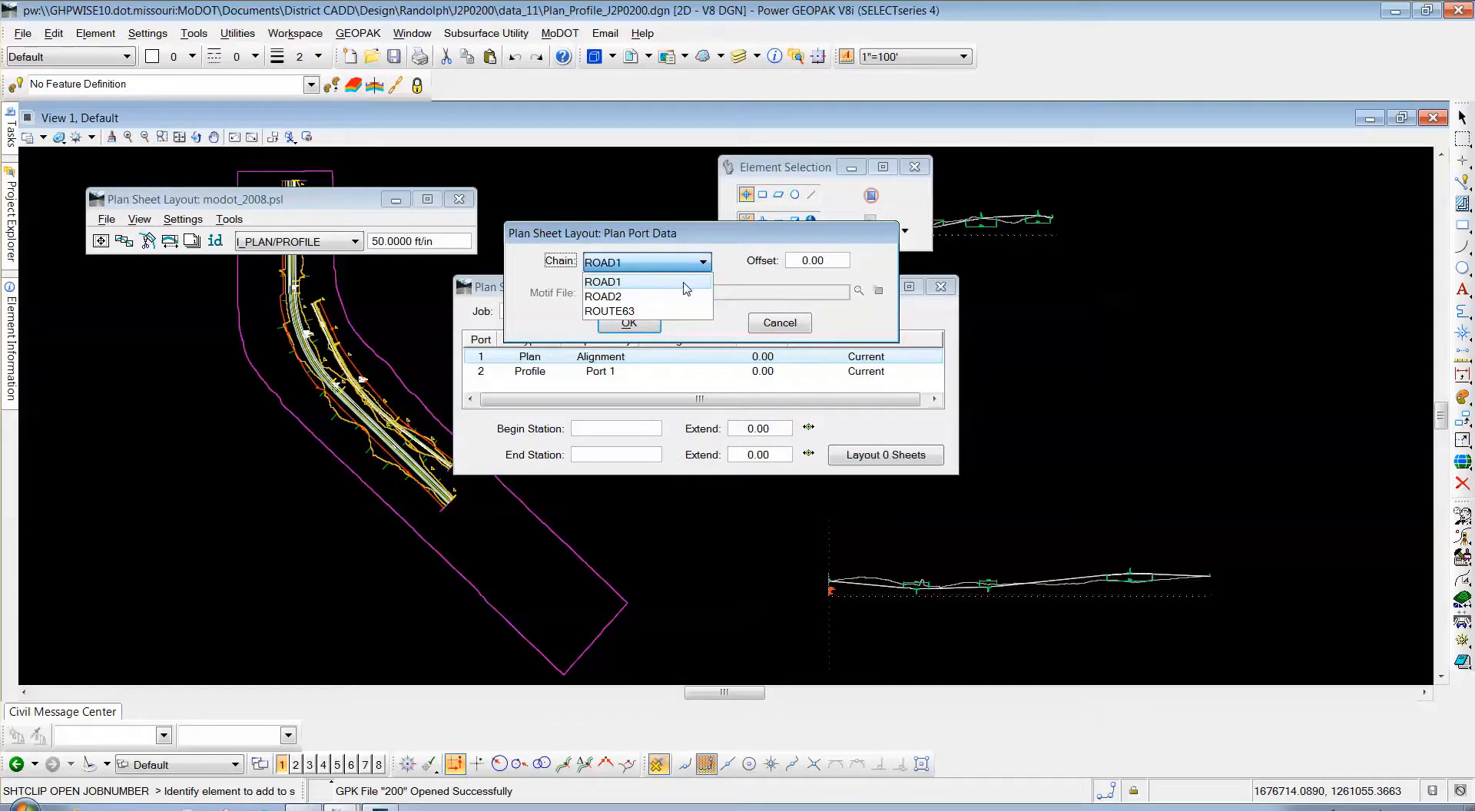
pyautogui.click(686, 289)
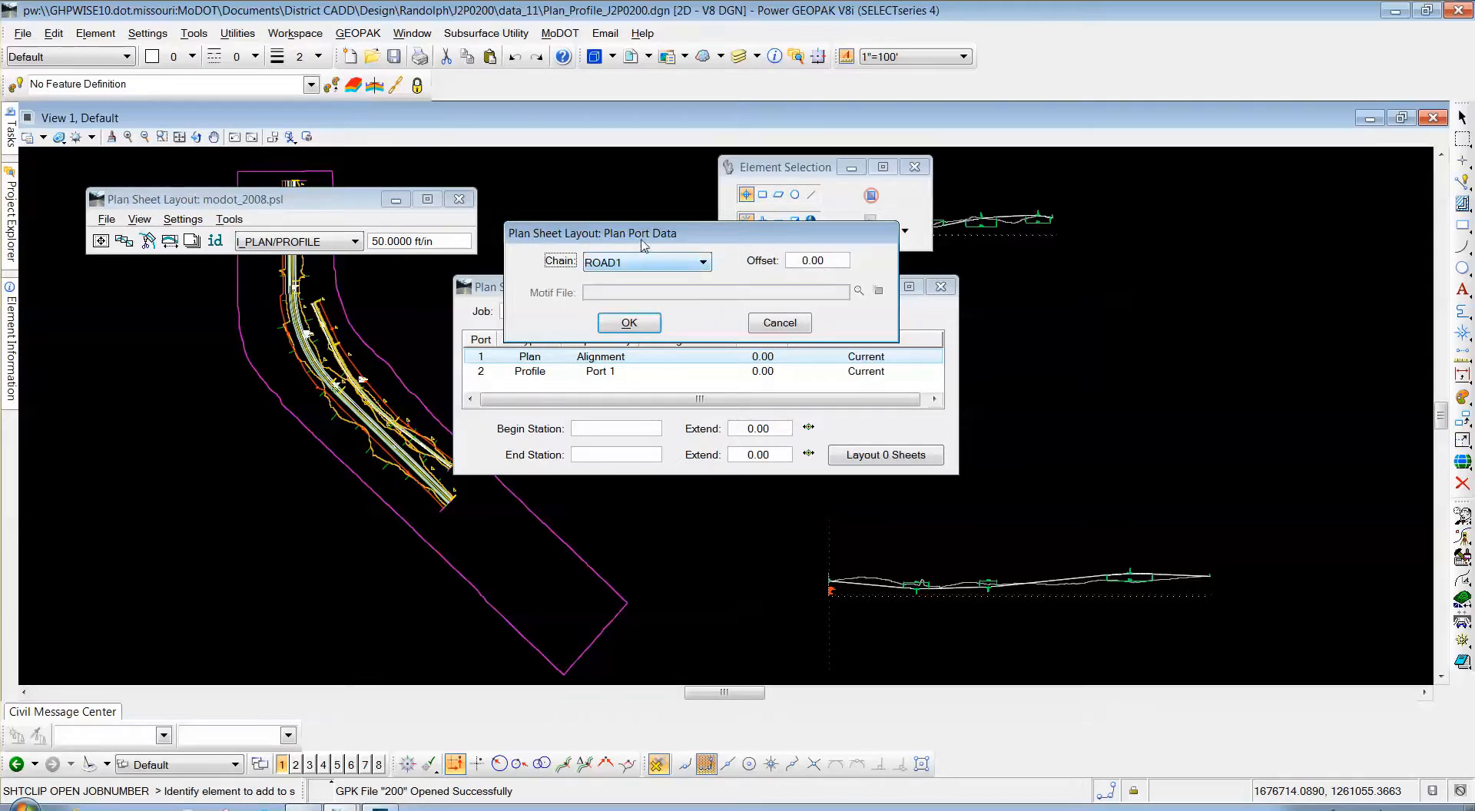
pyautogui.click(629, 322)
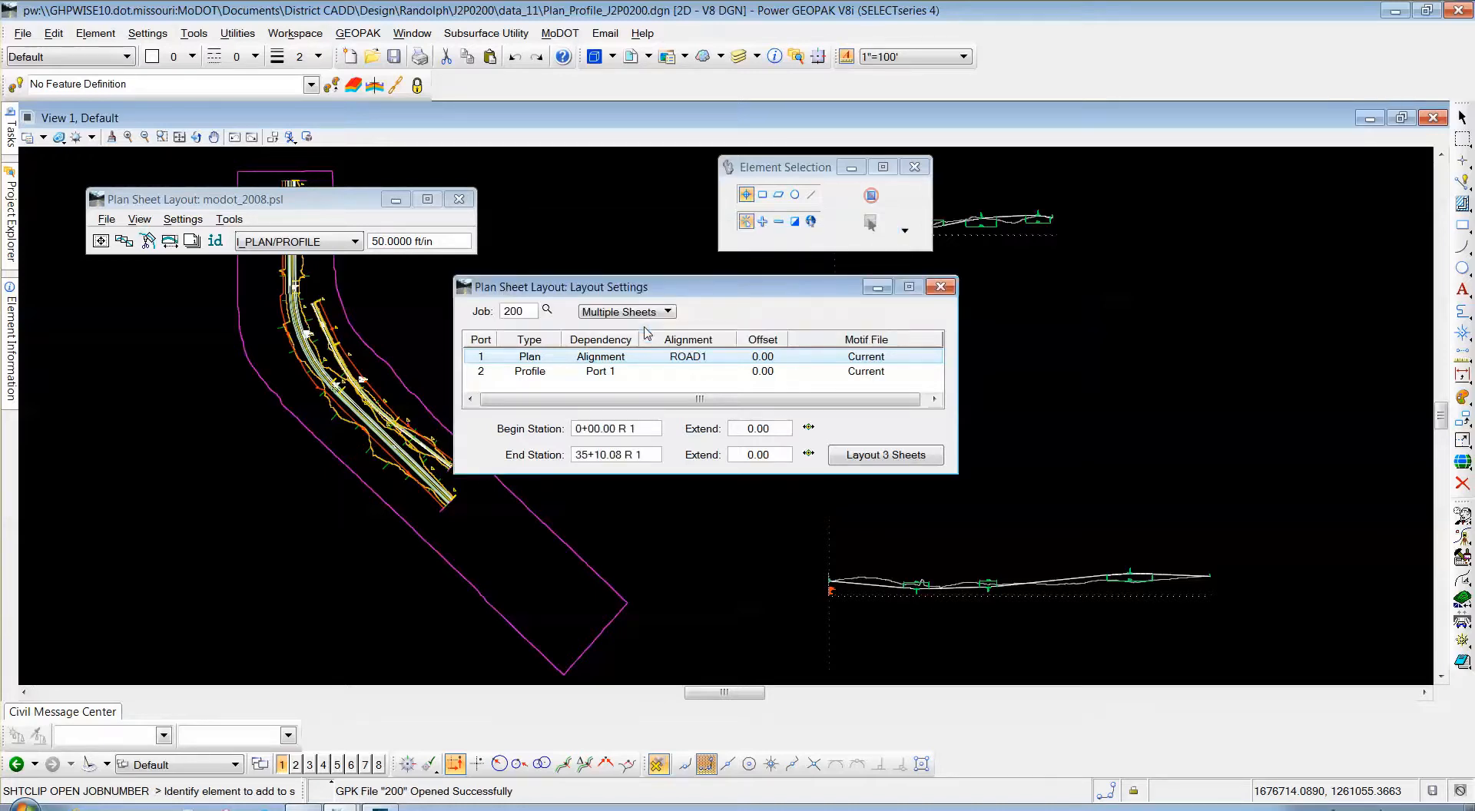
# Open the Profile port (port 2) settings and assign profile ROAD1PR, keeping ROAD1 as its chain
pyautogui.moveTo(677, 293); pyautogui.dragTo(418, 302)
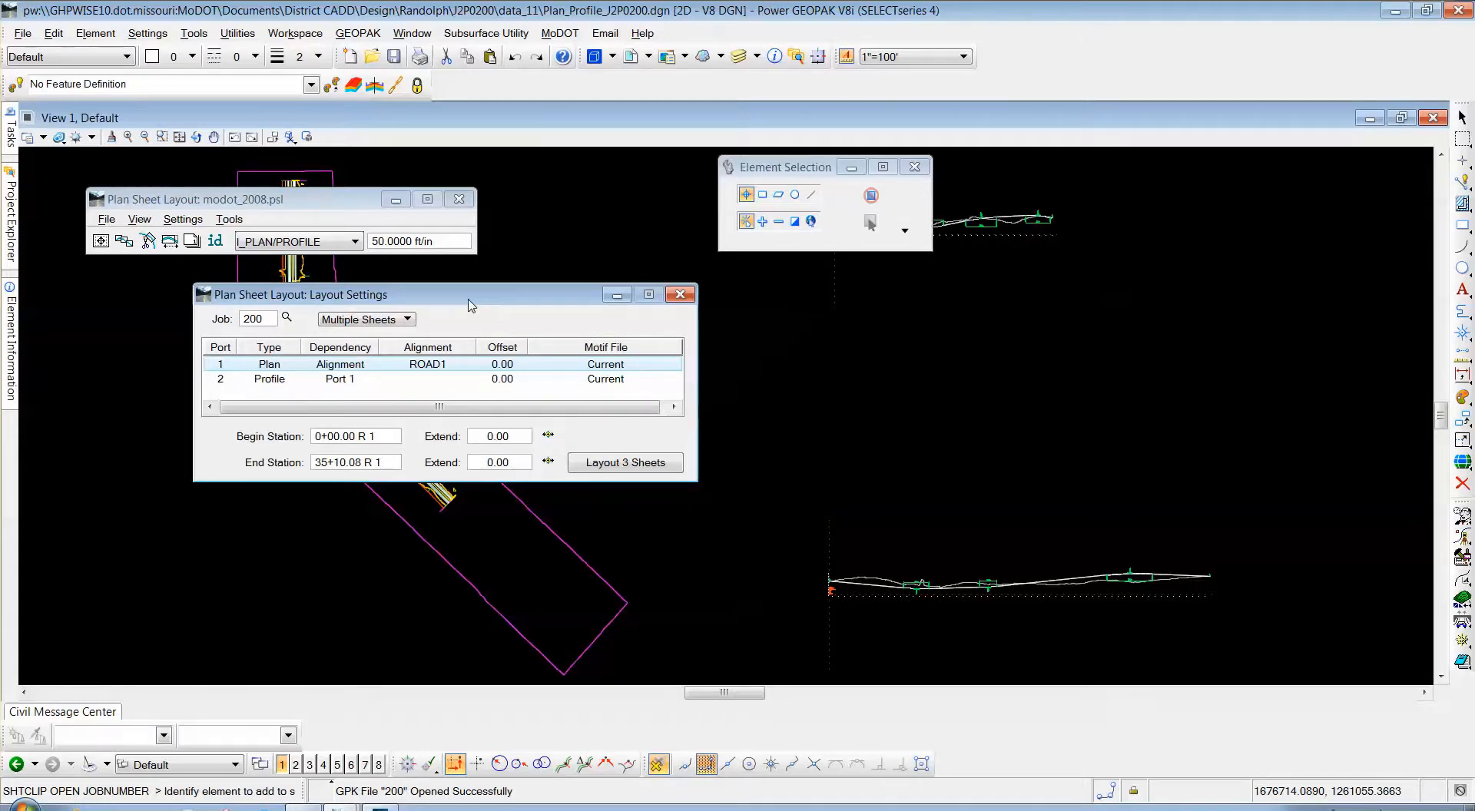
pyautogui.click(354, 386)
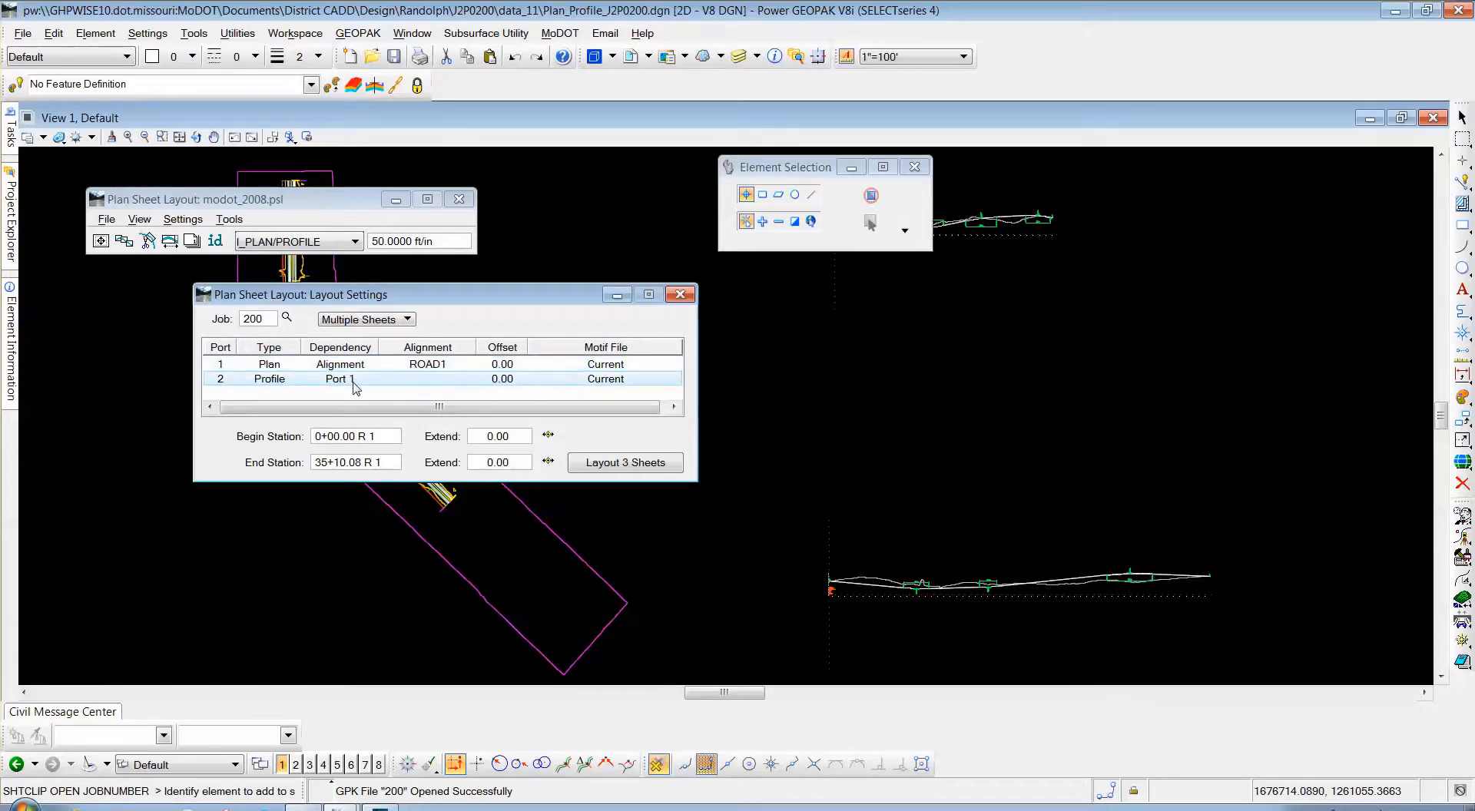
pyautogui.doubleClick(354, 385)
pyautogui.moveTo(694, 201); pyautogui.dragTo(318, 191)
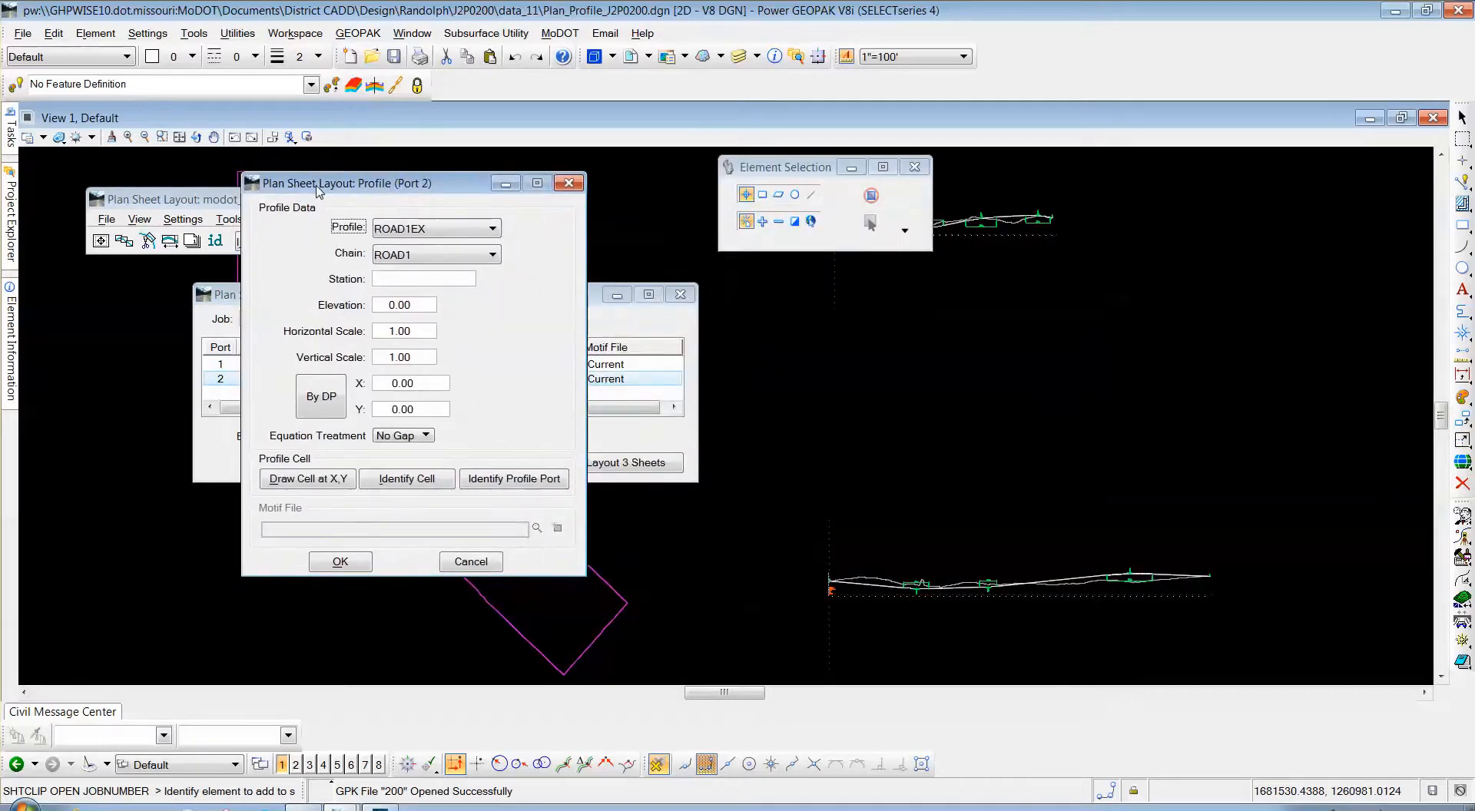
pyautogui.click(492, 229)
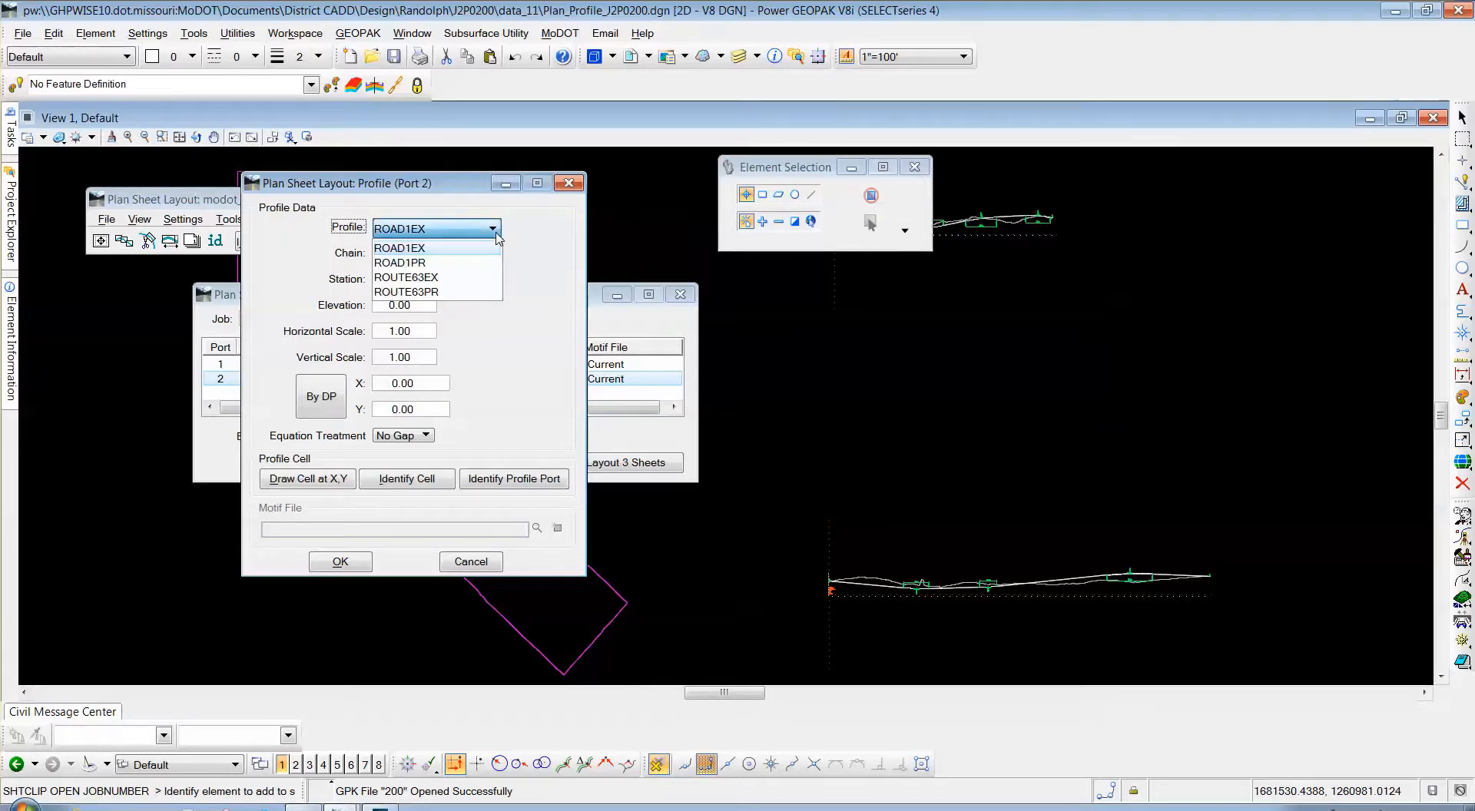
pyautogui.click(463, 264)
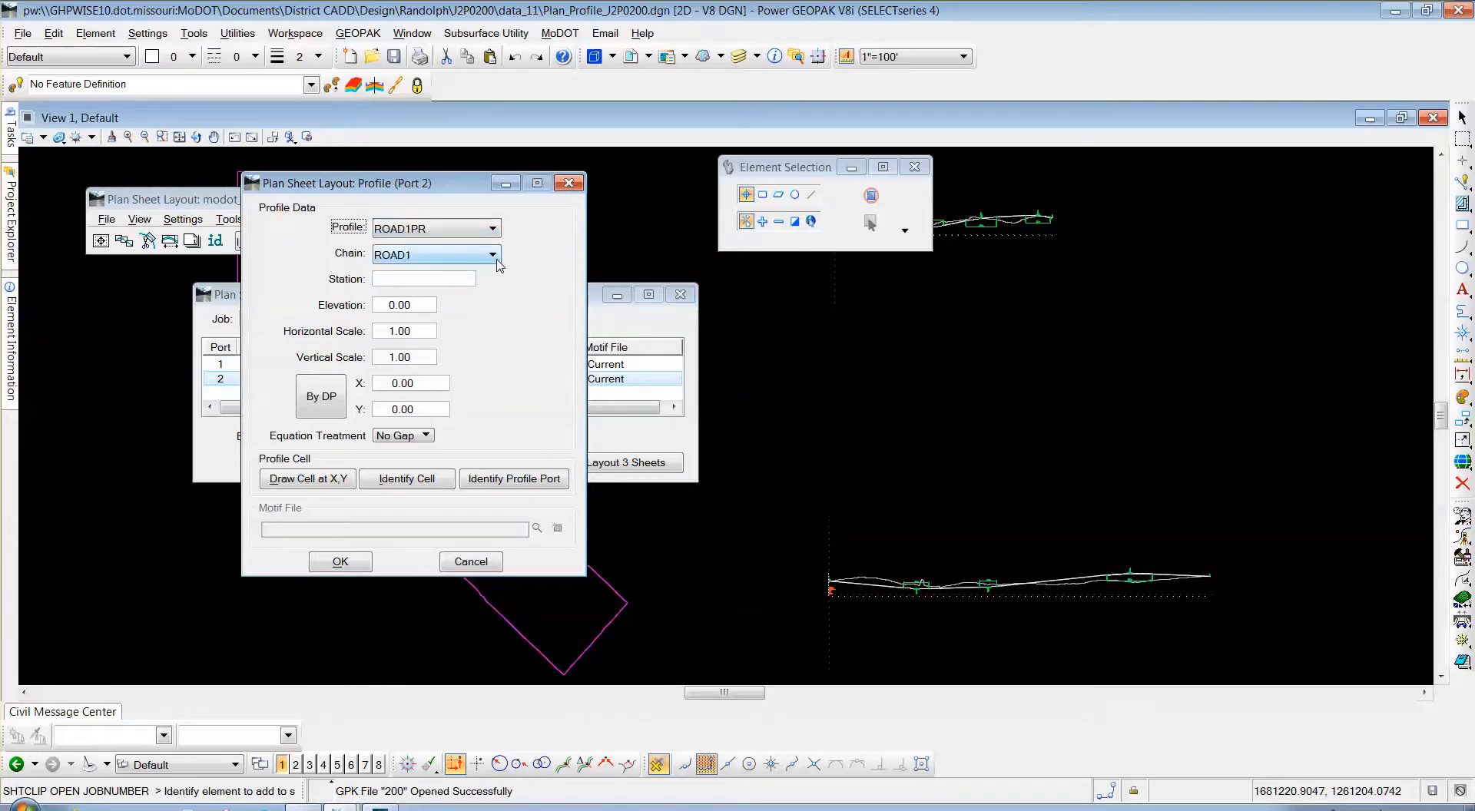
# Set the profile's reference station to 0+00.00 R 1, elevation to 800, horizontal scale to 50 and vertical scale to 10
pyautogui.click(438, 279)
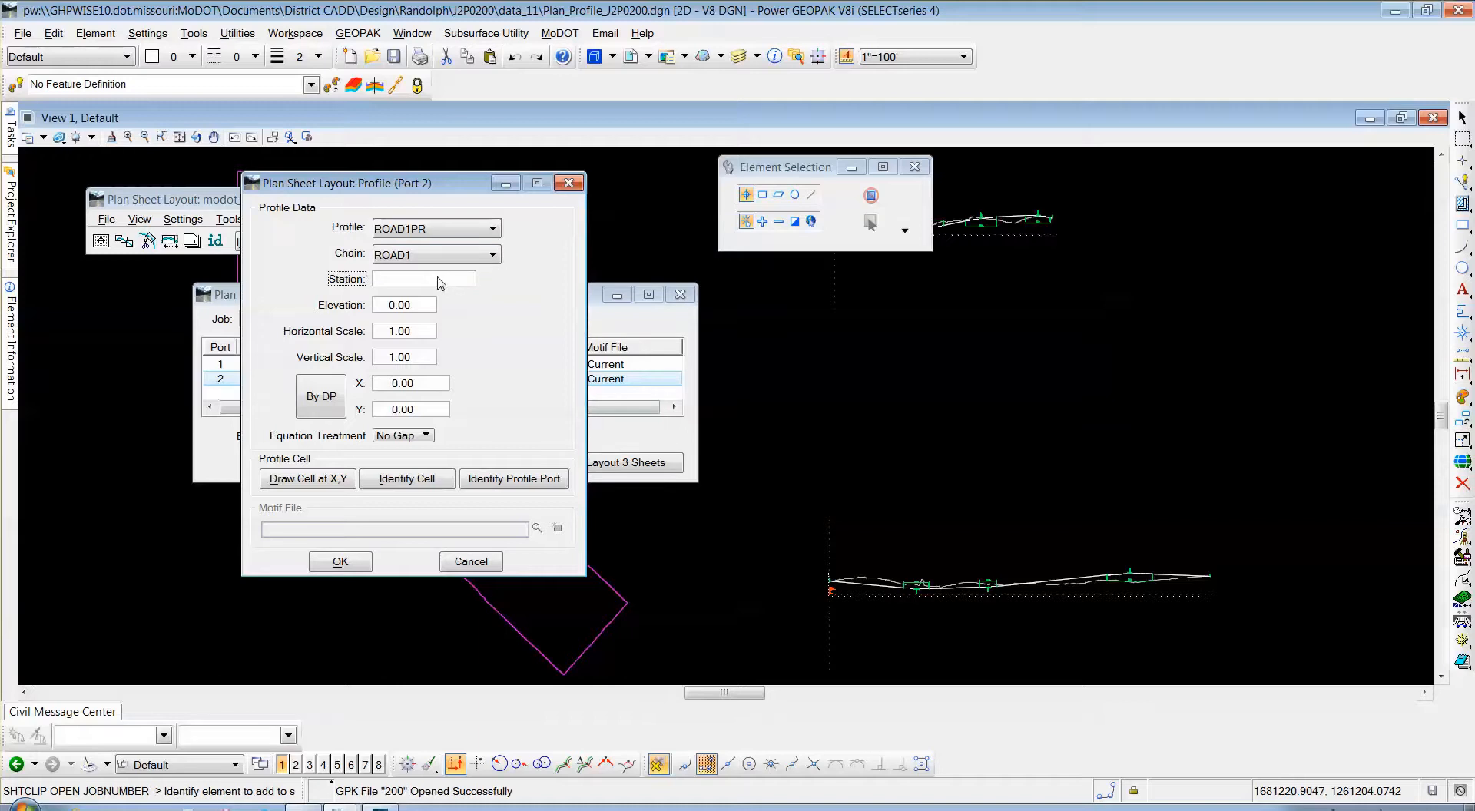
pyautogui.press('Tab')
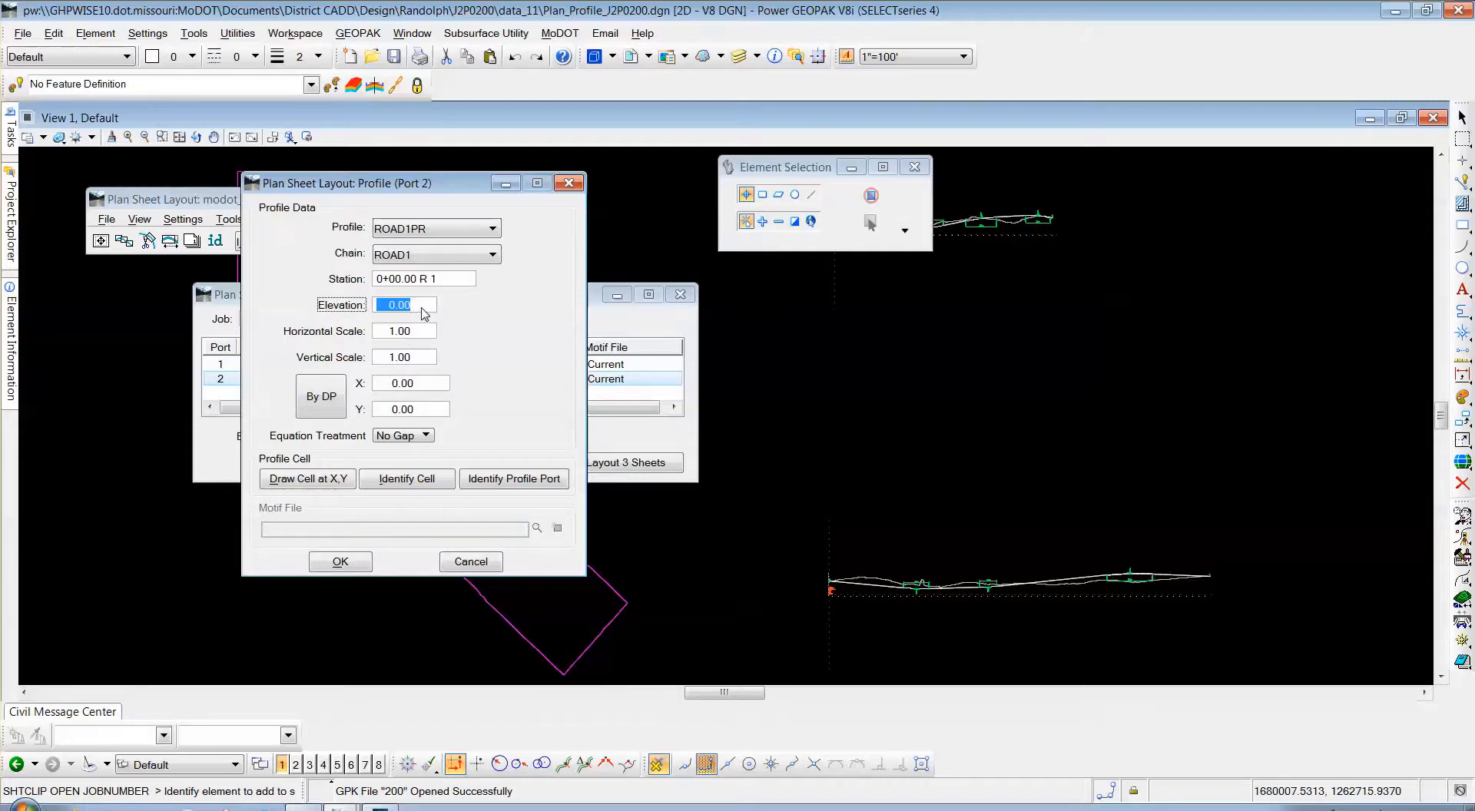
pyautogui.write('8')
pyautogui.press('Tab')
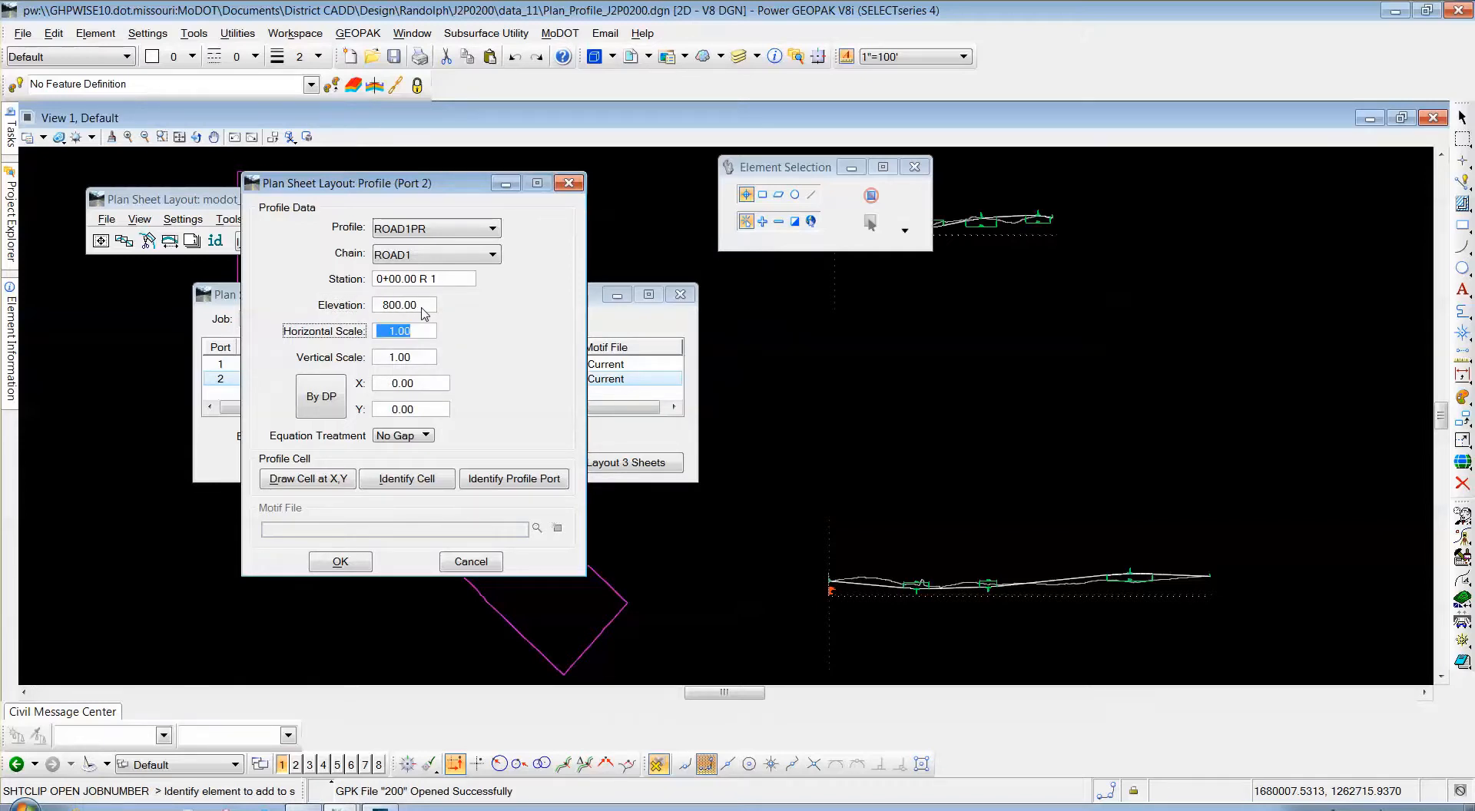
pyautogui.write('50')
pyautogui.press('Tab')
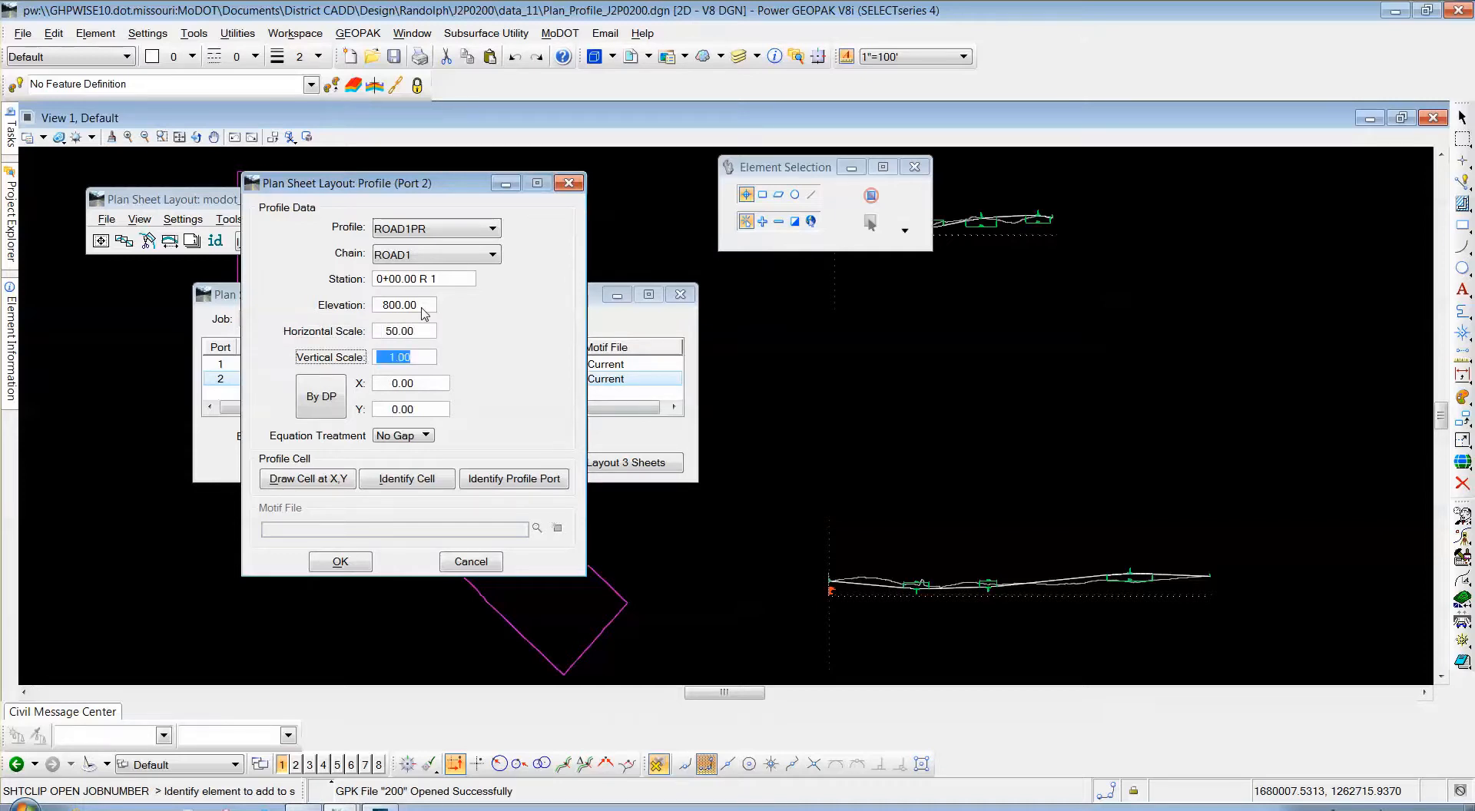
pyautogui.write('10')
pyautogui.press('Tab')
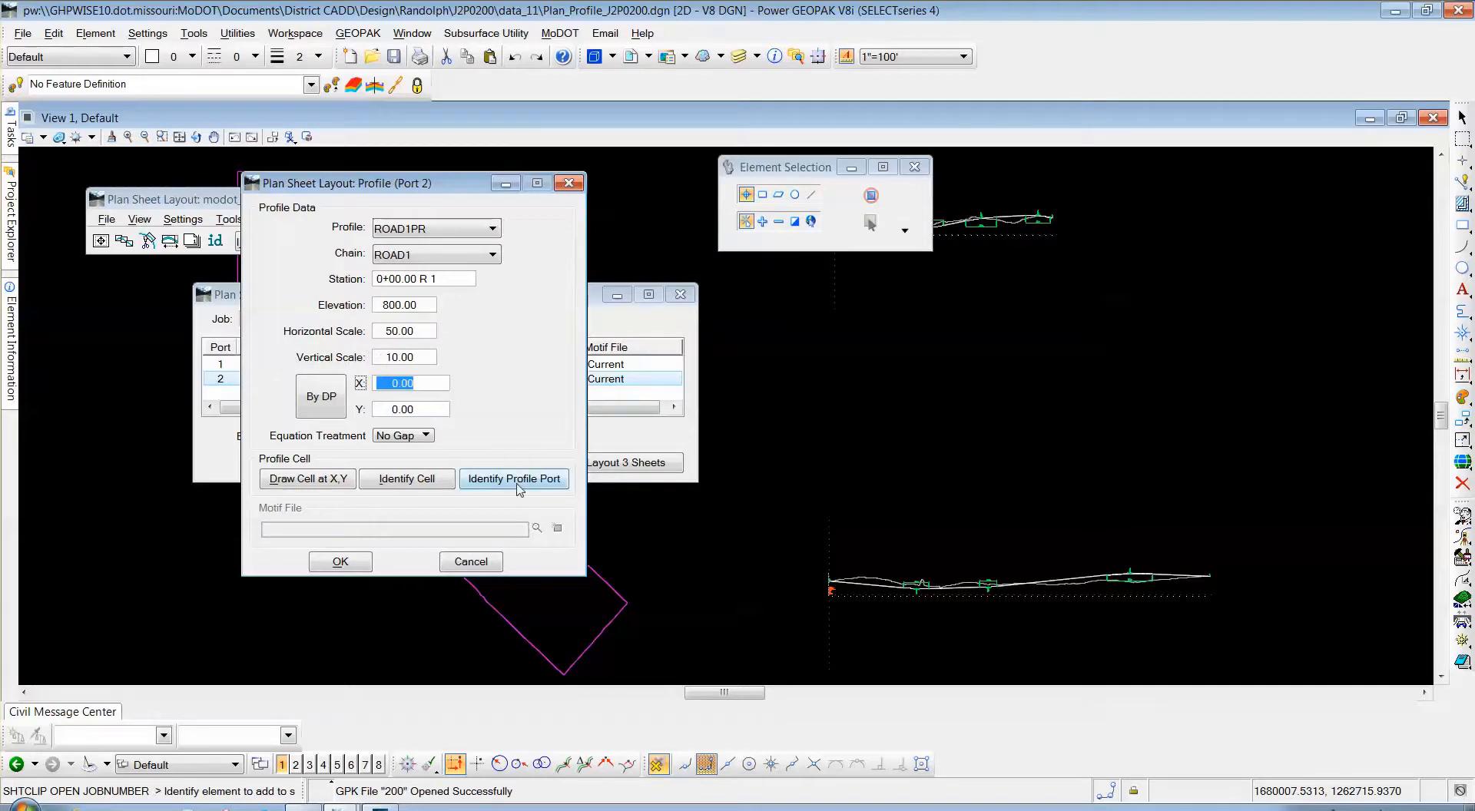
# Identify the upper profile's cell in the drawing to fill in its X and Y coordinates, and accept the port 2 settings
pyautogui.click(376, 479)
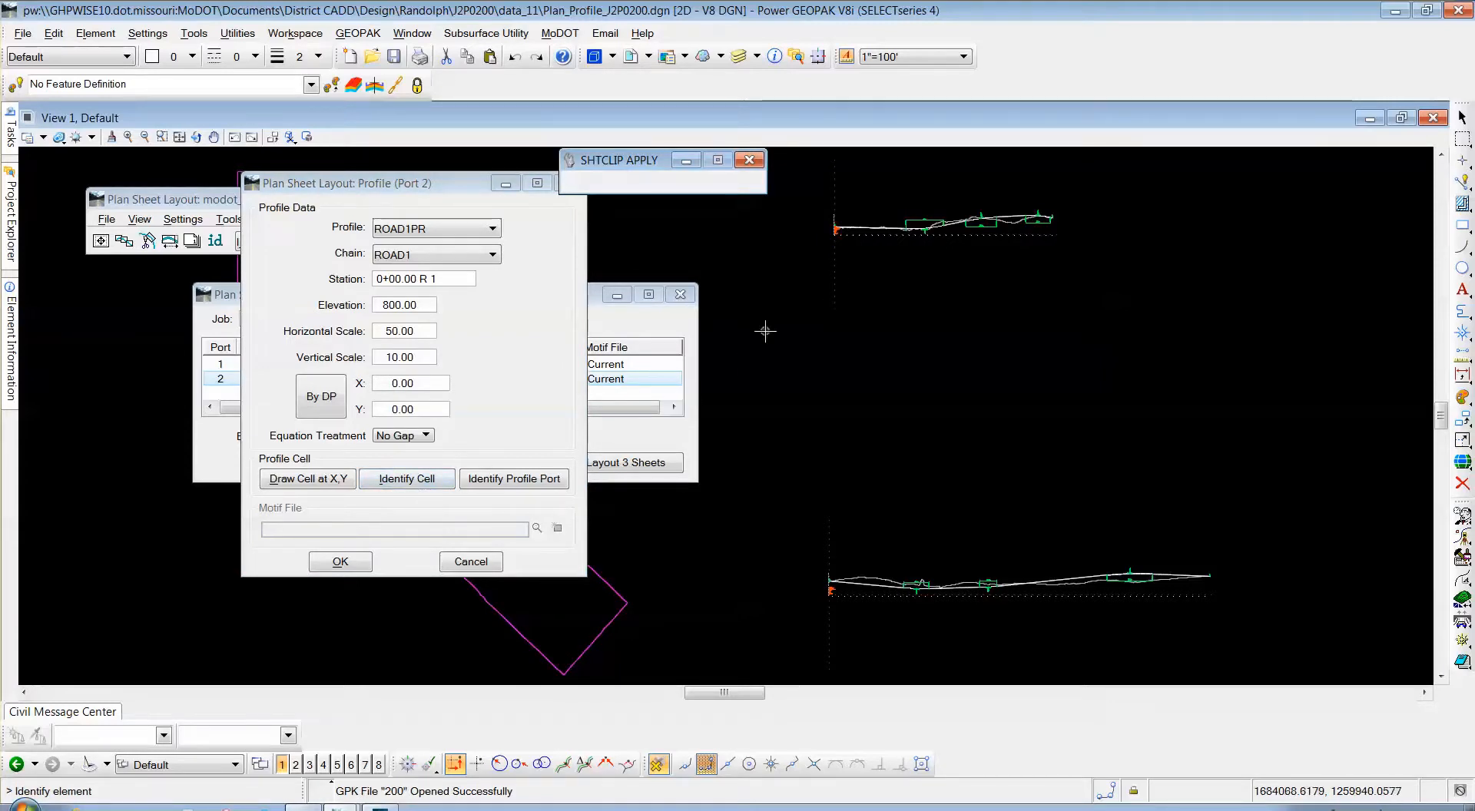
pyautogui.click(836, 265)
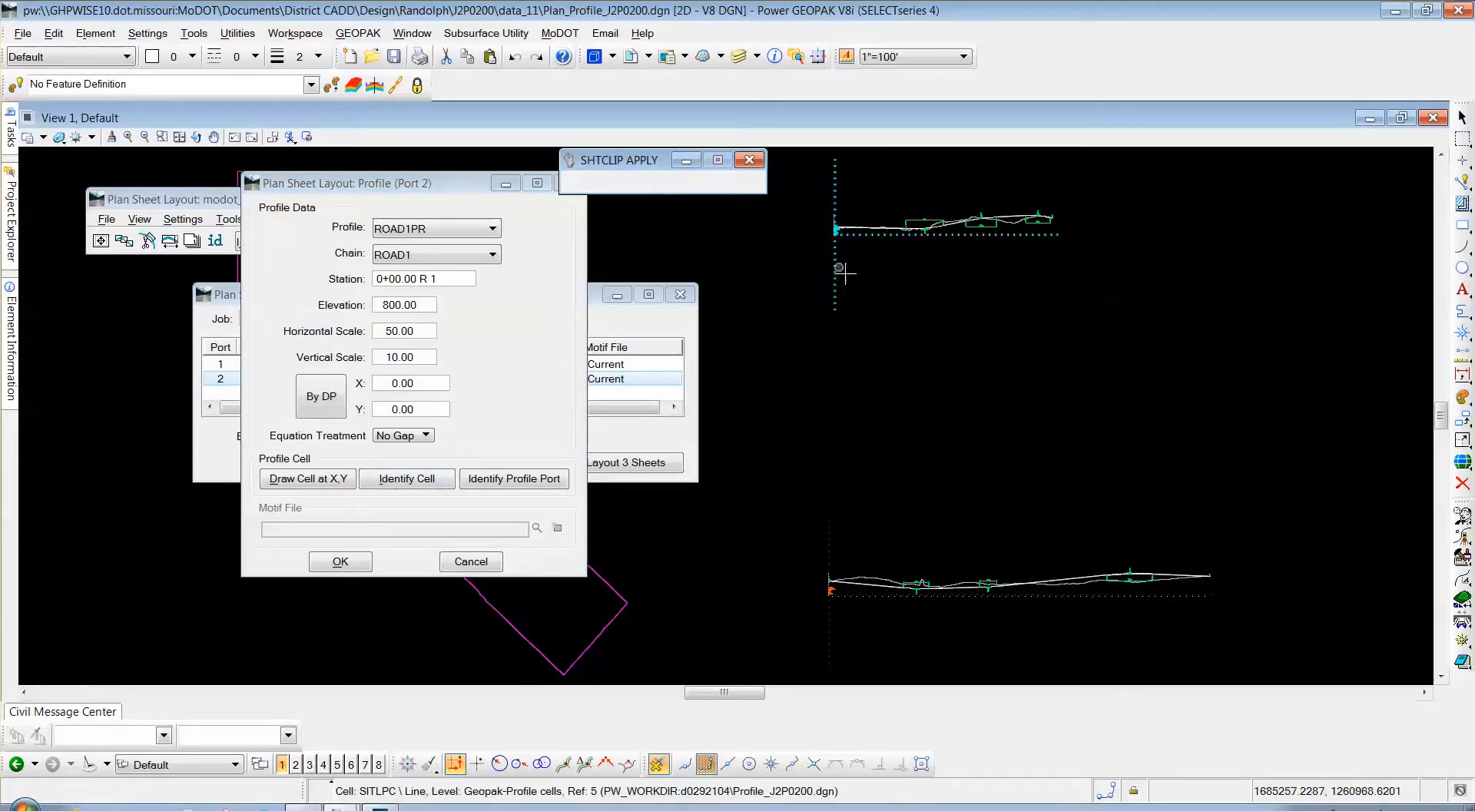
pyautogui.click(893, 299)
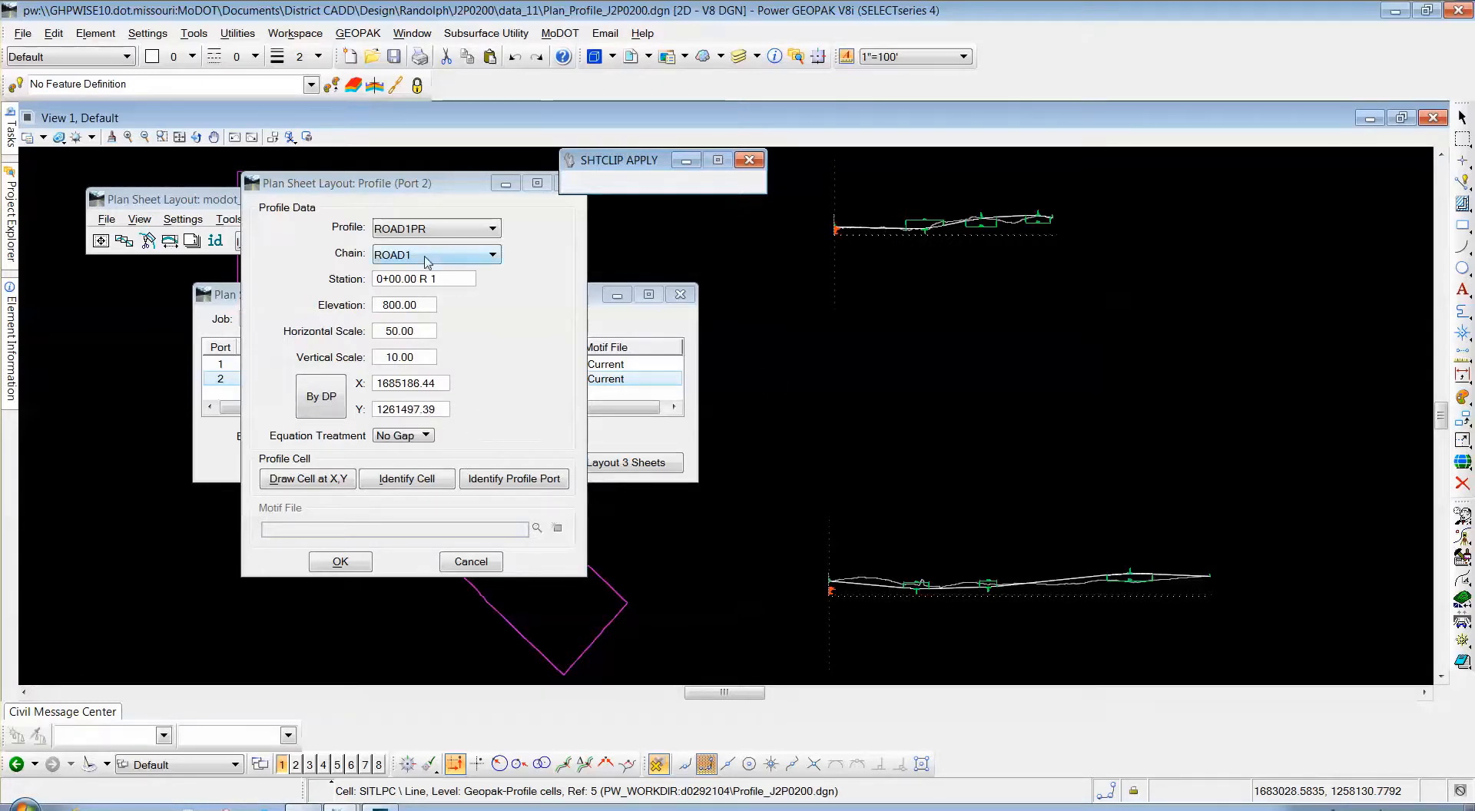
pyautogui.moveTo(389, 183); pyautogui.dragTo(407, 174)
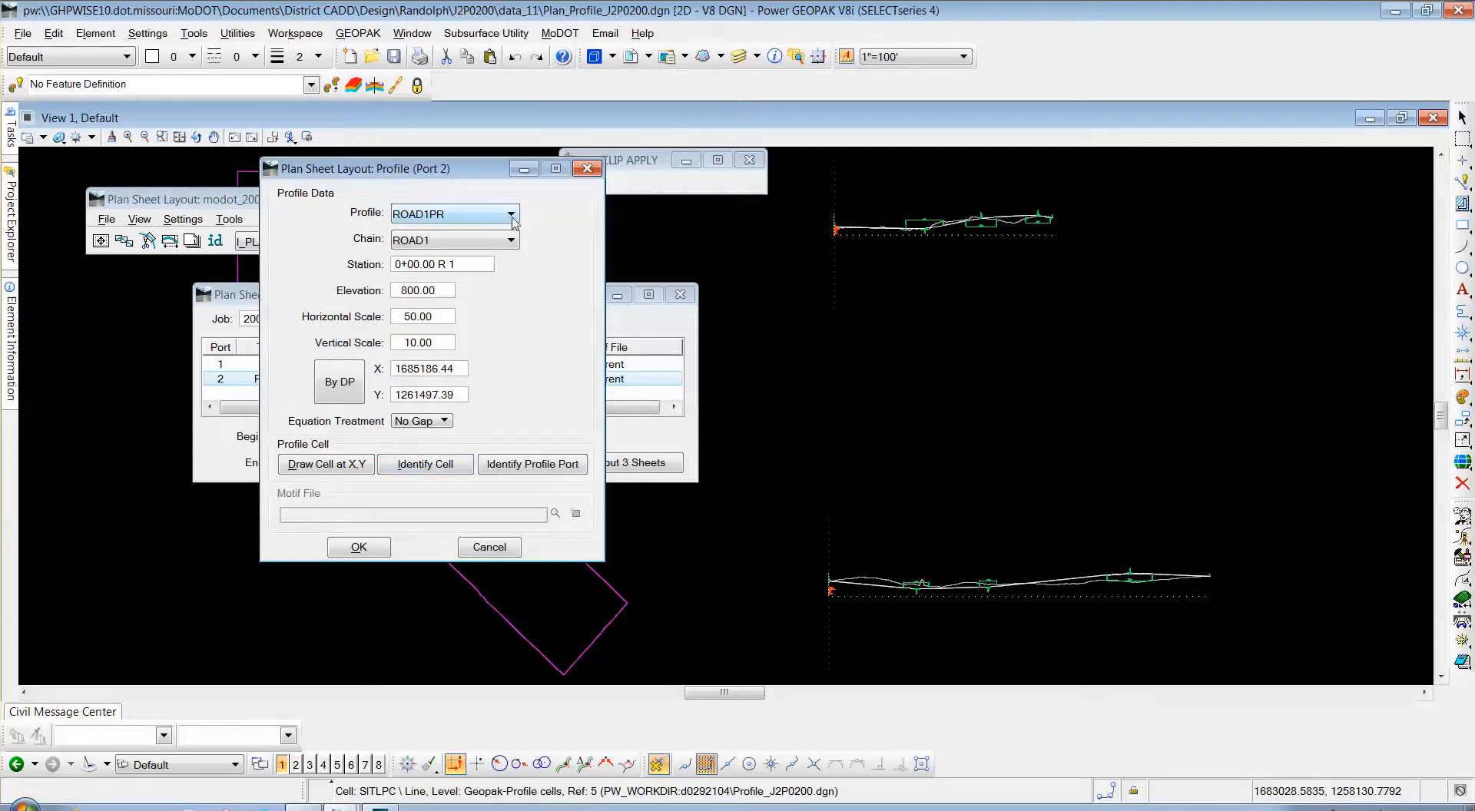
pyautogui.click(358, 547)
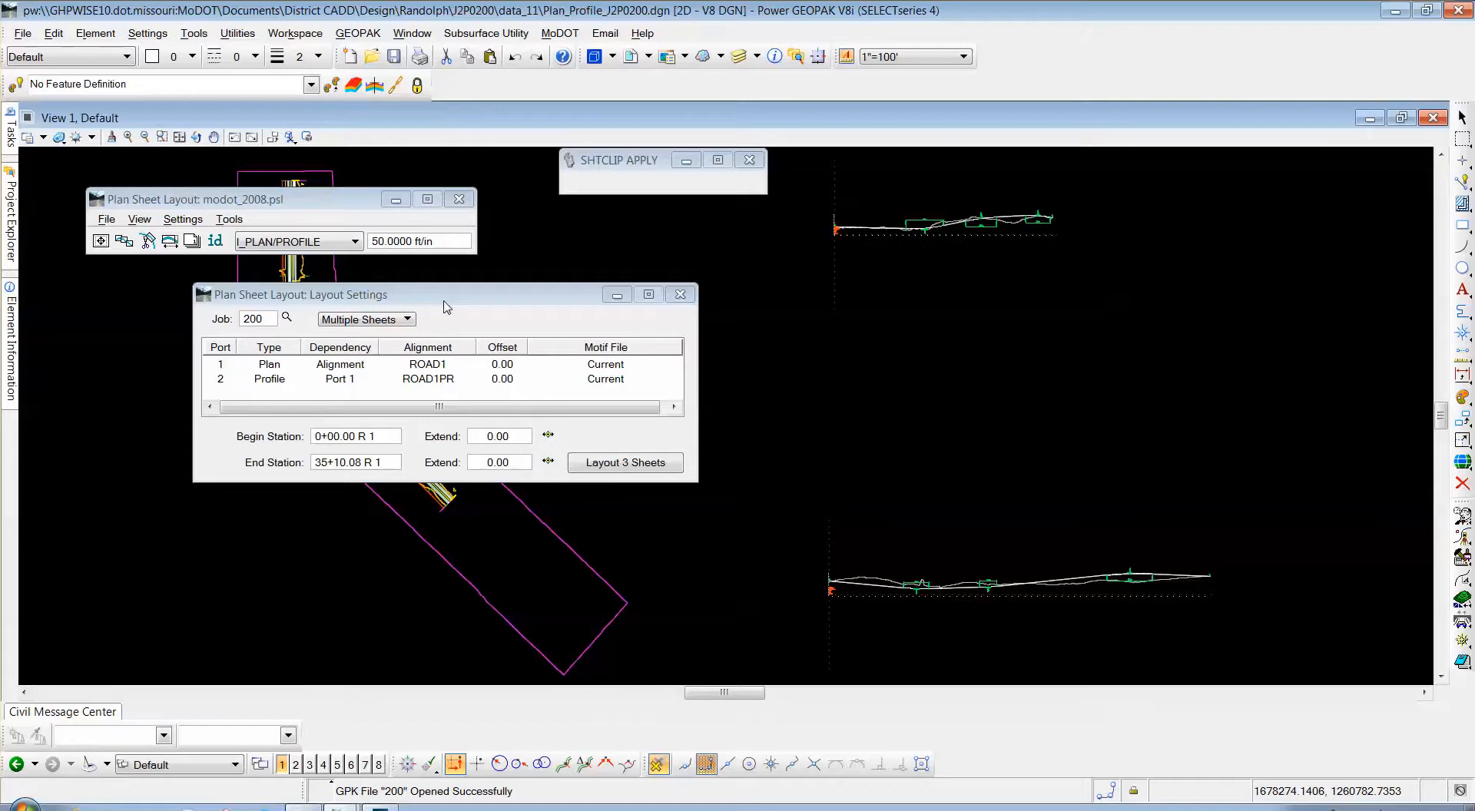
# Lay out the 3 plan and profile sheets along ROAD1 from station 0+00.00 to 35+10.08, without extending either end
pyautogui.moveTo(446, 307); pyautogui.dragTo(782, 294)
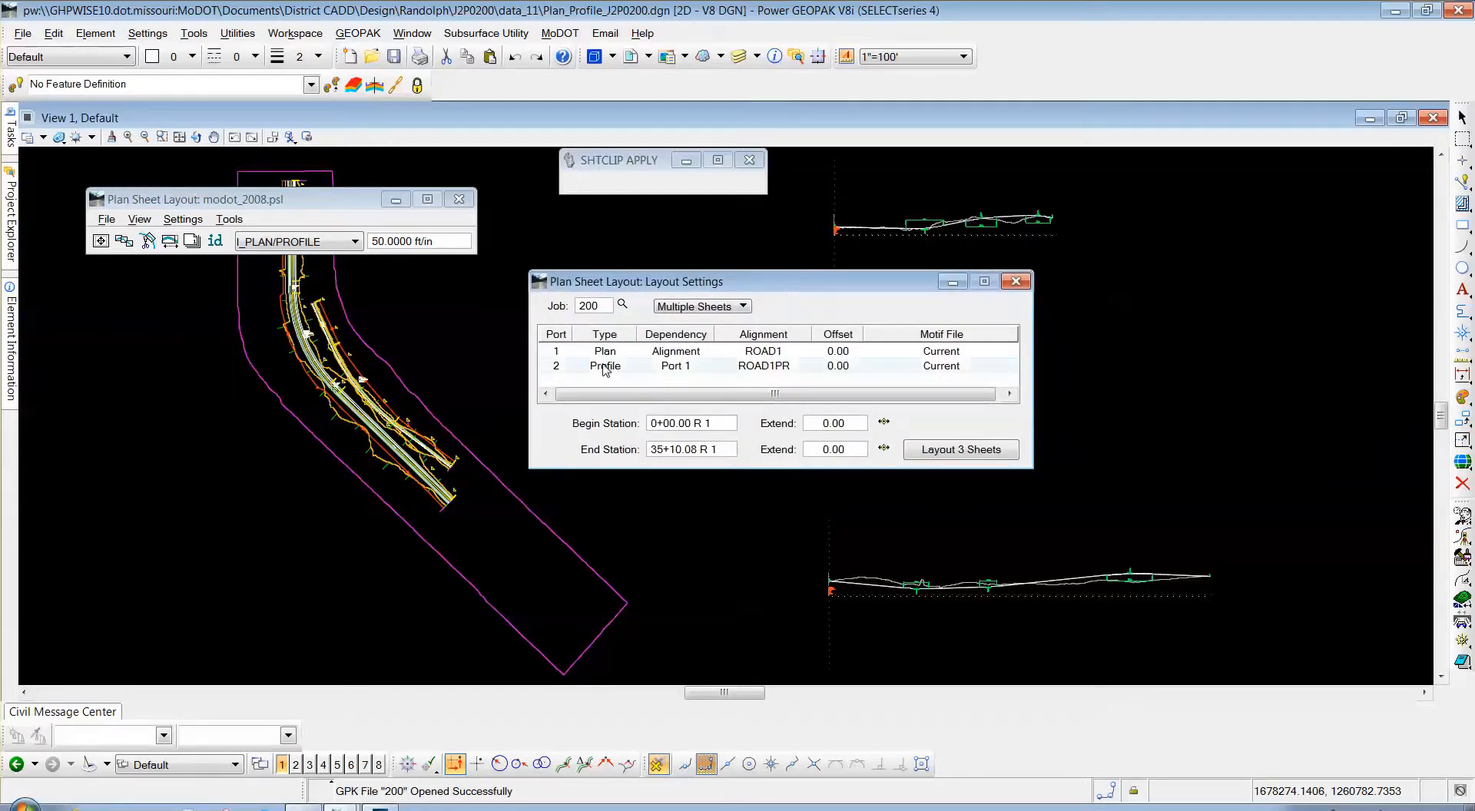
pyautogui.moveTo(638, 282); pyautogui.dragTo(187, 384)
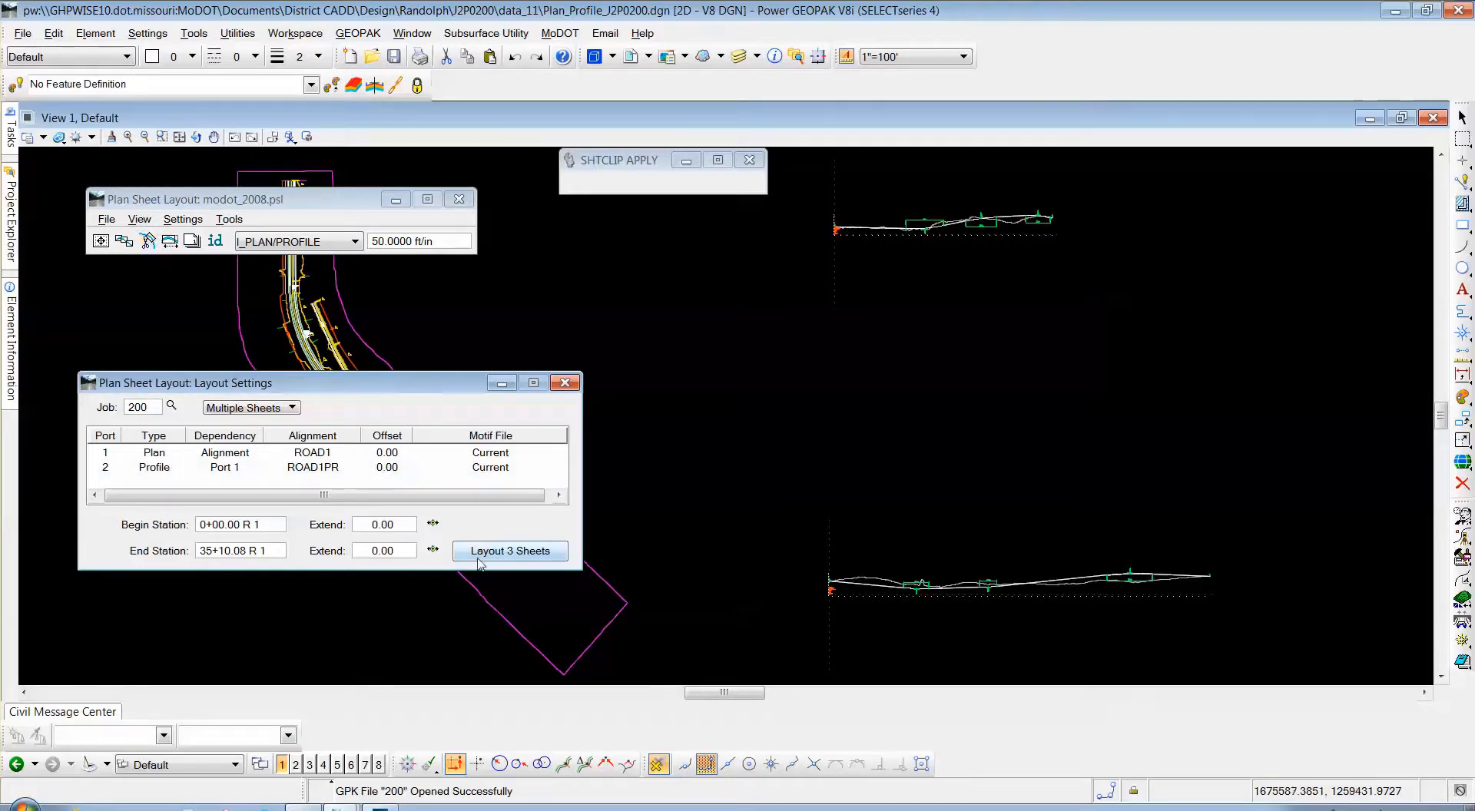
pyautogui.moveTo(426, 392); pyautogui.dragTo(424, 286)
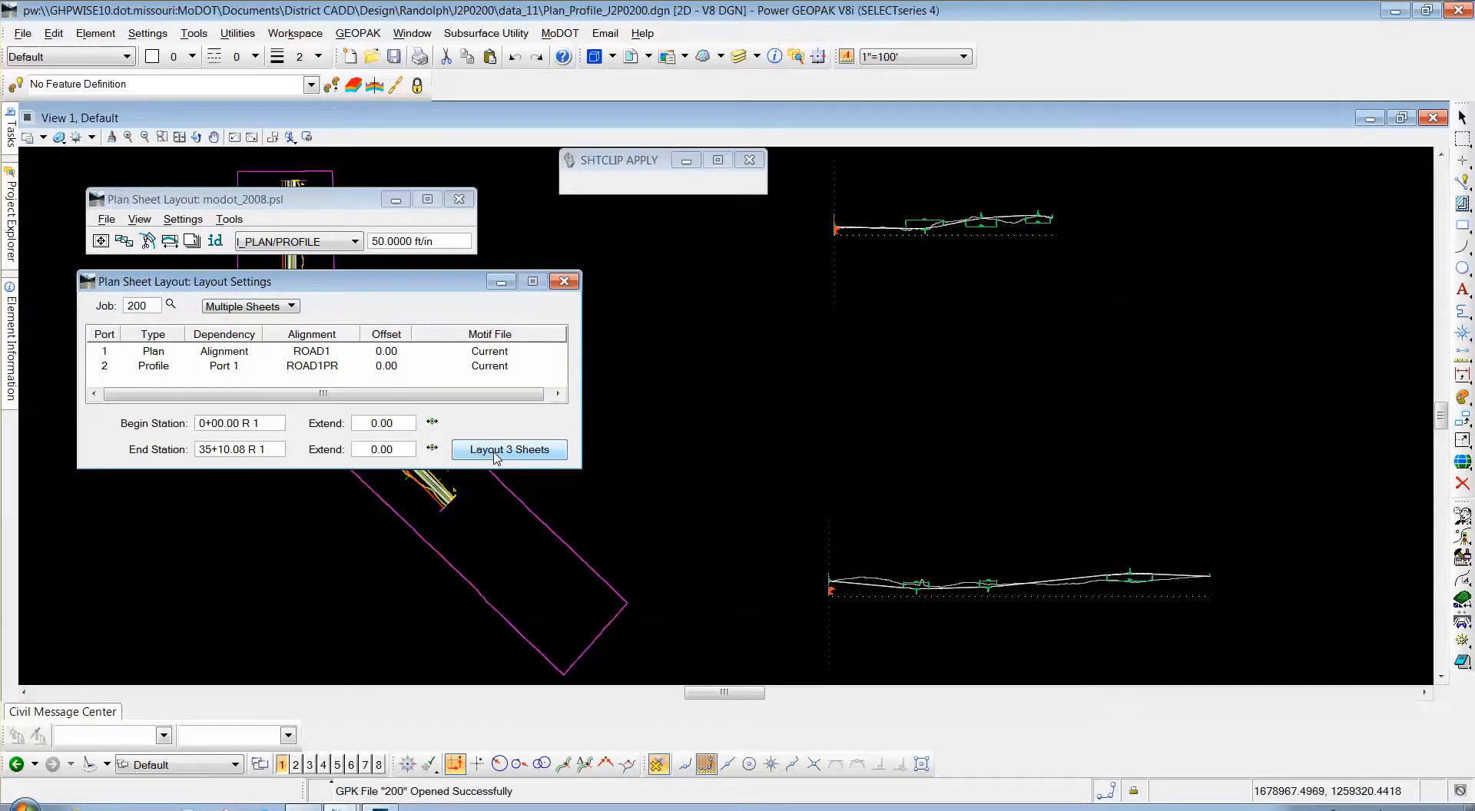
pyautogui.moveTo(436, 288); pyautogui.dragTo(436, 329)
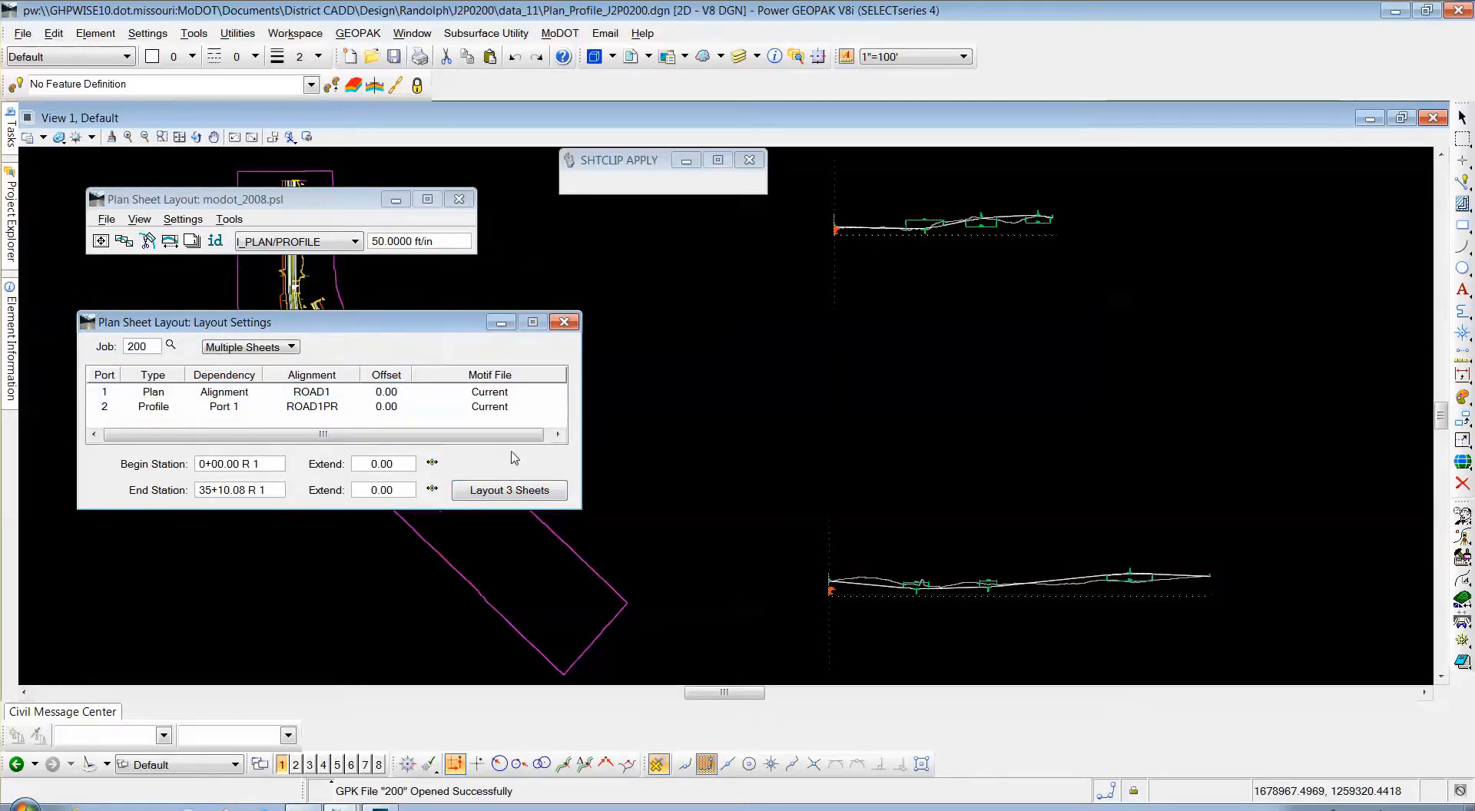
pyautogui.click(496, 492)
pyautogui.moveTo(451, 324); pyautogui.dragTo(1125, 381)
# Examine the sheet outlines placed along the ROAD1 alignment and over its profile
pyautogui.scroll(2, 456, 395)
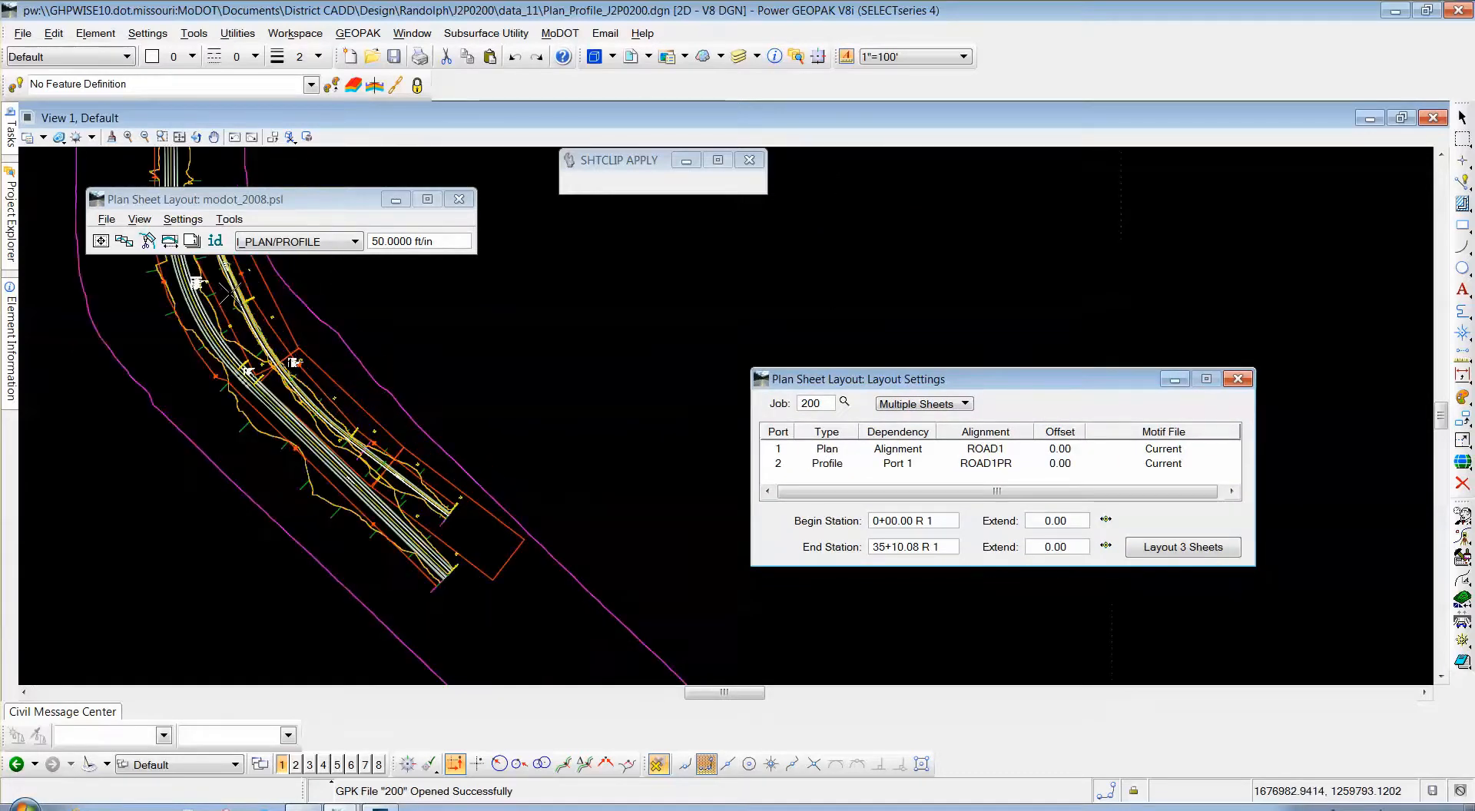
pyautogui.scroll(-3, 430, 431)
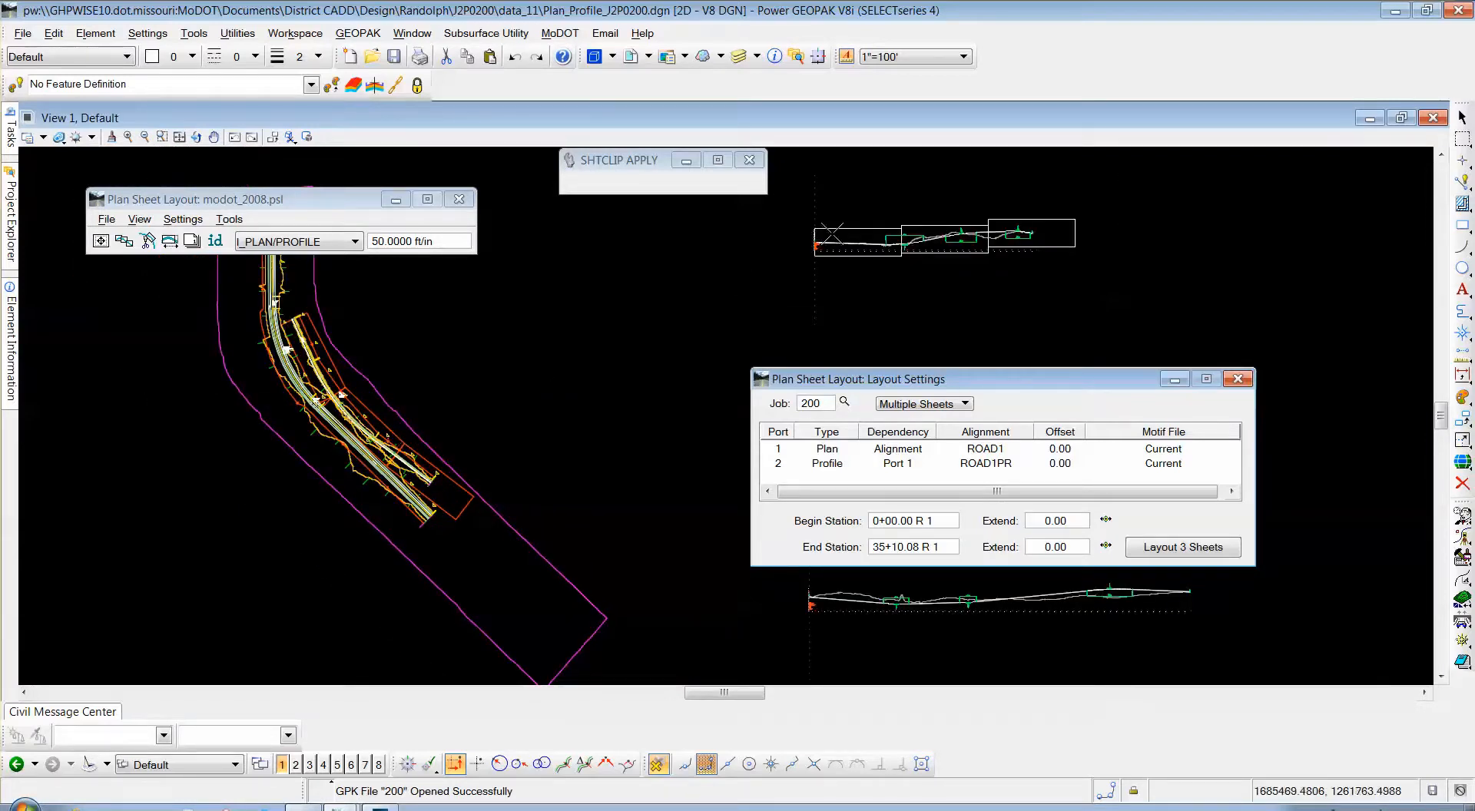
pyautogui.scroll(2, 846, 230)
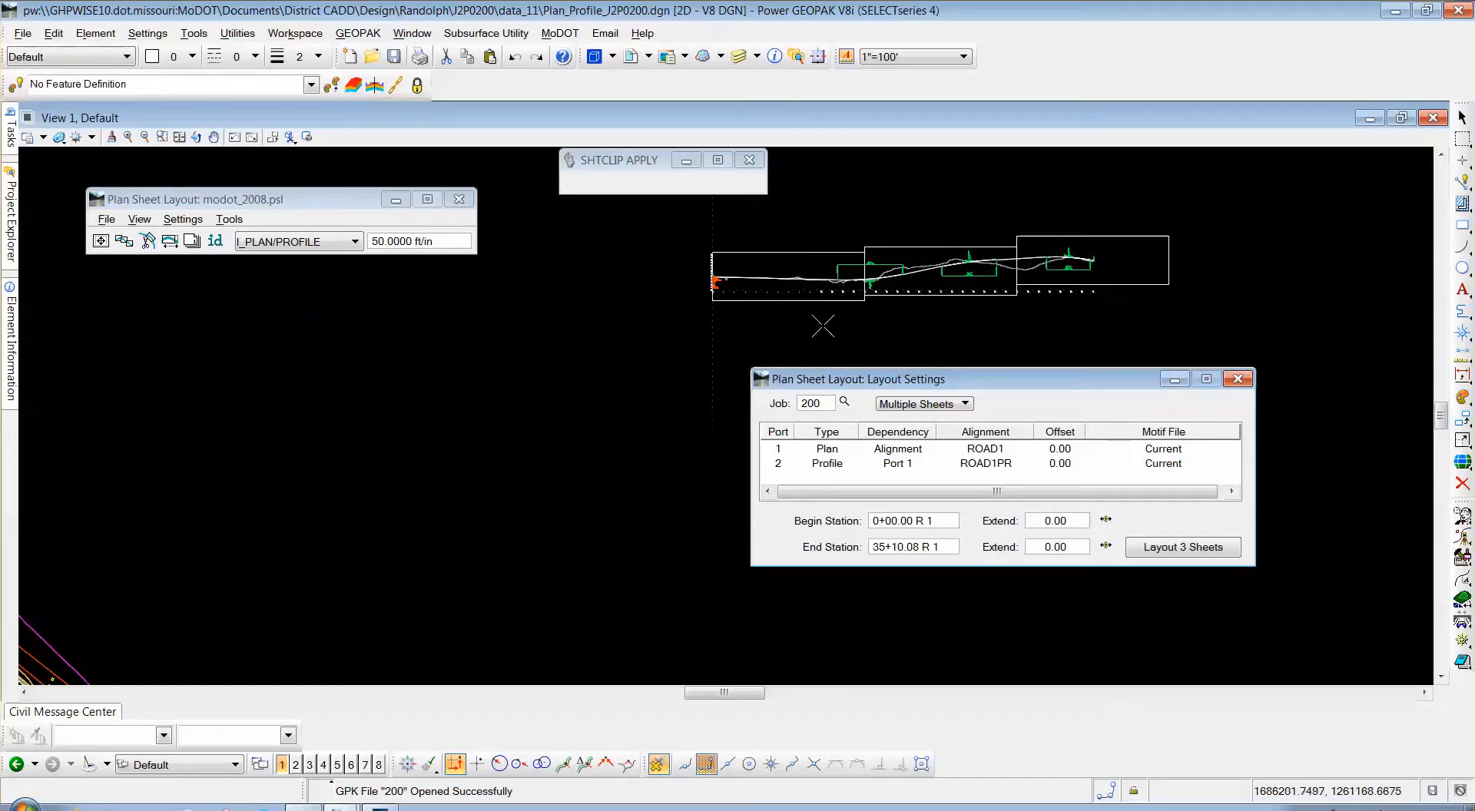
pyautogui.scroll(-2, 822, 318)
pyautogui.scroll(5, 300, 470)
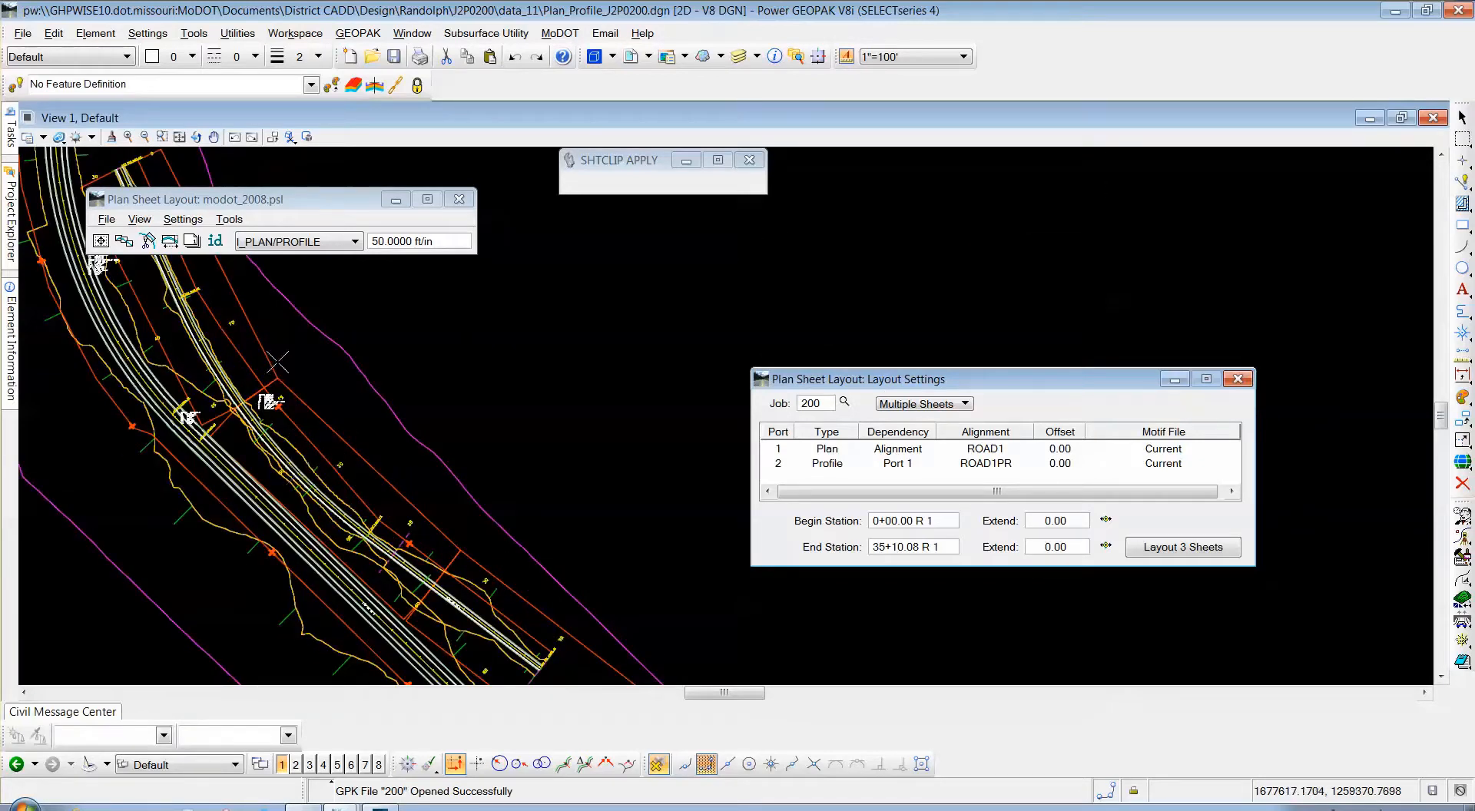
pyautogui.moveTo(254, 199); pyautogui.dragTo(281, 187)
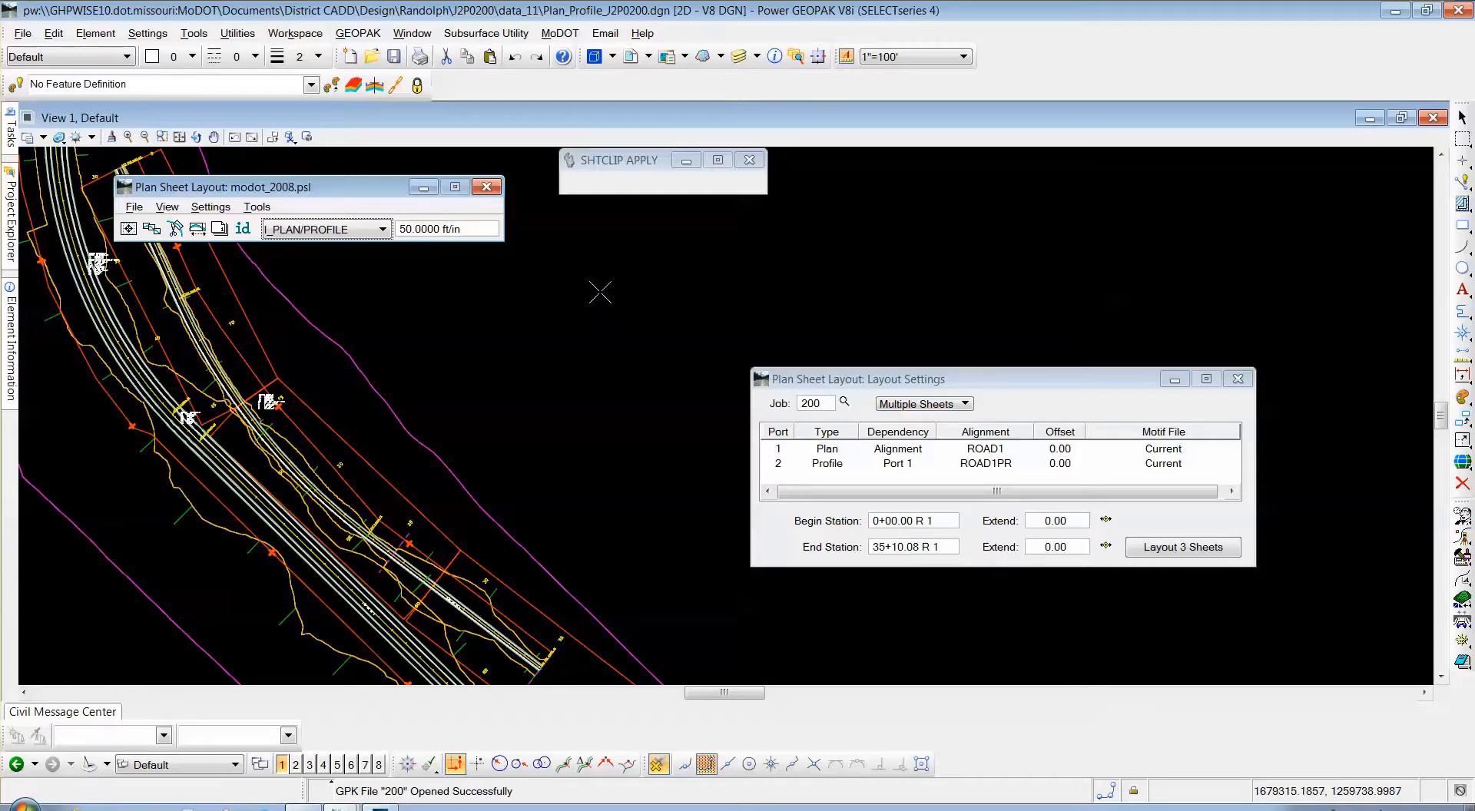
pyautogui.click(962, 386)
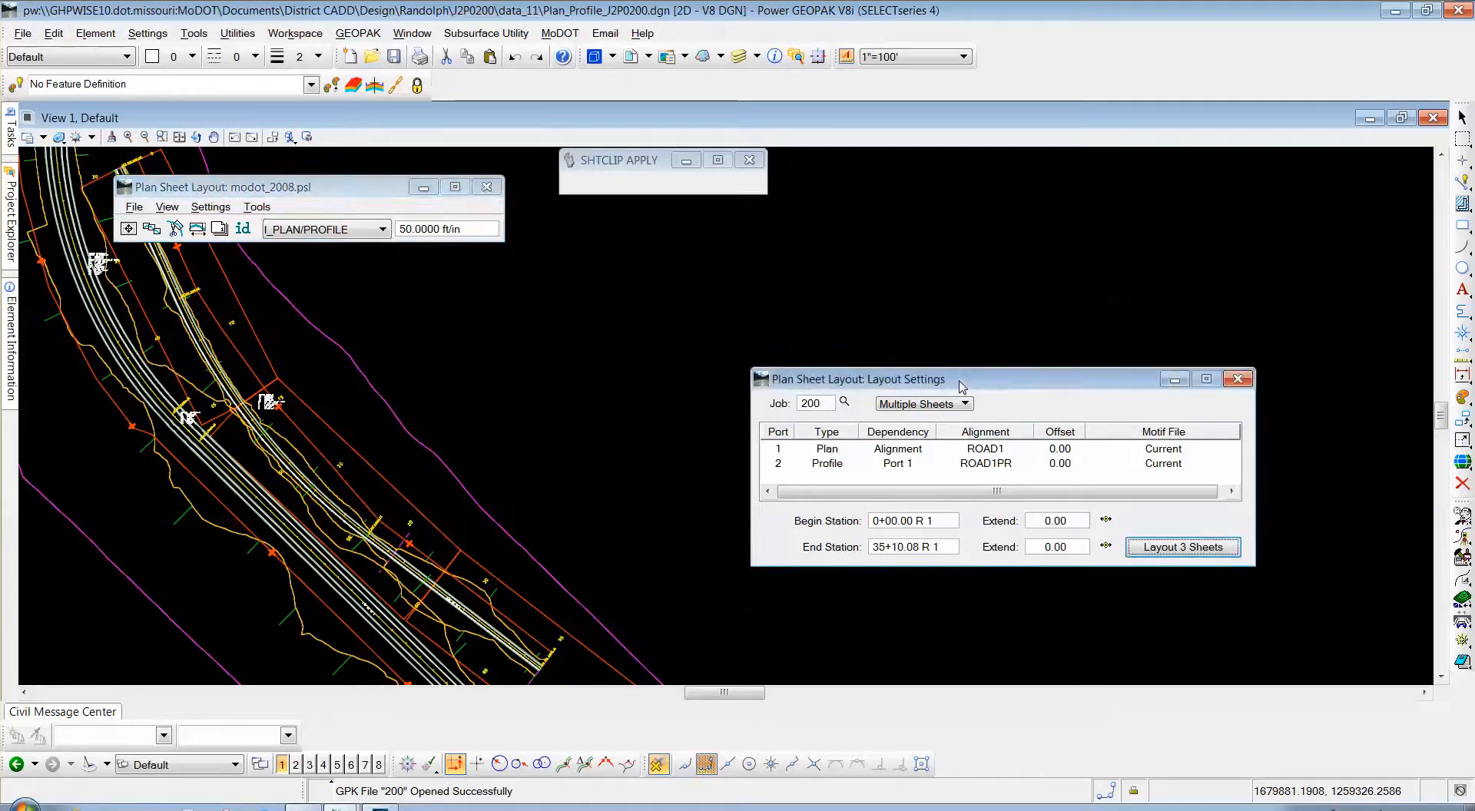
# Open Clip Sheets and choose the J2P0200 project's data_11 folder as the output directory
pyautogui.click(175, 229)
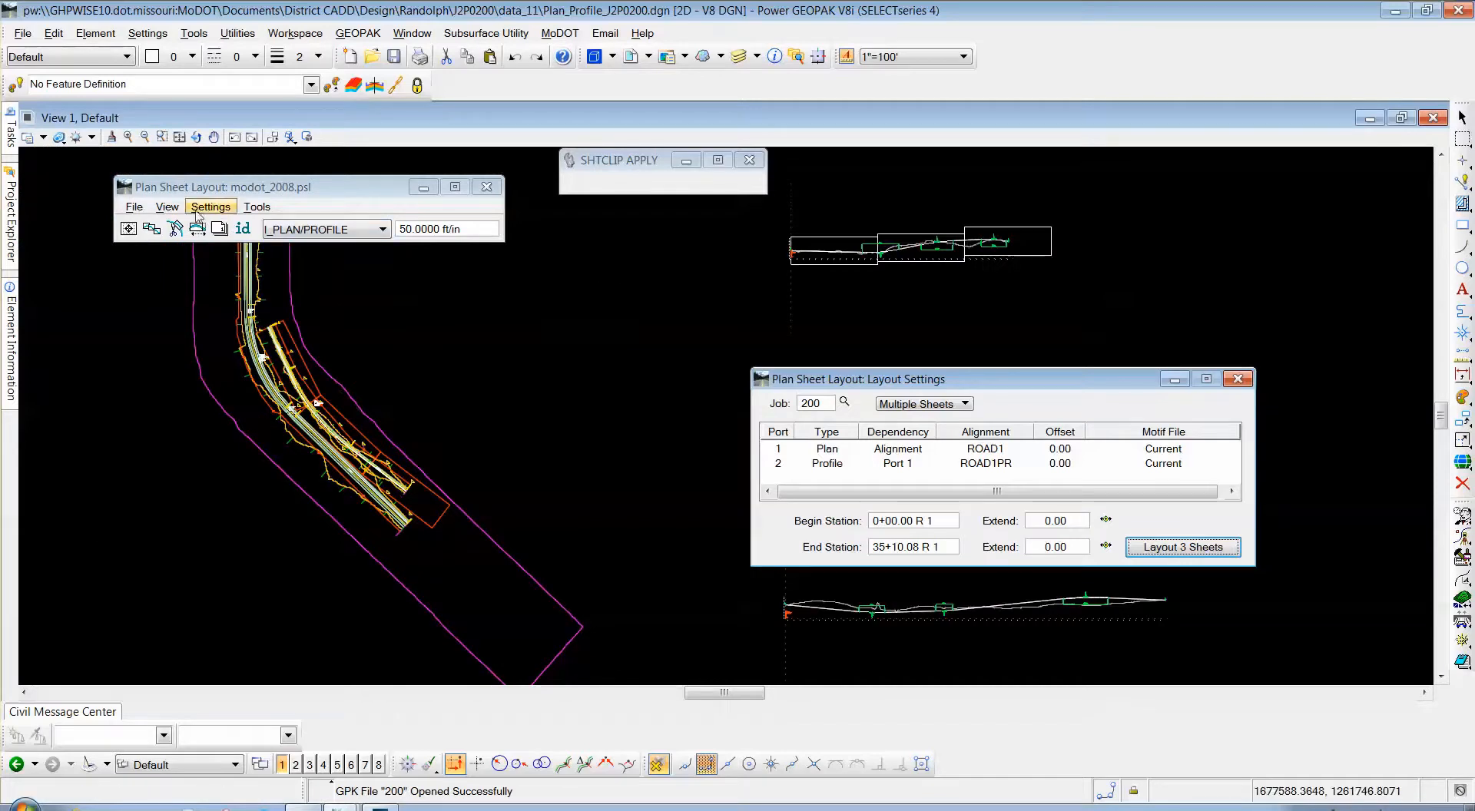
pyautogui.click(176, 229)
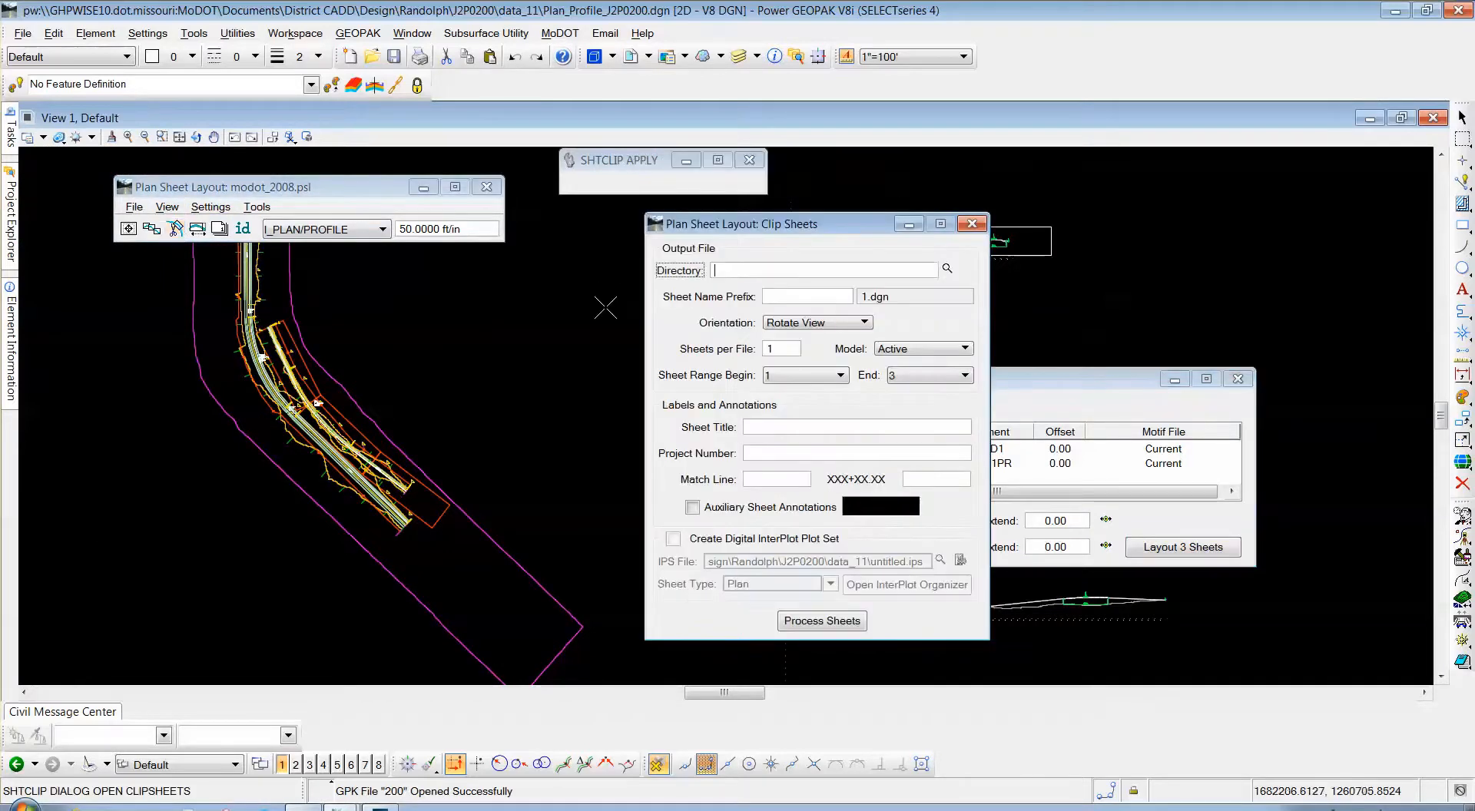
pyautogui.moveTo(759, 229); pyautogui.dragTo(825, 234)
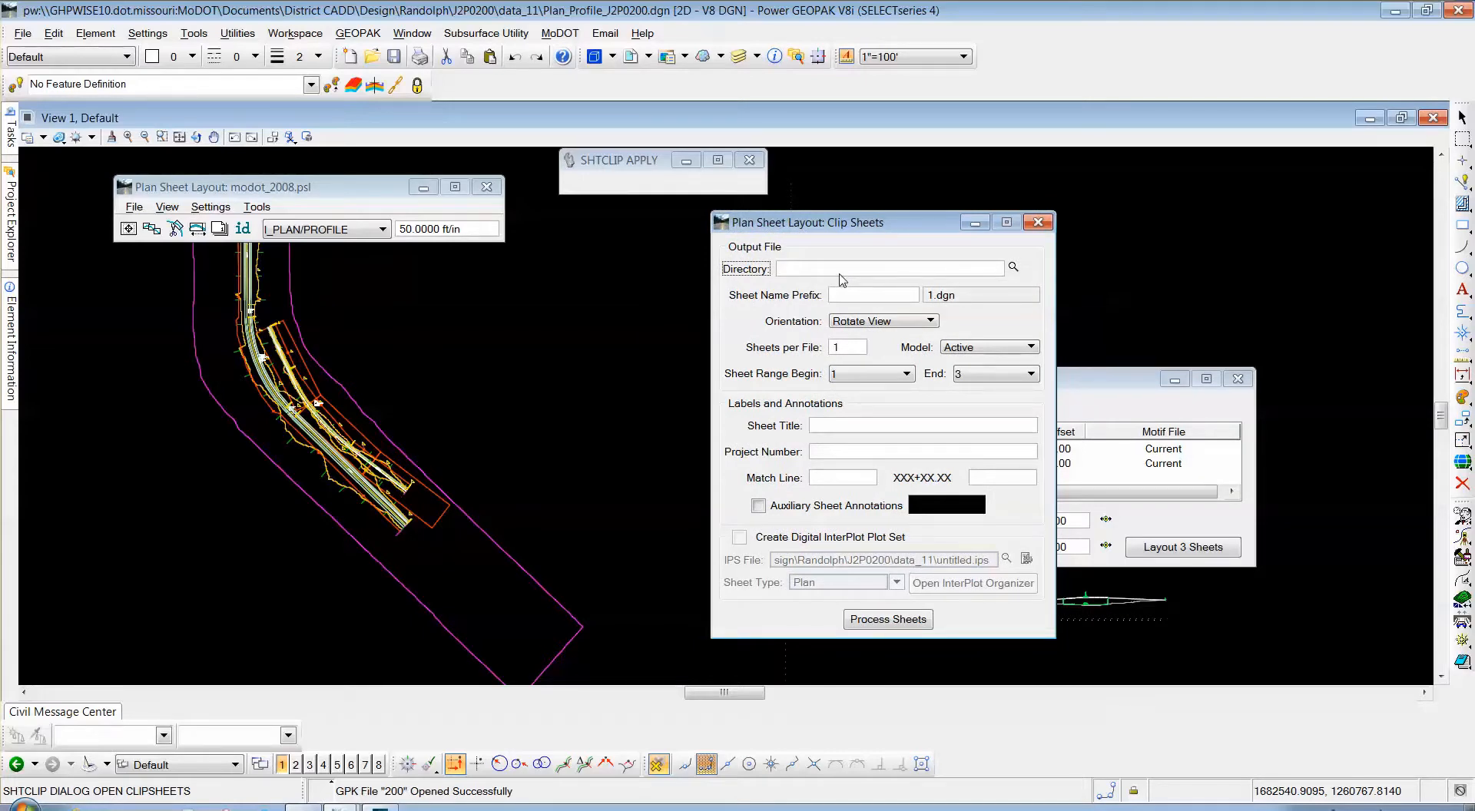
pyautogui.click(1014, 267)
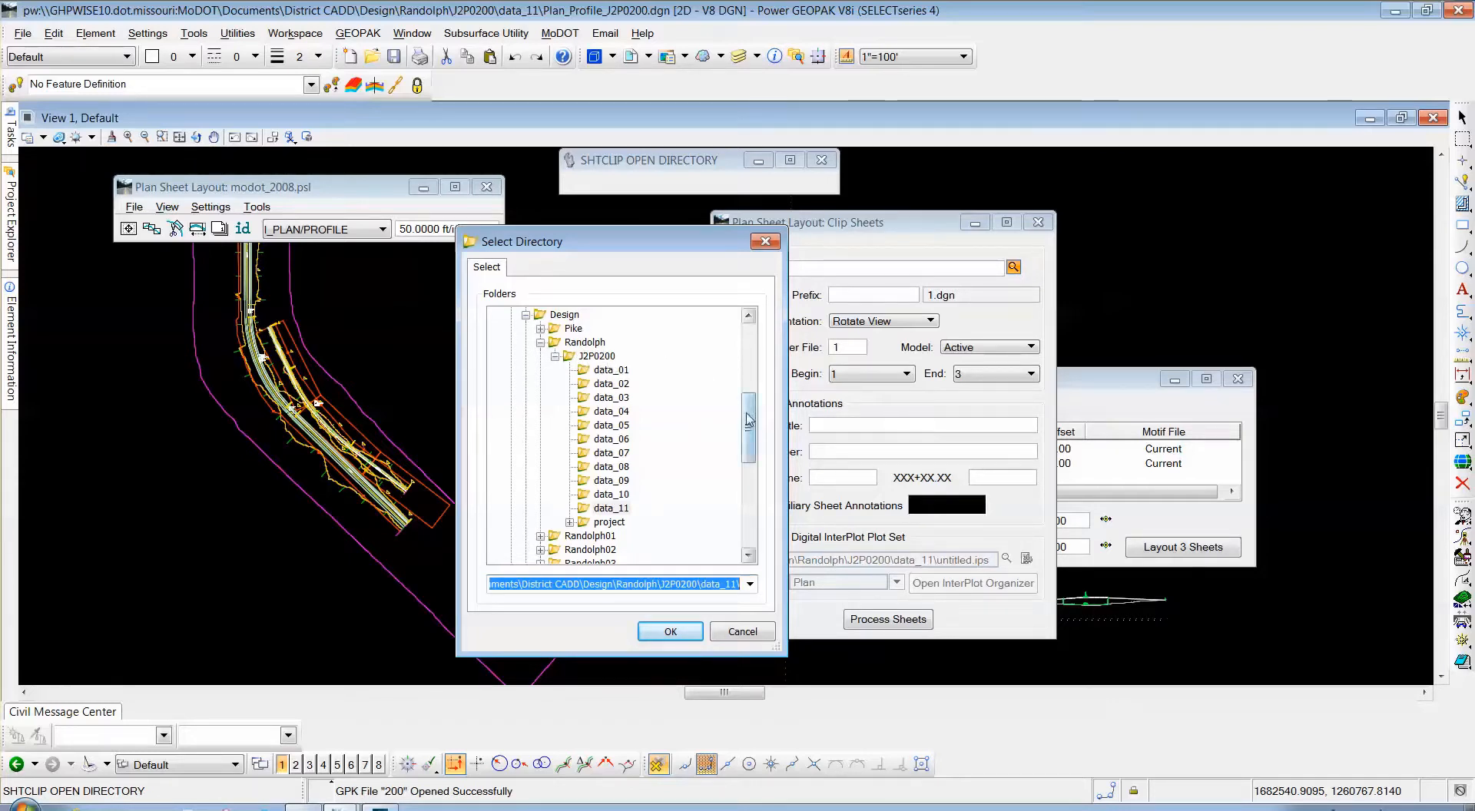
pyautogui.moveTo(749, 422)
pyautogui.mouseDown()
pyautogui.moveTo(750, 407)
pyautogui.moveTo(749, 420)
pyautogui.mouseUp()
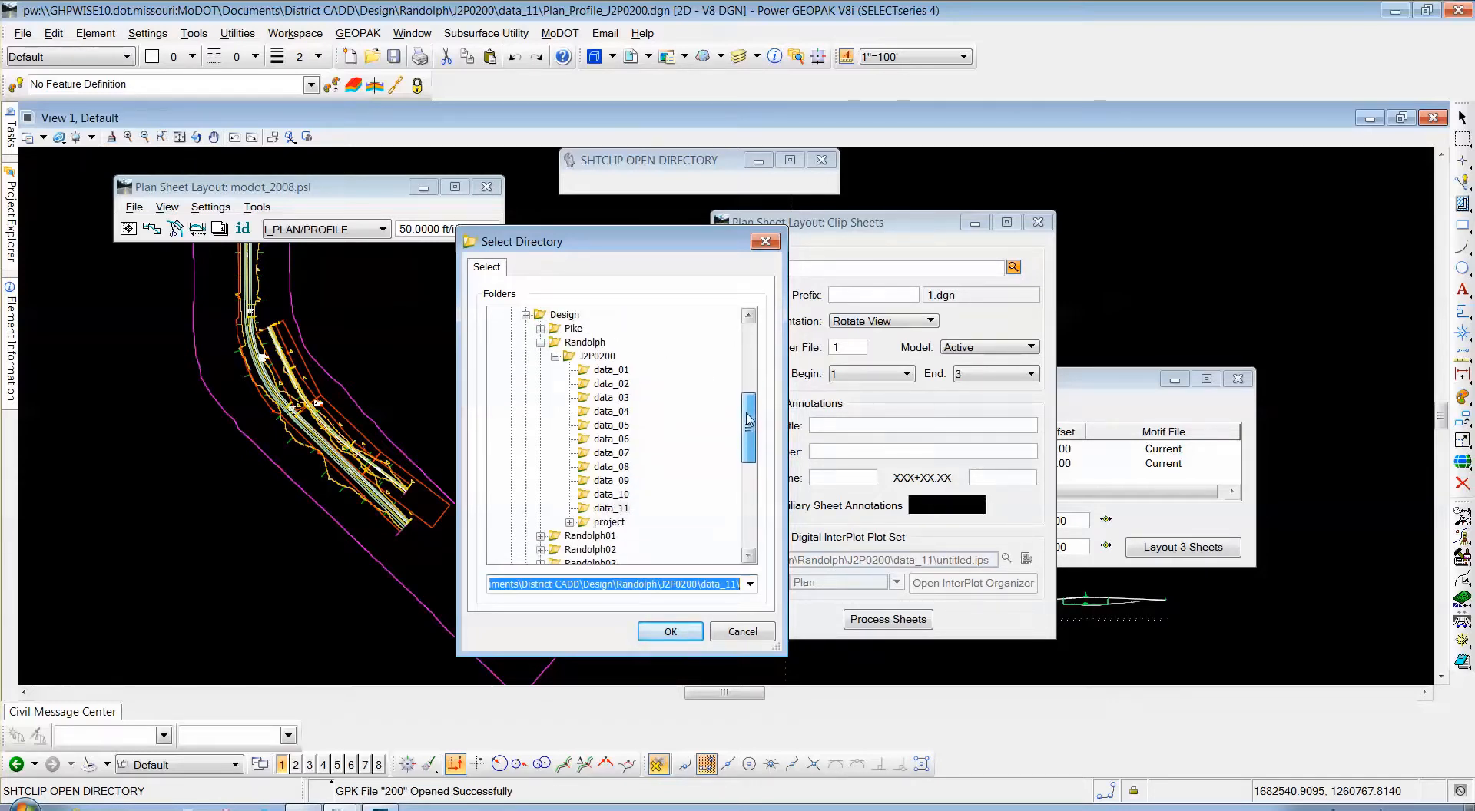
pyautogui.click(602, 510)
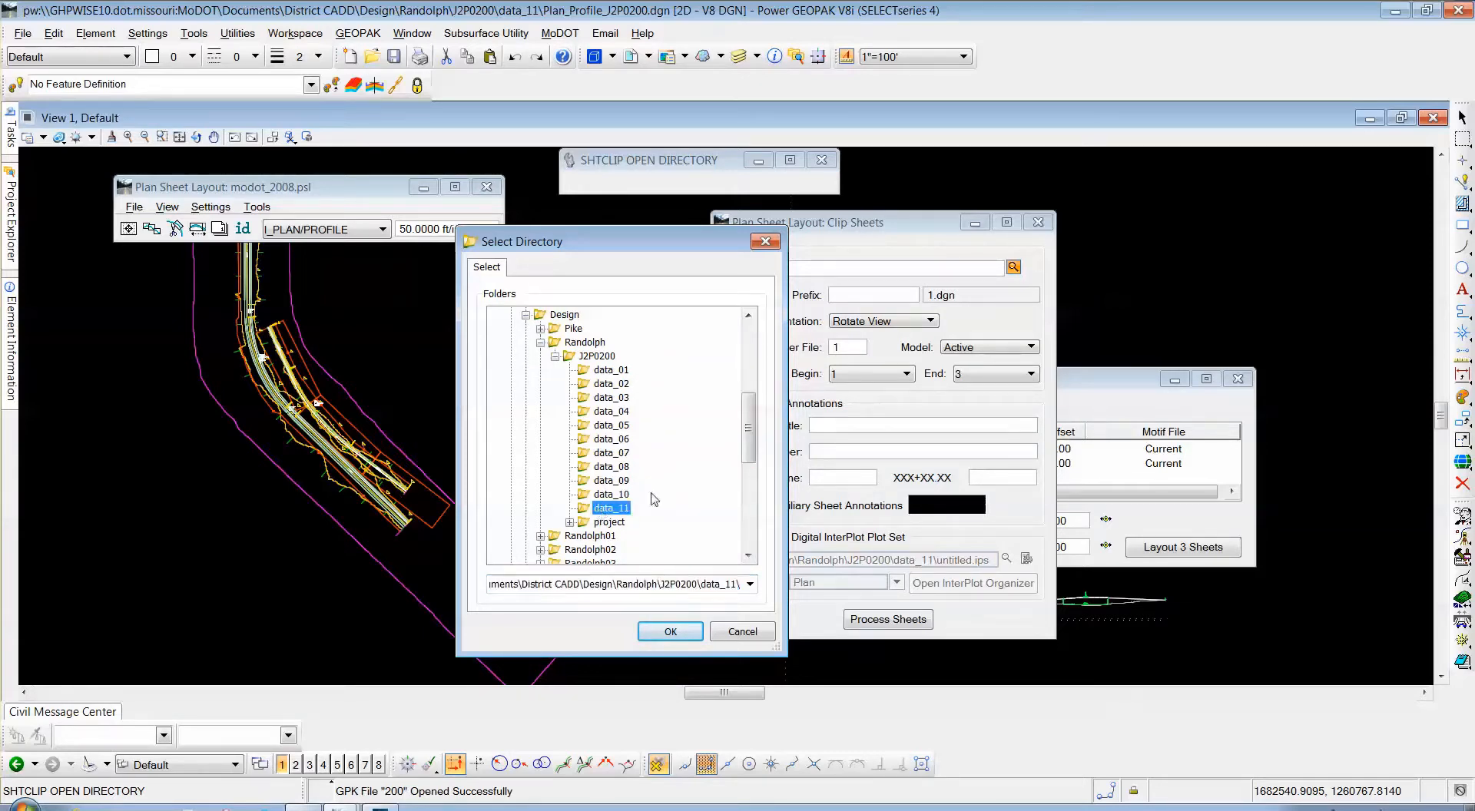
pyautogui.click(668, 632)
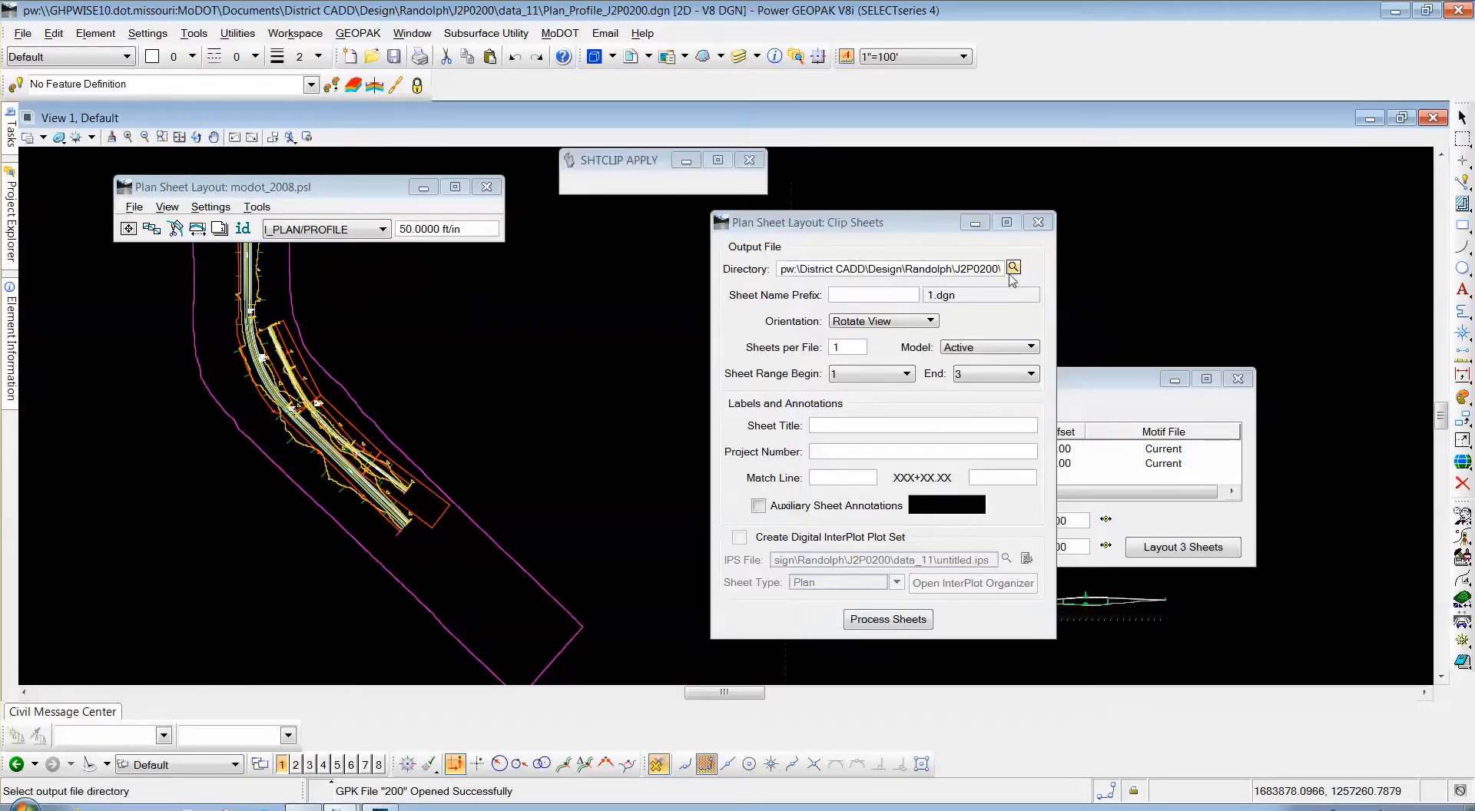
# Set the clipped sheets' name prefix to PLPR_ROAD1_
pyautogui.click(890, 299)
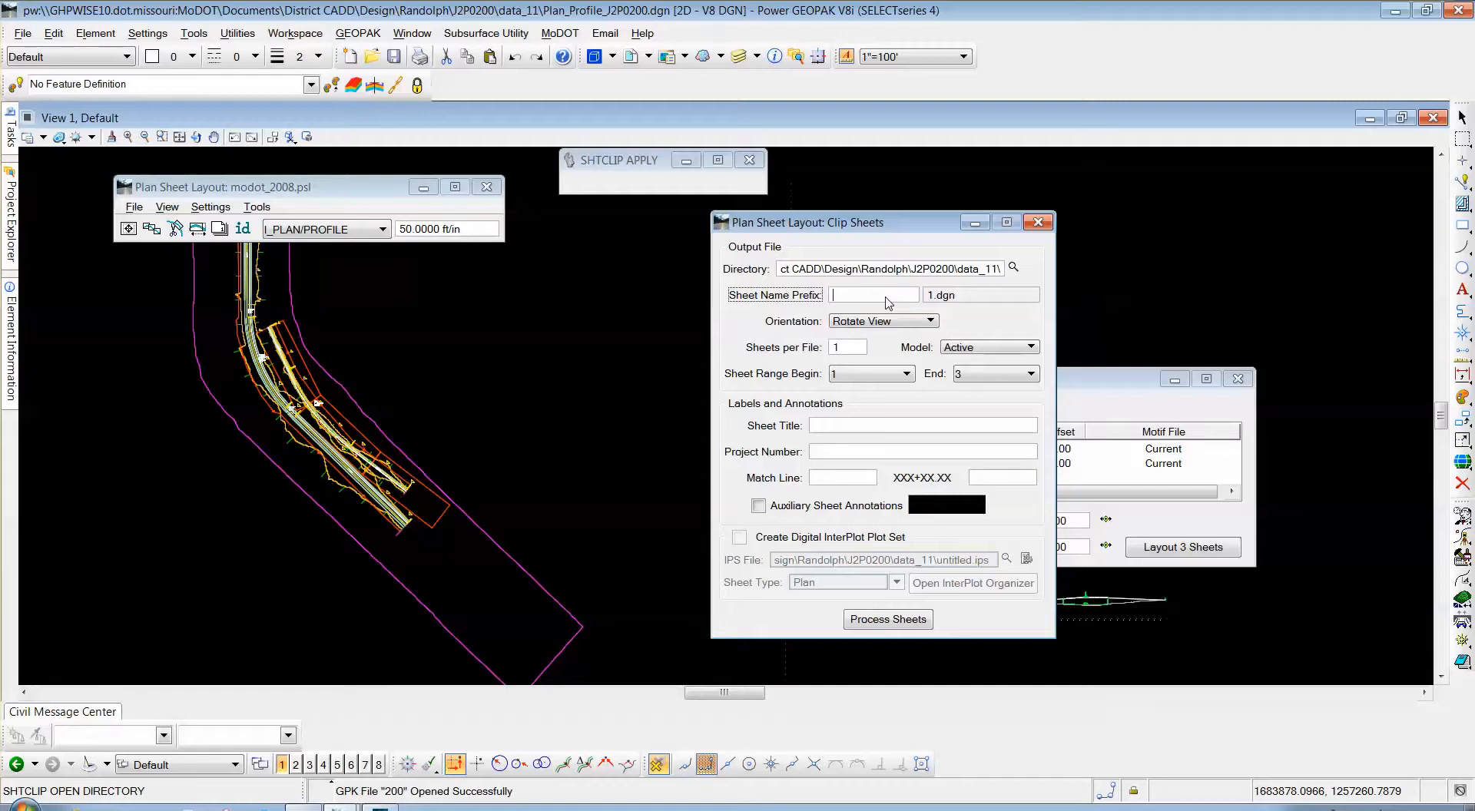
pyautogui.write('PLPR_ROAD1')
pyautogui.write('_')
# Label the sheets with the title RANDOLPH, project number J2P0200 and match line prefix STA
pyautogui.click(838, 425)
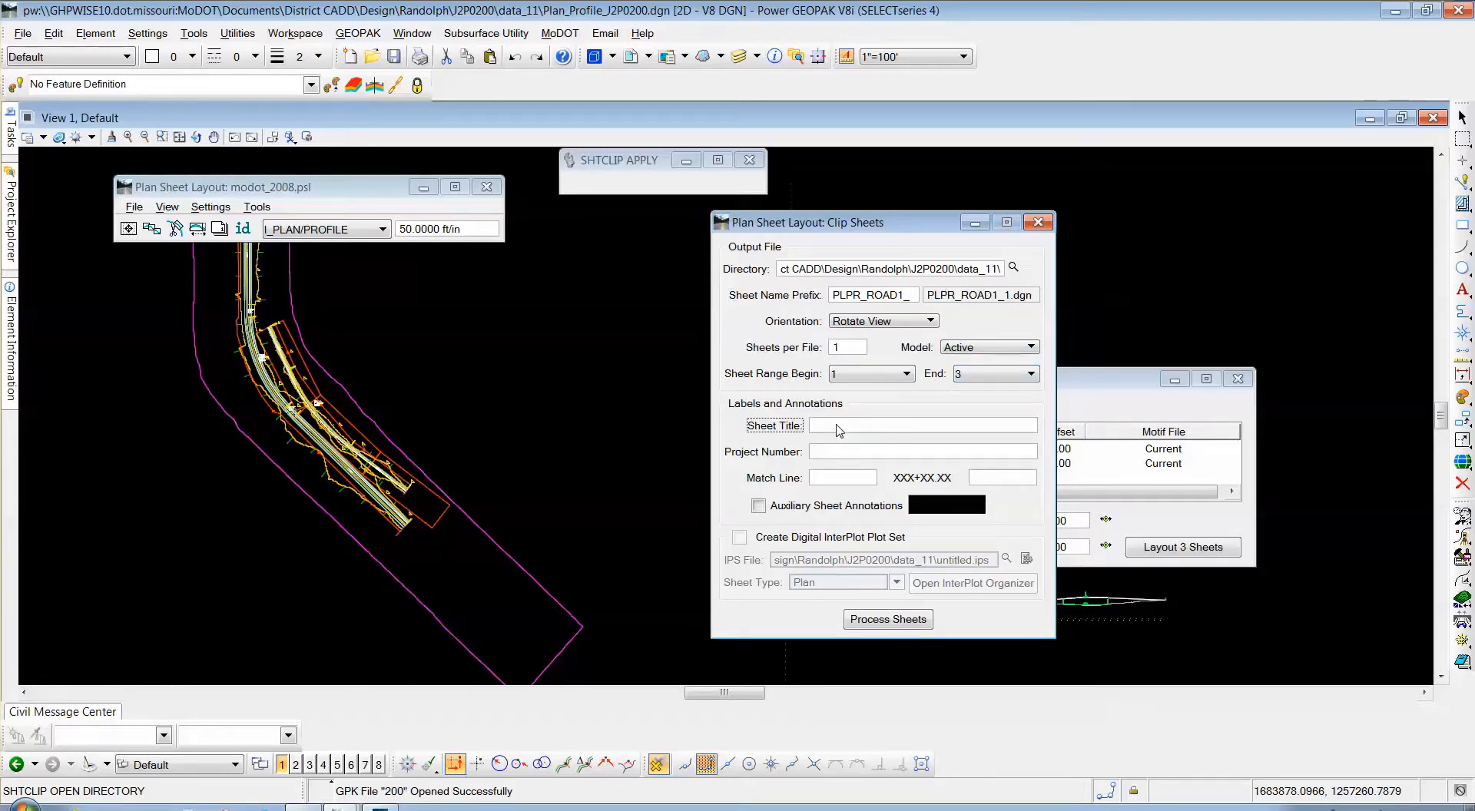
pyautogui.write('RANDOLPH')
pyautogui.click(849, 453)
pyautogui.write('J2P0200')
pyautogui.click(846, 481)
pyautogui.write('STA.')
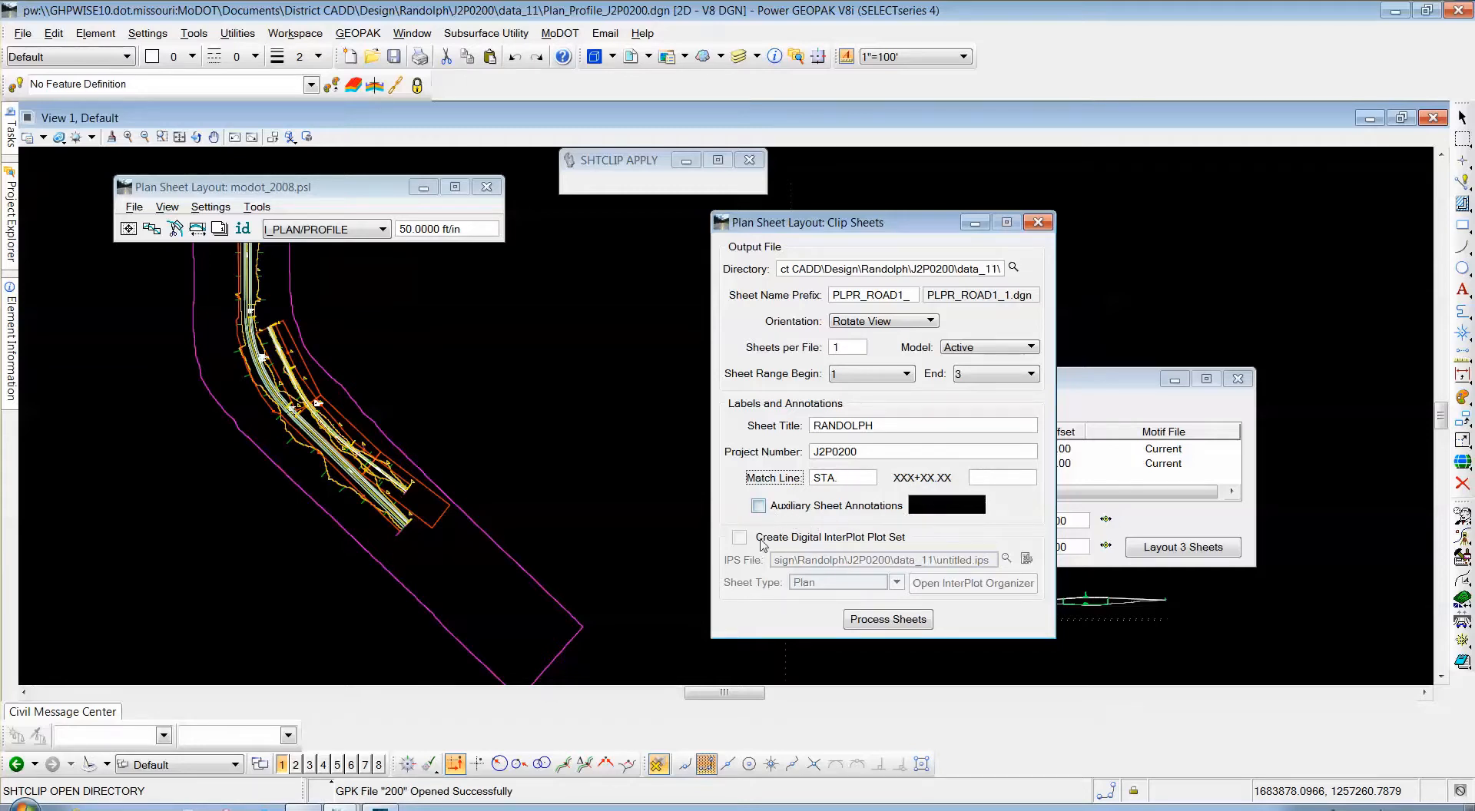
# Process sheets 1 through 3 into separate PLPR_ROAD1_ sheet files
pyautogui.click(887, 619)
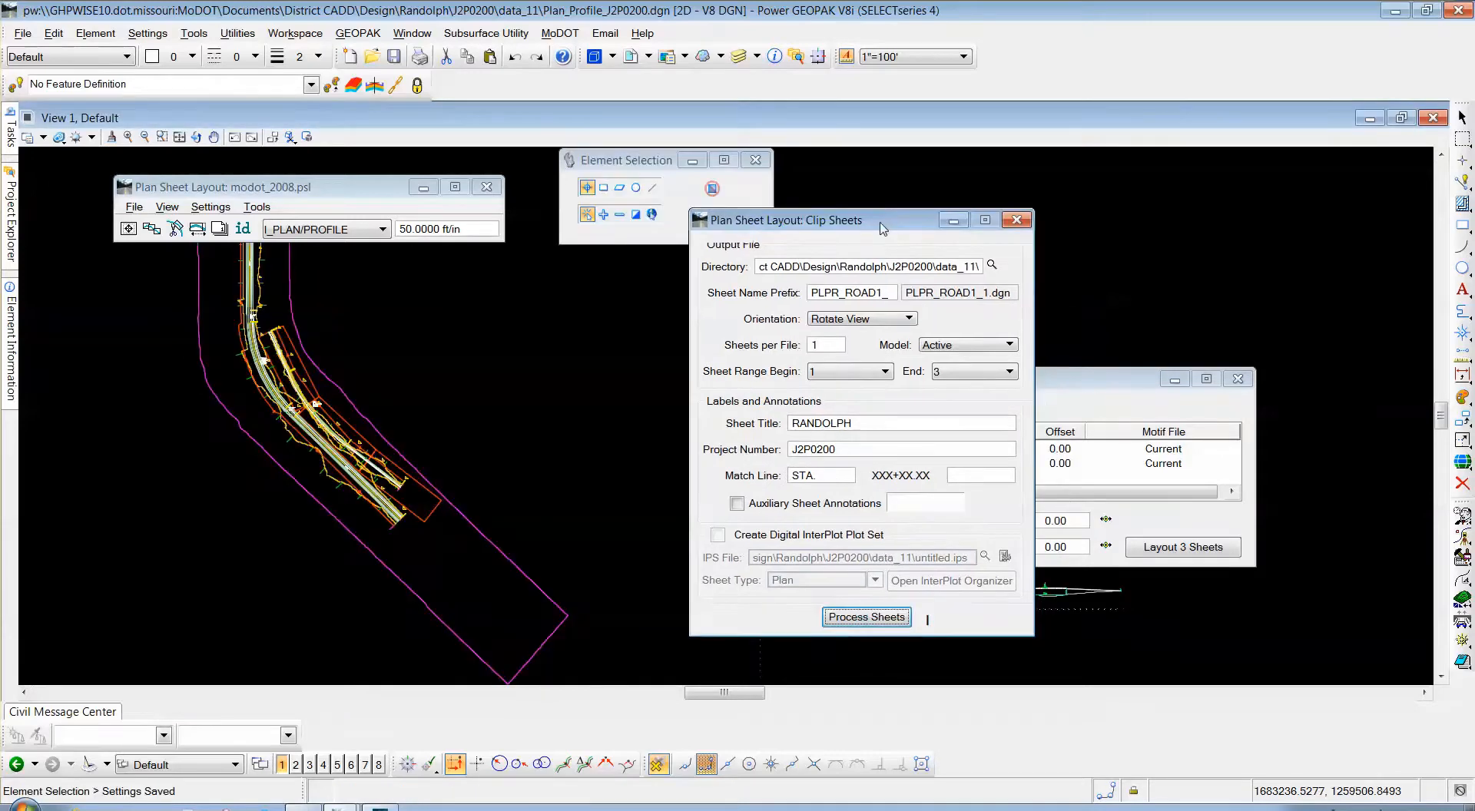
pyautogui.moveTo(876, 225); pyautogui.dragTo(940, 230)
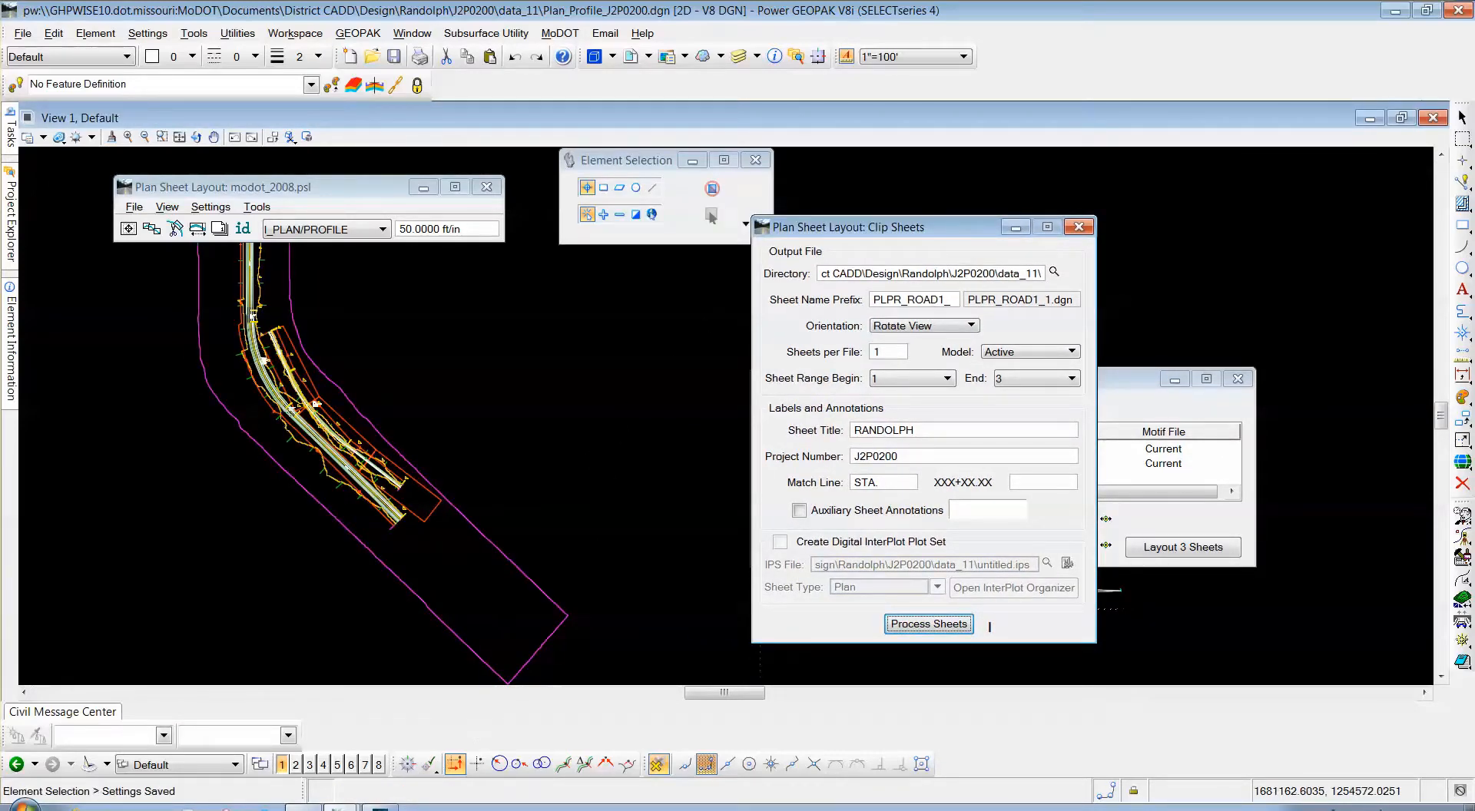
pyautogui.click(343, 190)
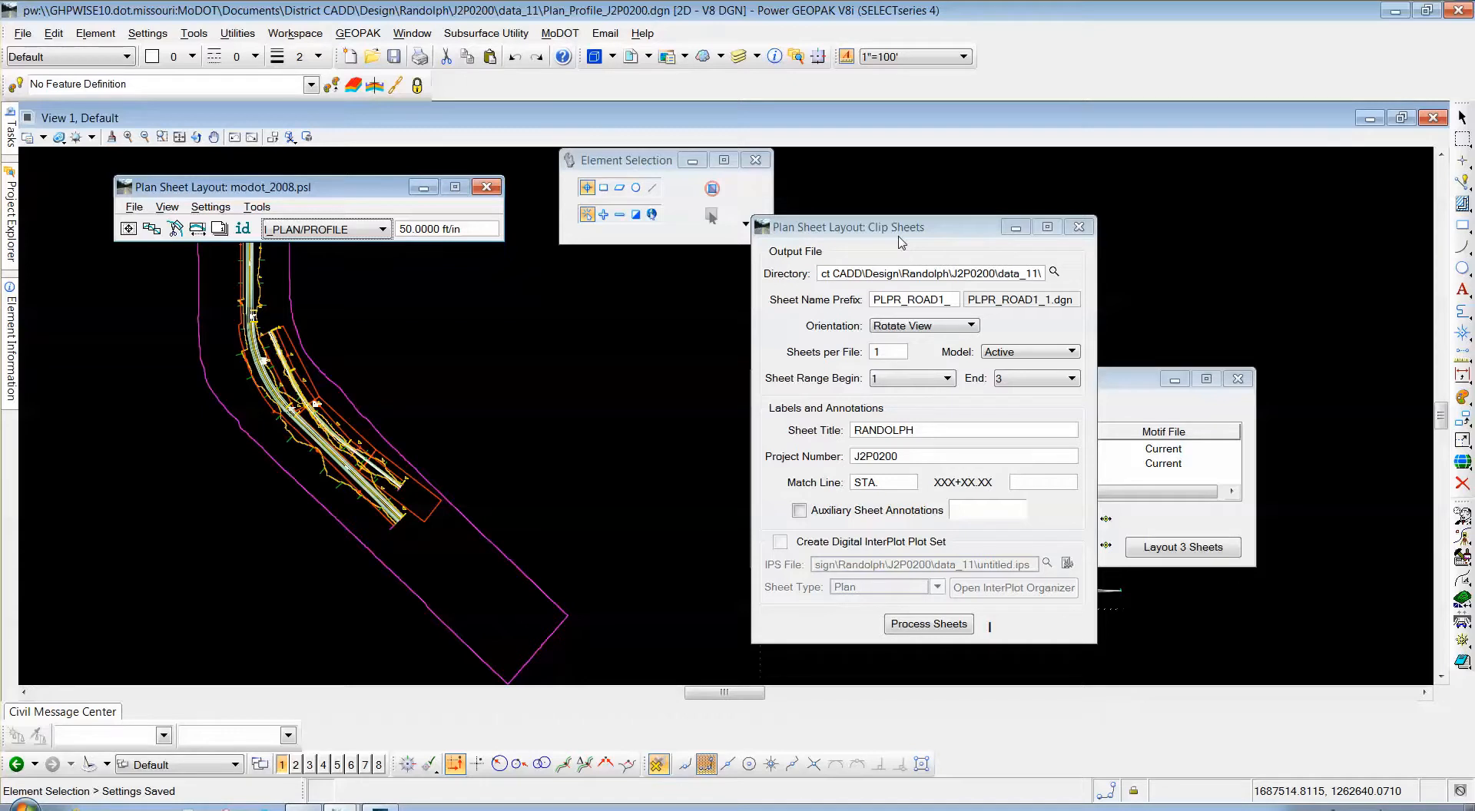
pyautogui.moveTo(873, 235); pyautogui.dragTo(922, 243)
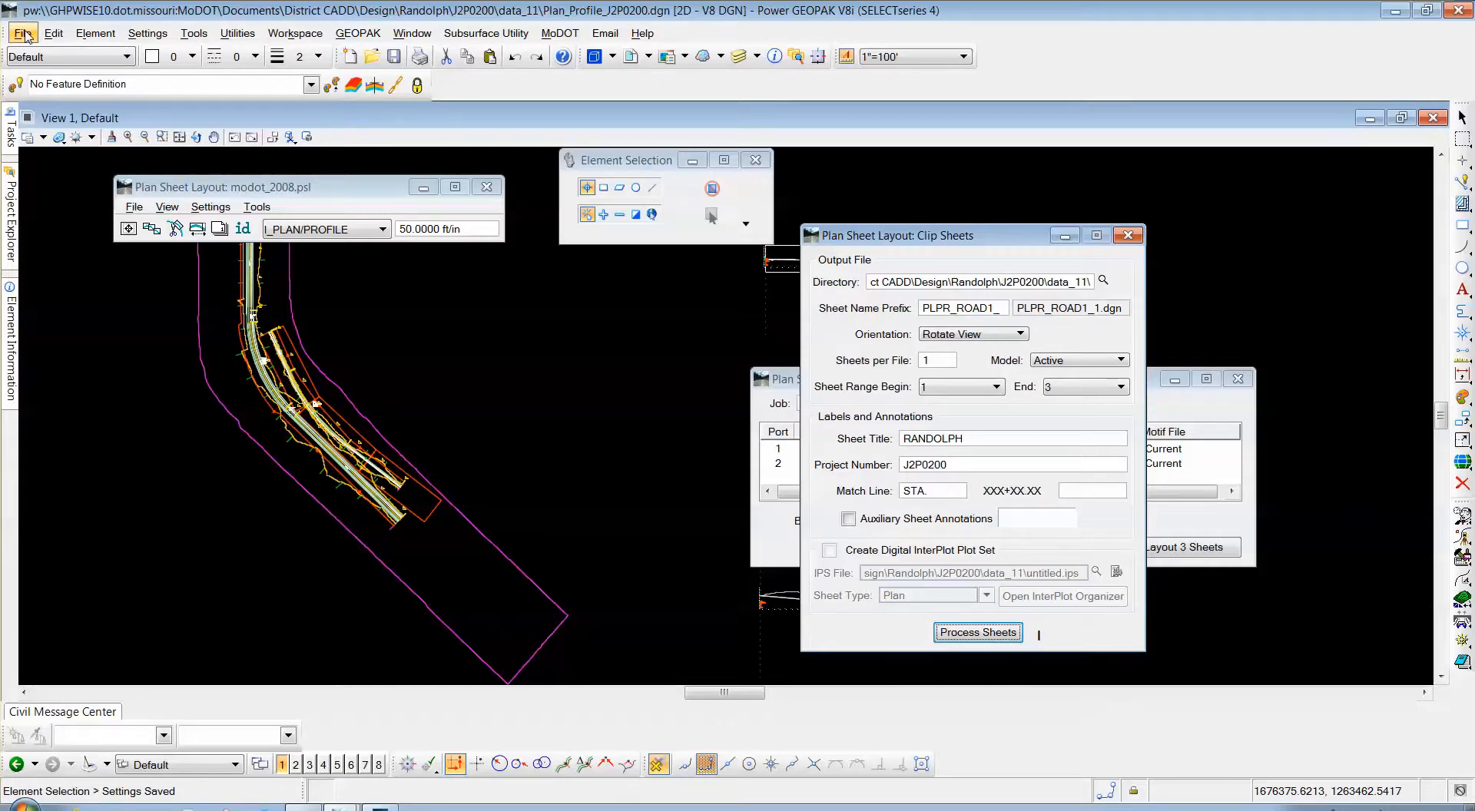
# Switch to ProjectWise Explorer and open PLPR_ROAD1_2.dgn from data_11, checking in Plan_Profile_J2P0200.dgn
pyautogui.click(304, 809)
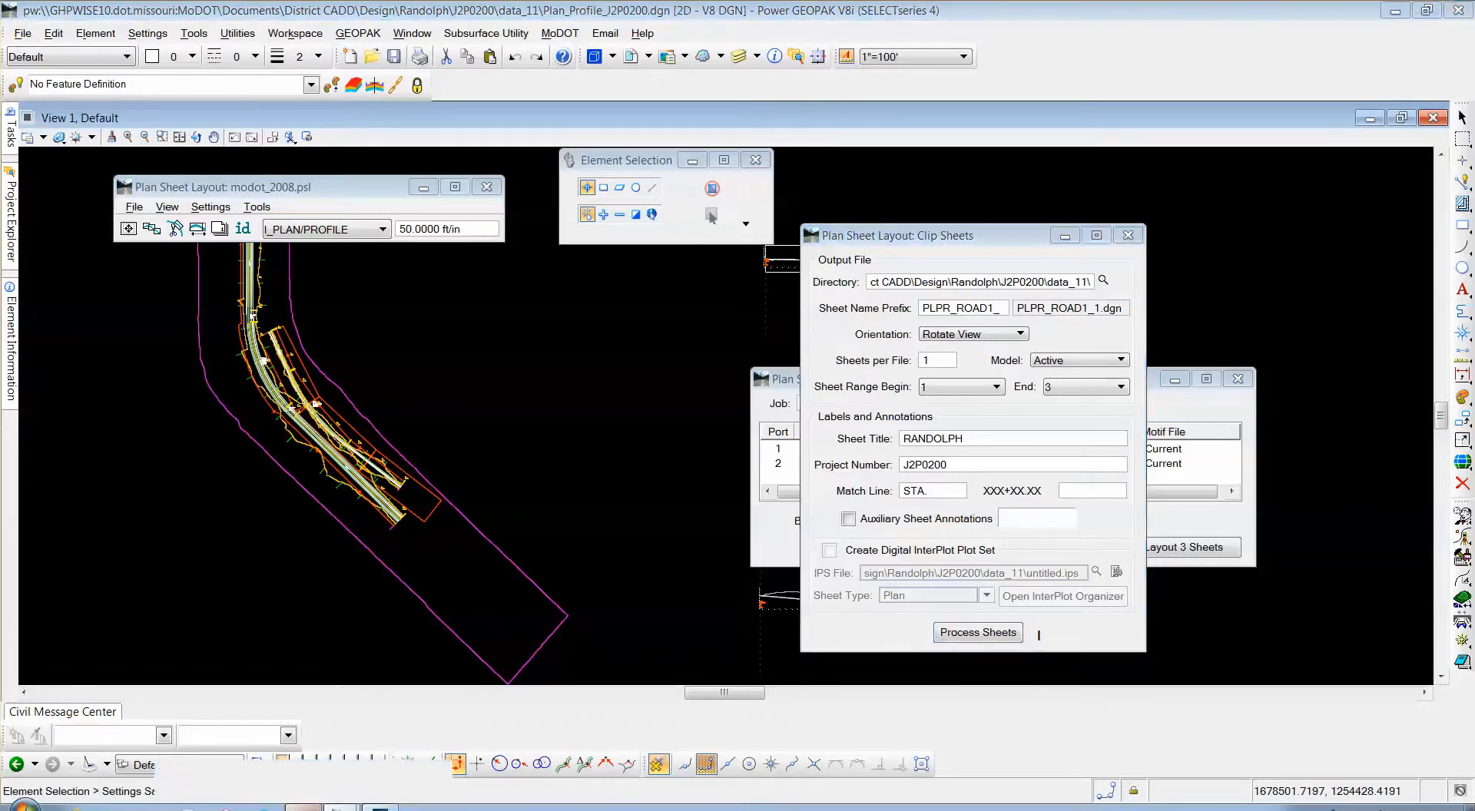
pyautogui.click(350, 690)
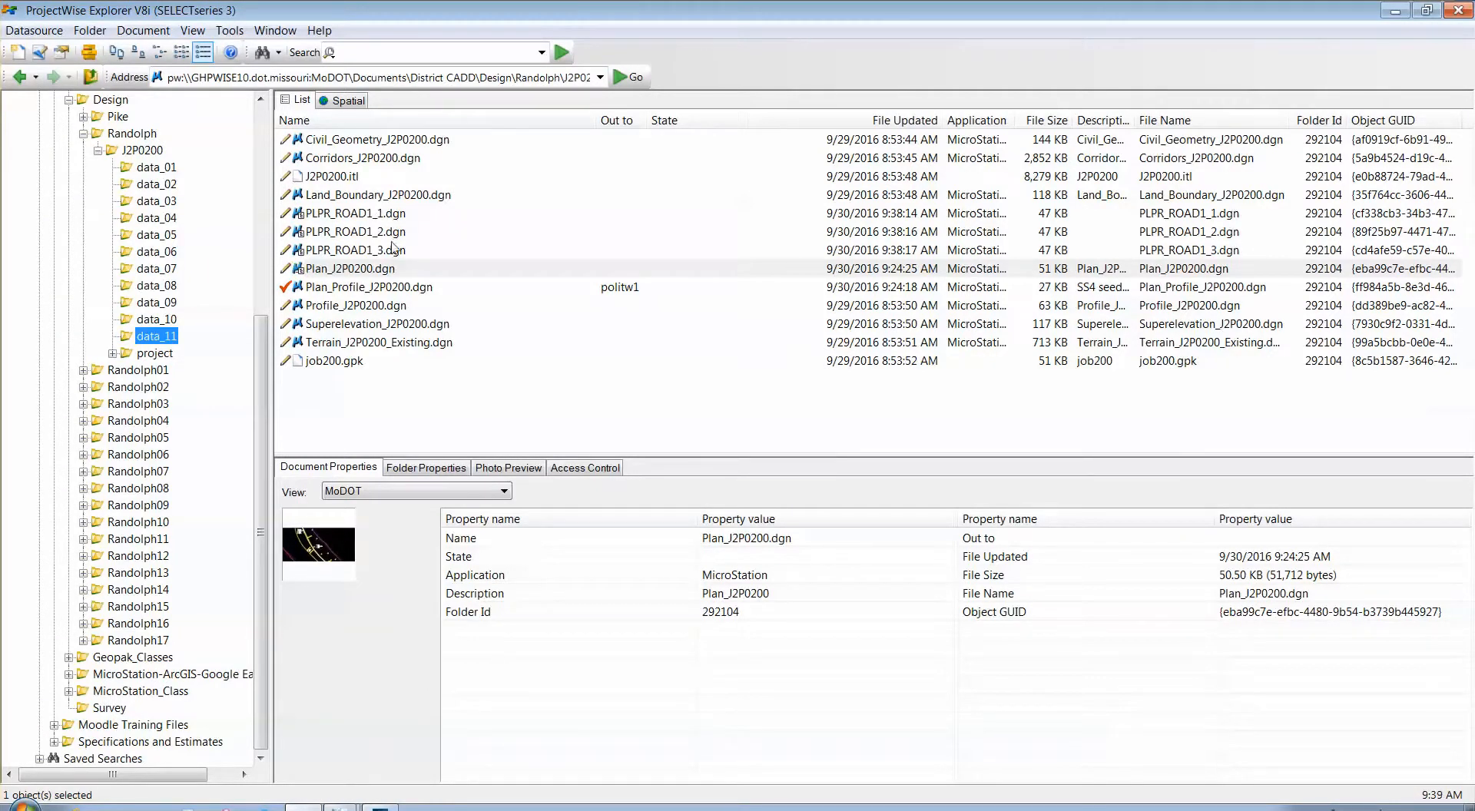
pyautogui.click(358, 235)
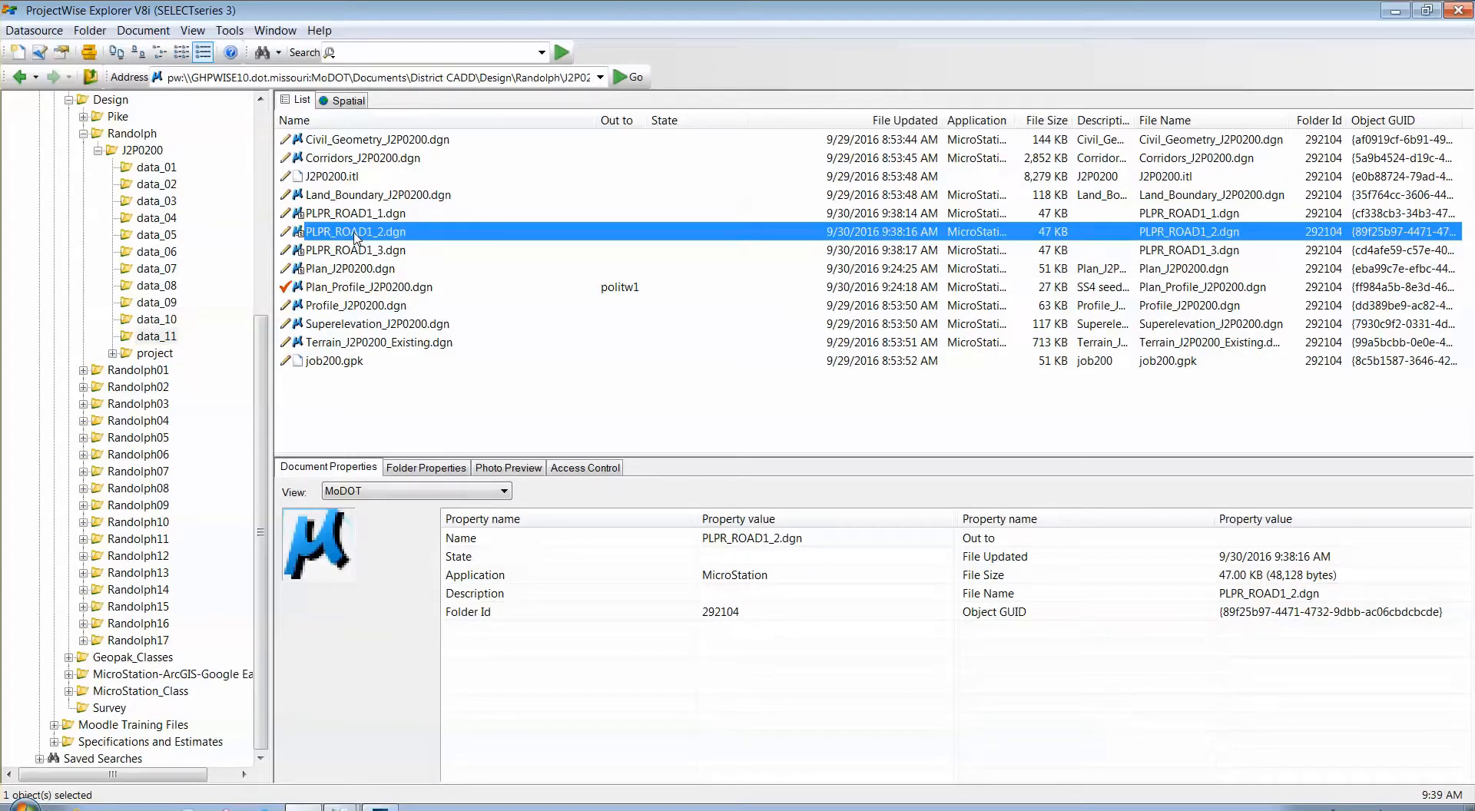
pyautogui.doubleClick(356, 233)
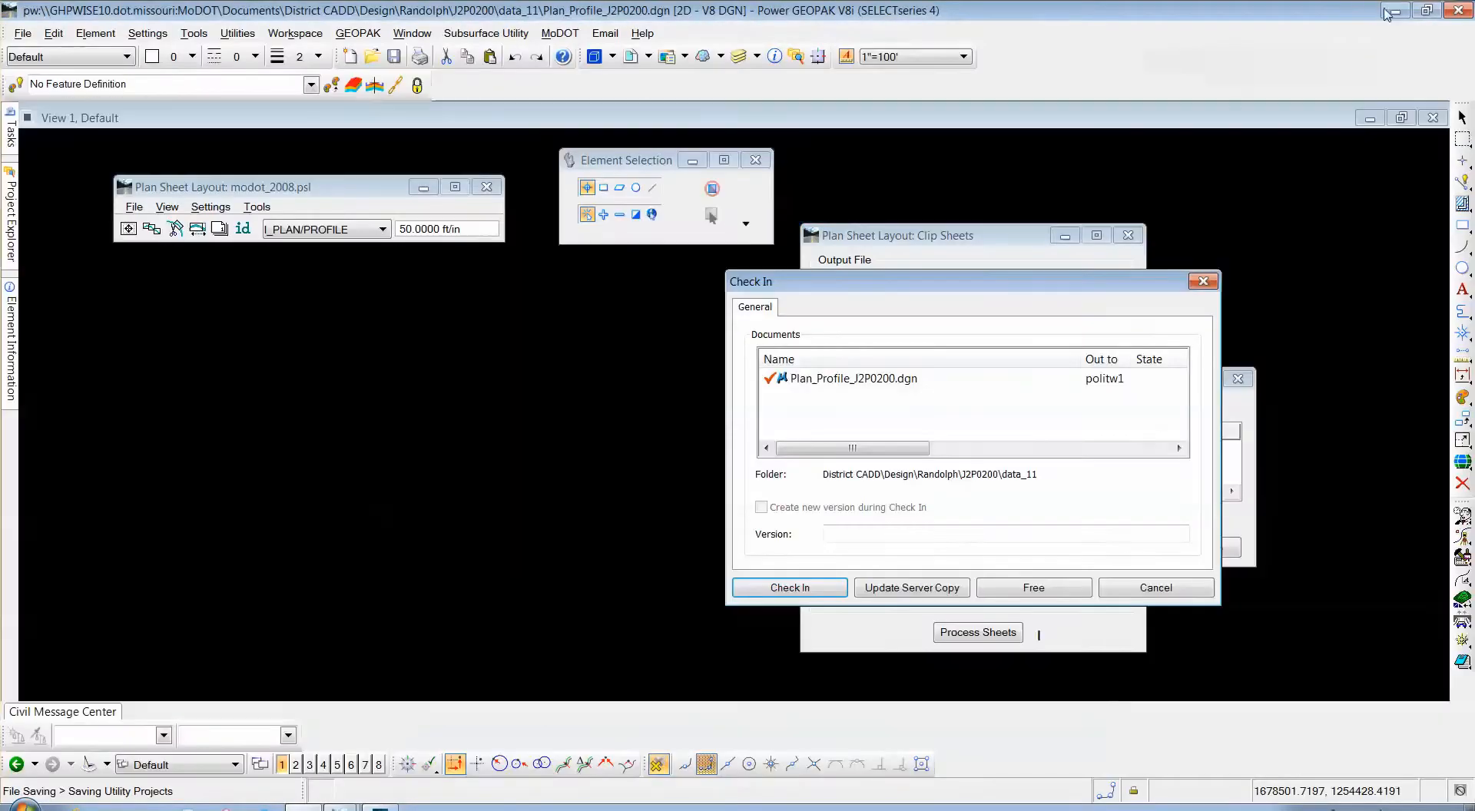
pyautogui.moveTo(845, 293); pyautogui.dragTo(360, 298)
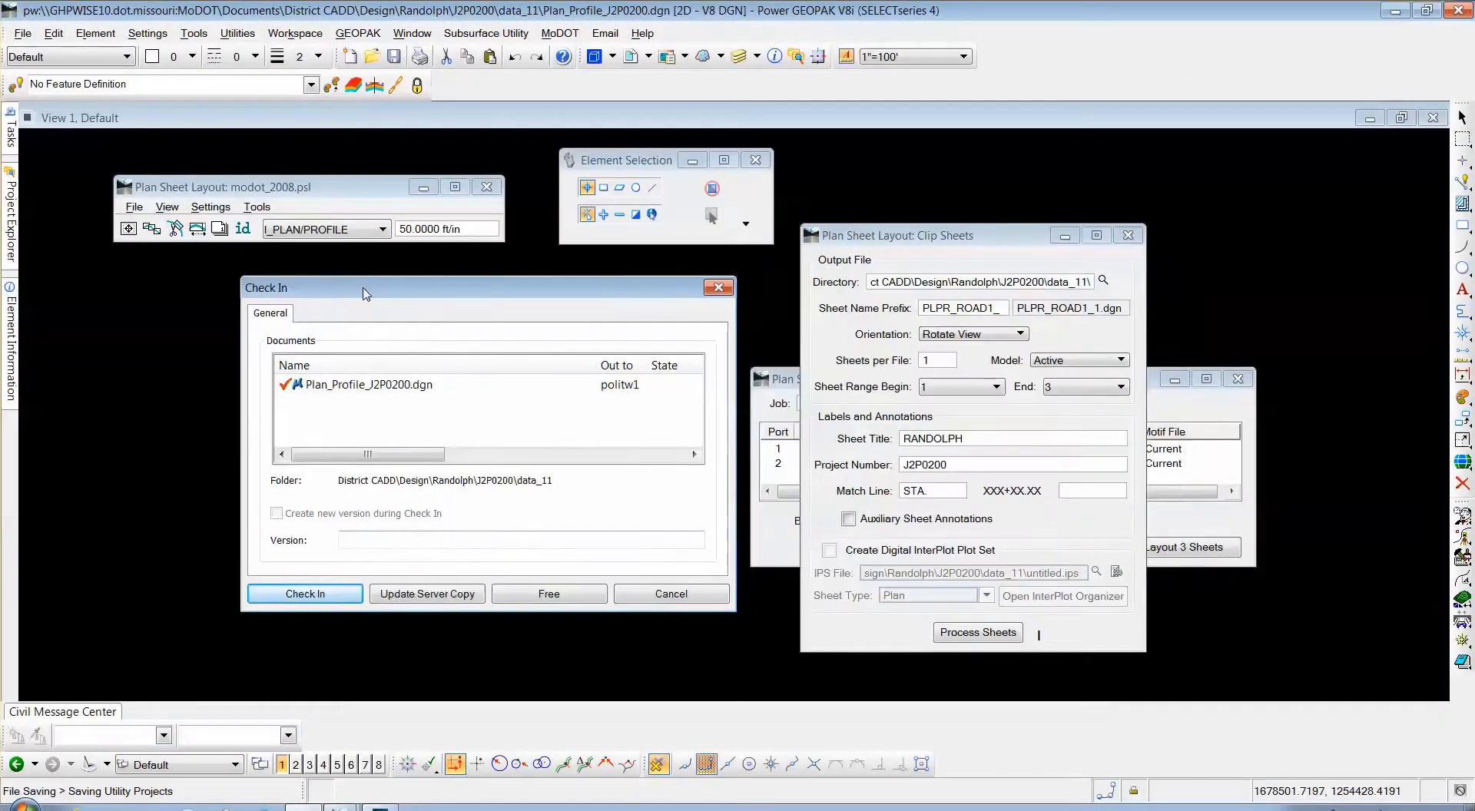
pyautogui.click(297, 594)
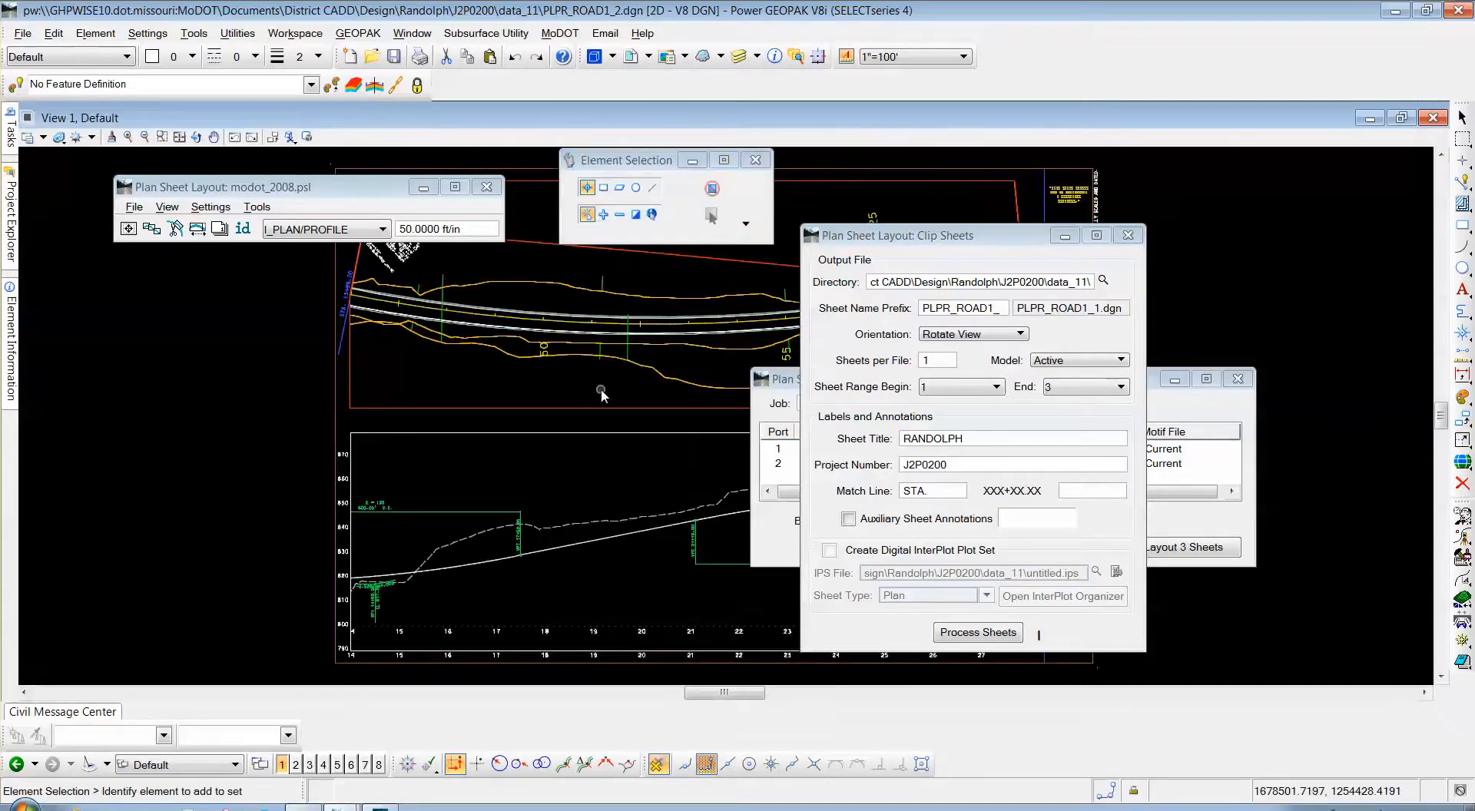
# Close Clip Sheets and the remaining Plan Sheet Layout dialogs, saving the PlanSheet Project Manager settings
pyautogui.click(1128, 237)
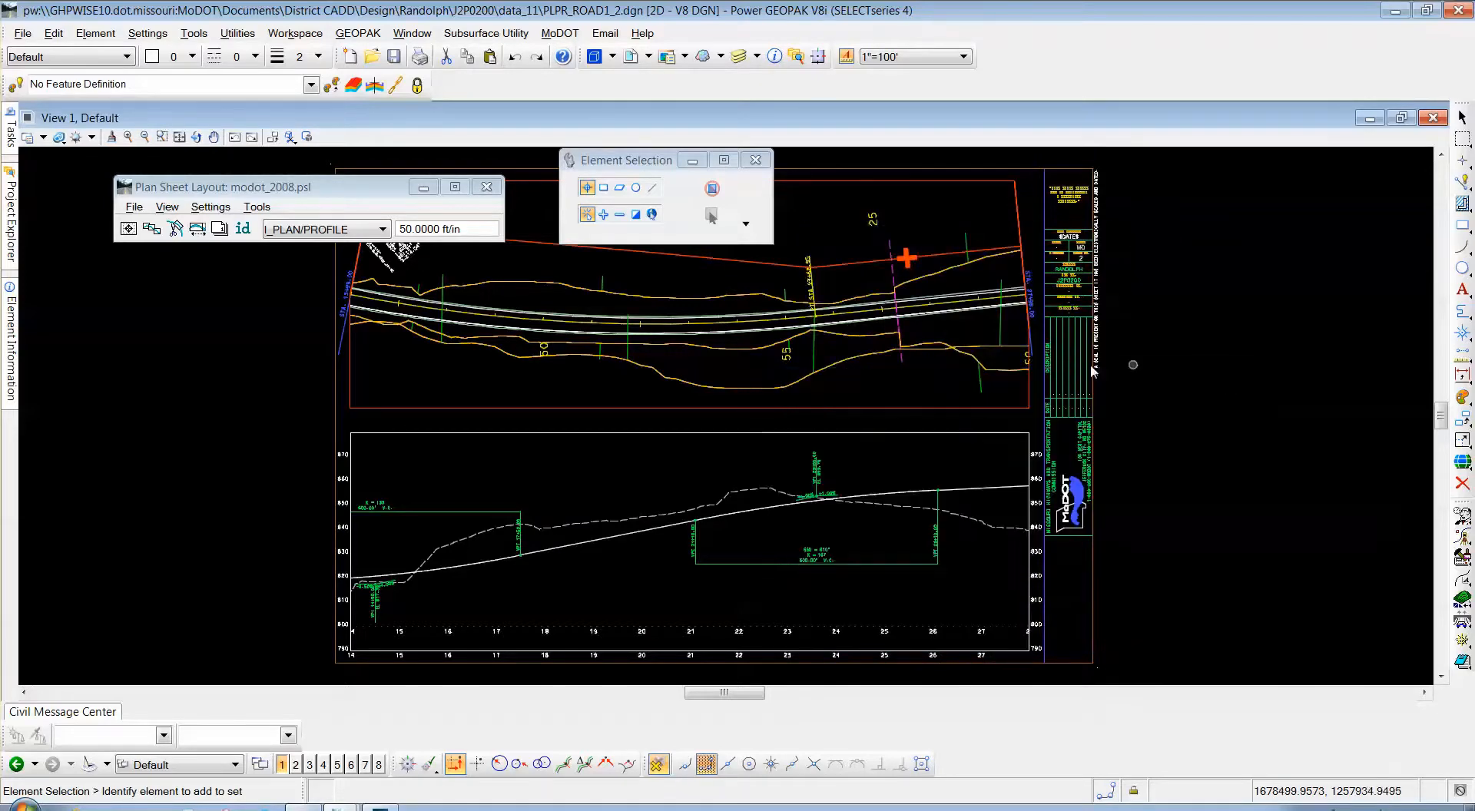
pyautogui.click(1238, 380)
pyautogui.click(486, 187)
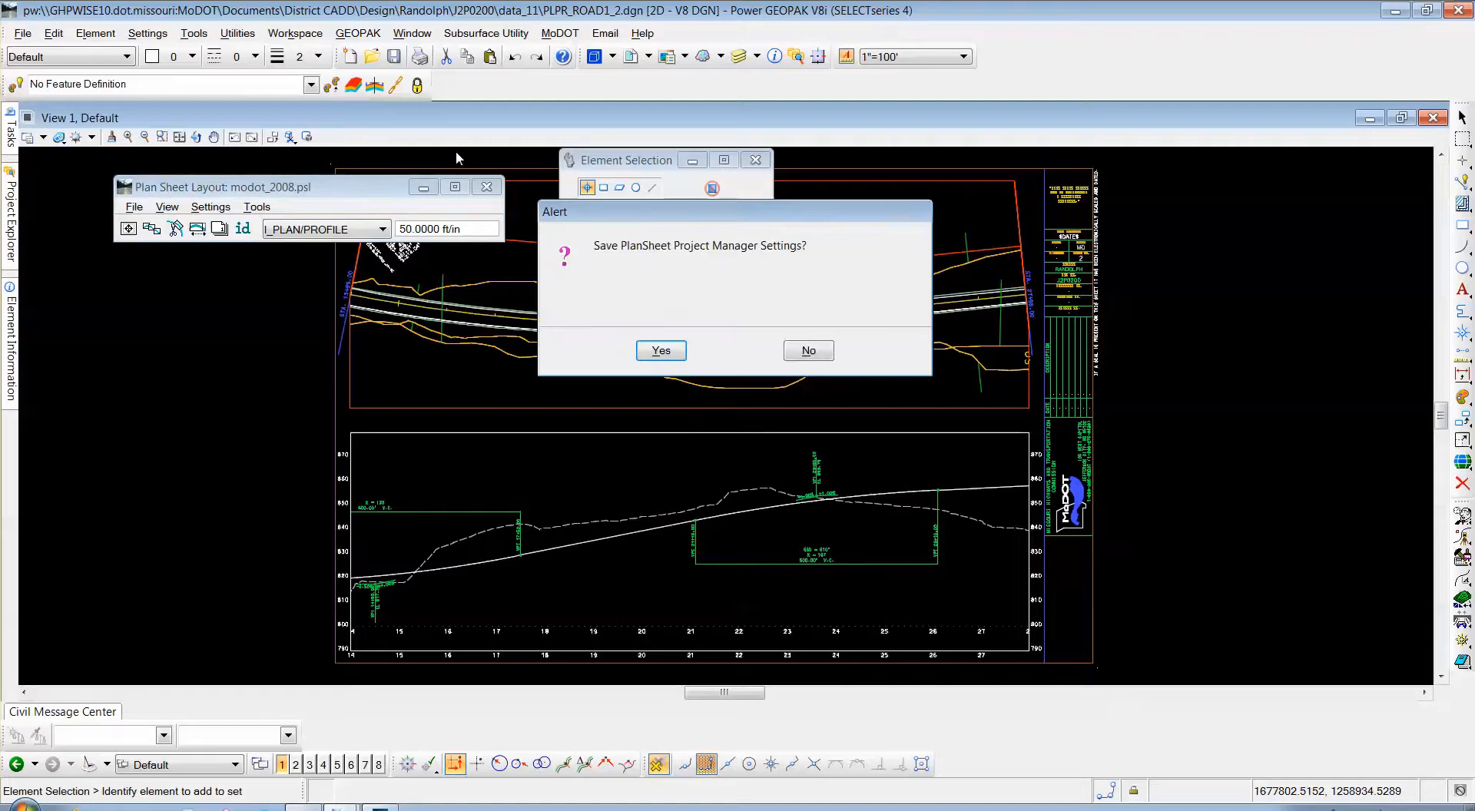
pyautogui.click(668, 354)
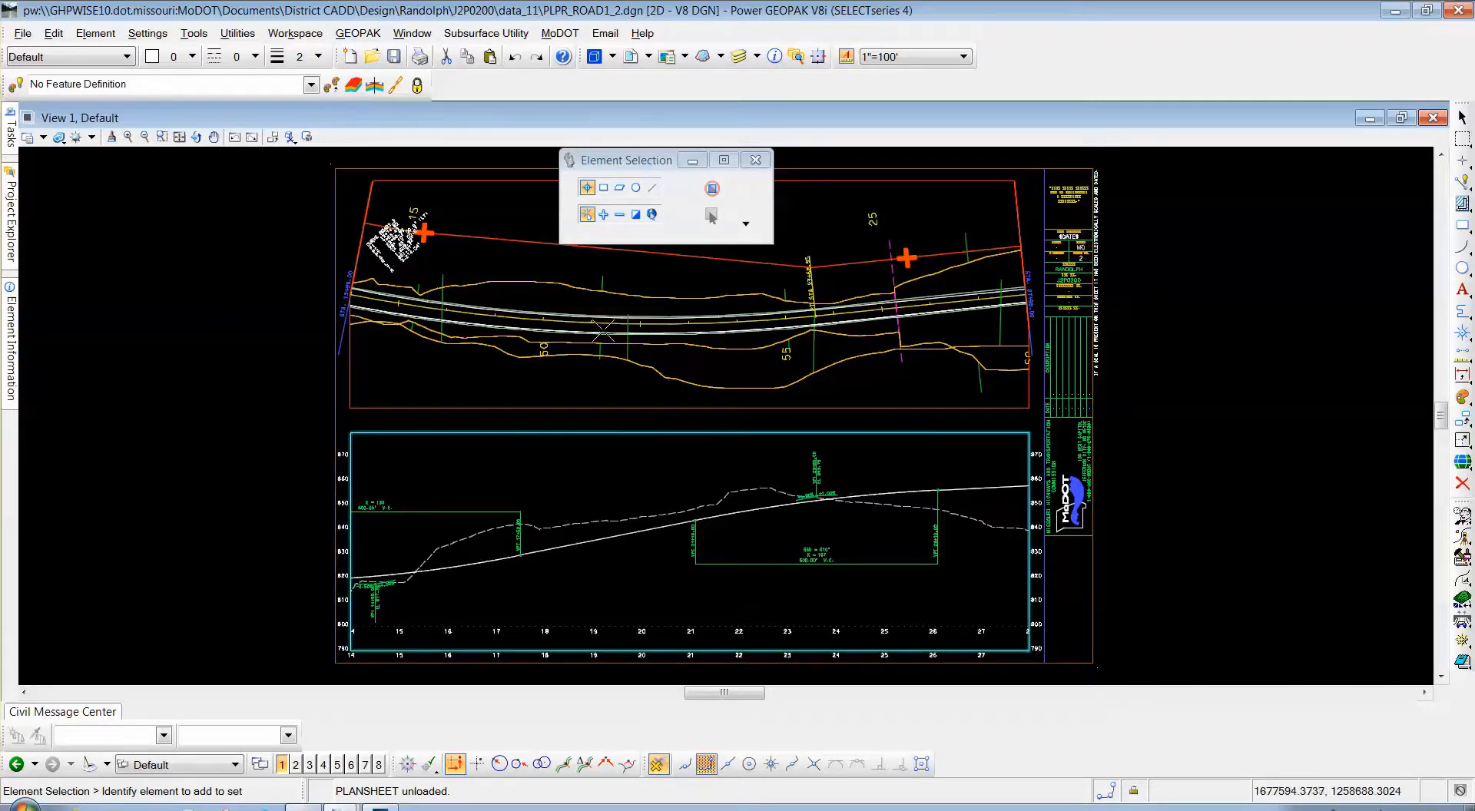
# Open the sheet's References list and arrange the floating windows so the plan view stays readable
pyautogui.moveTo(626, 160); pyautogui.dragTo(103, 168)
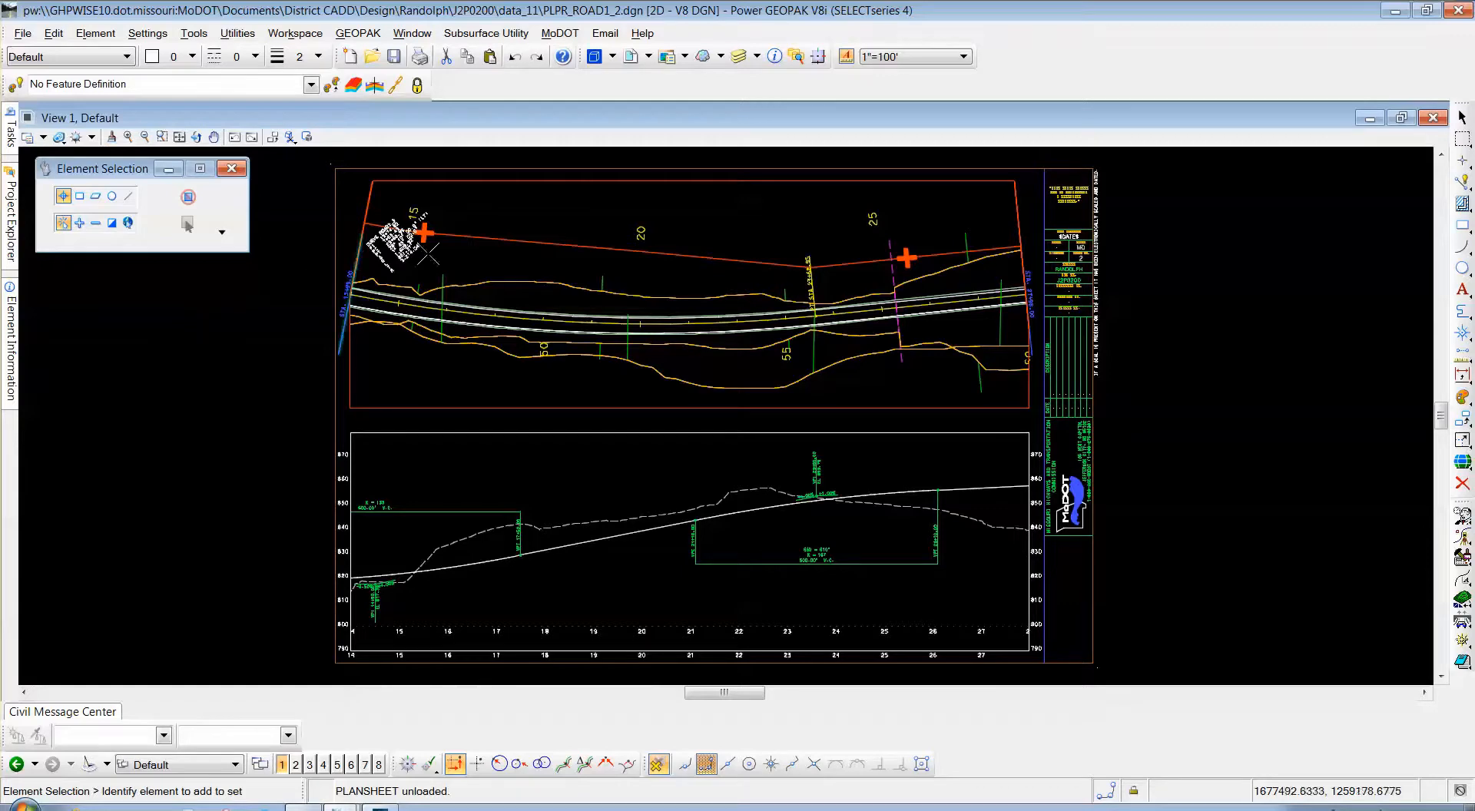
pyautogui.click(636, 68)
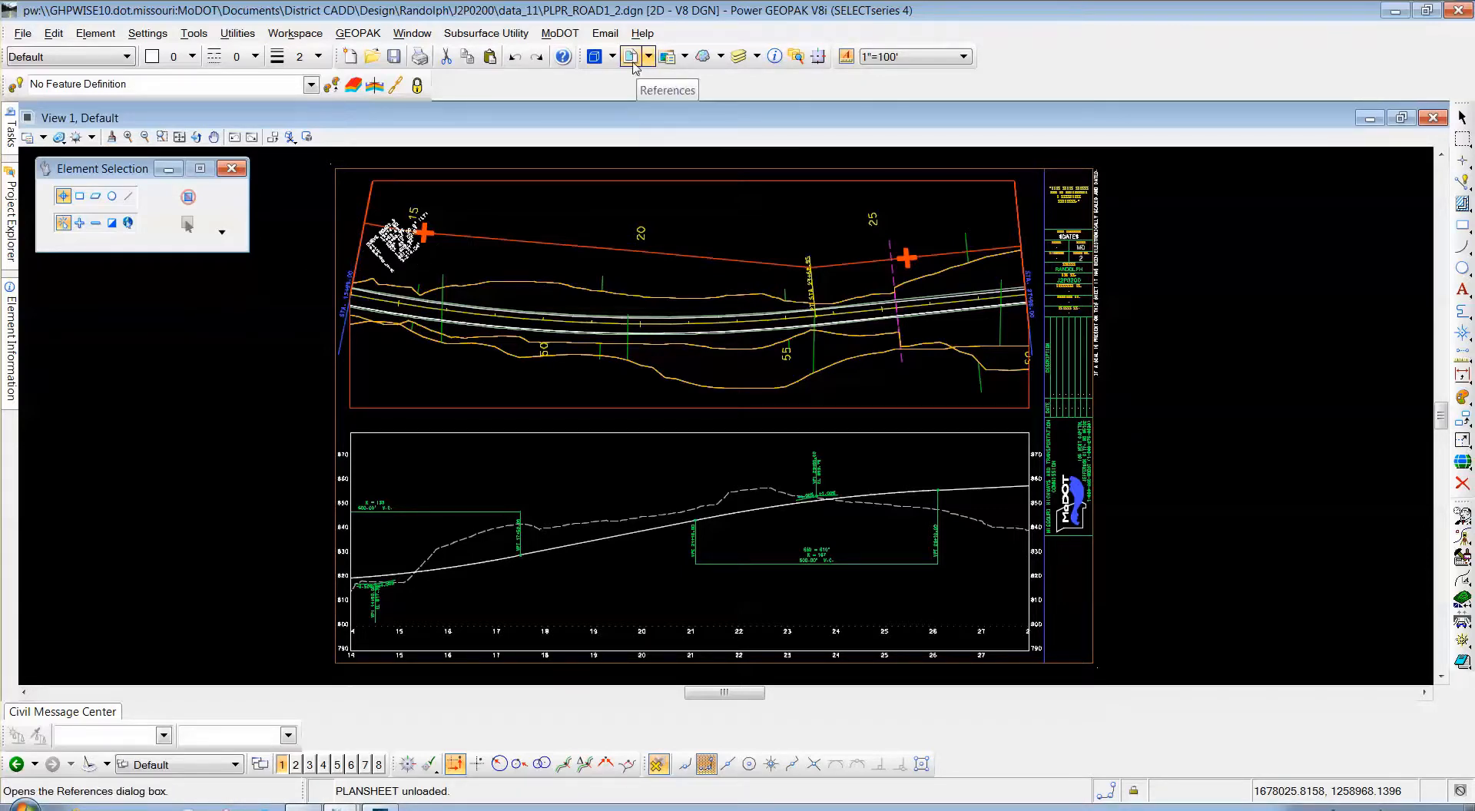
pyautogui.moveTo(692, 235); pyautogui.dragTo(967, 195)
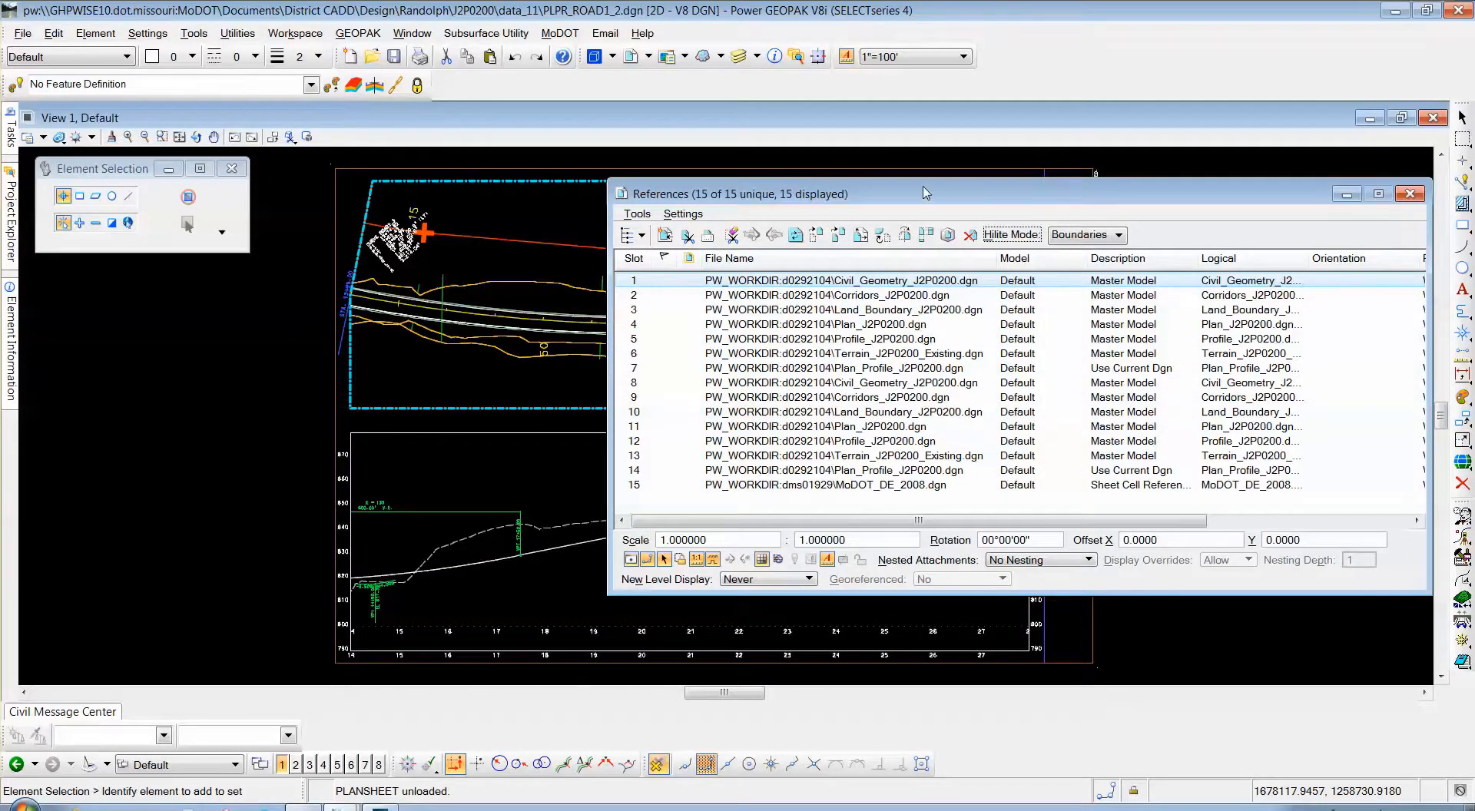
pyautogui.moveTo(925, 193); pyautogui.dragTo(927, 143)
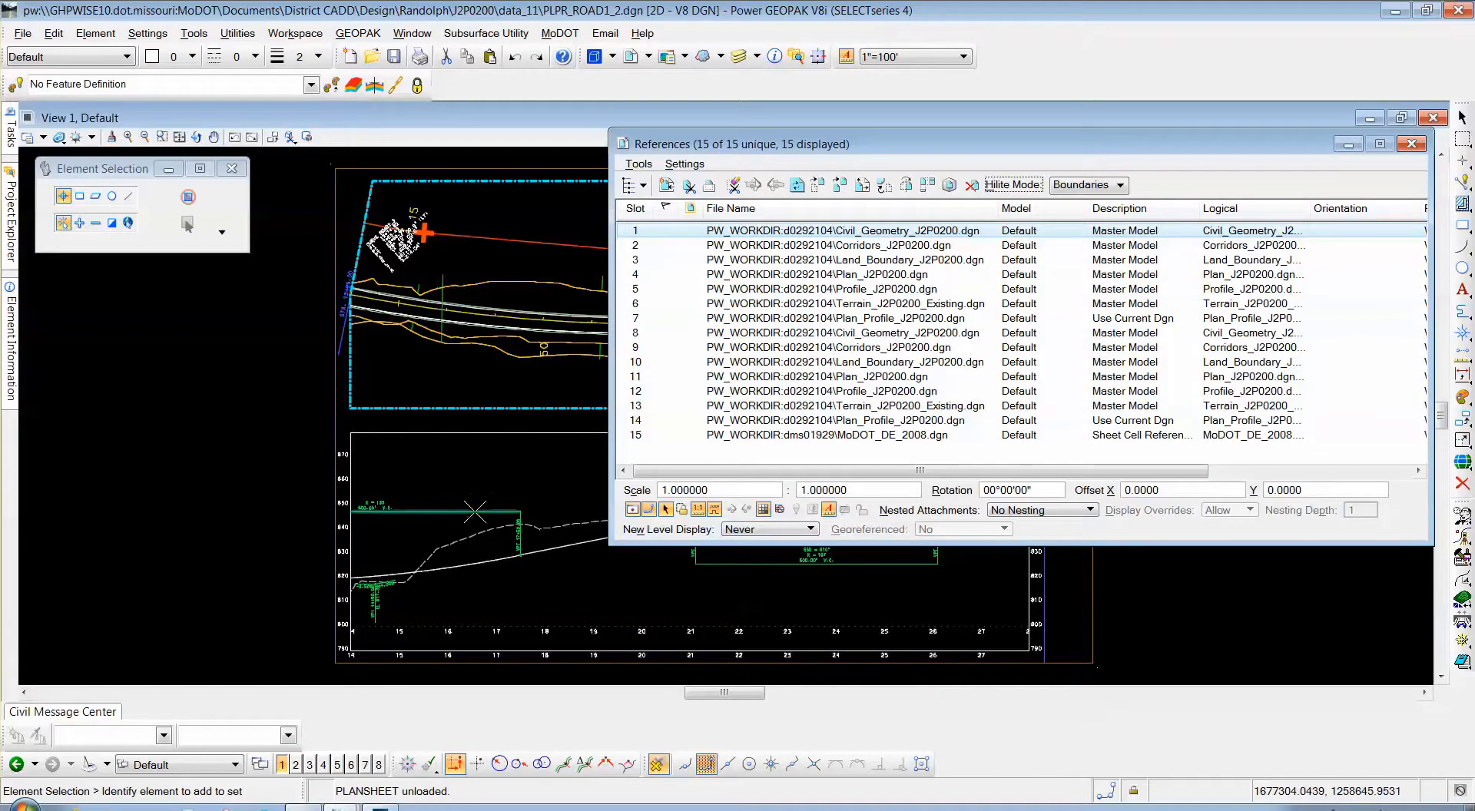
pyautogui.moveTo(764, 148); pyautogui.dragTo(734, 128)
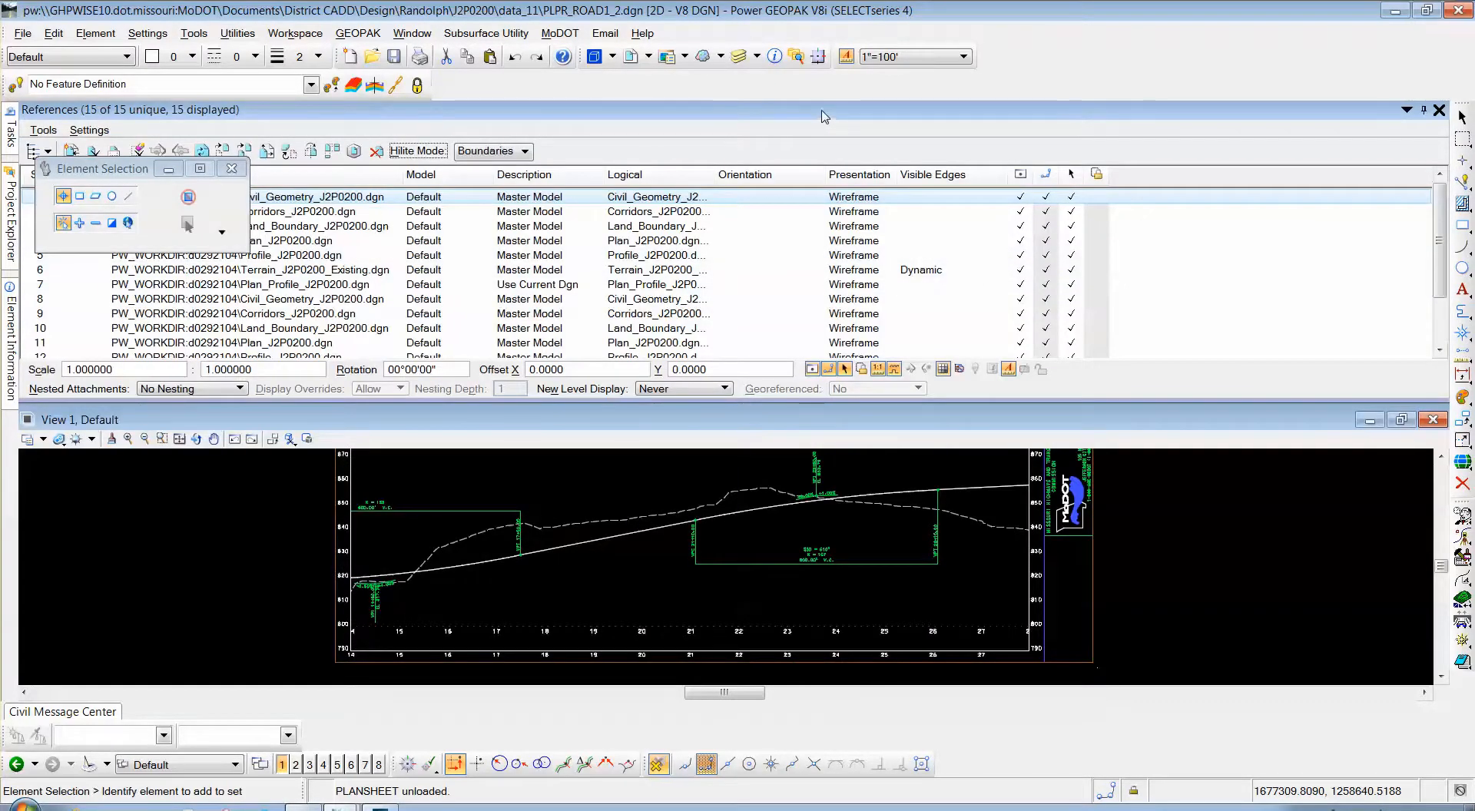
pyautogui.moveTo(824, 116); pyautogui.dragTo(931, 254)
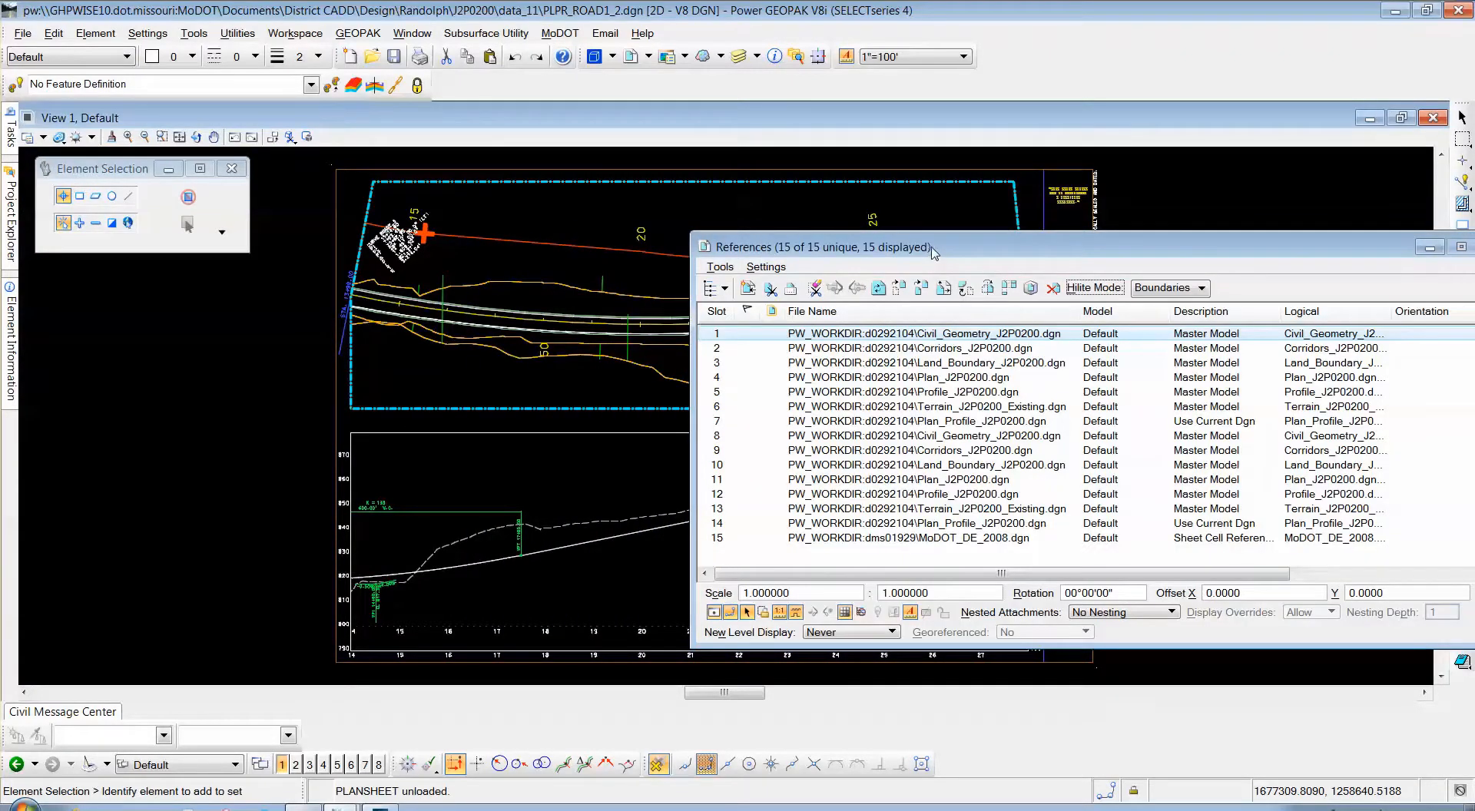
pyautogui.moveTo(928, 251); pyautogui.dragTo(911, 269)
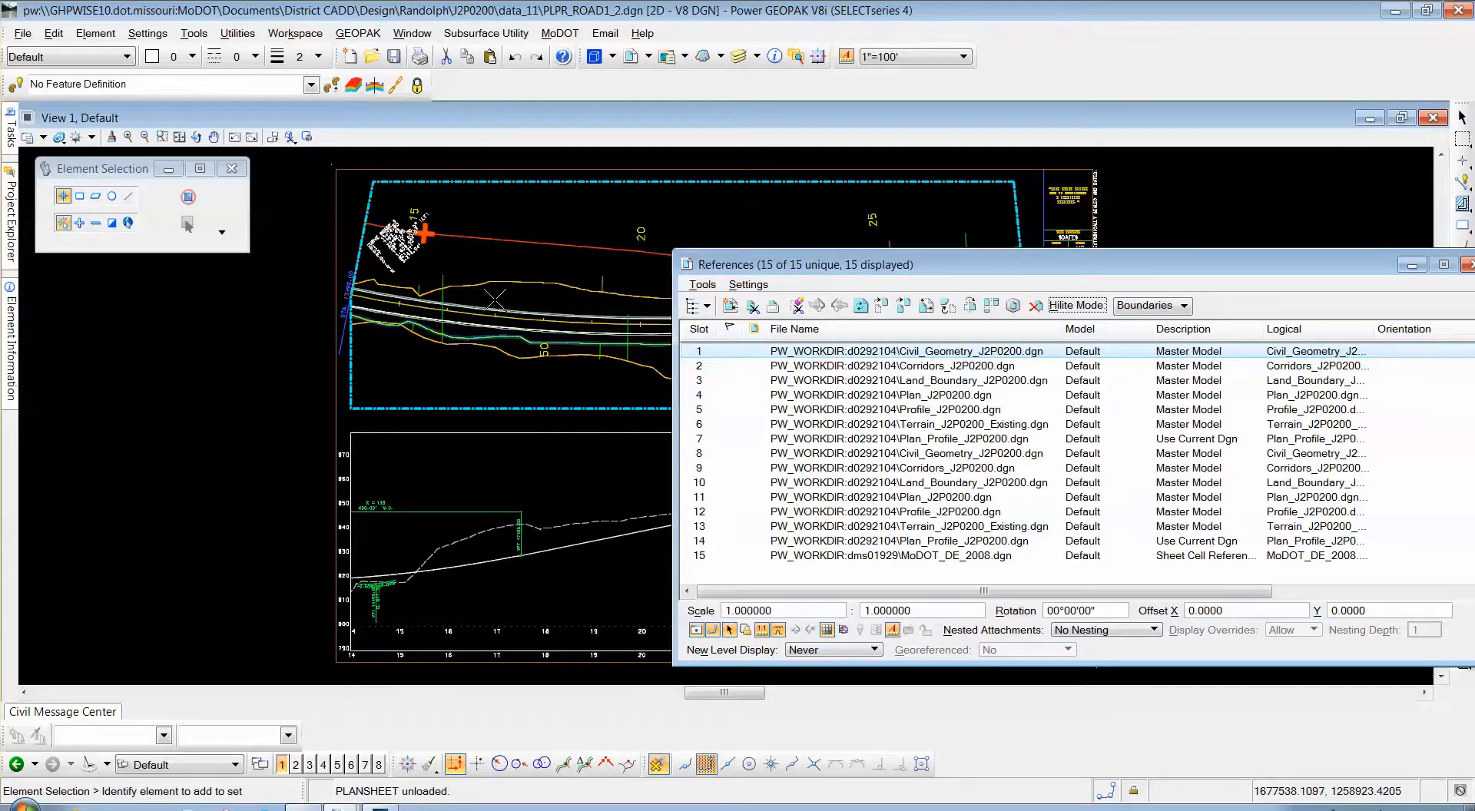
# Select the Corridors_J2P0200.dgn reference in slot 2 and set the references' Hilite Mode to Both
pyautogui.click(796, 371)
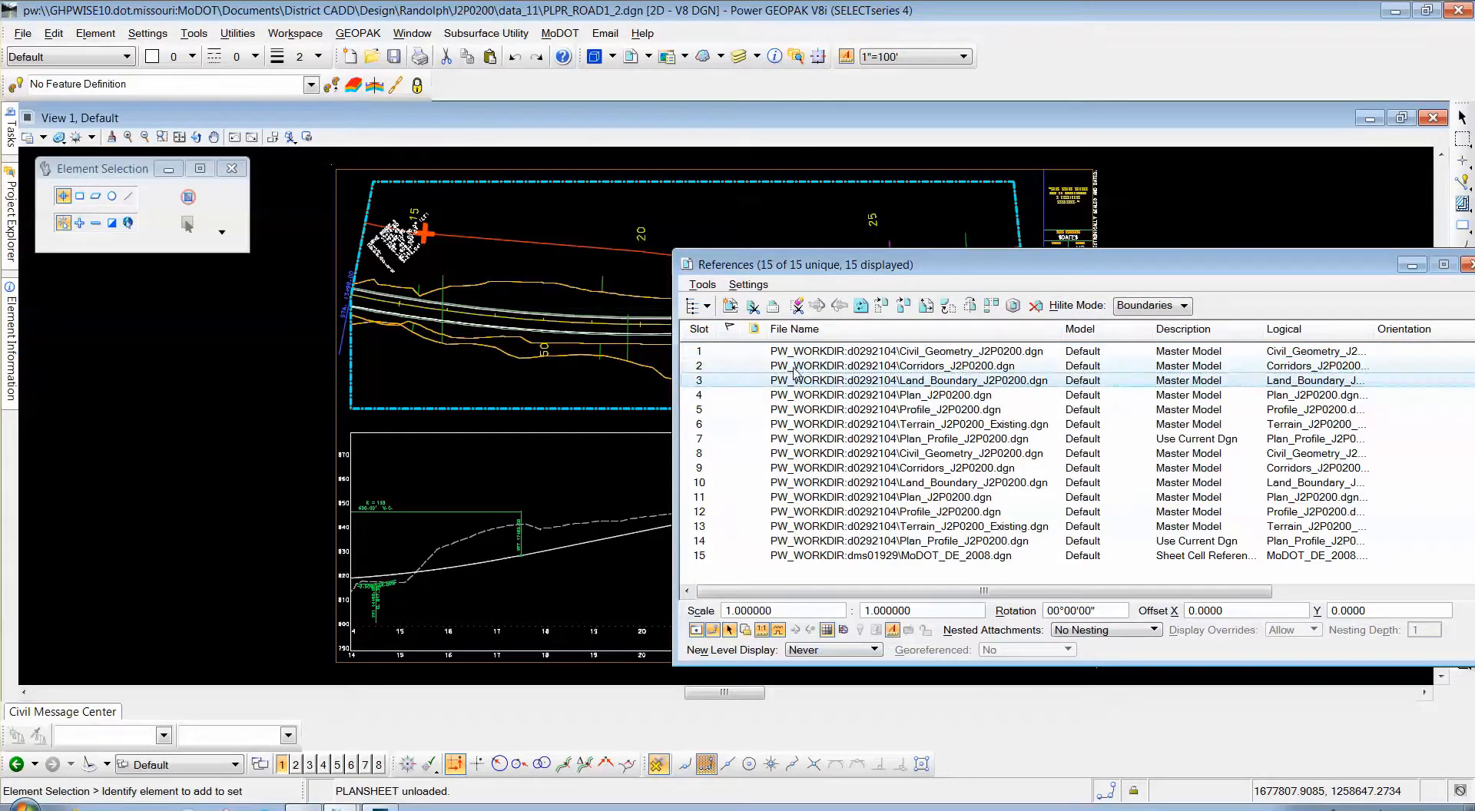
pyautogui.click(1138, 306)
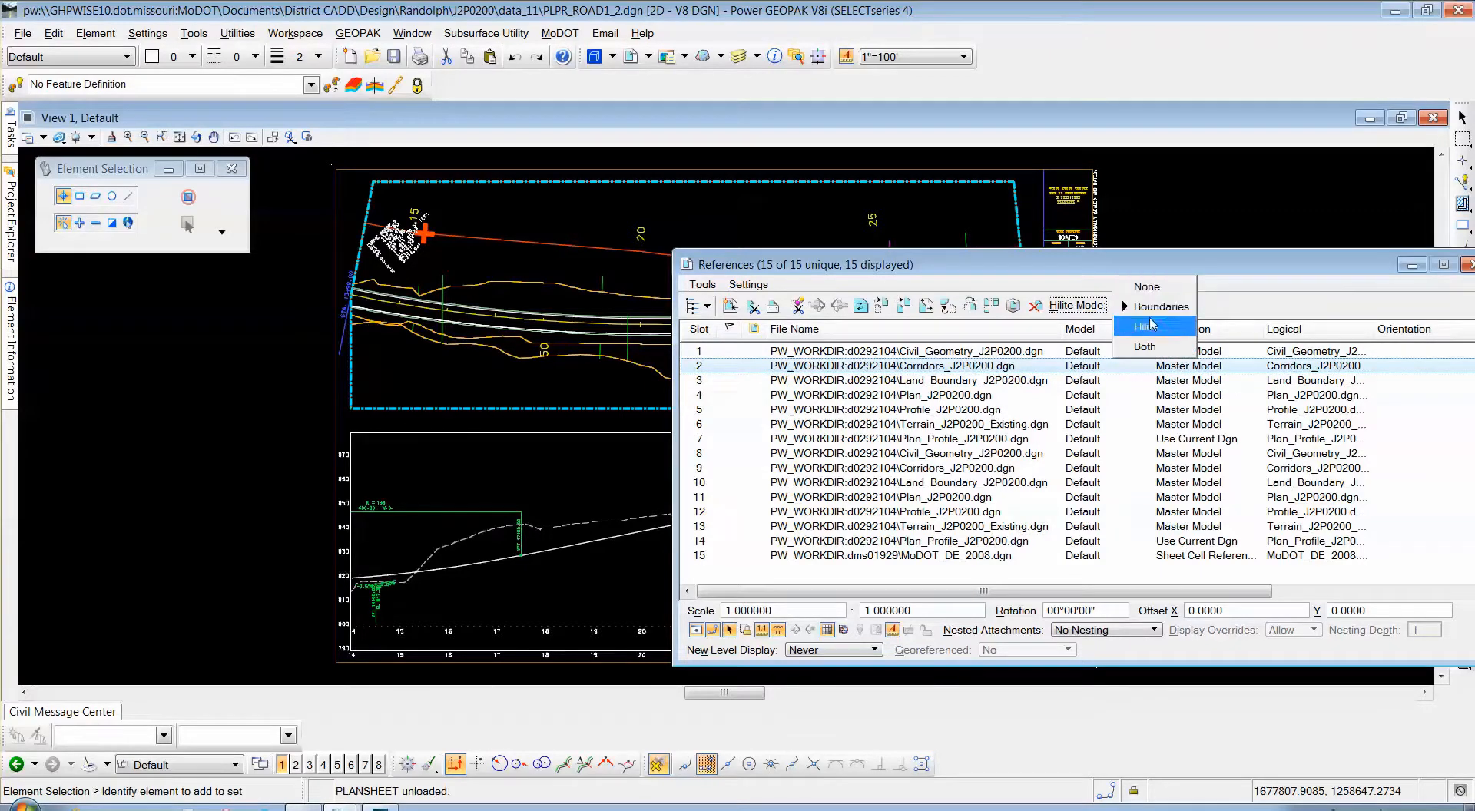
pyautogui.click(1149, 327)
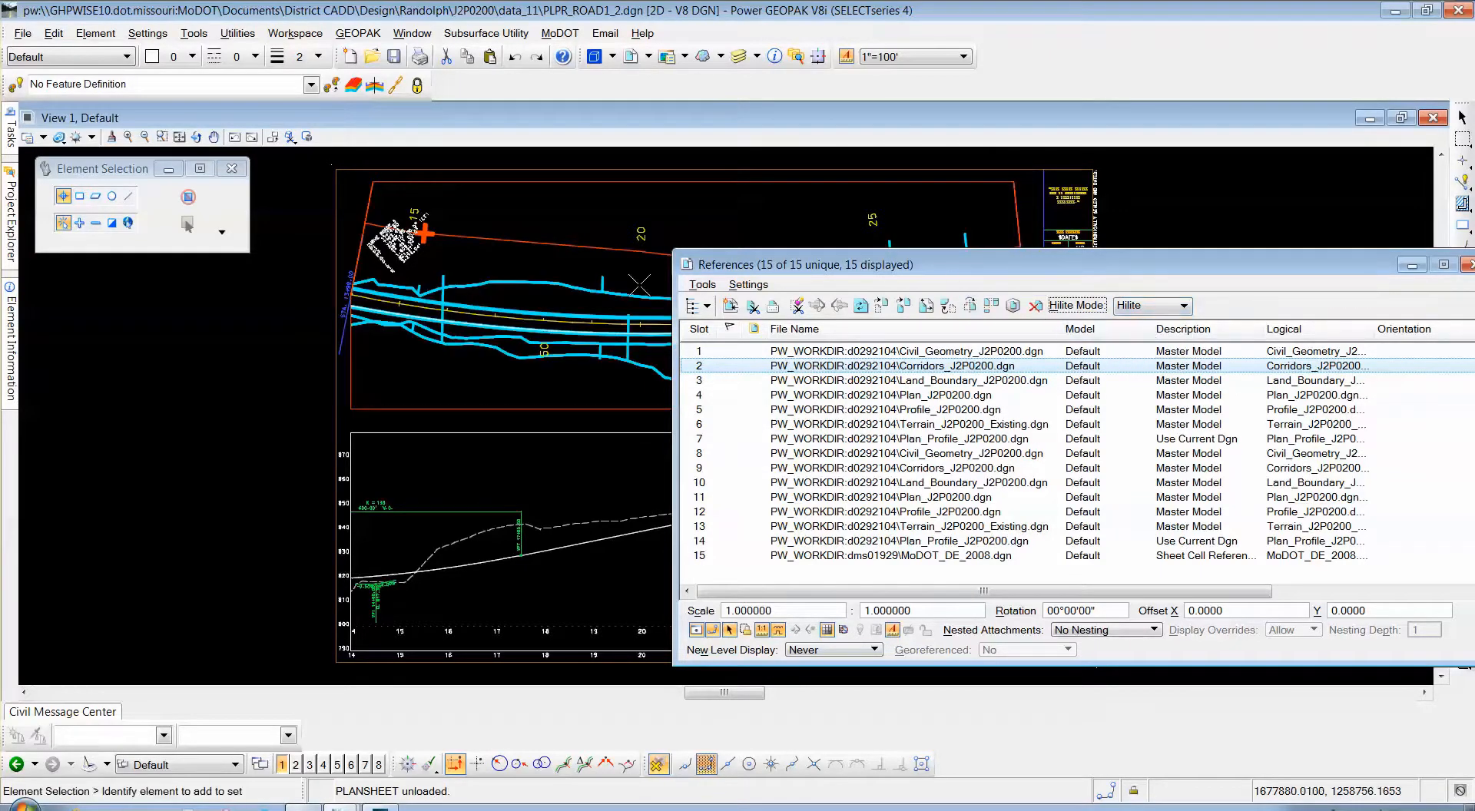
pyautogui.click(1128, 306)
pyautogui.click(1140, 329)
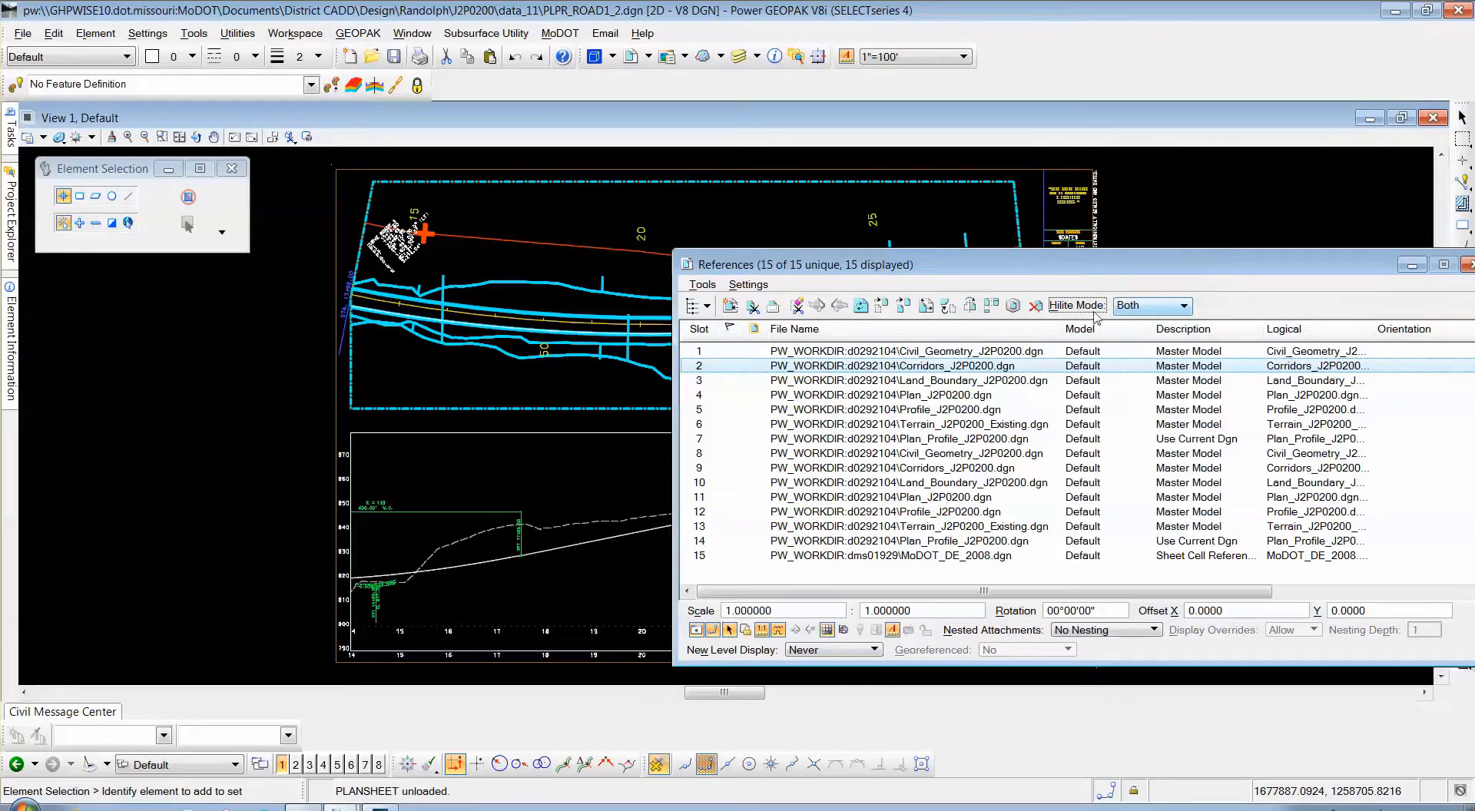
# Highlight the Land_Boundary, Plan and both Profile references in turn to examine what each contributes to the sheet
pyautogui.moveTo(972, 279); pyautogui.dragTo(1030, 239)
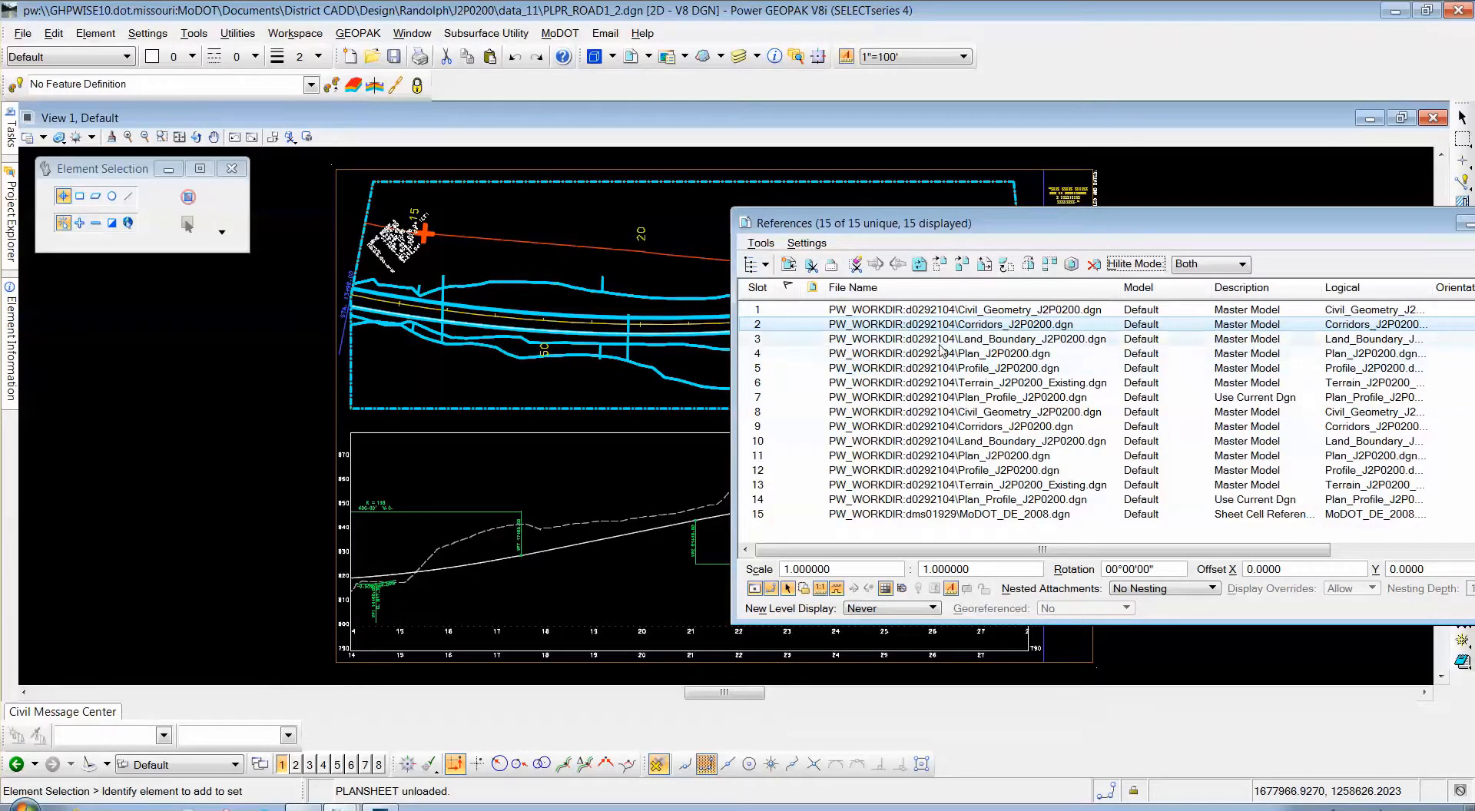
pyautogui.click(942, 341)
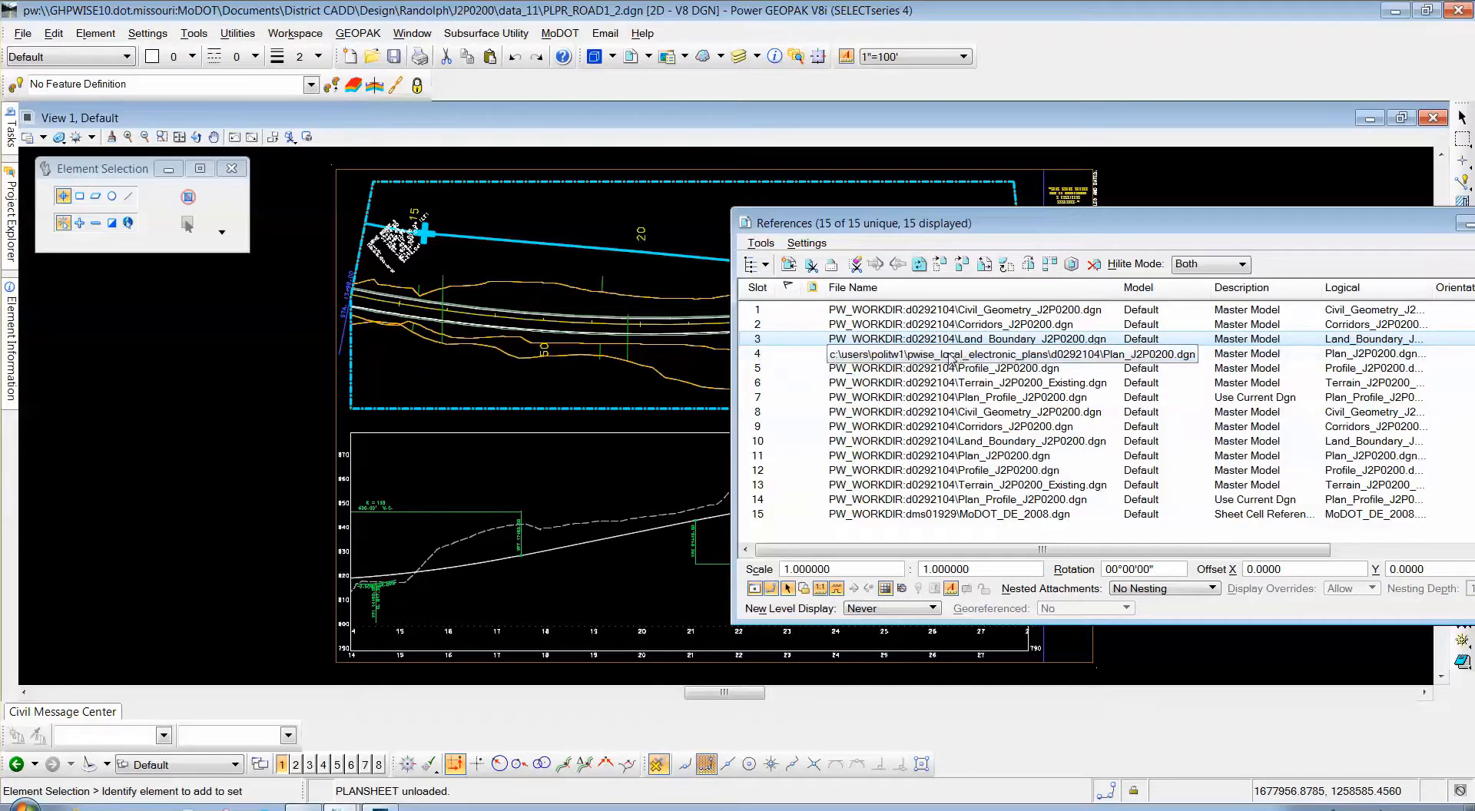
pyautogui.click(950, 355)
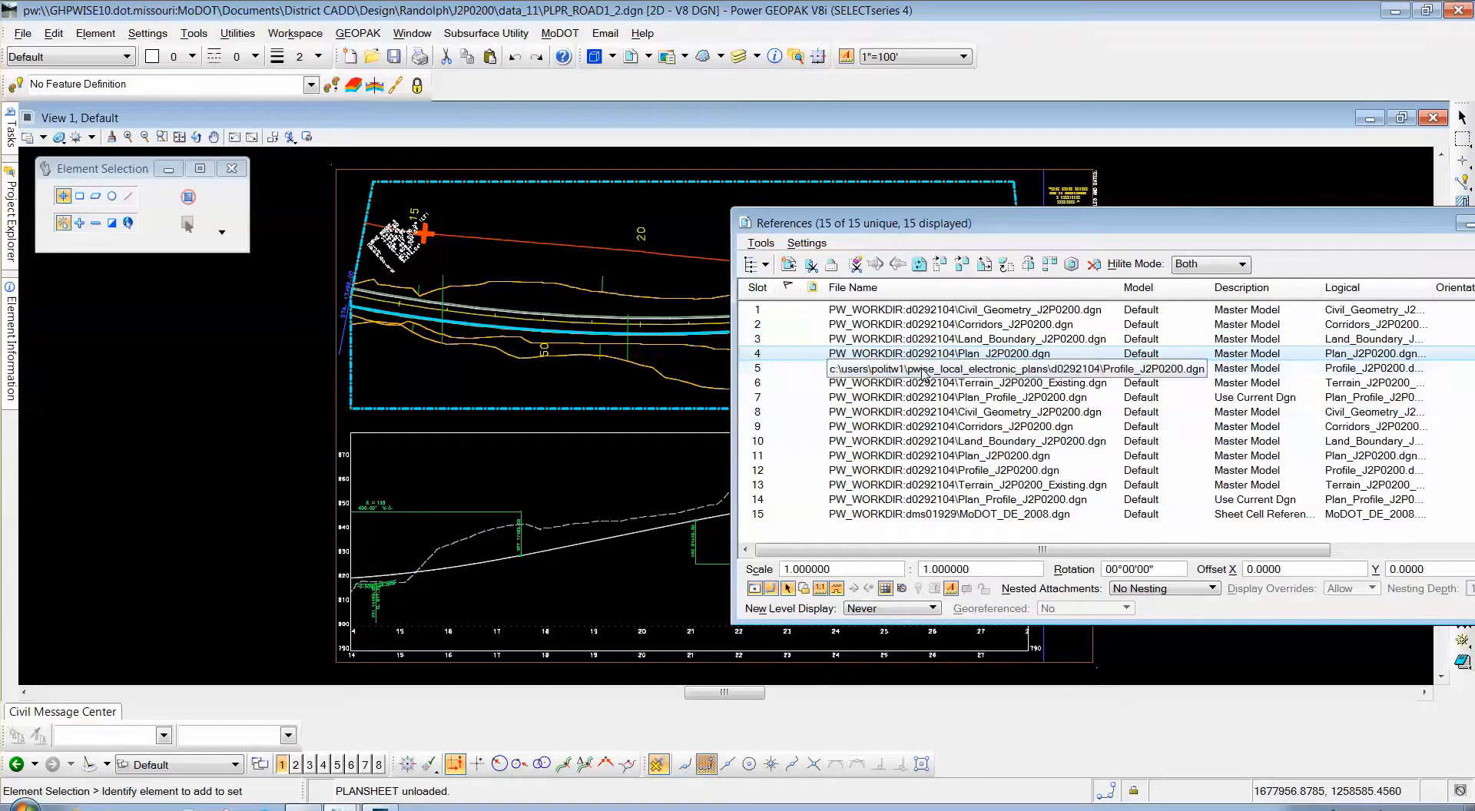
pyautogui.click(926, 370)
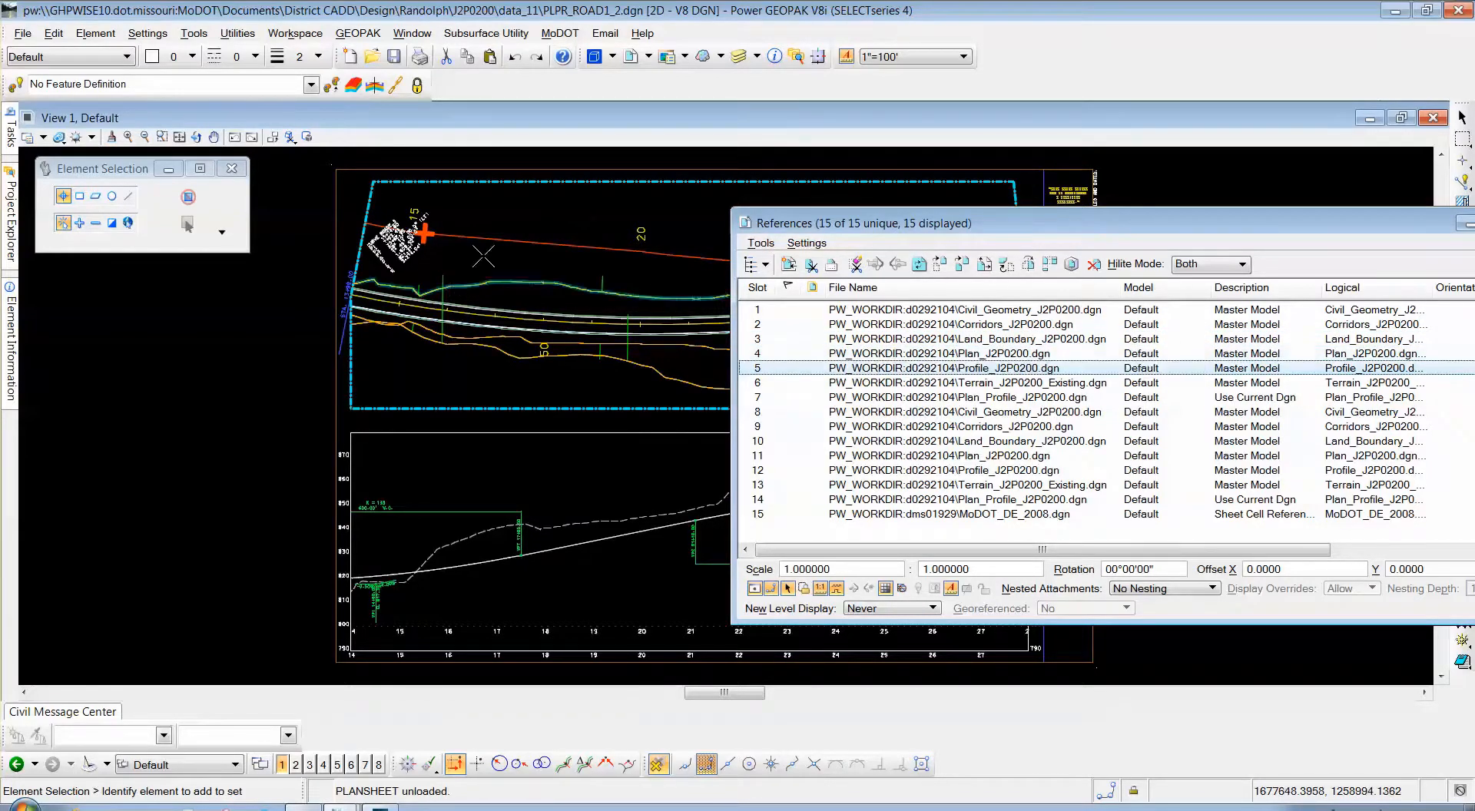
pyautogui.moveTo(820, 229); pyautogui.dragTo(615, 340)
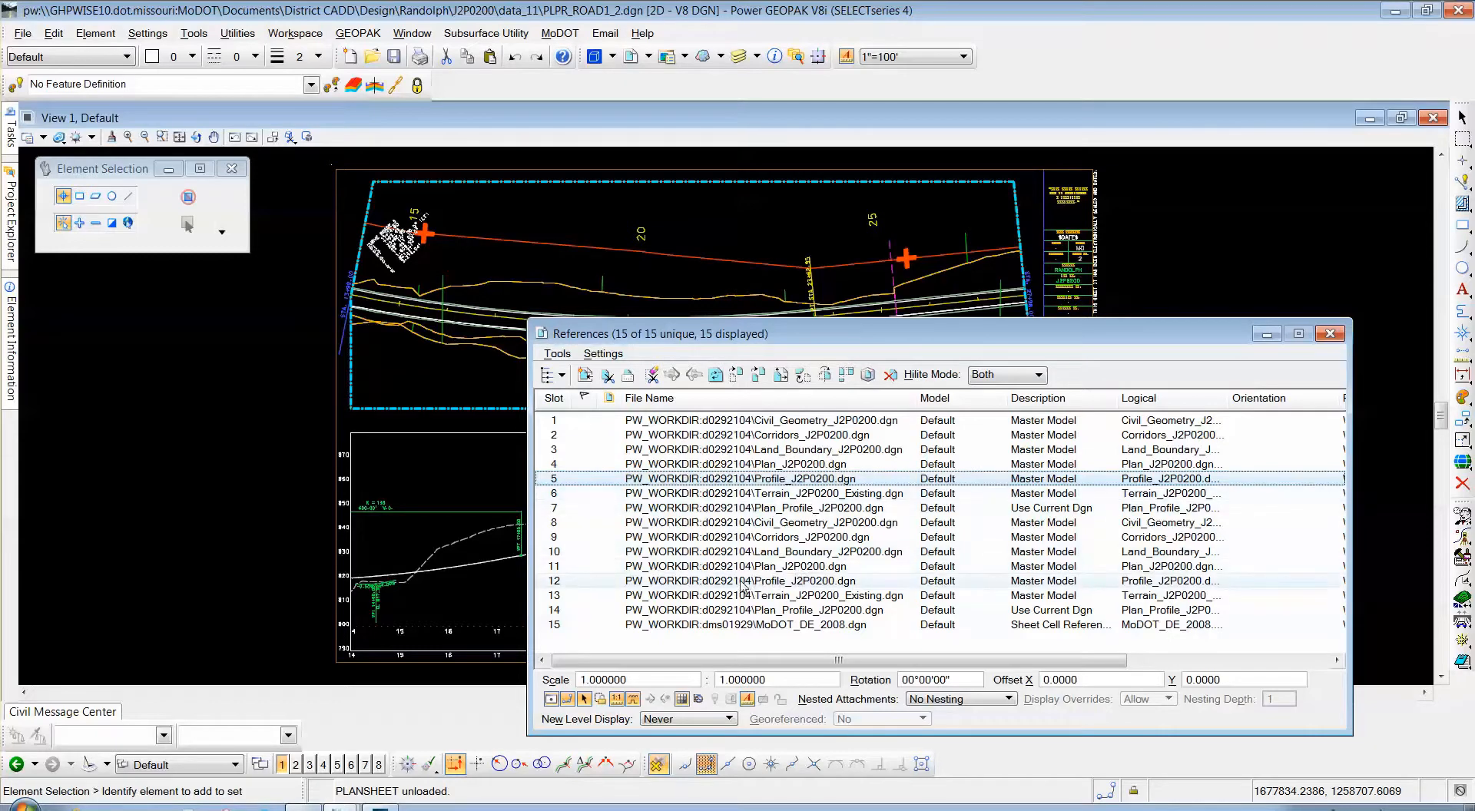
pyautogui.click(781, 581)
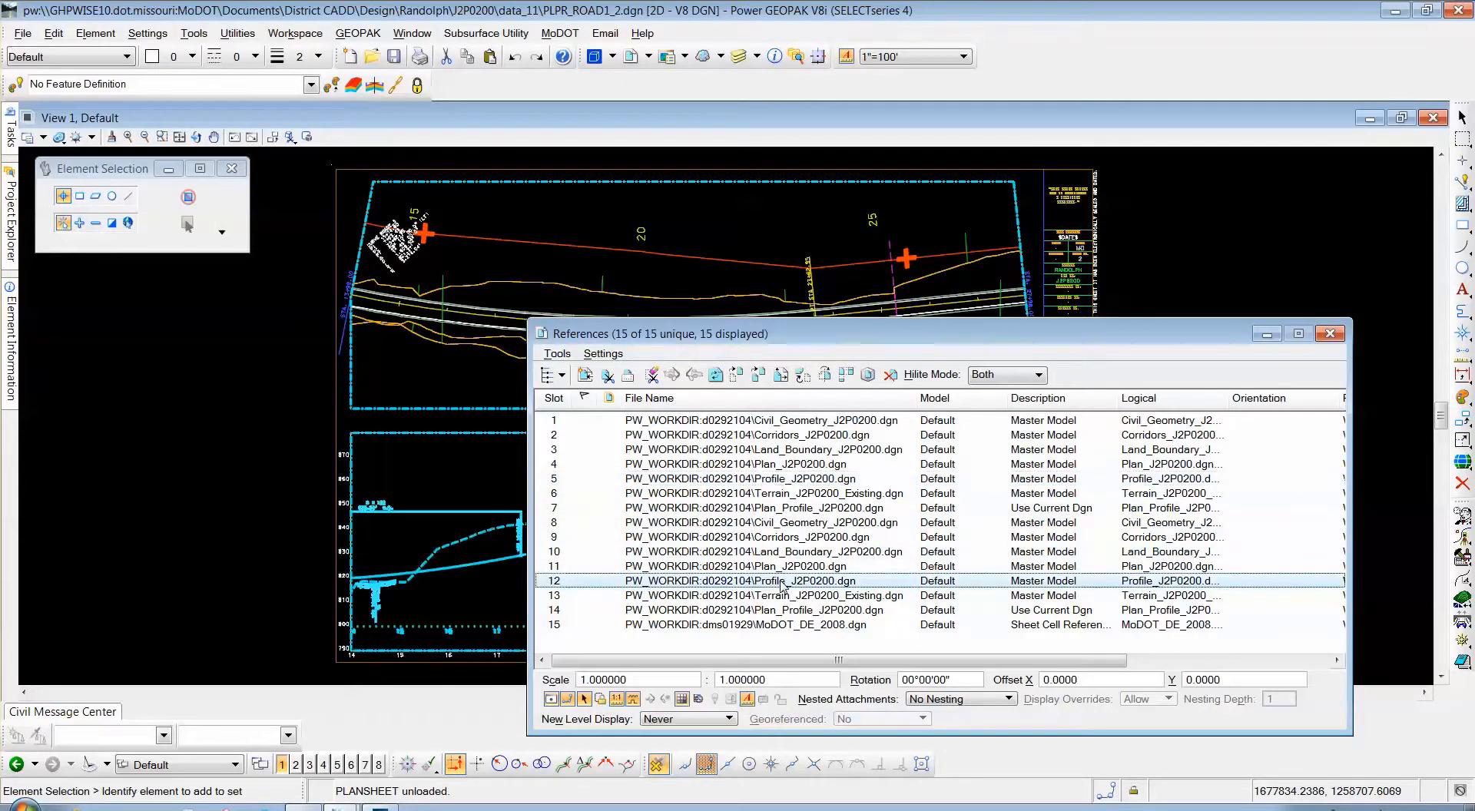
# Detach the Profile_J2P0200.dgn reference in slot 5, which is clipped to the sheet's plan area
pyautogui.moveTo(826, 339); pyautogui.dragTo(1030, 208)
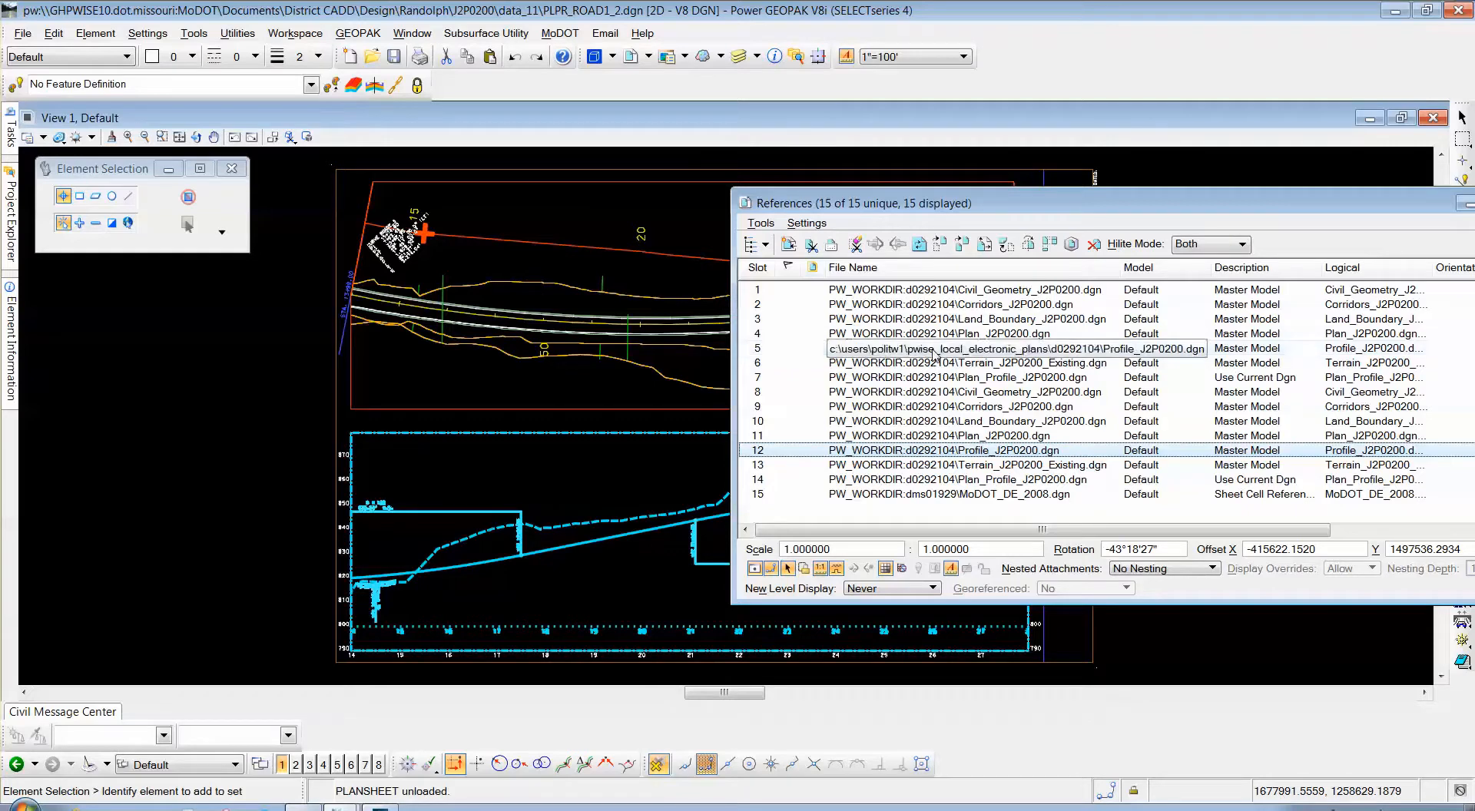
pyautogui.click(983, 349)
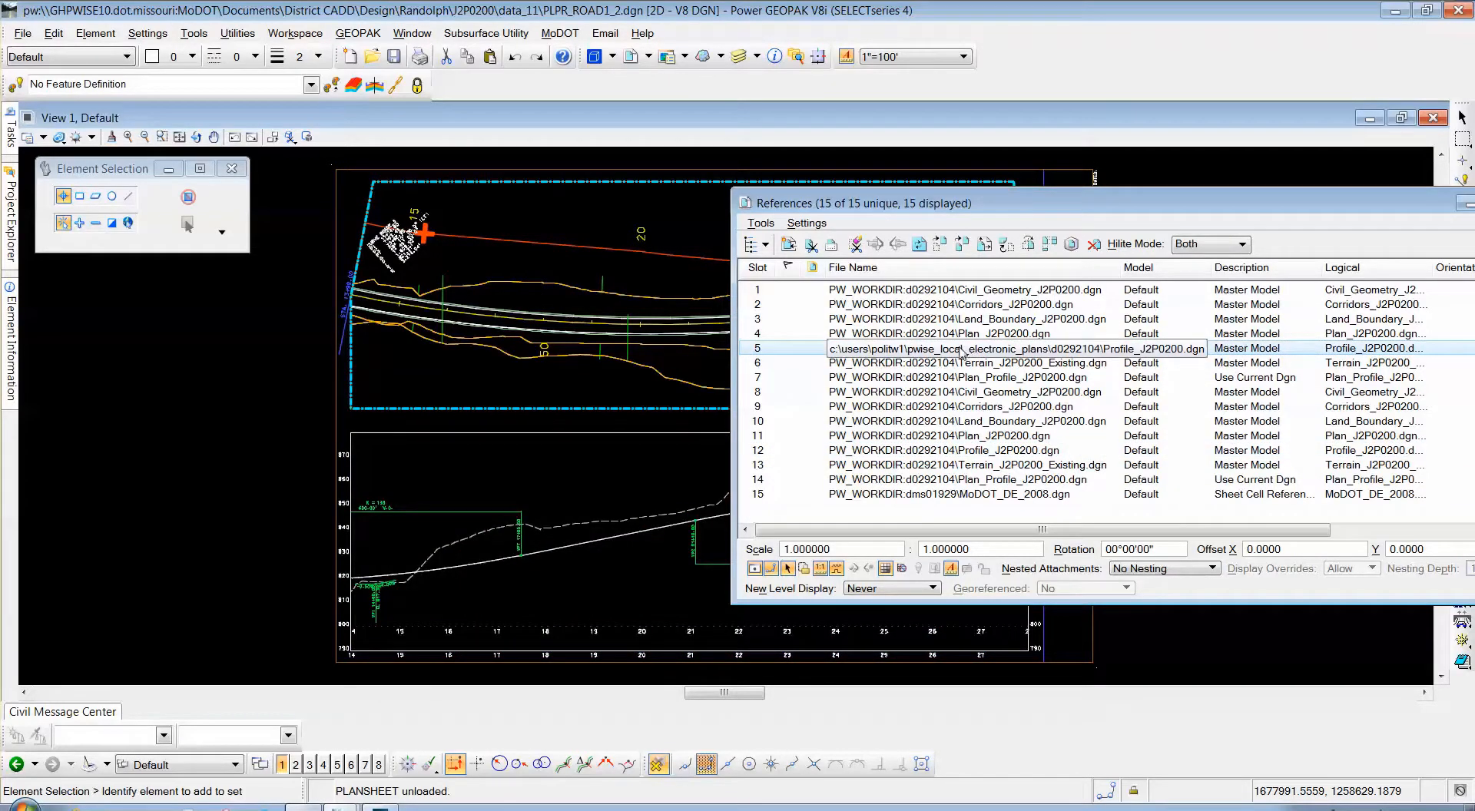
pyautogui.rightClick(952, 352)
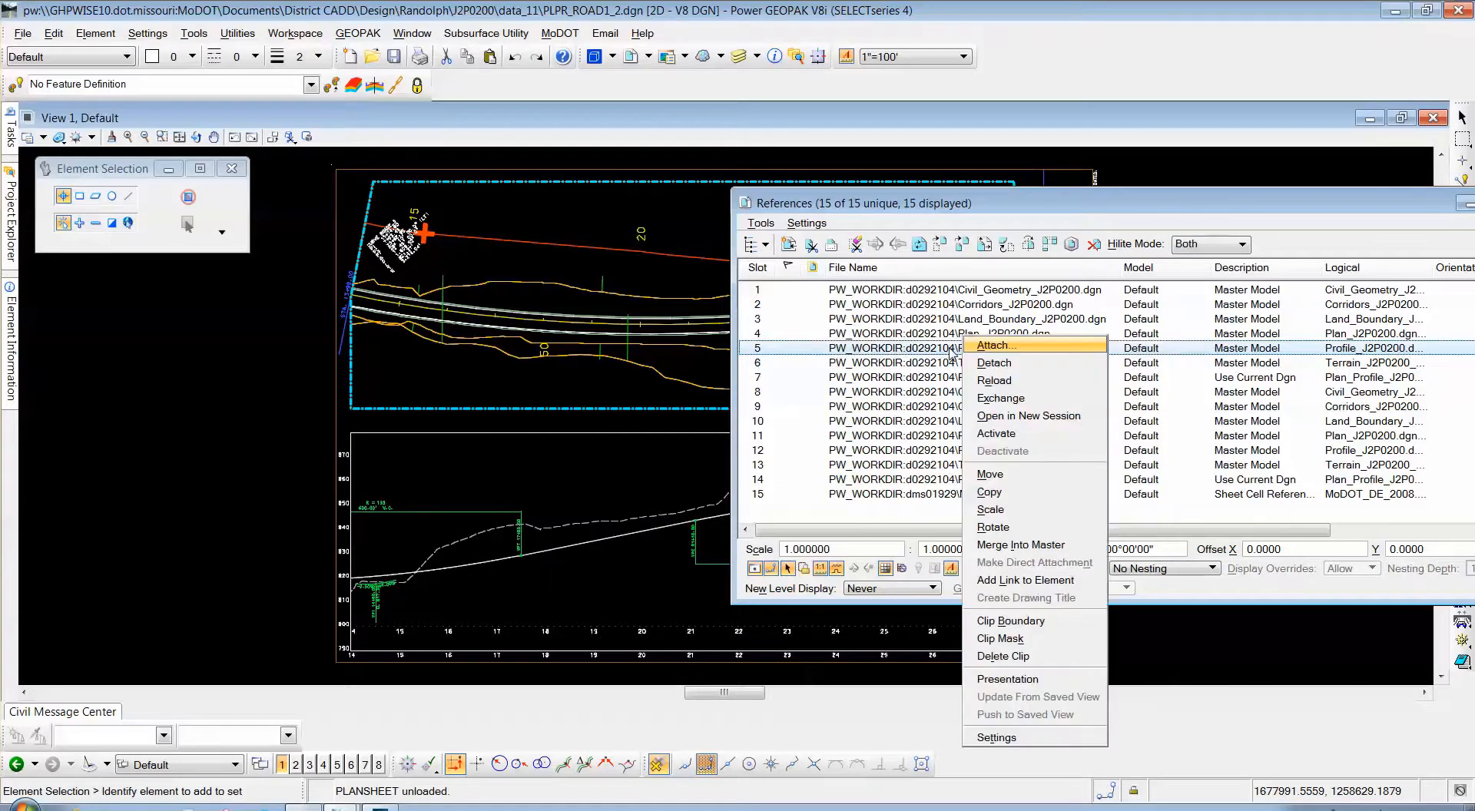
pyautogui.click(977, 366)
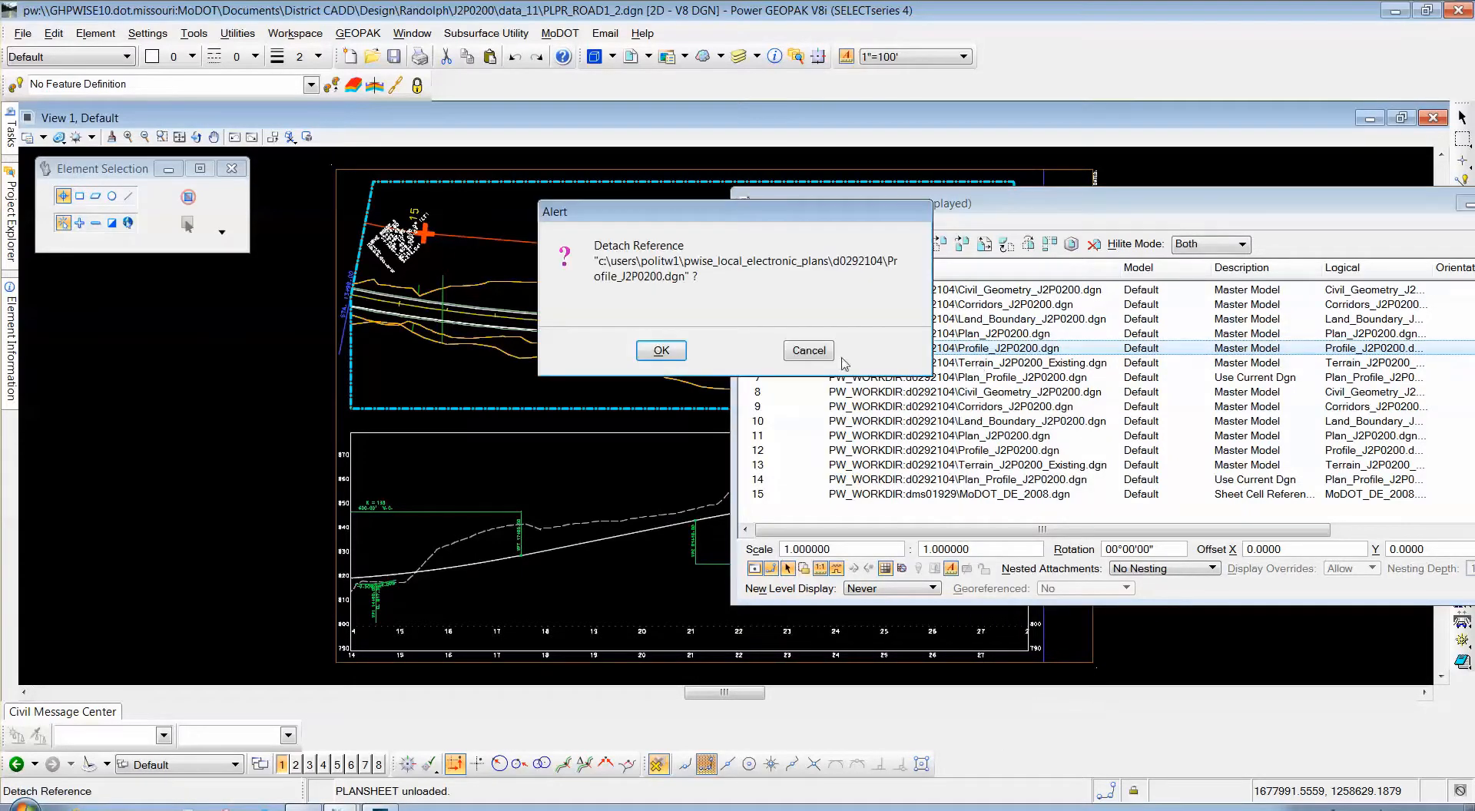
pyautogui.click(661, 350)
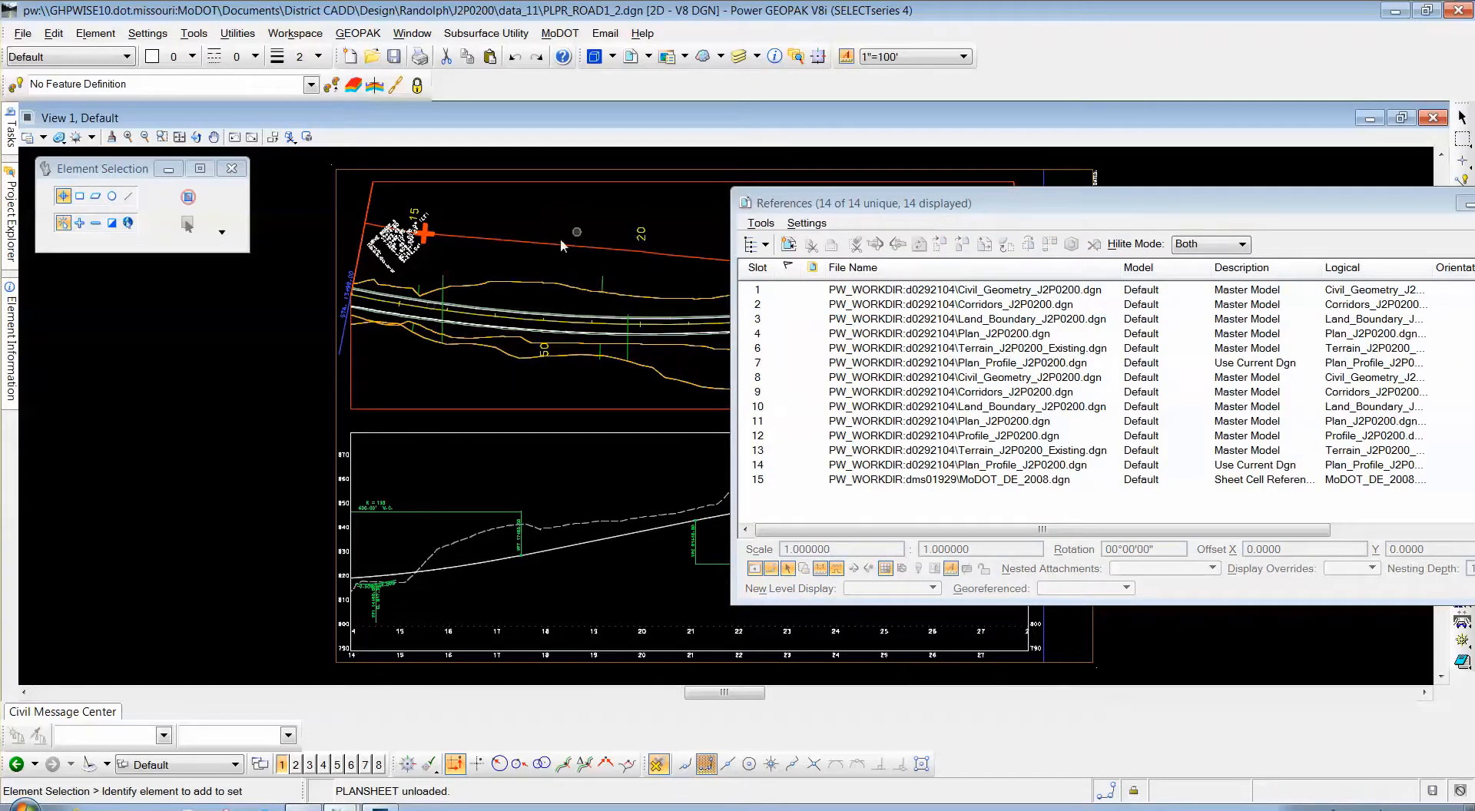
# Detach the Civil_Geometry_J2P0200.dgn reference in slot 8, which is clipped to the sheet's profile area
pyautogui.moveTo(841, 204); pyautogui.dragTo(792, 203)
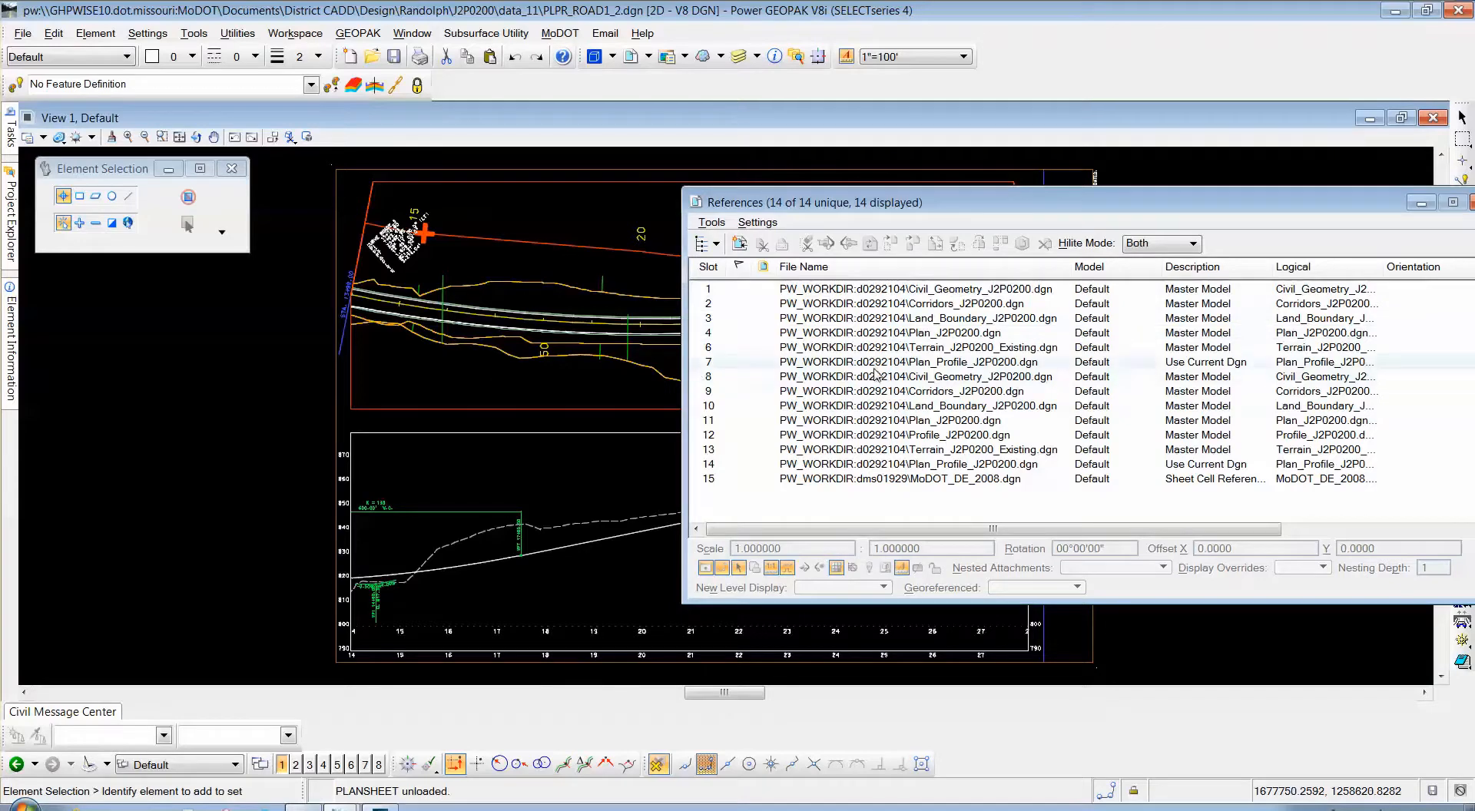
pyautogui.moveTo(959, 203); pyautogui.dragTo(923, 198)
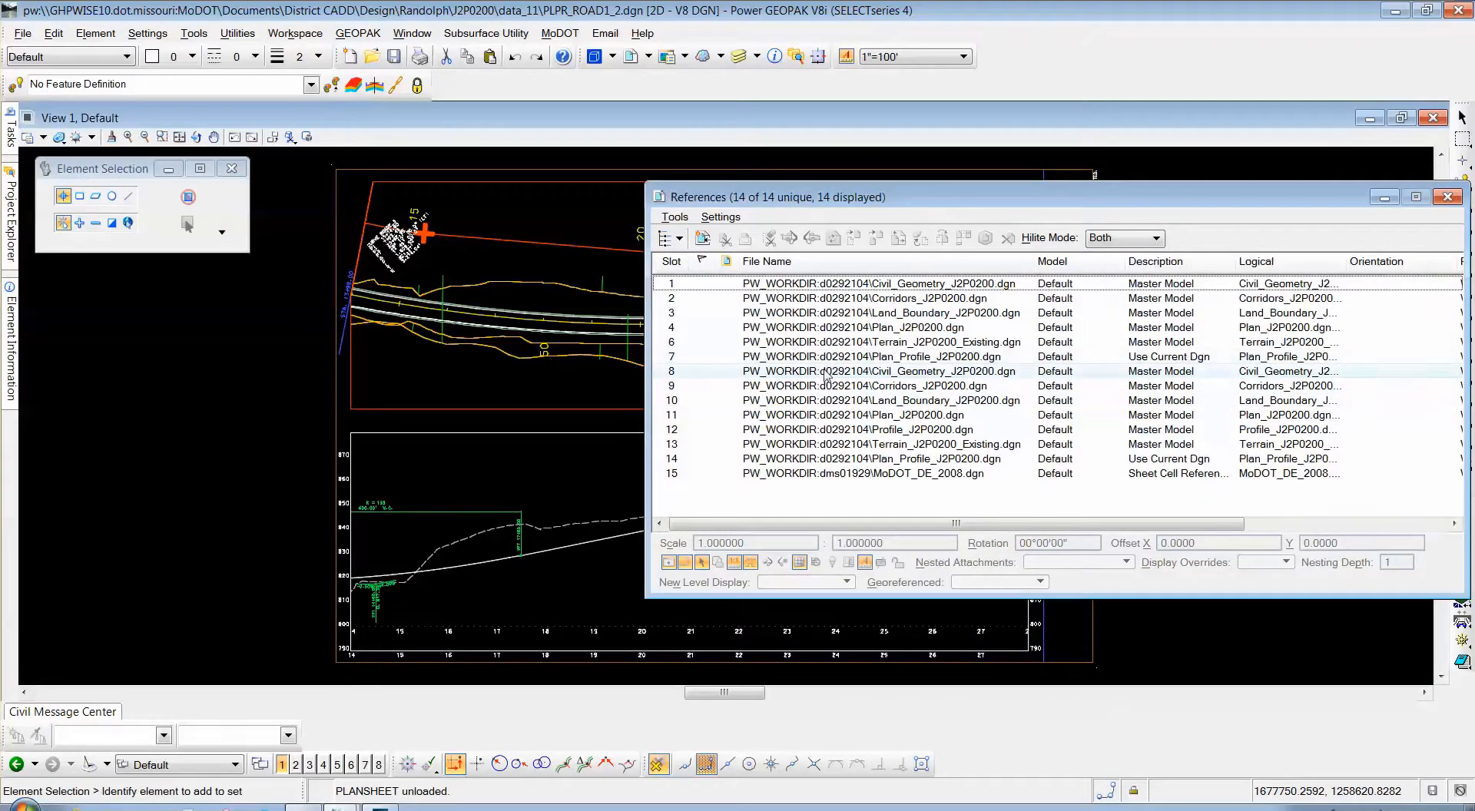
pyautogui.click(899, 358)
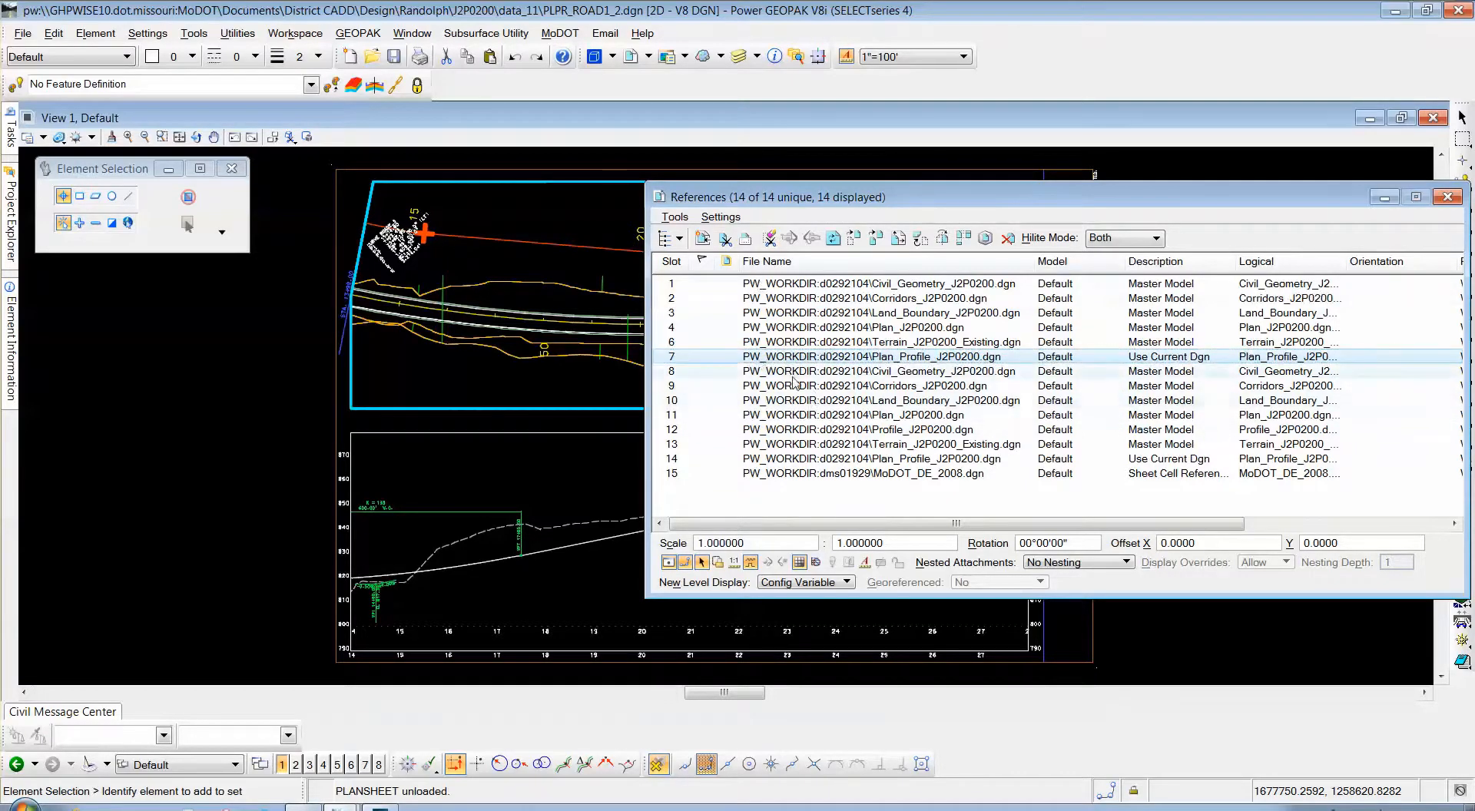
pyautogui.click(836, 372)
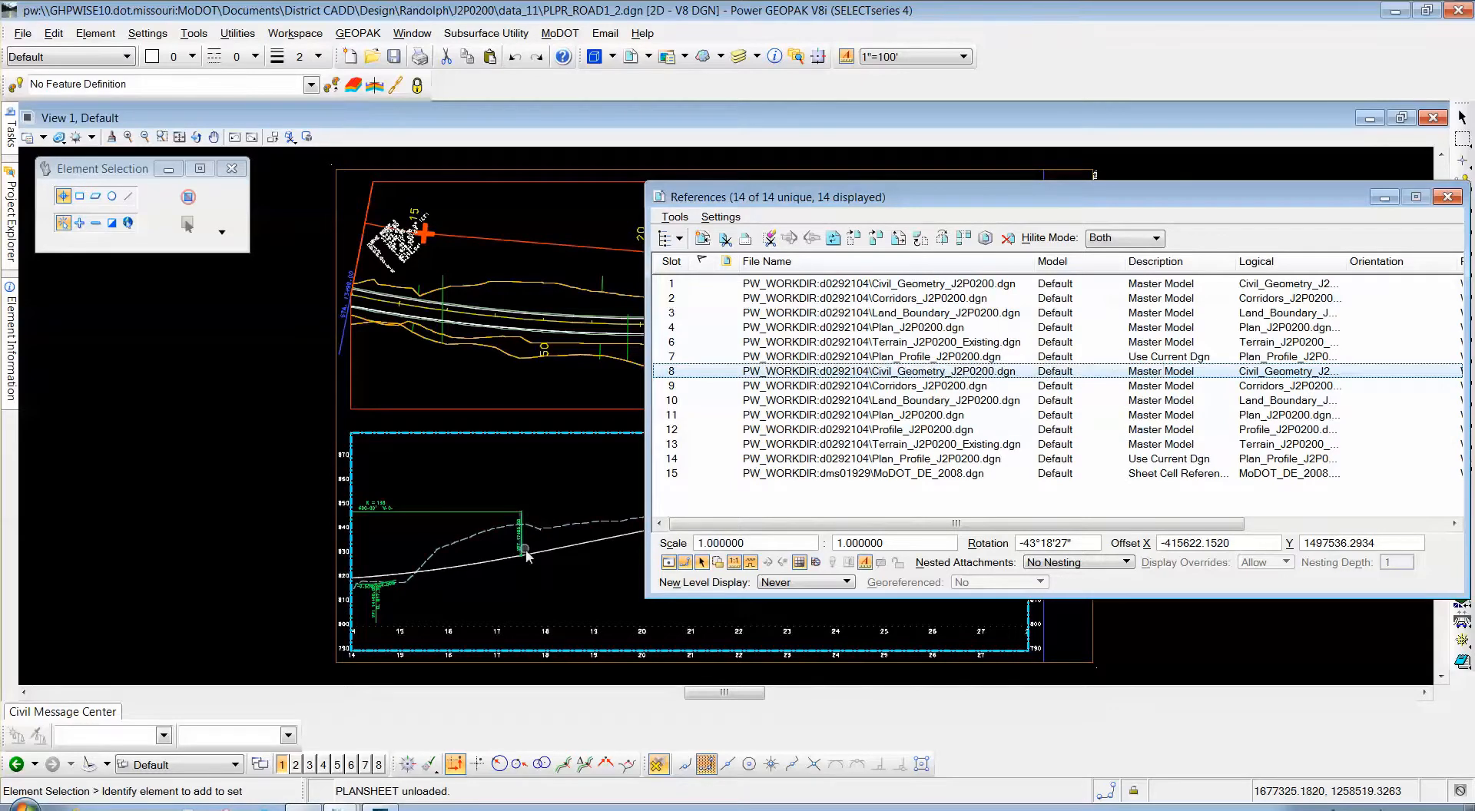
pyautogui.rightClick(824, 376)
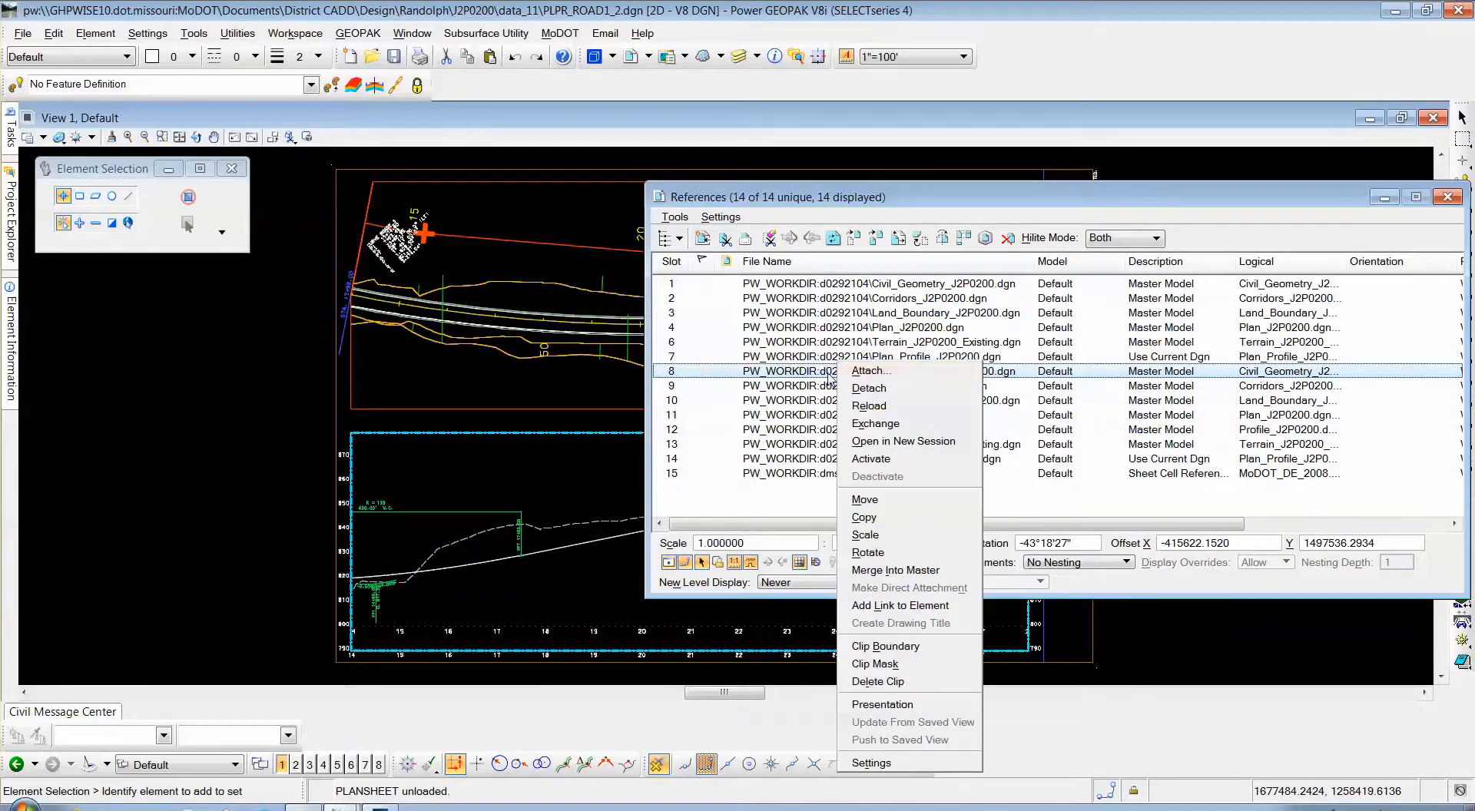
pyautogui.click(865, 395)
pyautogui.press('Return')
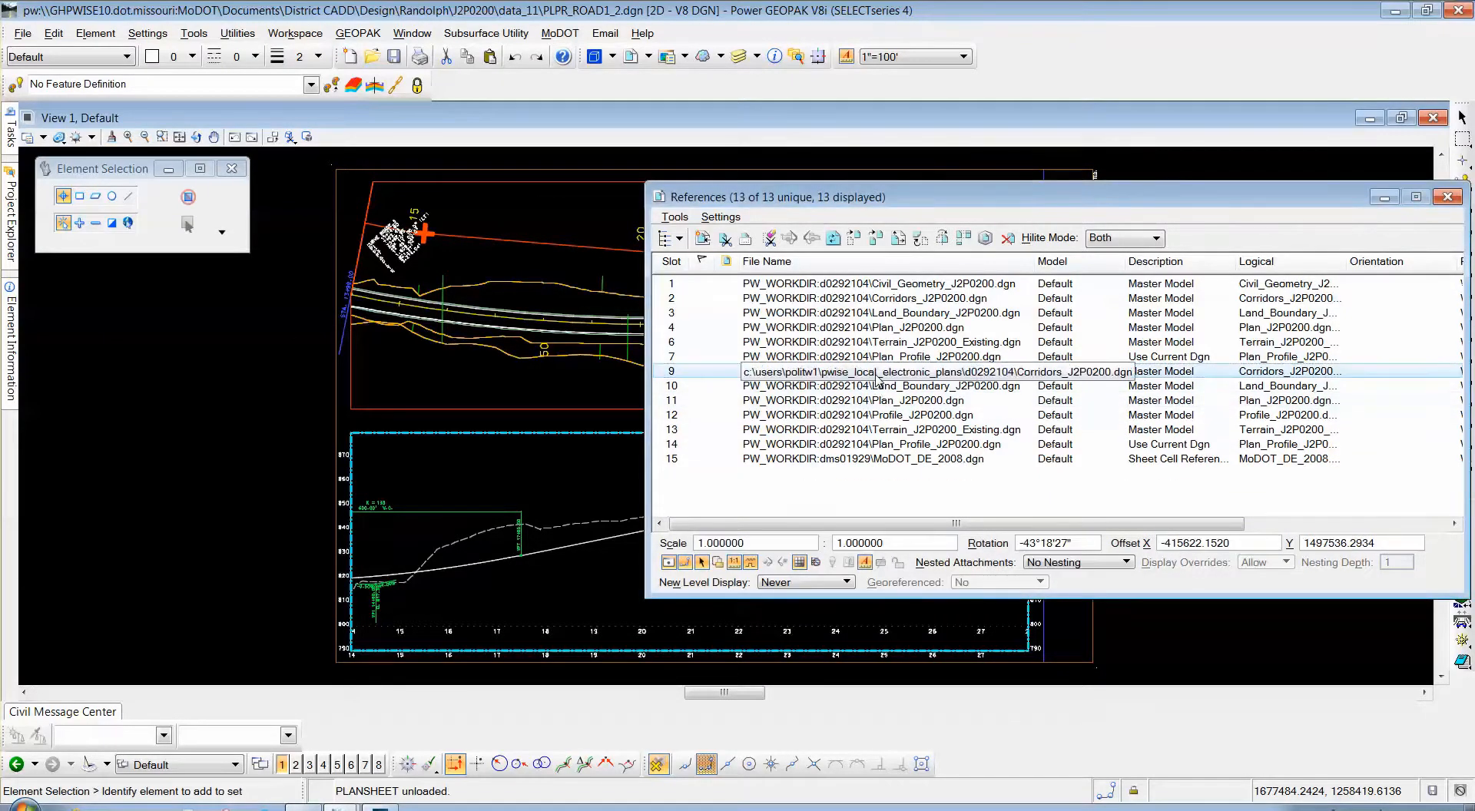
# Detach the Corridors_J2P0200.dgn and Land_Boundary_J2P0200.dgn references in slots 9 and 10
pyautogui.rightClick(835, 376)
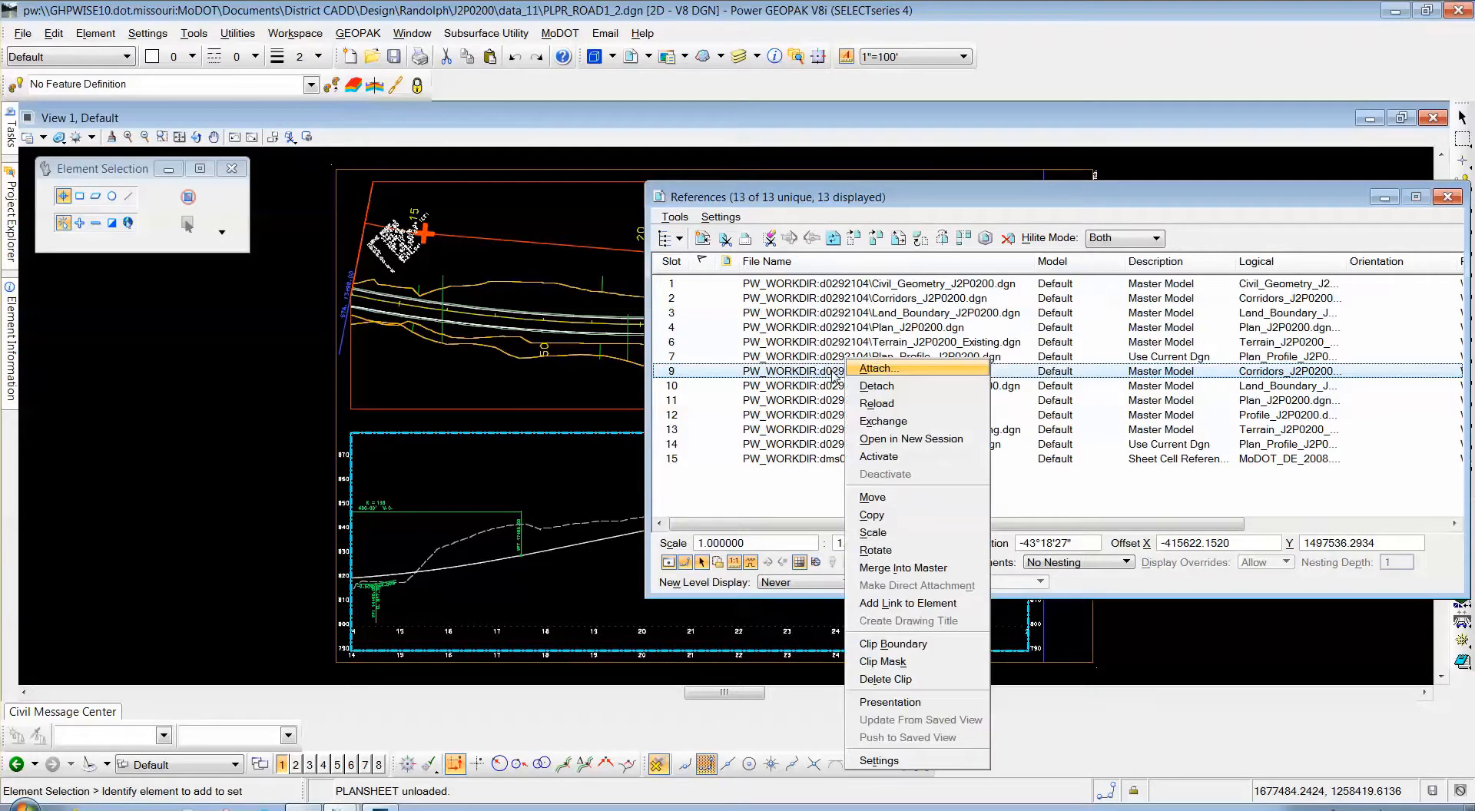
pyautogui.click(873, 387)
pyautogui.click(666, 355)
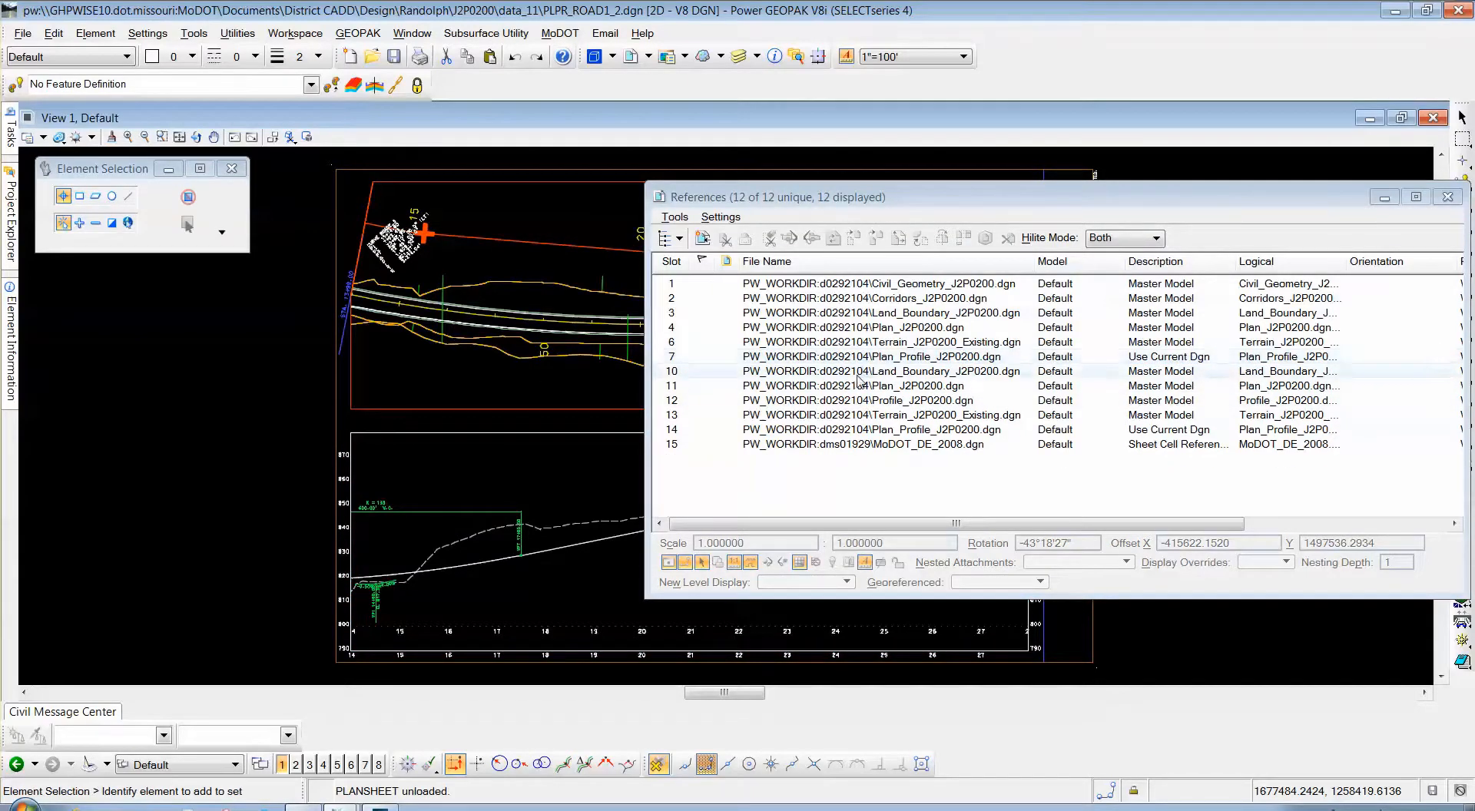
pyautogui.click(859, 373)
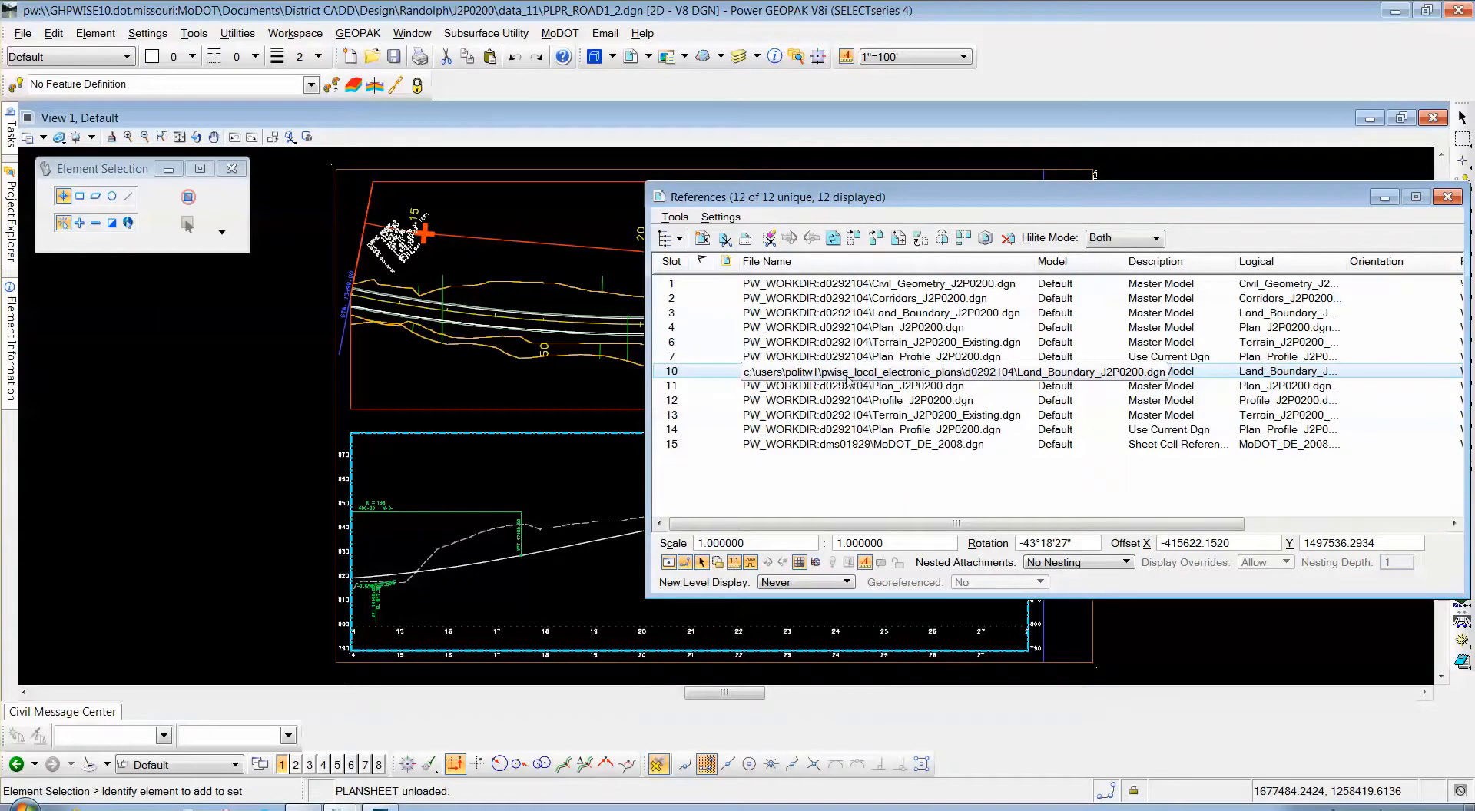
pyautogui.rightClick(849, 378)
pyautogui.click(876, 390)
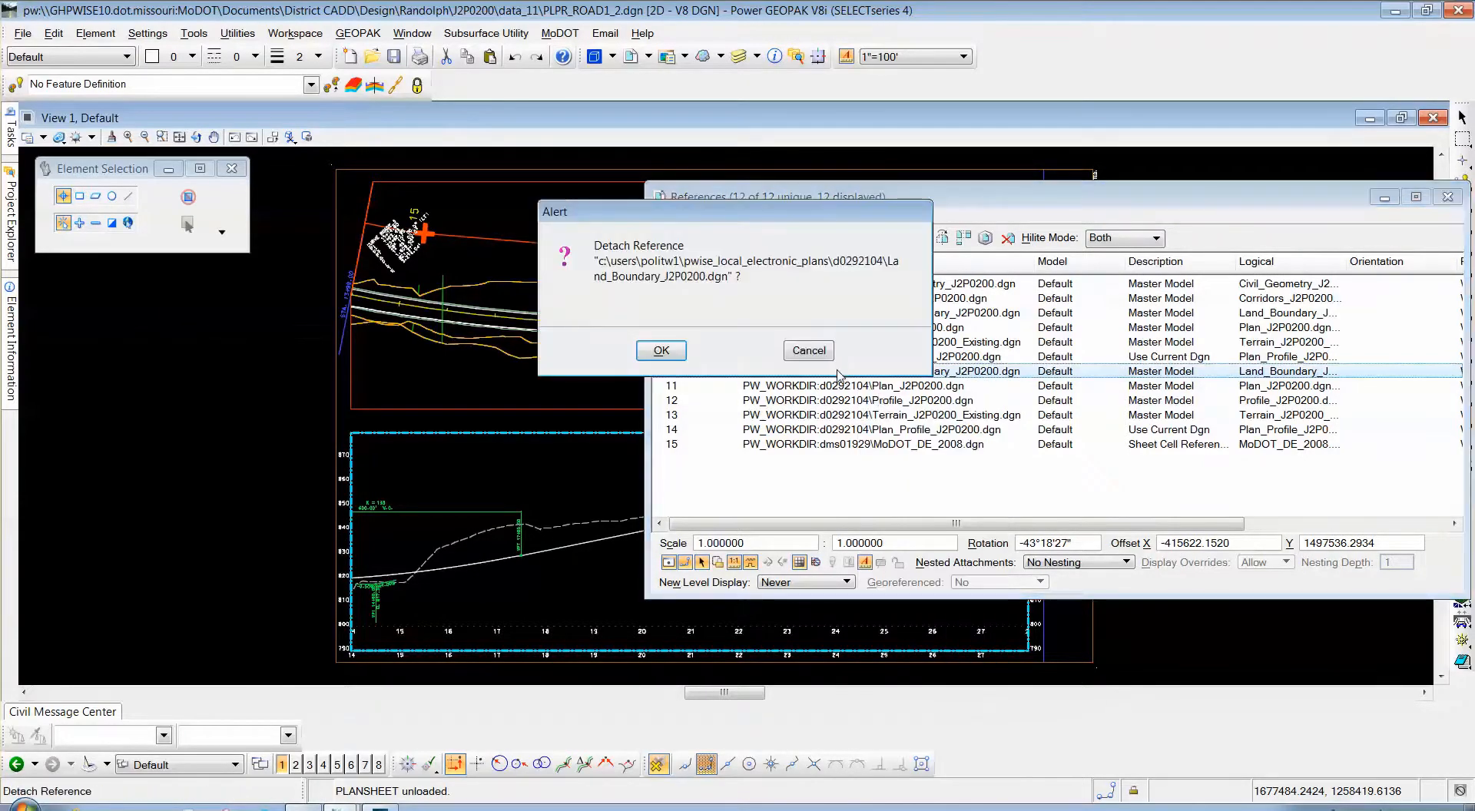
pyautogui.click(661, 350)
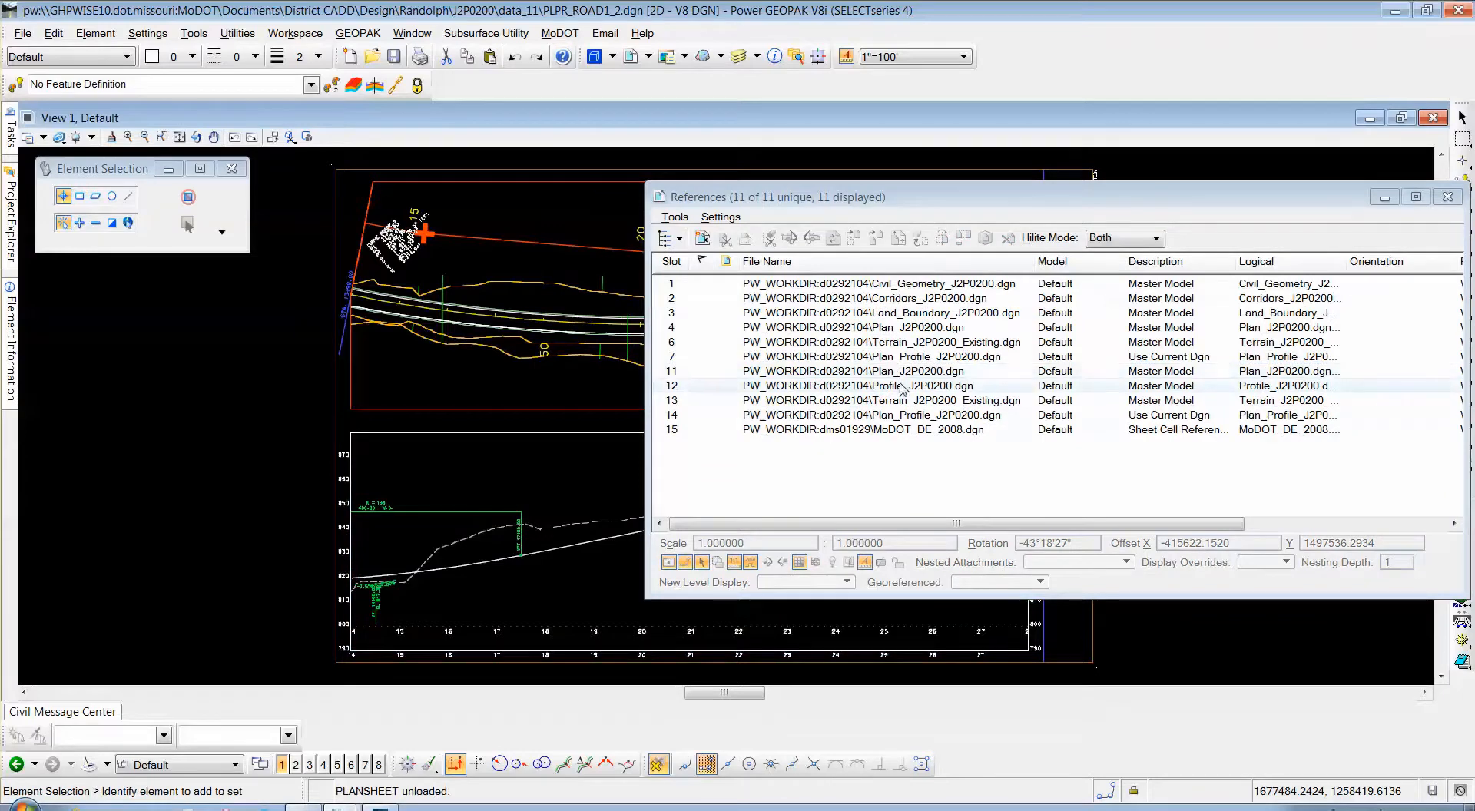
# Detach the Plan_J2P0200.dgn reference in slot 11 from the profile area
pyautogui.click(894, 377)
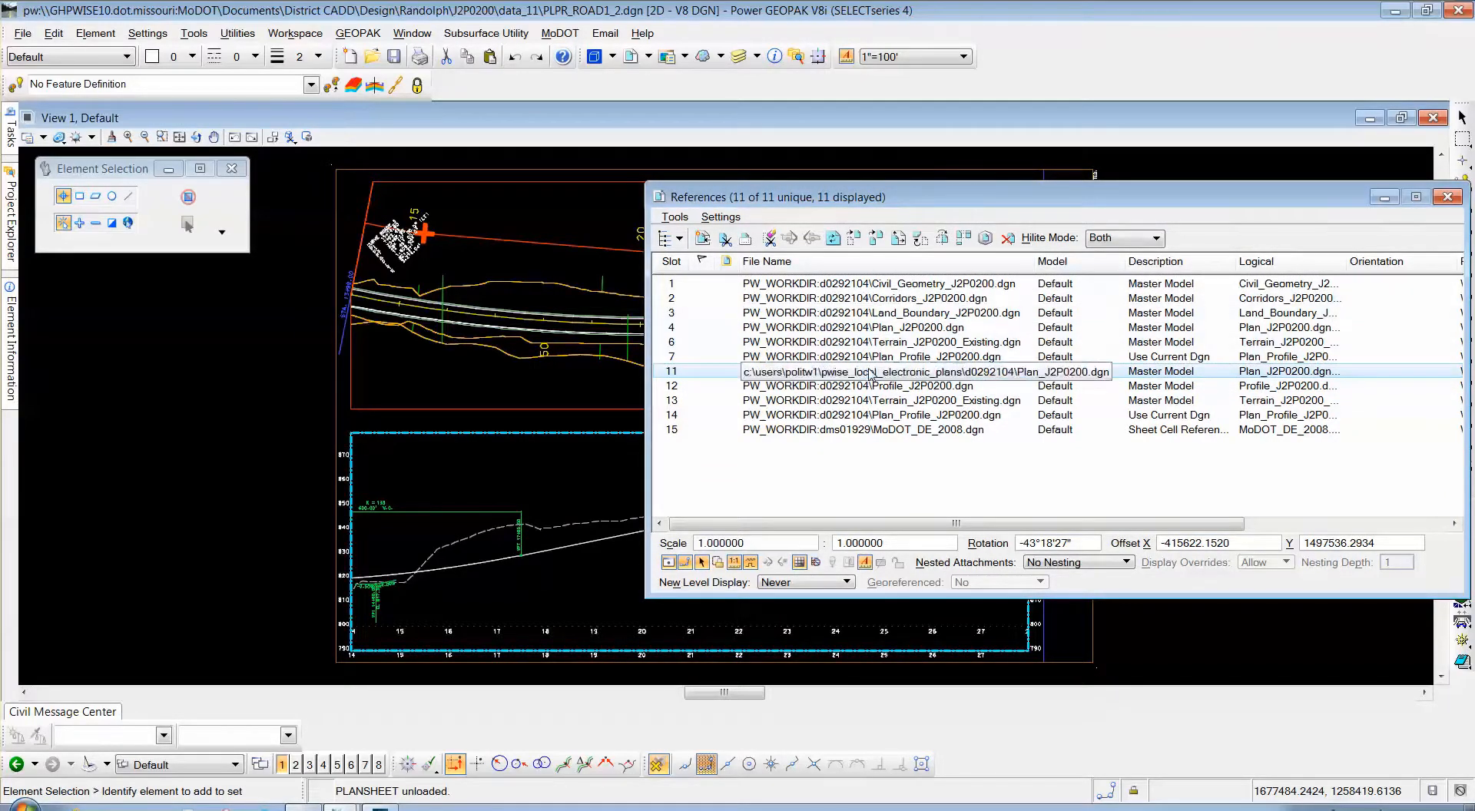
pyautogui.rightClick(881, 372)
pyautogui.click(914, 384)
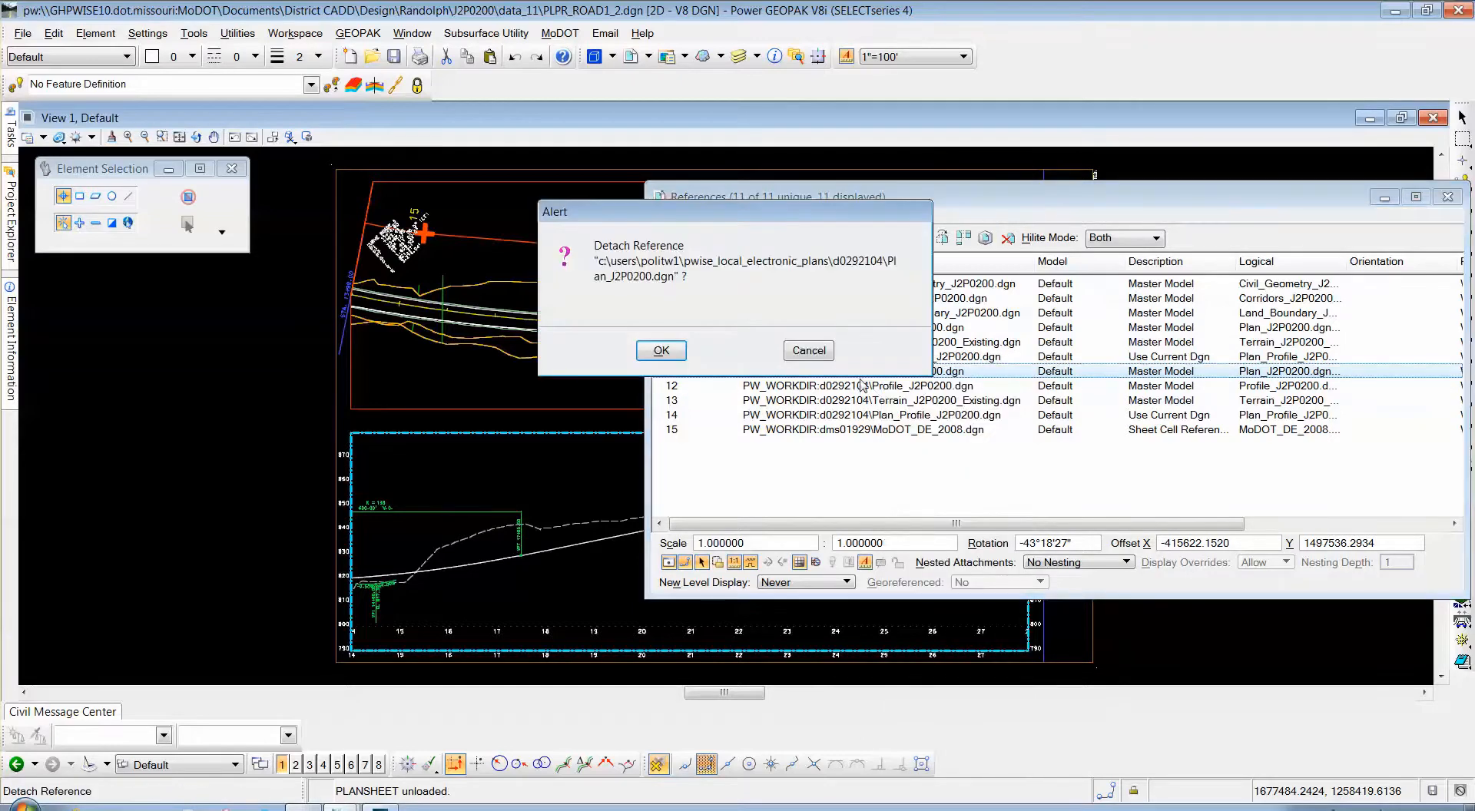
pyautogui.click(662, 352)
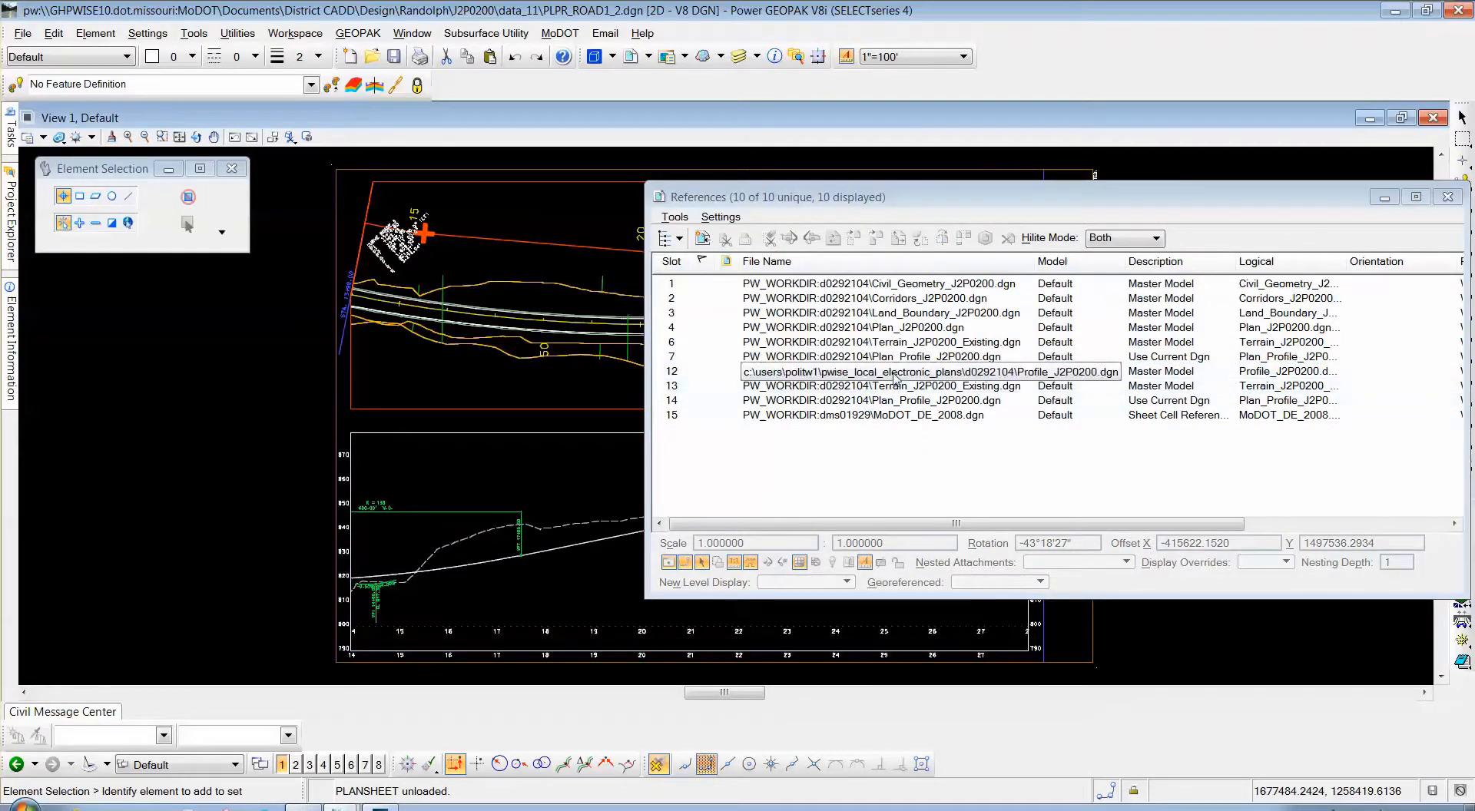
# Highlight the references in slots 12 to 15 in turn to examine what each contributes, and close the References list
pyautogui.click(893, 372)
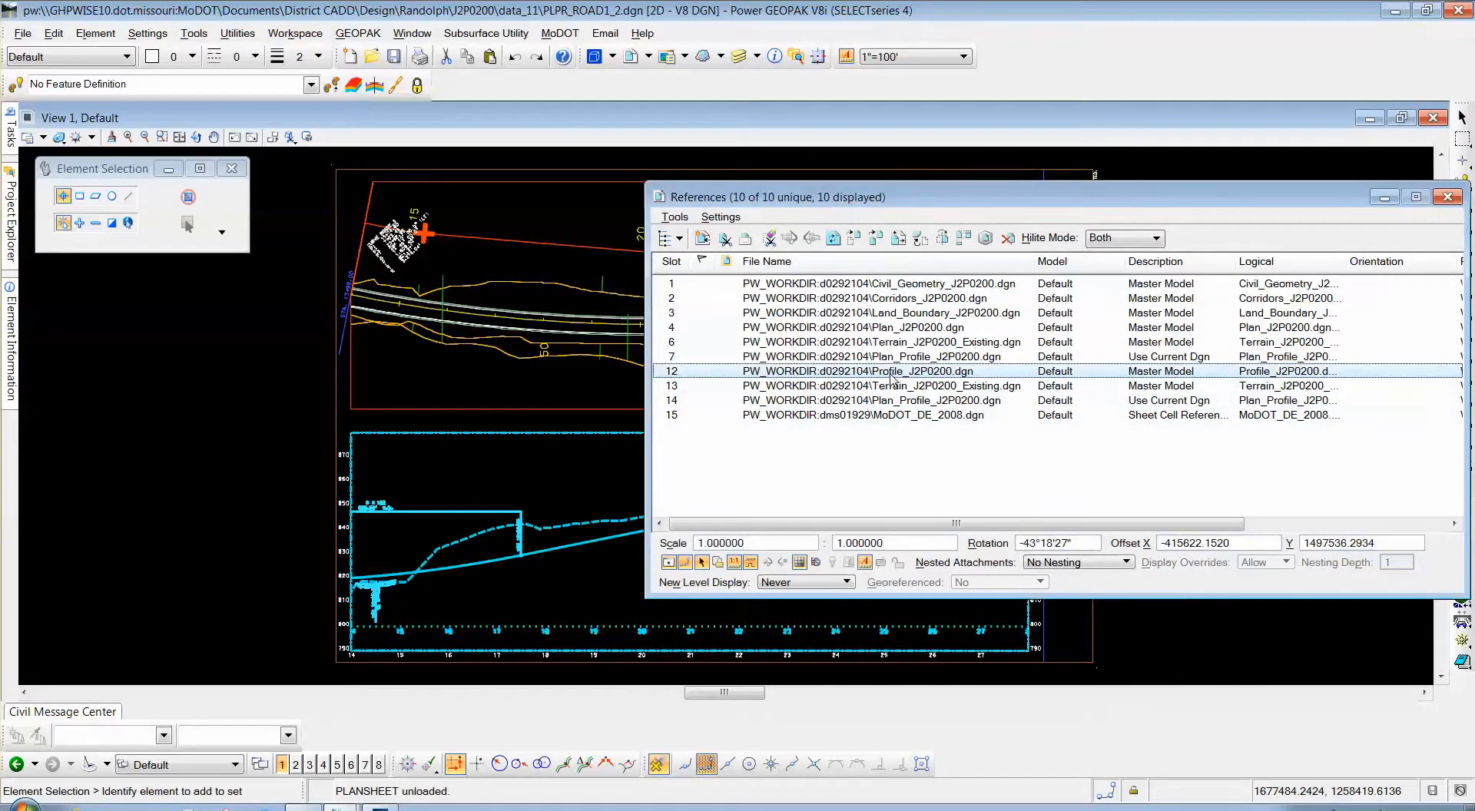
pyautogui.click(889, 388)
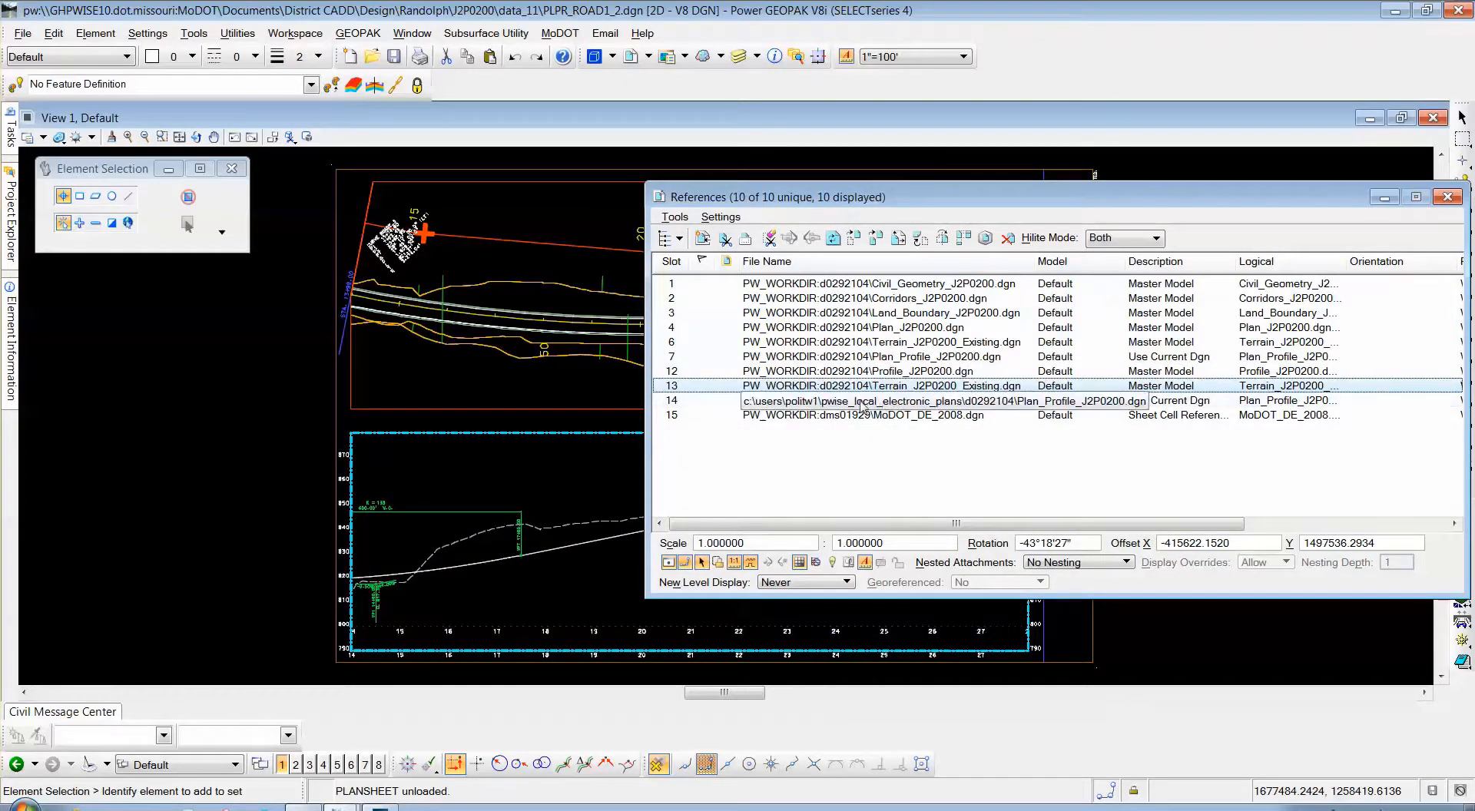
pyautogui.click(862, 403)
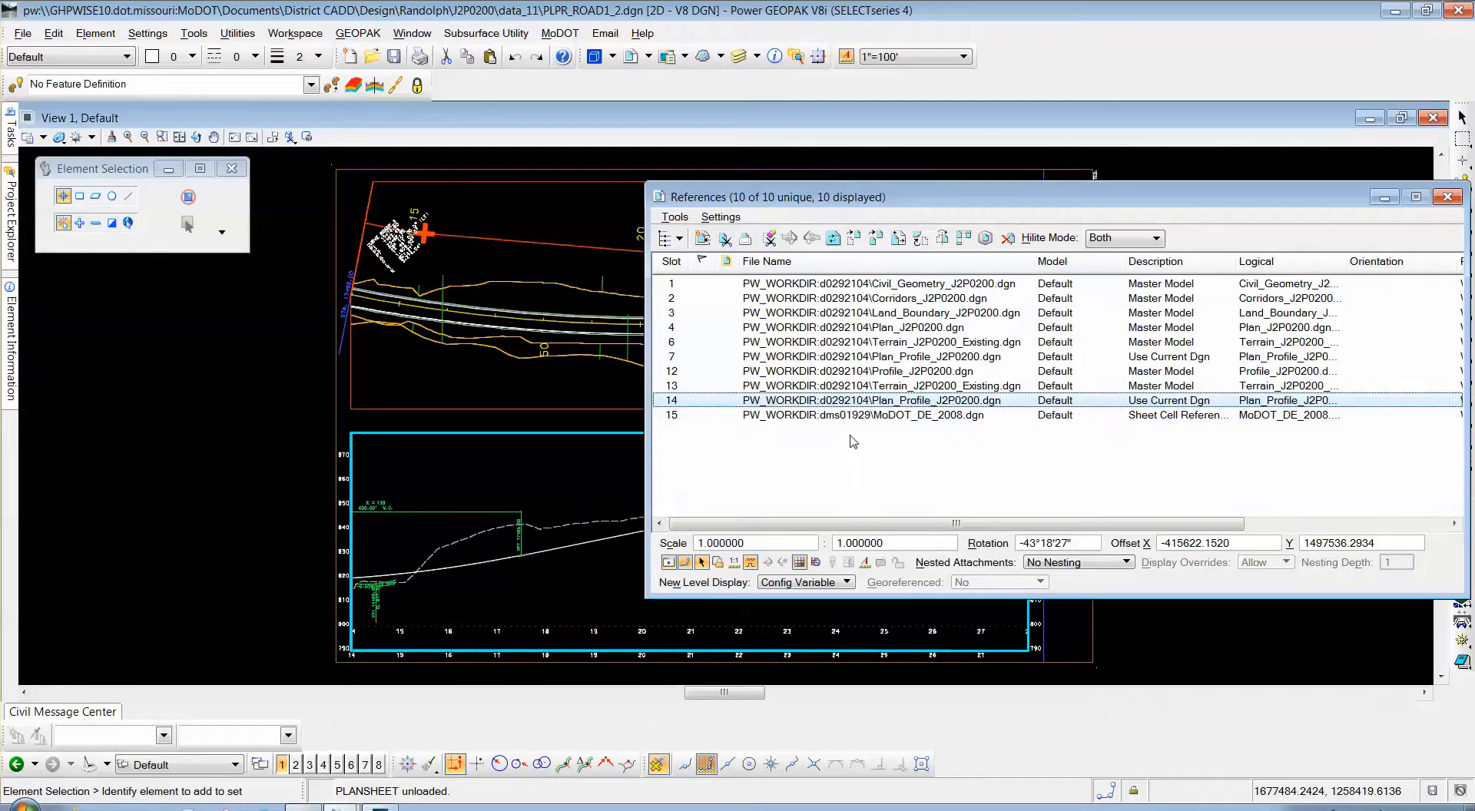
pyautogui.click(852, 418)
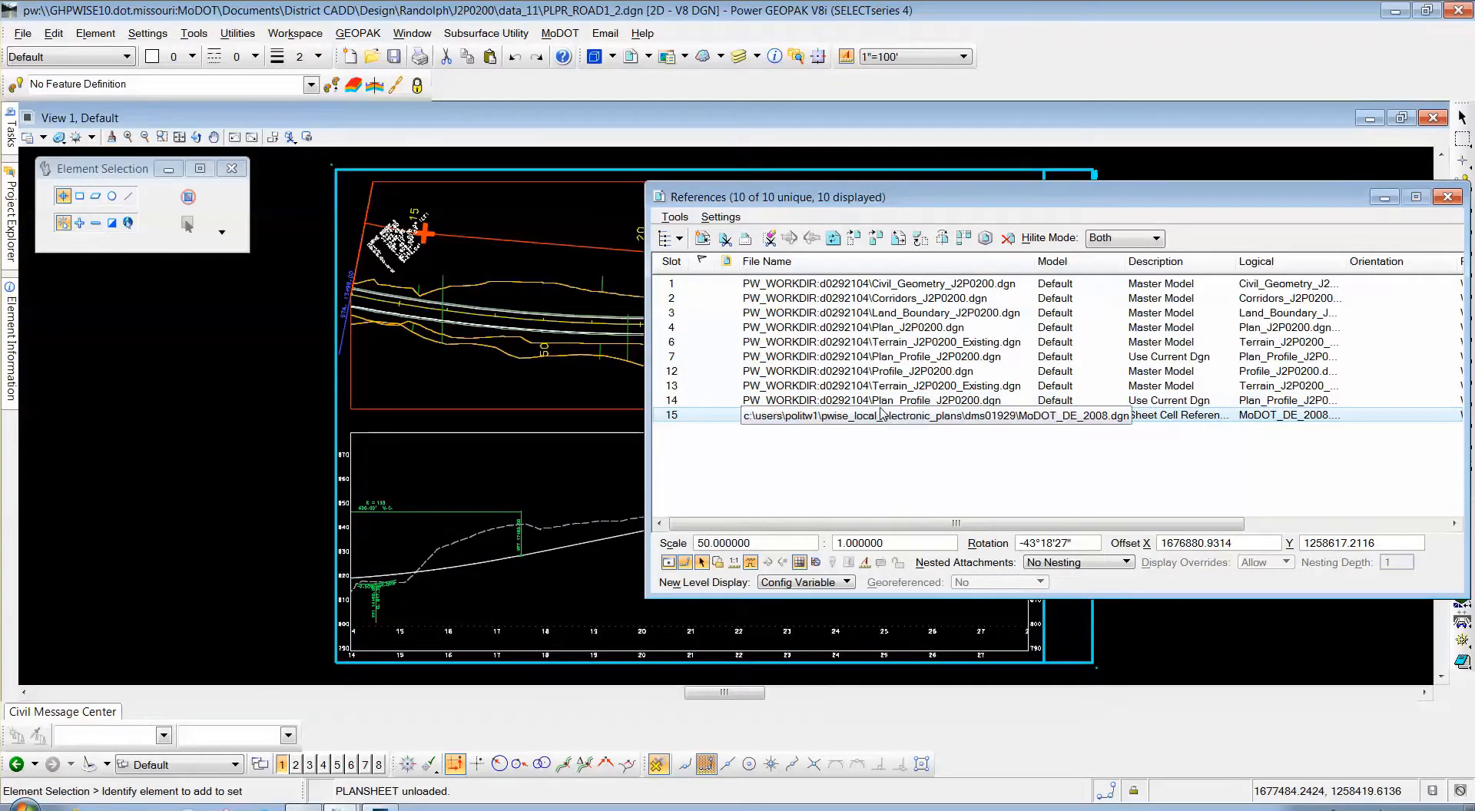
pyautogui.moveTo(931, 204); pyautogui.dragTo(462, 250)
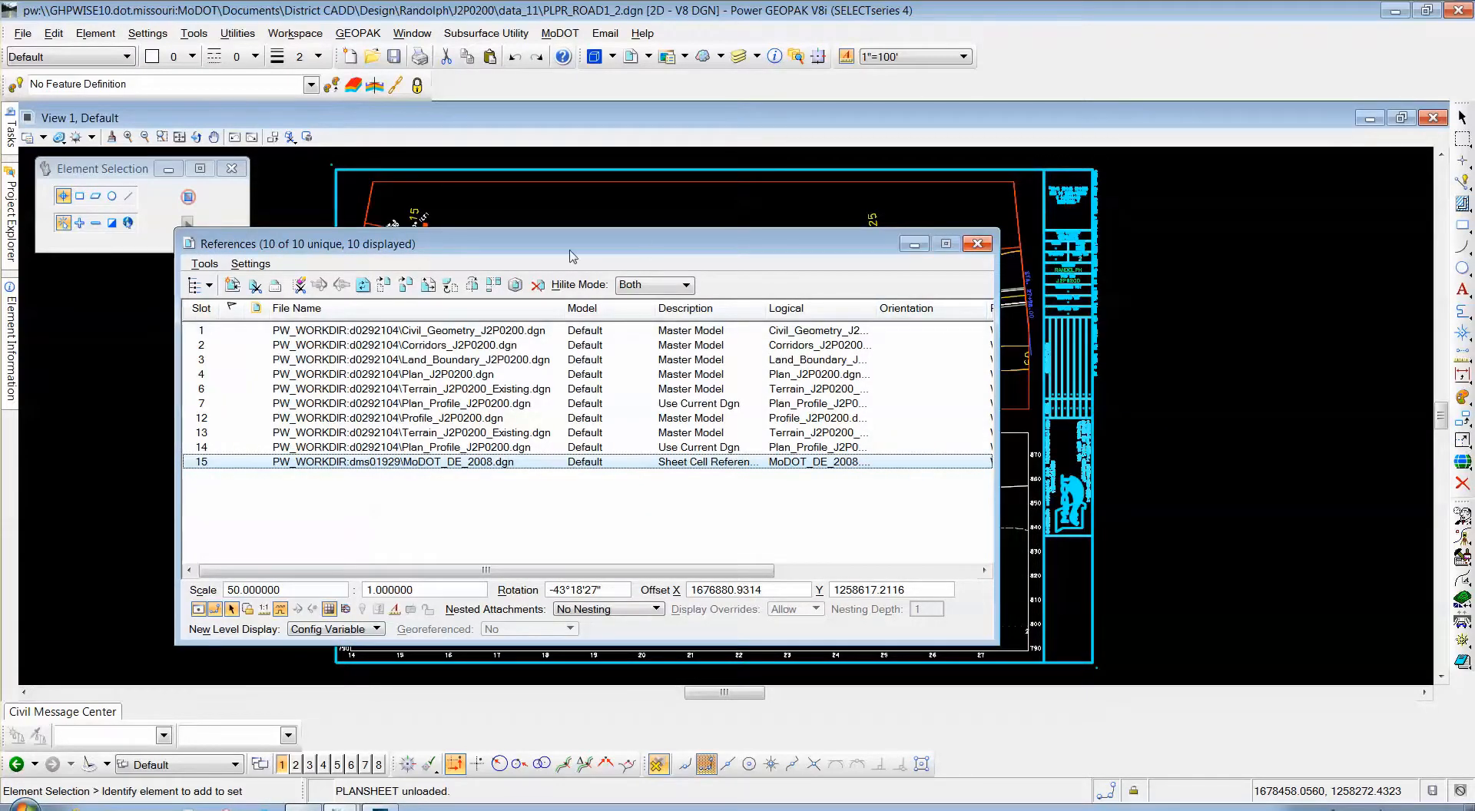
pyautogui.moveTo(573, 256); pyautogui.dragTo(621, 251)
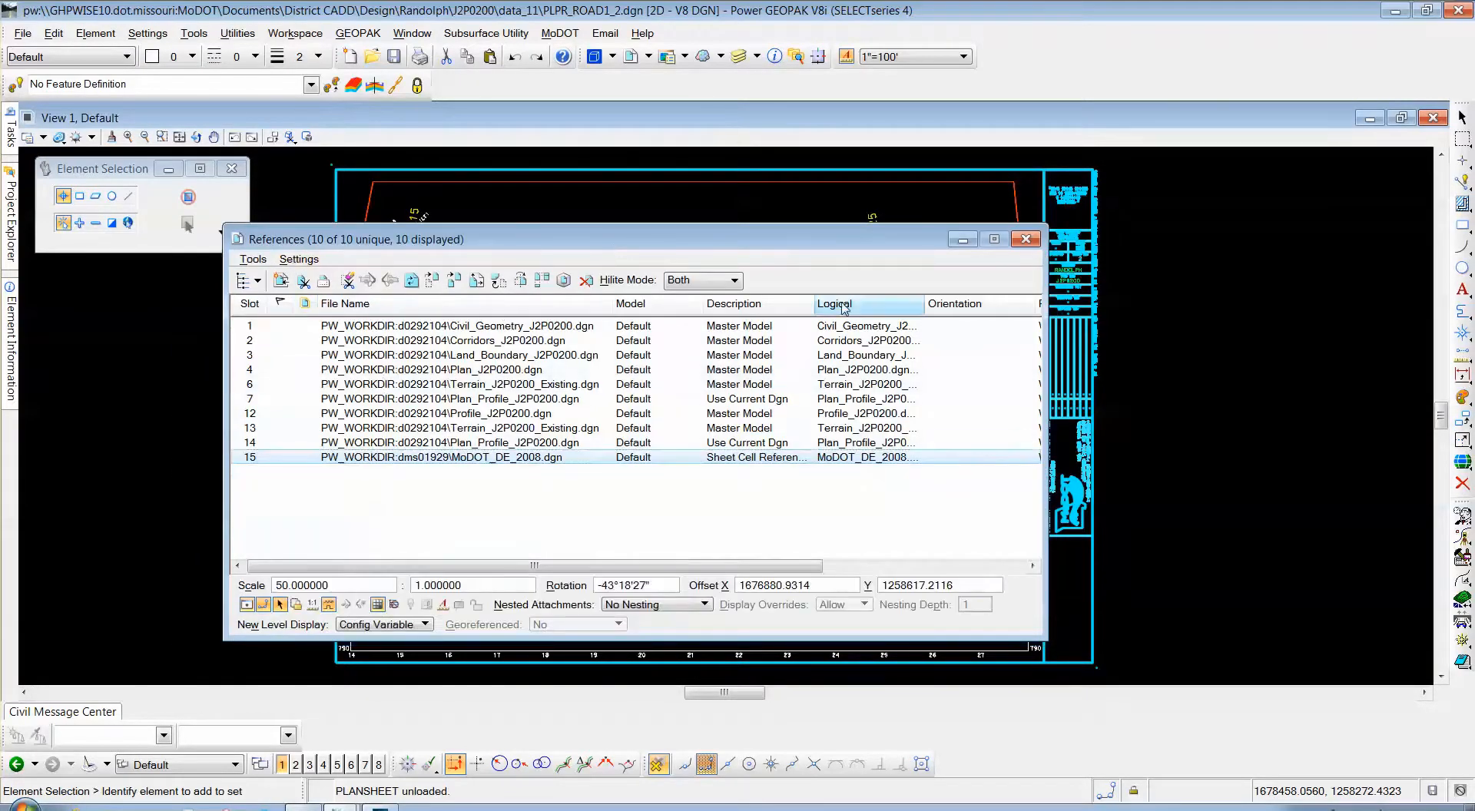
pyautogui.click(1025, 239)
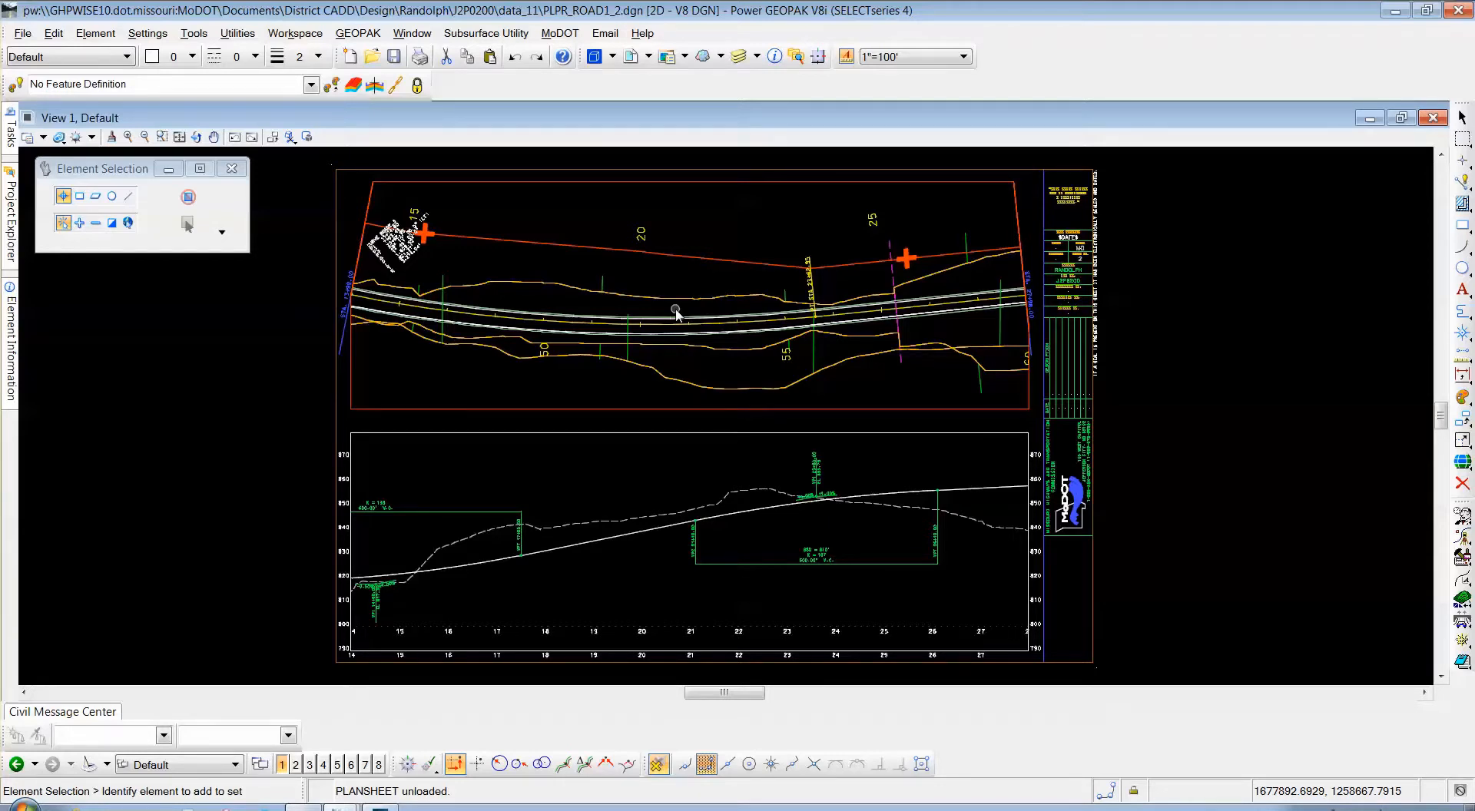
# Open the Level Display for View 1 and filter the level list to _Used Levels
pyautogui.click(736, 60)
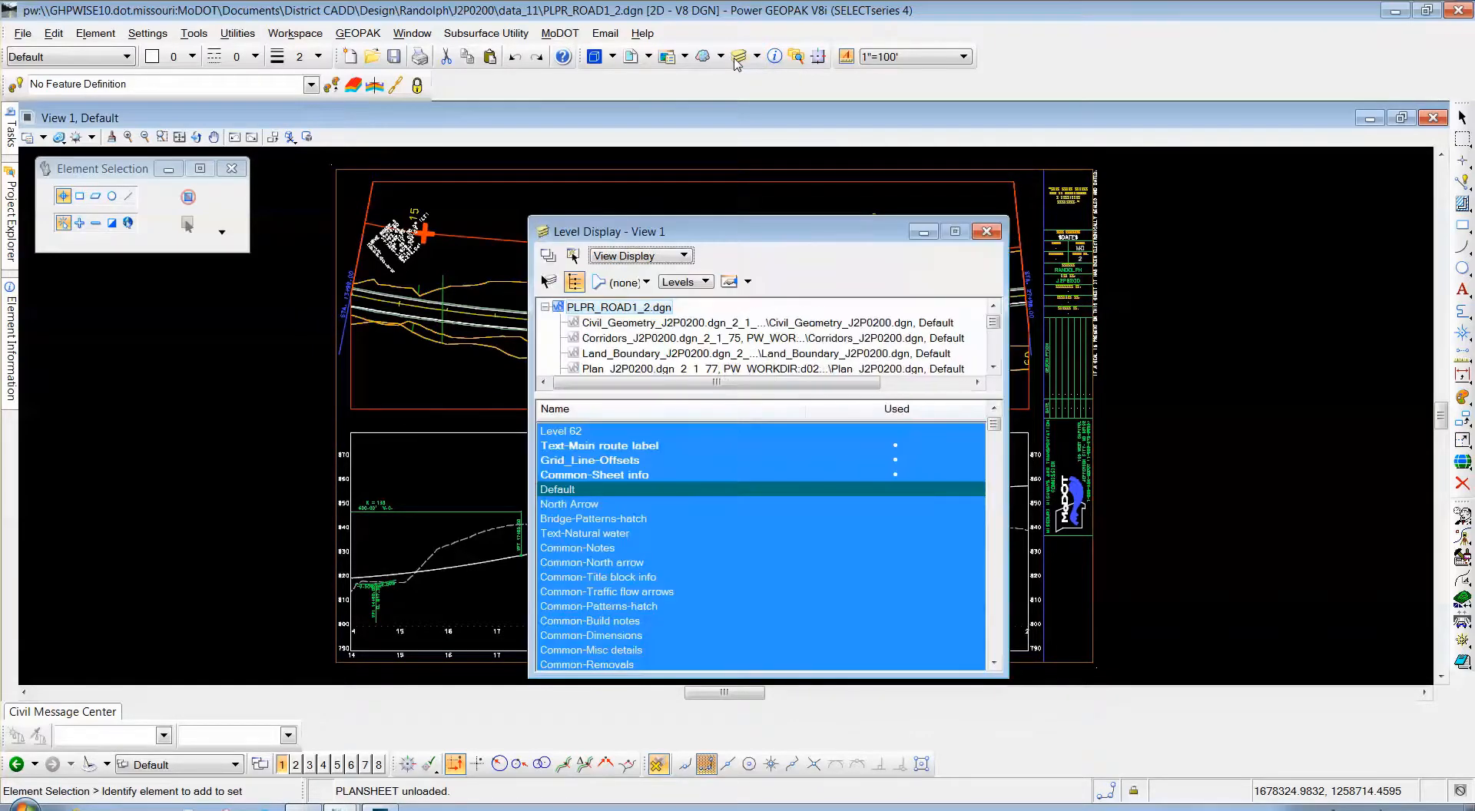
pyautogui.moveTo(771, 244); pyautogui.dragTo(1066, 123)
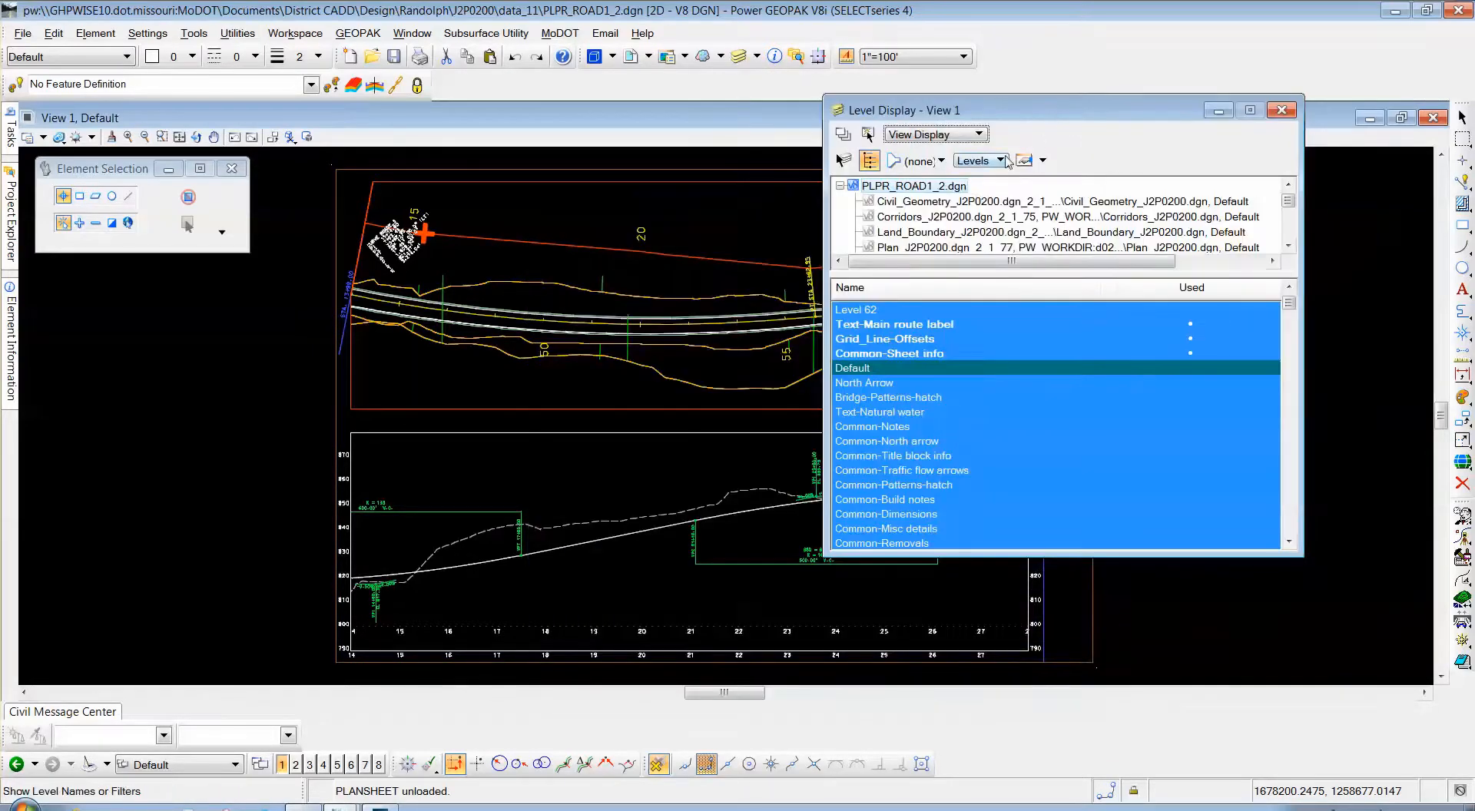
pyautogui.click(938, 161)
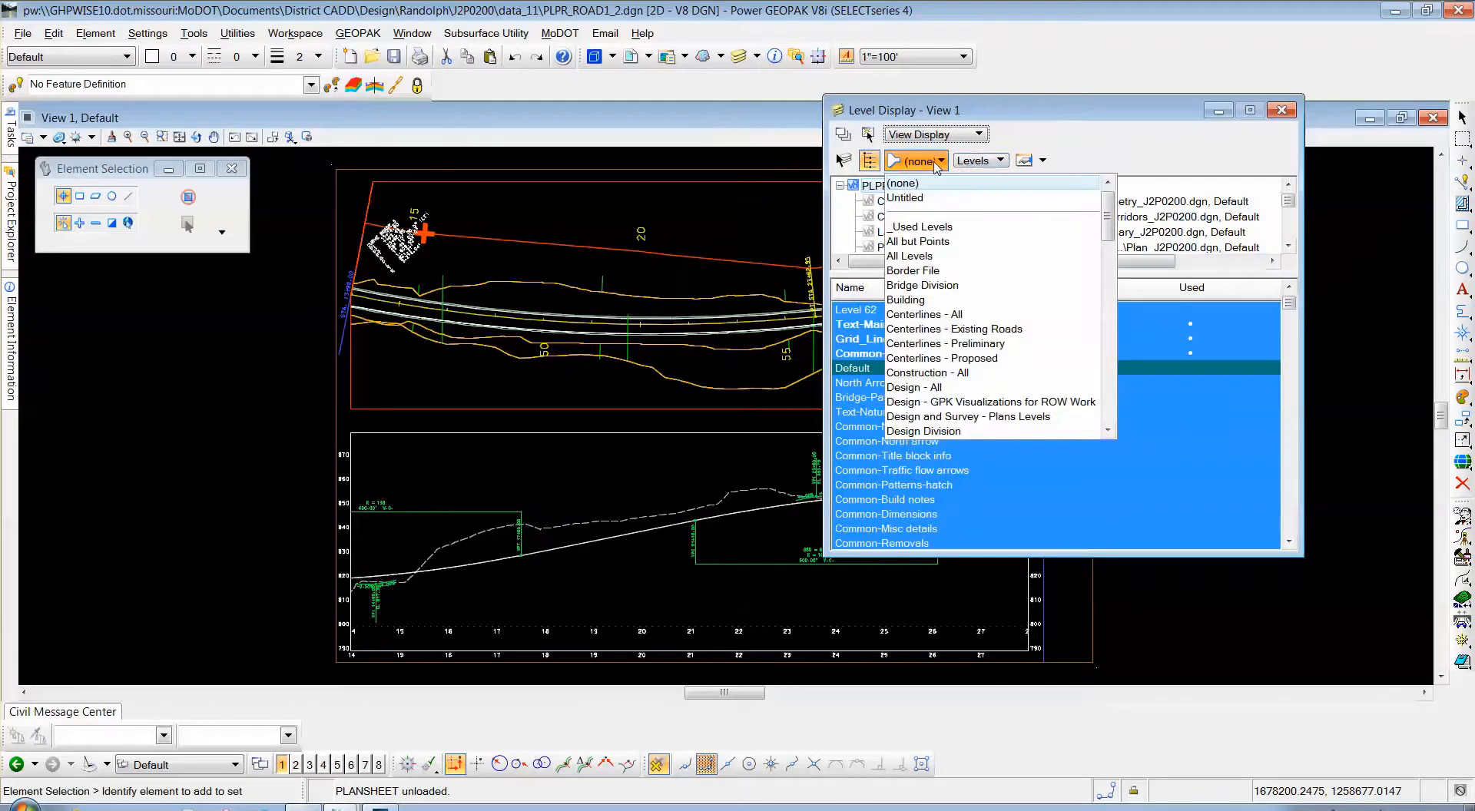
pyautogui.click(938, 228)
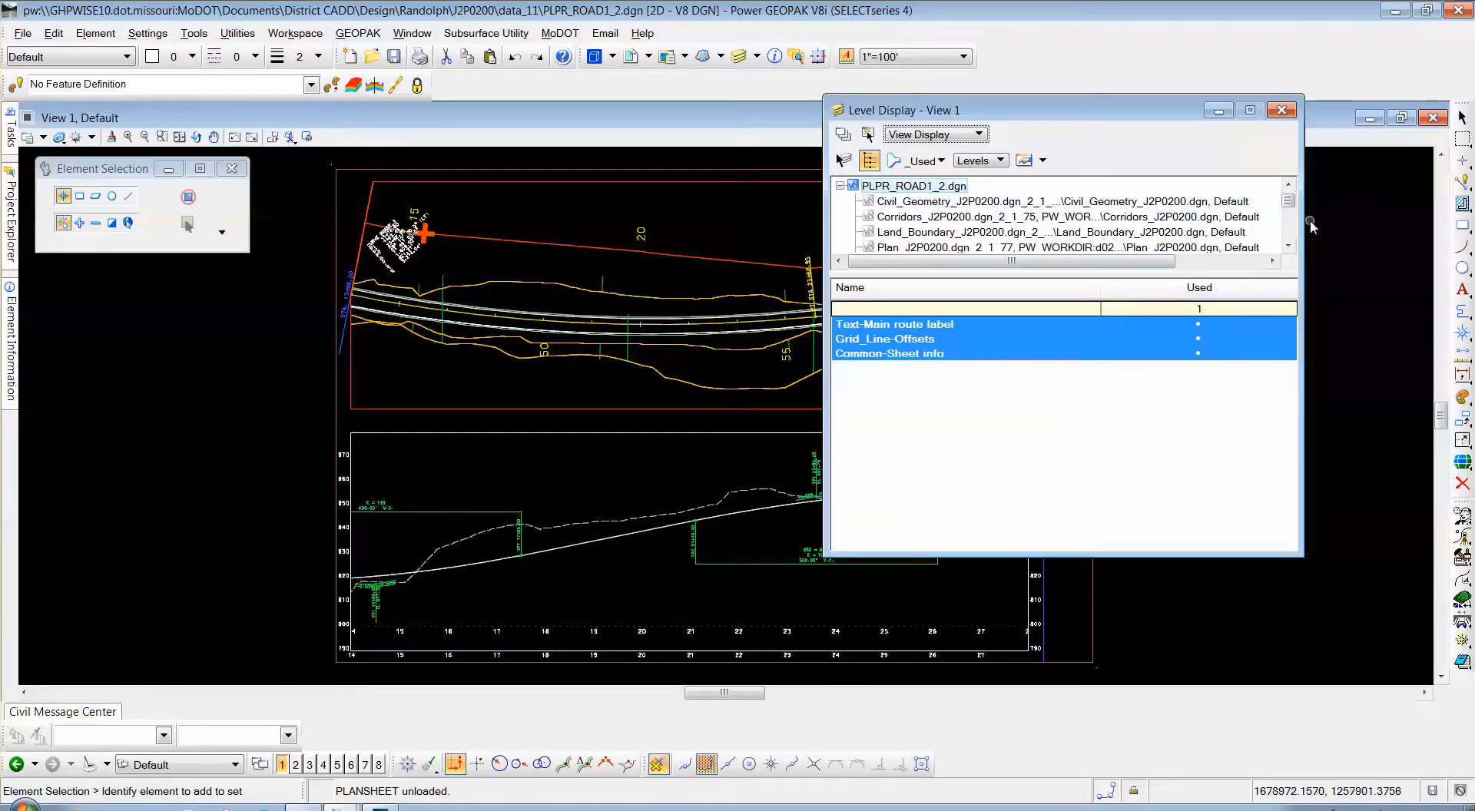
# Turn on the Border-Plan-profile major grid lines level of the MoDOT_DE_2008.dgn reference, leaving the minor grid lines level off
pyautogui.moveTo(1289, 201); pyautogui.dragTo(1289, 230)
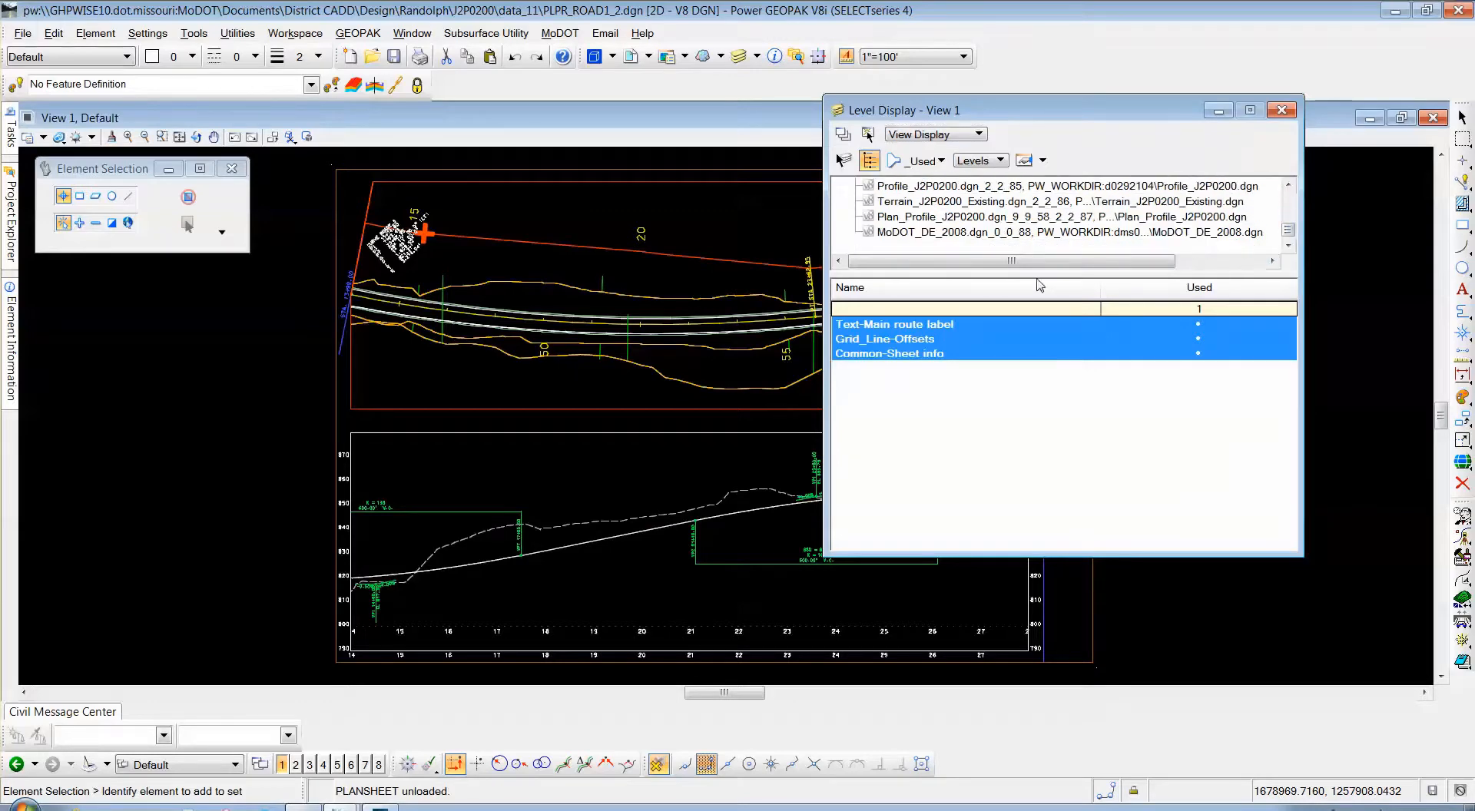
pyautogui.click(896, 233)
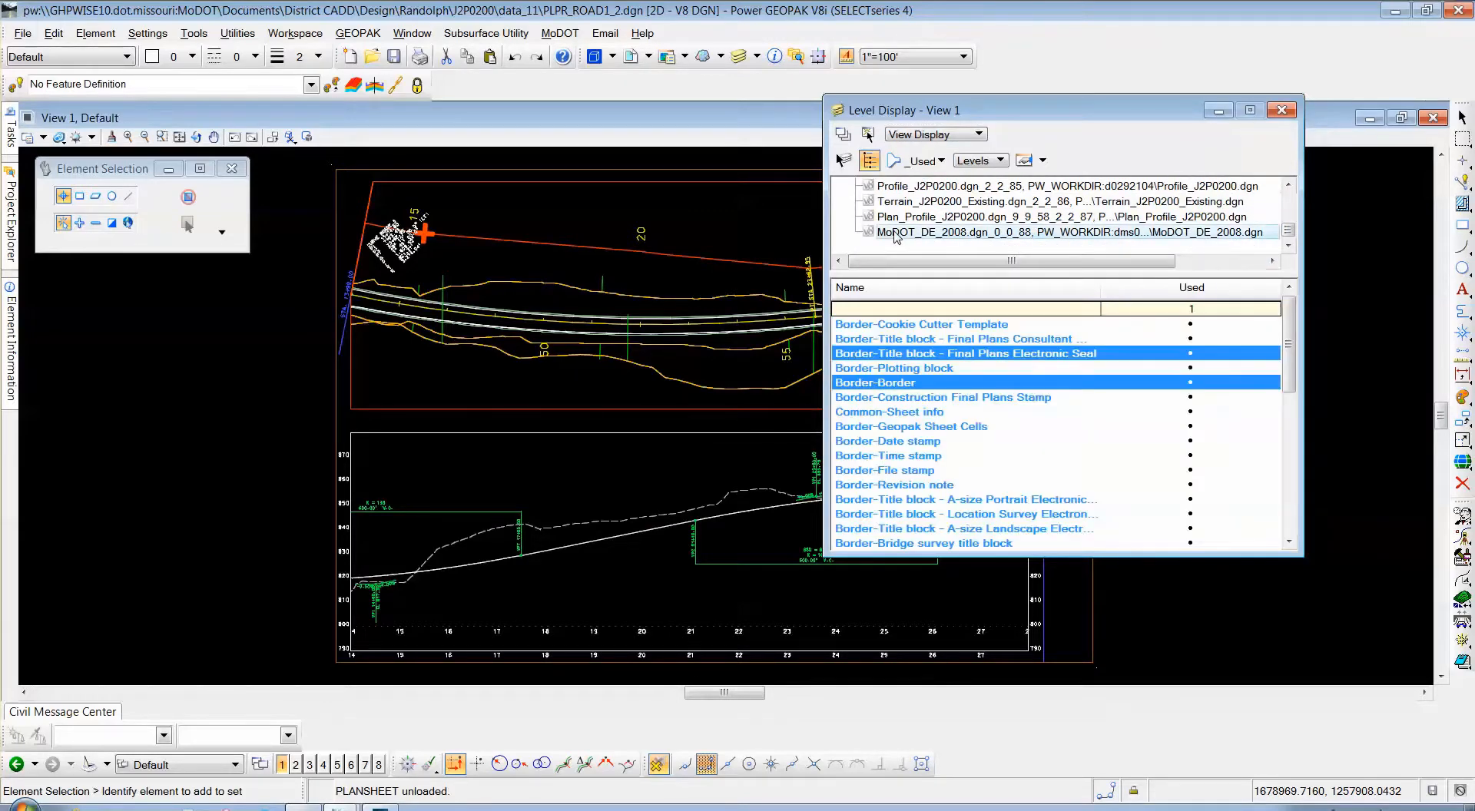
pyautogui.moveTo(1290, 361); pyautogui.dragTo(1288, 330)
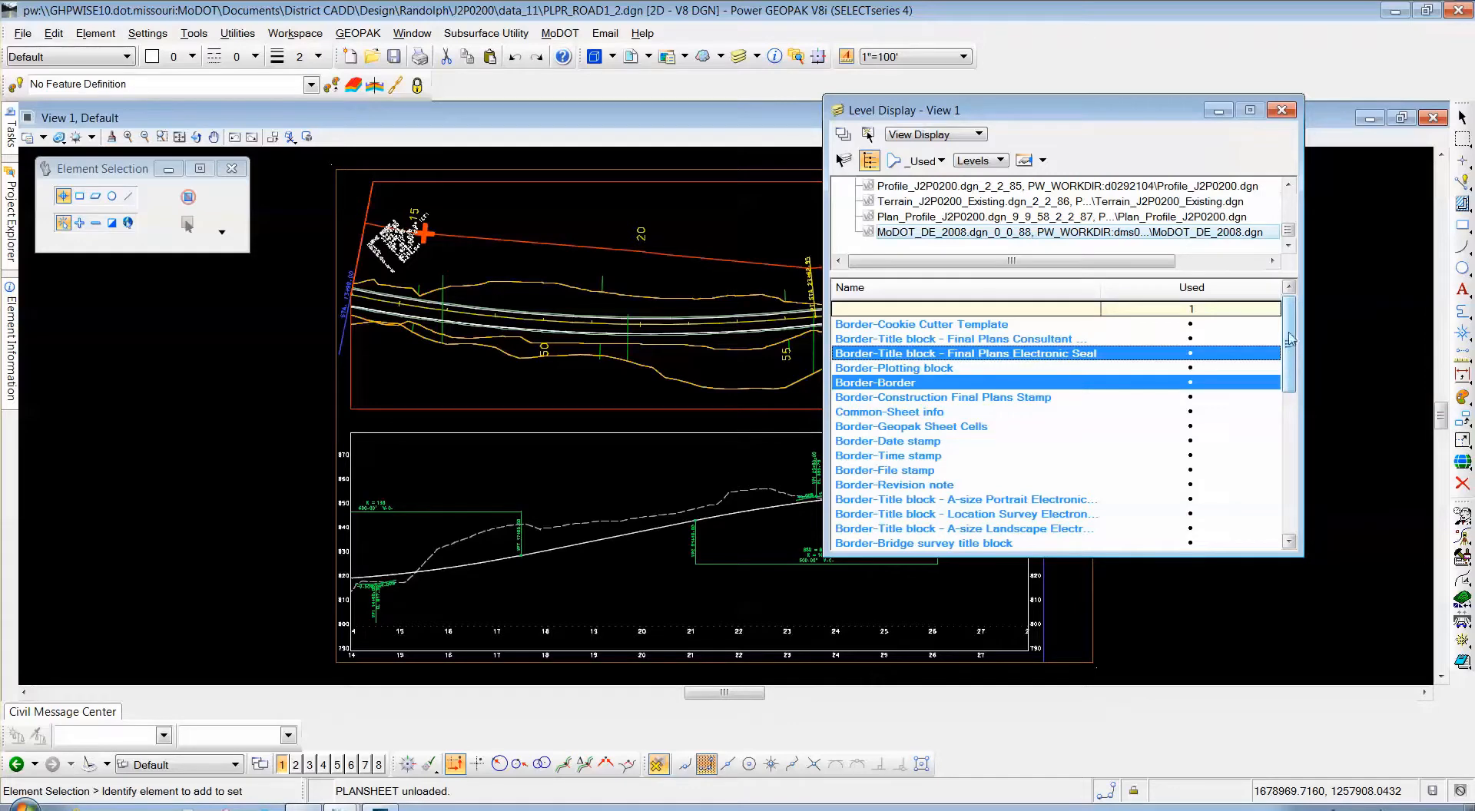
pyautogui.moveTo(1289, 352); pyautogui.dragTo(1293, 448)
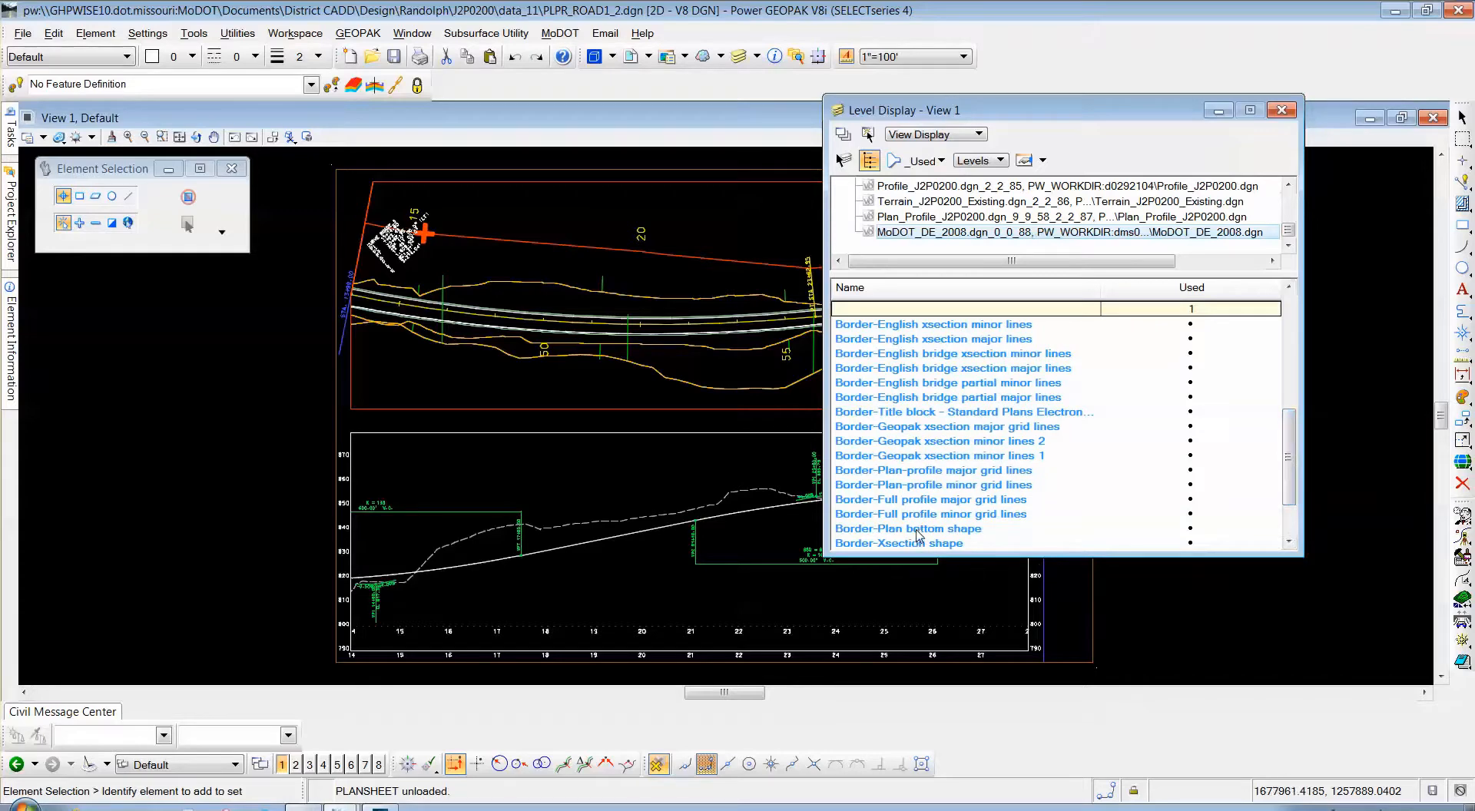
pyautogui.click(871, 484)
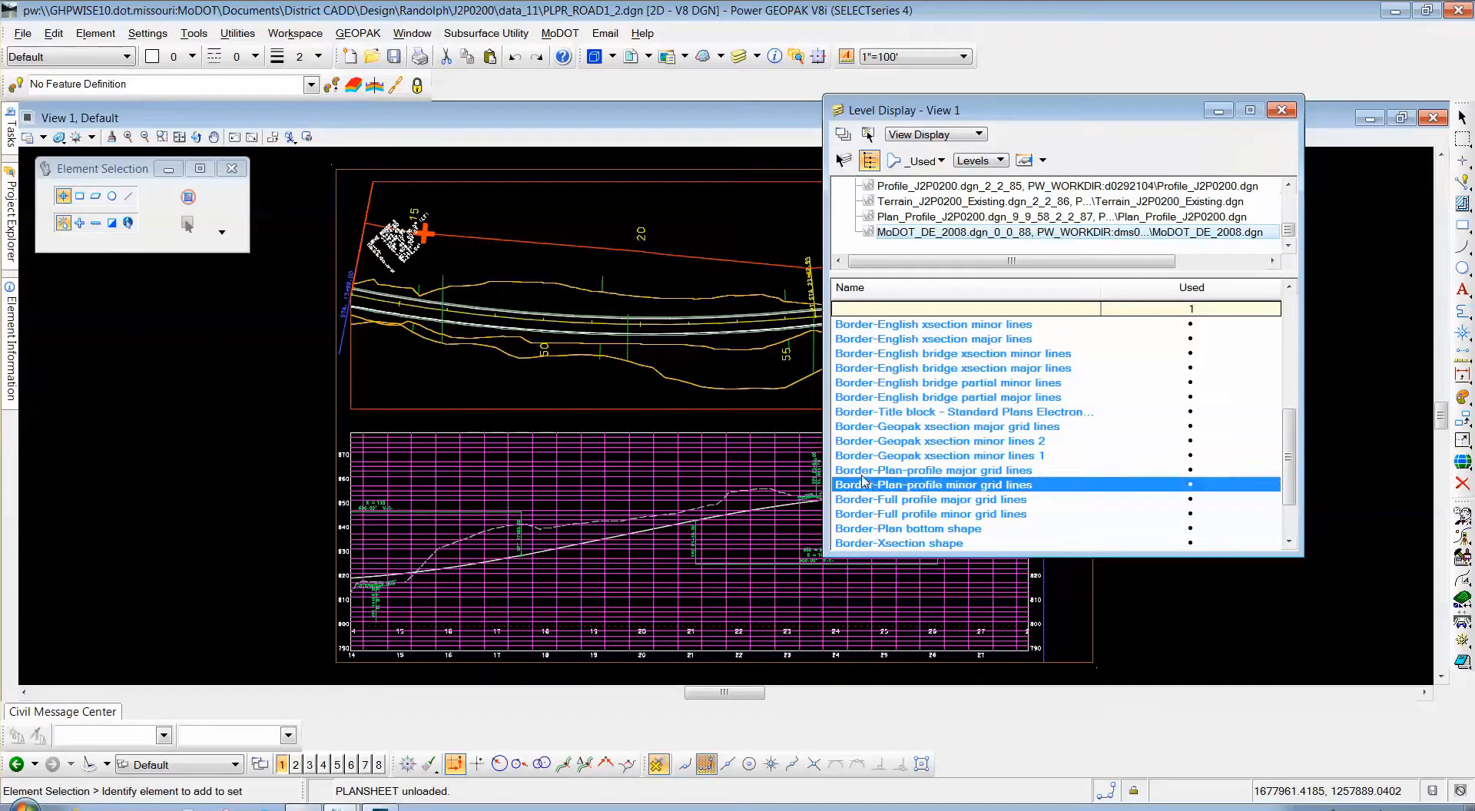
pyautogui.keyDown('ctrl'); pyautogui.click(864, 476); pyautogui.keyUp('ctrl')
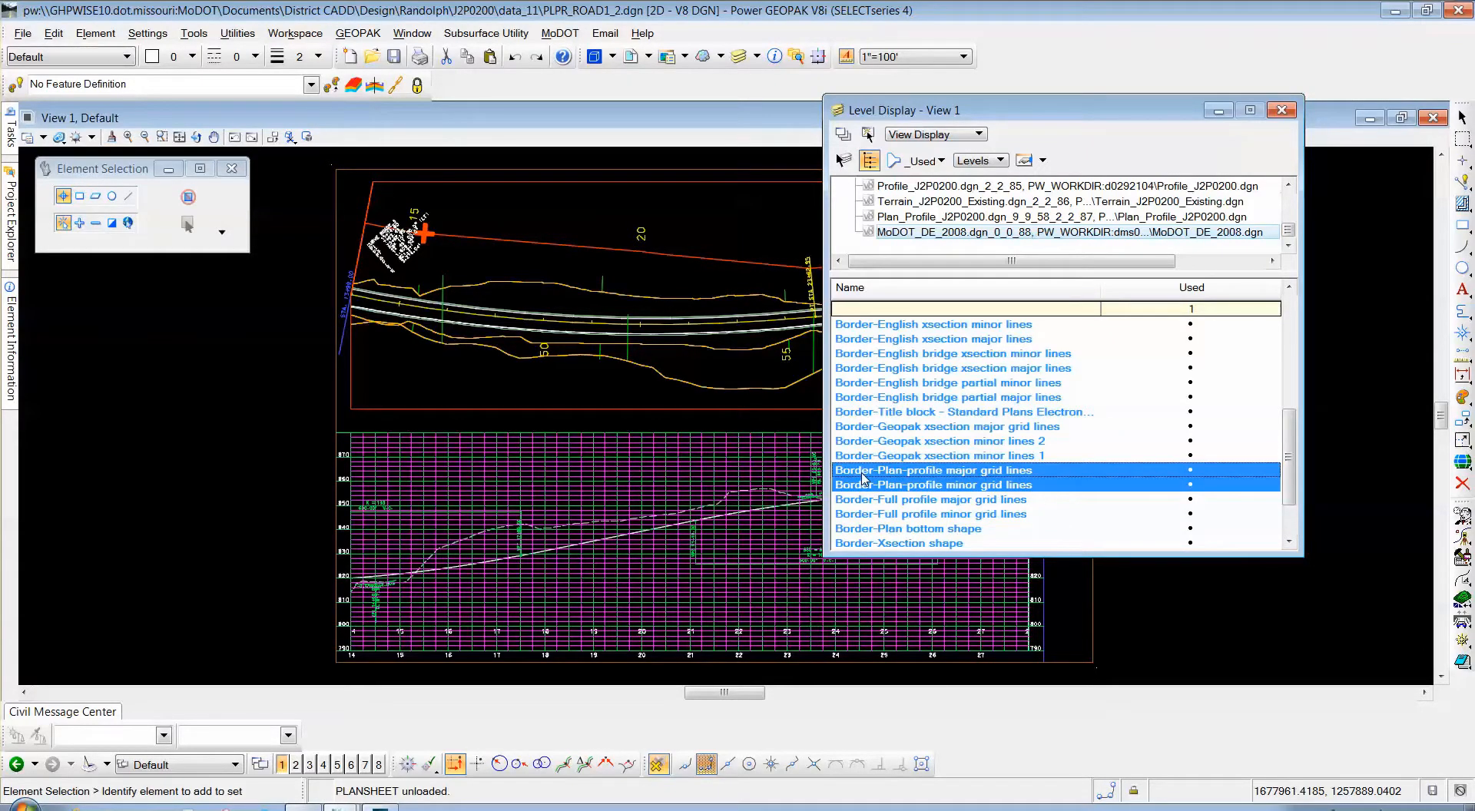
pyautogui.keyDown('ctrl'); pyautogui.click(934, 487); pyautogui.keyUp('ctrl')
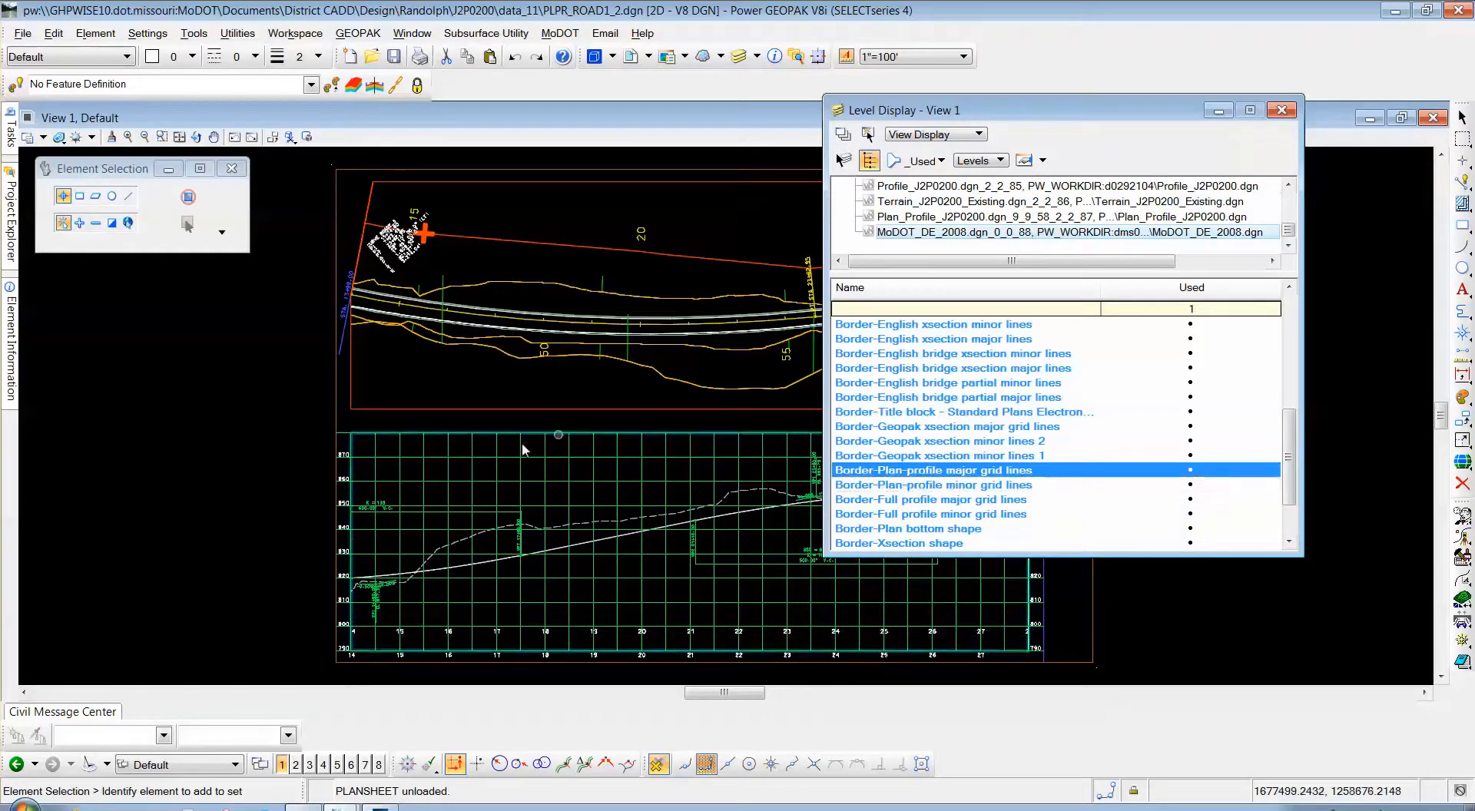
# Try displaying the Border-Full profile major grid lines level over the sheet and turn it back off
pyautogui.moveTo(929, 110); pyautogui.dragTo(969, 92)
pyautogui.click(930, 451)
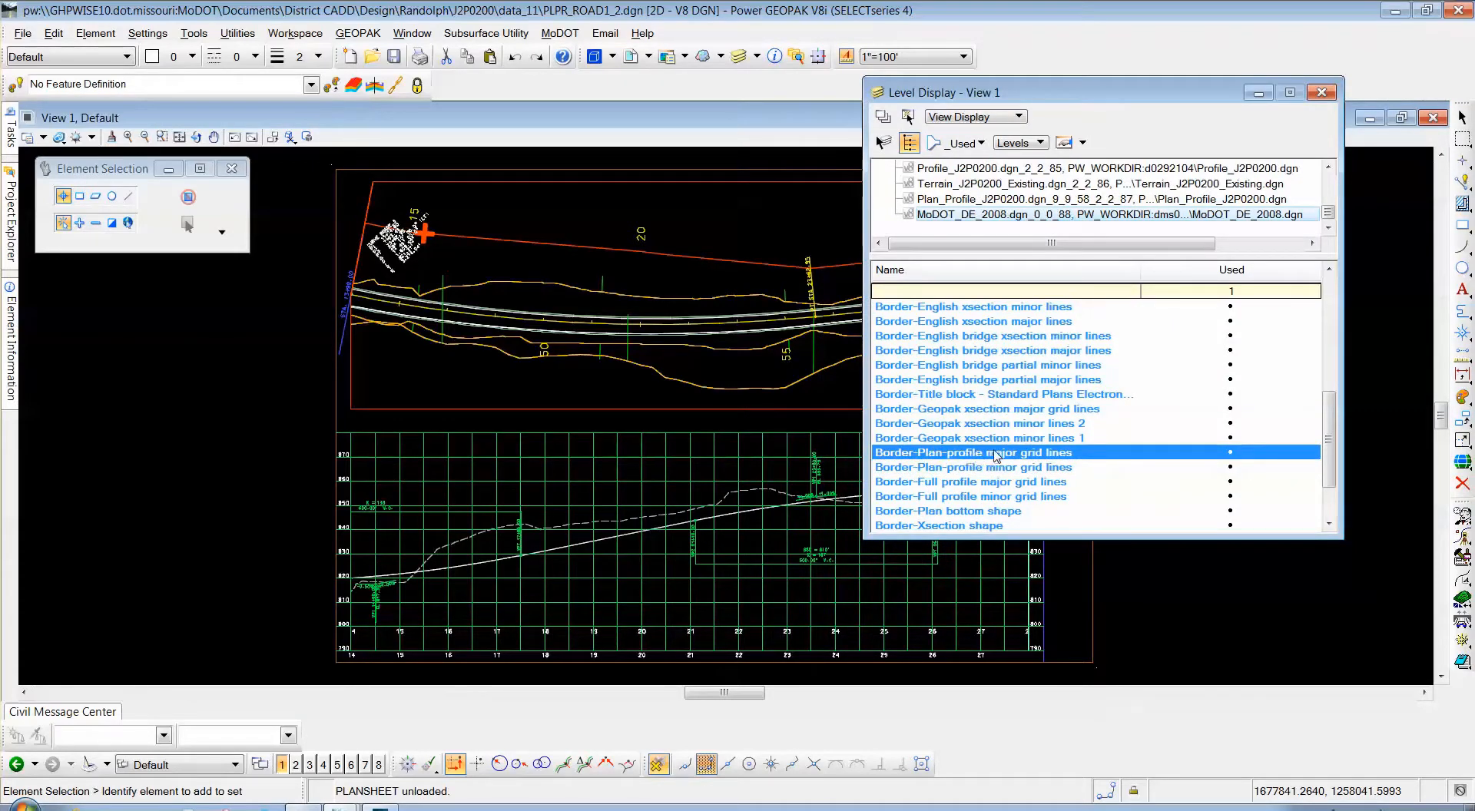
pyautogui.keyDown('ctrl'); pyautogui.click(960, 482); pyautogui.keyUp('ctrl')
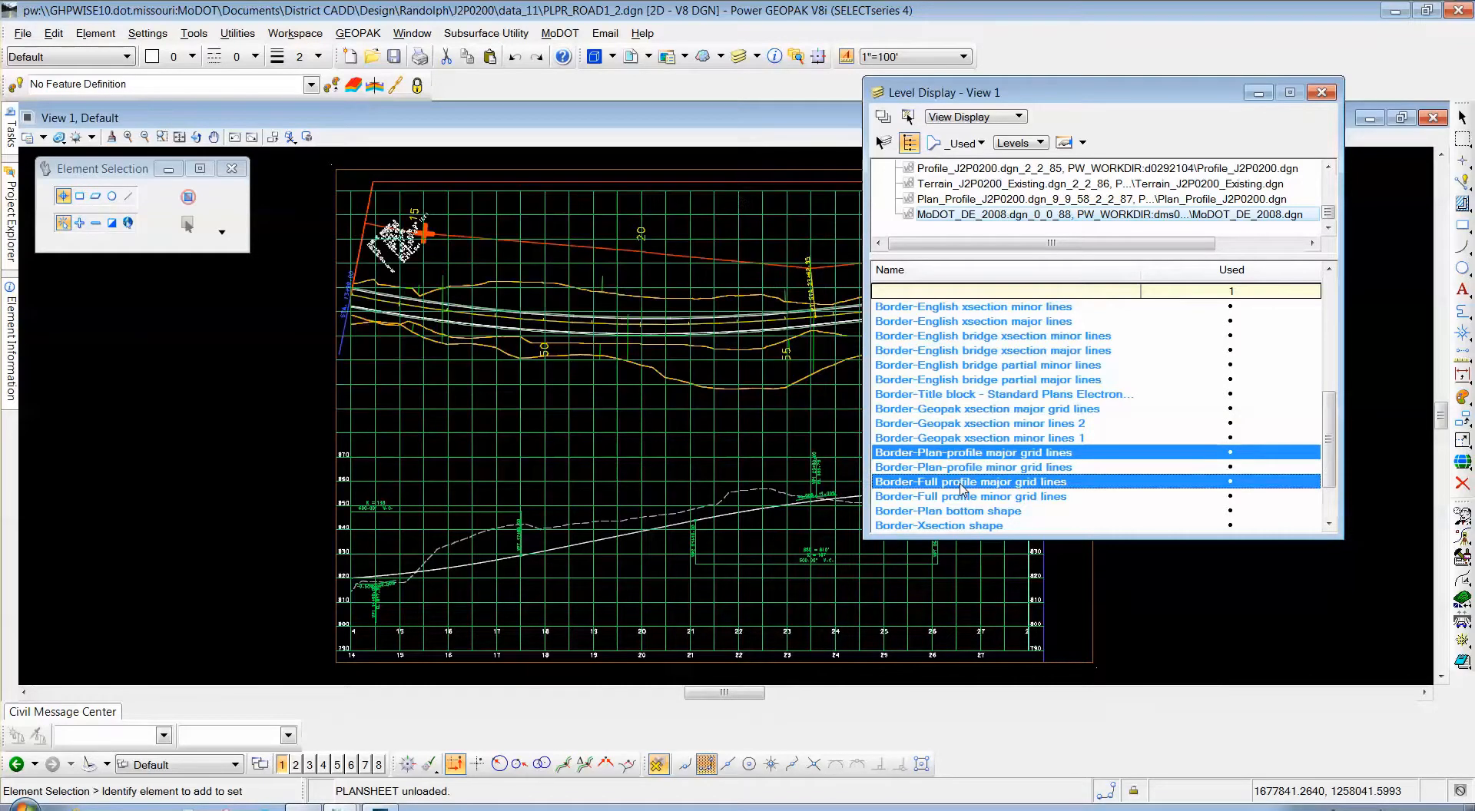
pyautogui.keyDown('ctrl'); pyautogui.click(960, 482); pyautogui.keyUp('ctrl')
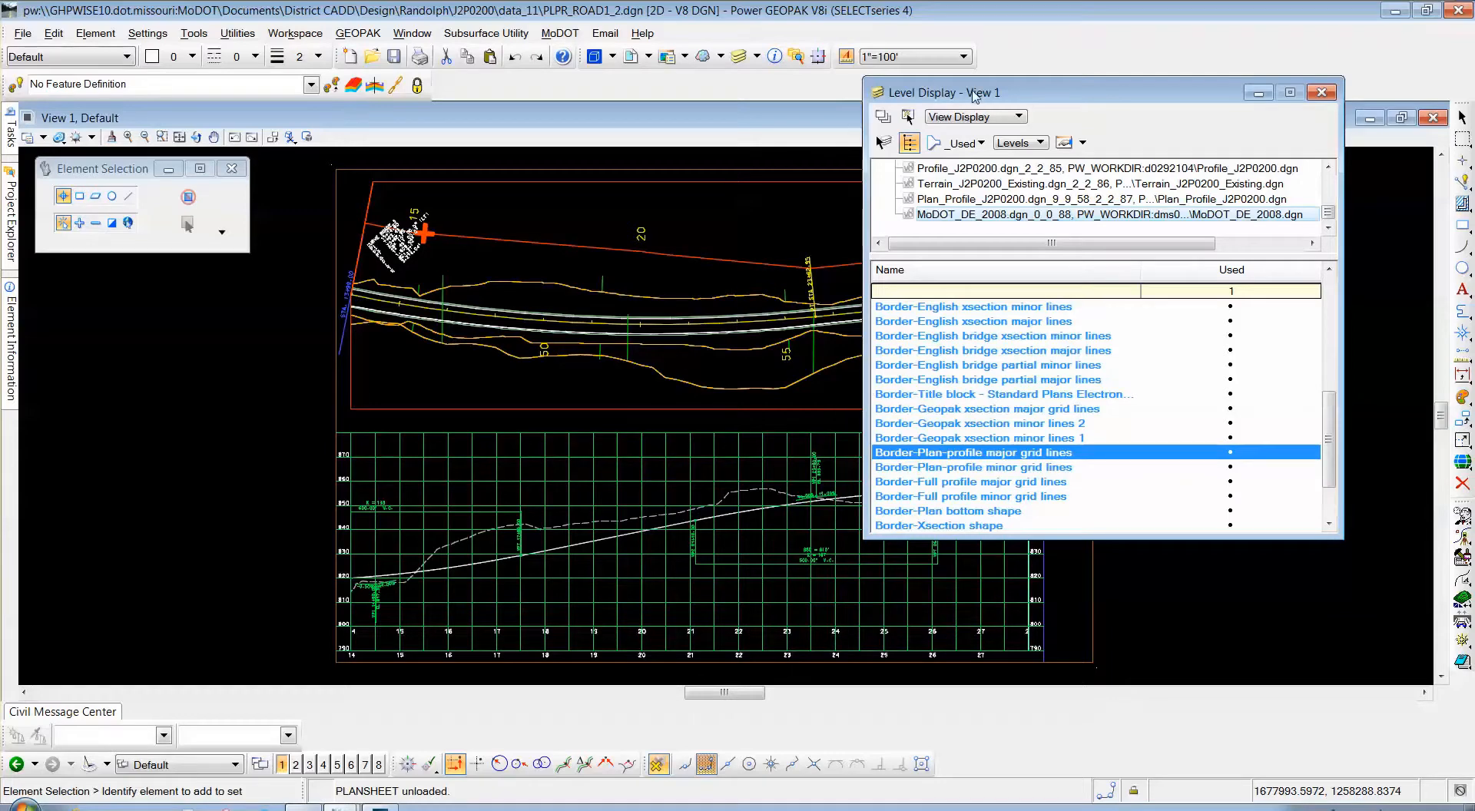
# With PLPR_ROAD1_2.dgn selected in the Level Display, turn off the level of the red shape around the plan view by element and close the dialog
pyautogui.moveTo(974, 94); pyautogui.dragTo(839, 159)
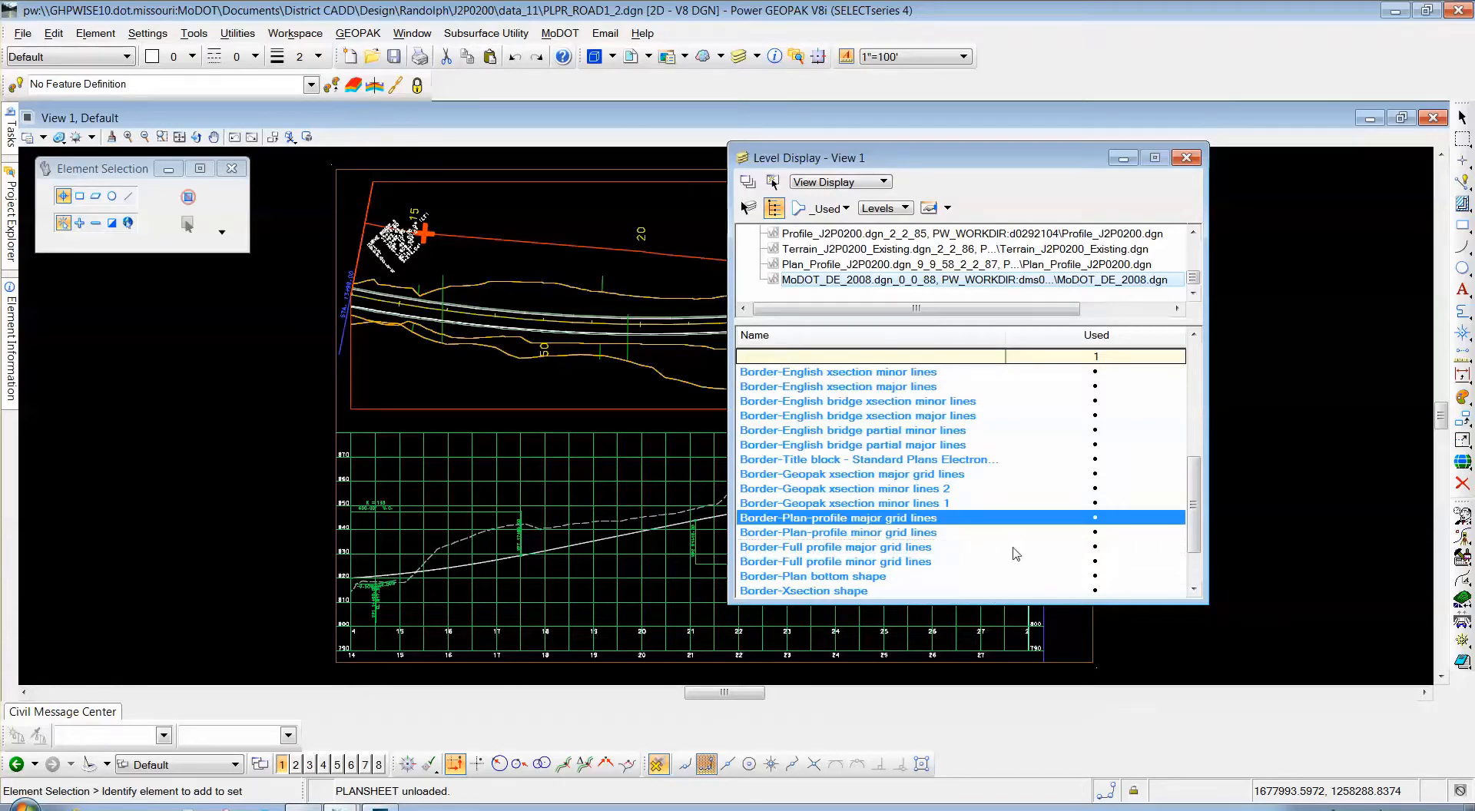
pyautogui.moveTo(923, 155); pyautogui.dragTo(1047, 90)
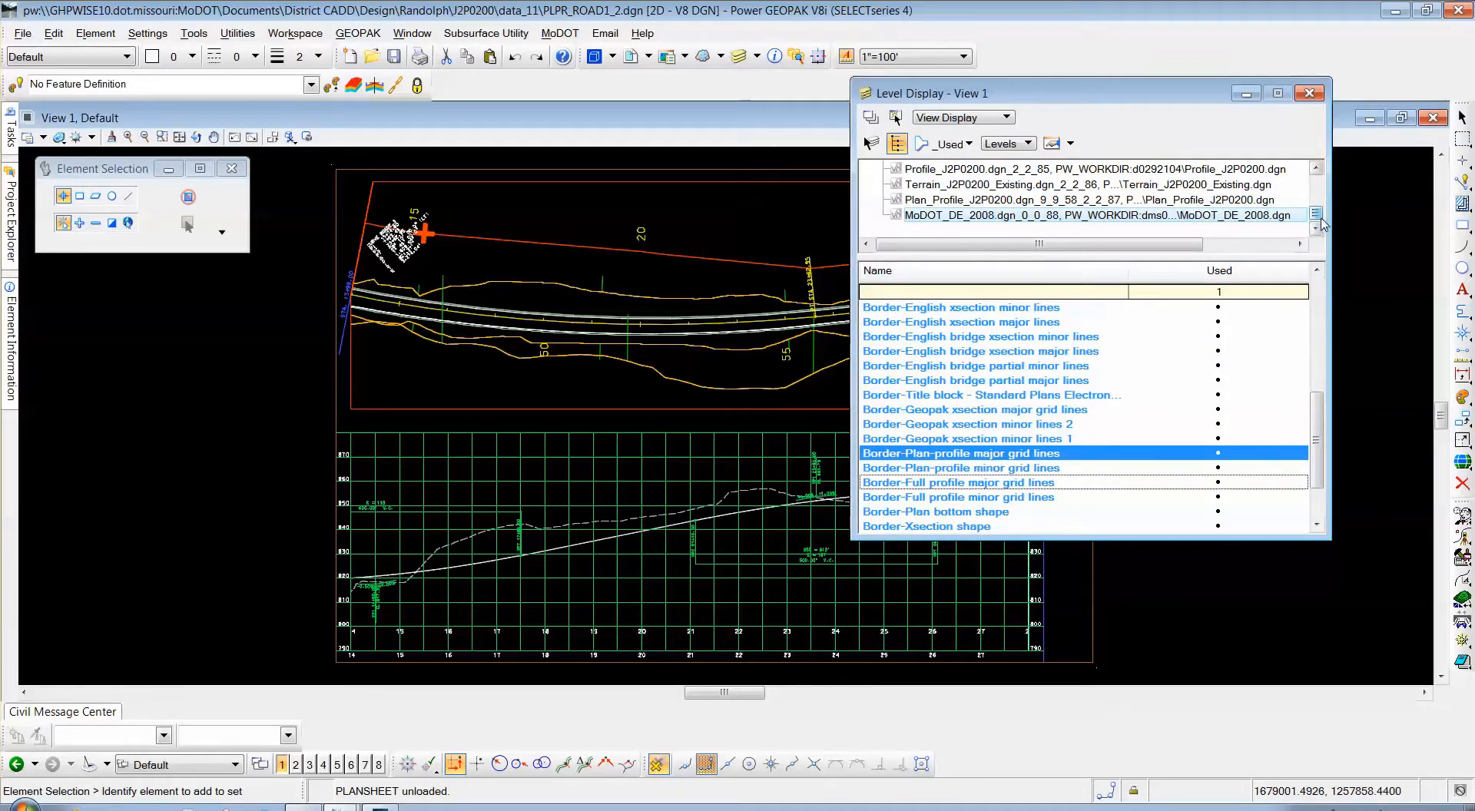
pyautogui.moveTo(1317, 217); pyautogui.dragTo(1317, 184)
pyautogui.click(942, 169)
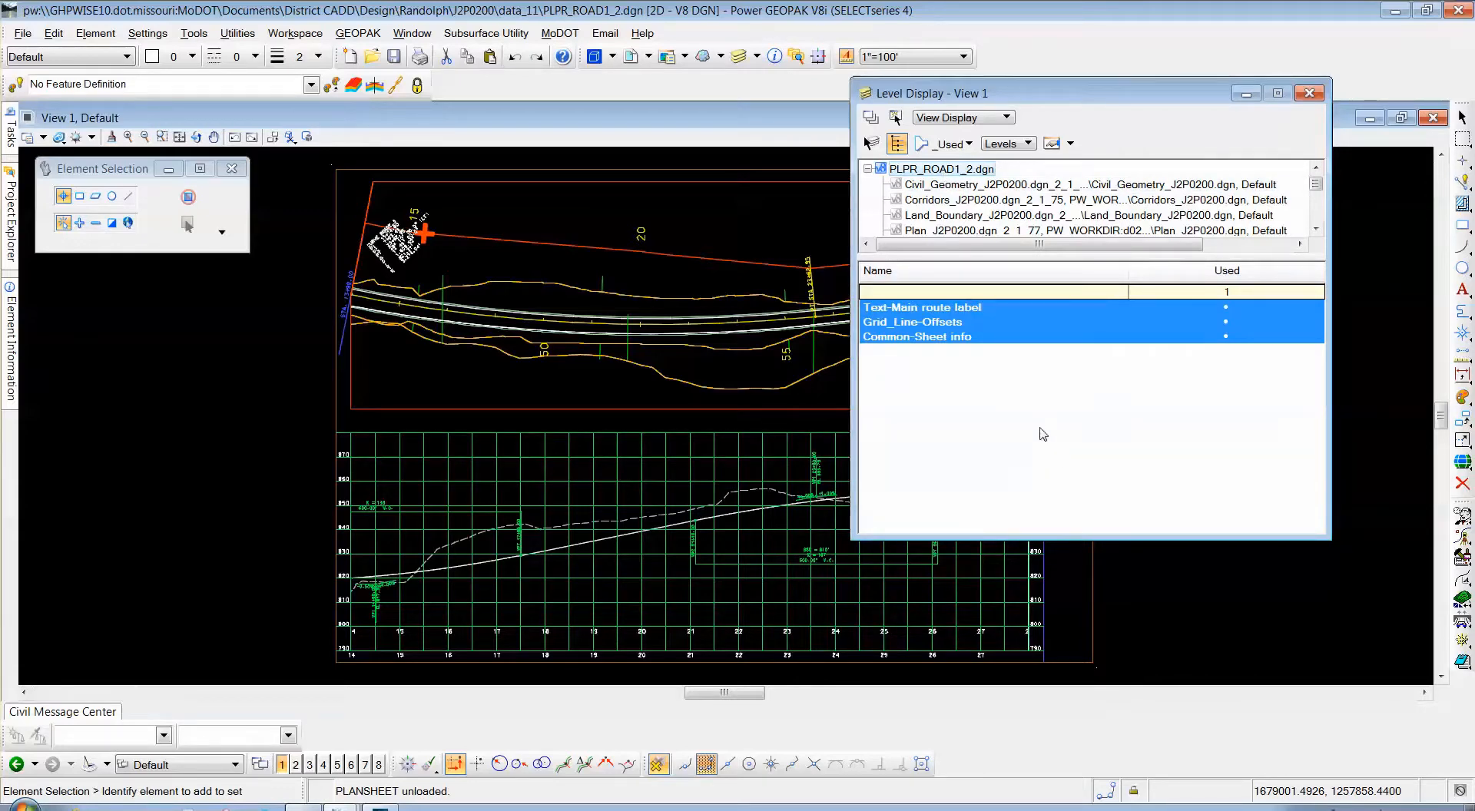
pyautogui.rightClick(1030, 399)
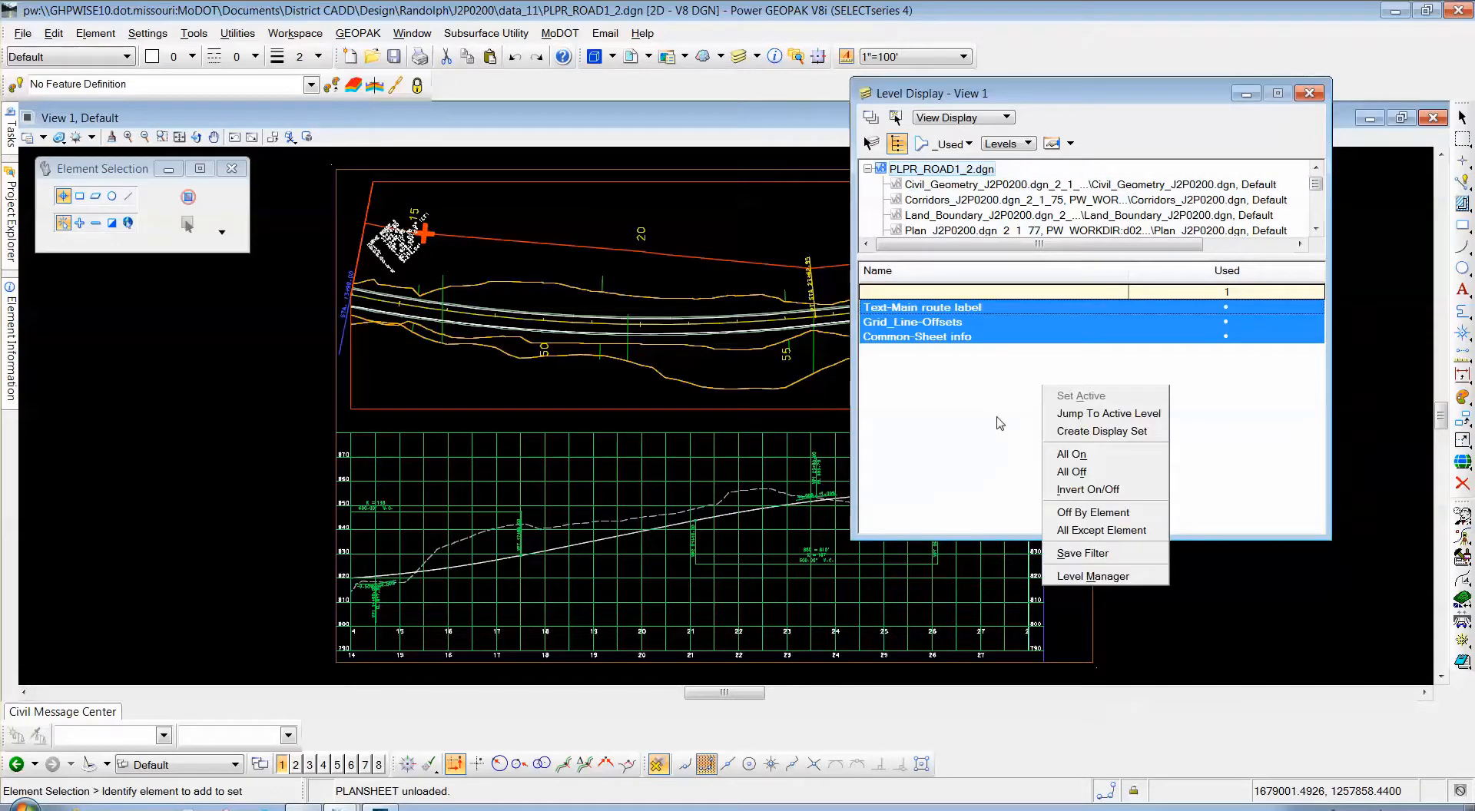
pyautogui.click(1090, 512)
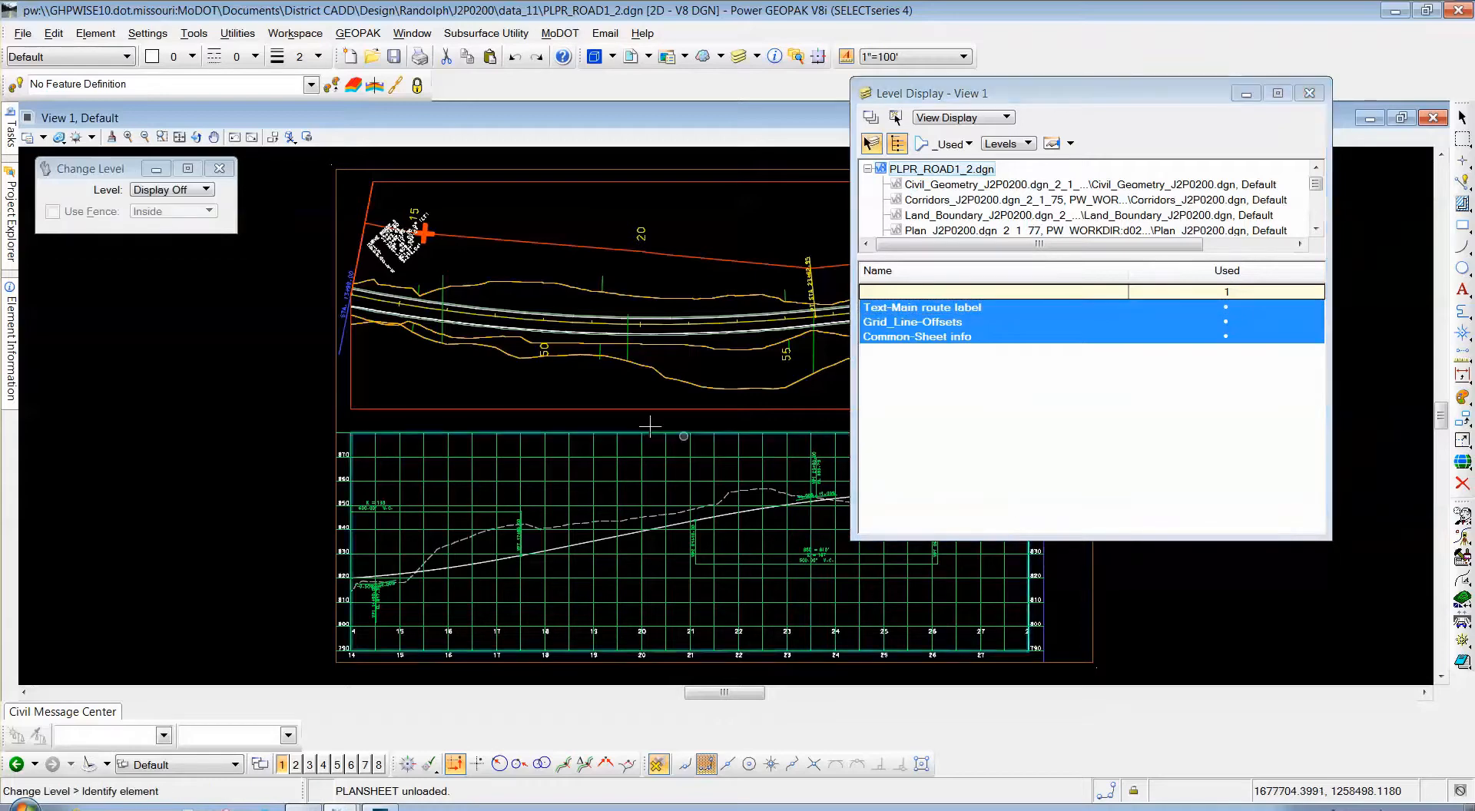
pyautogui.click(551, 408)
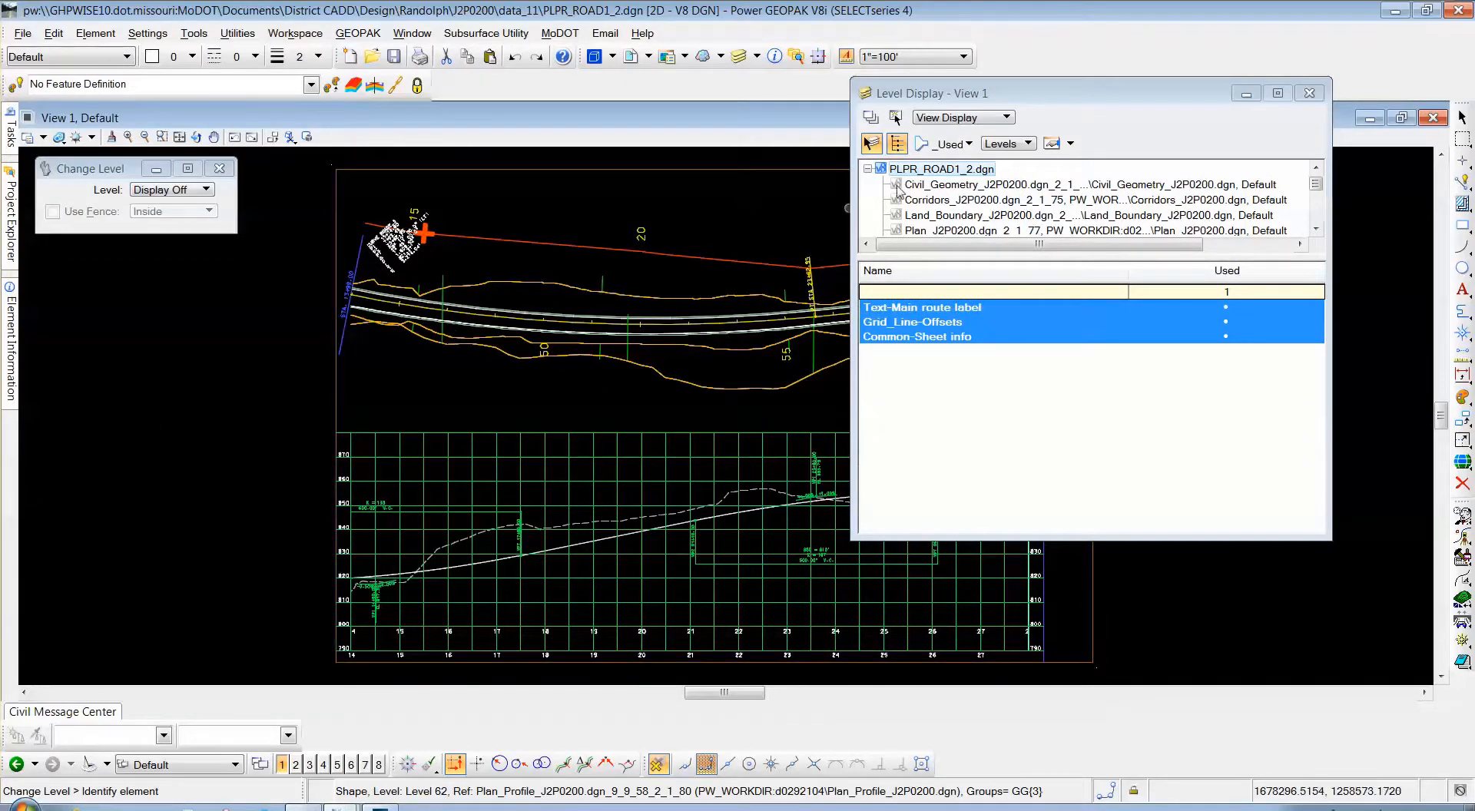
pyautogui.moveTo(1029, 98); pyautogui.dragTo(1054, 214)
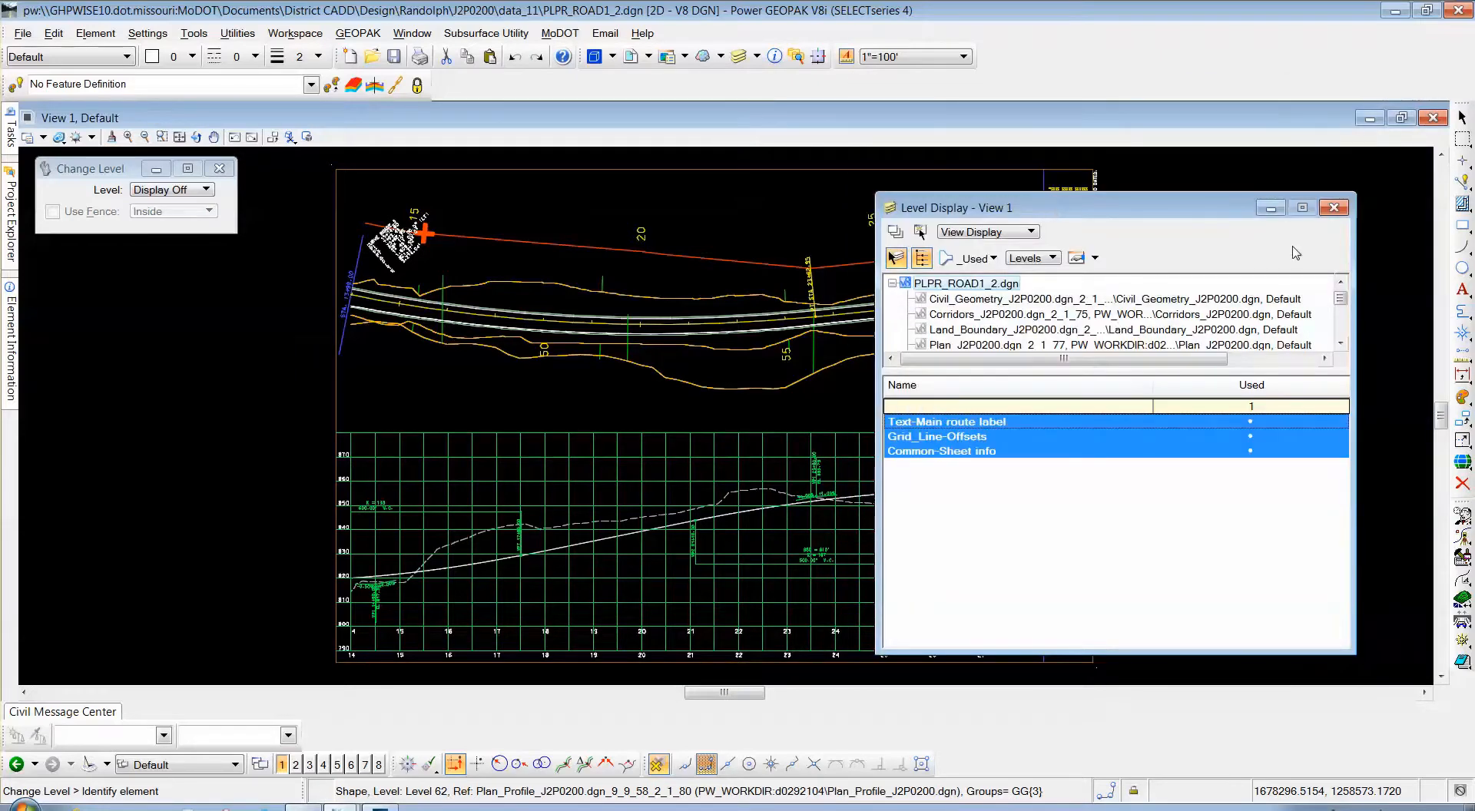
pyautogui.click(1334, 208)
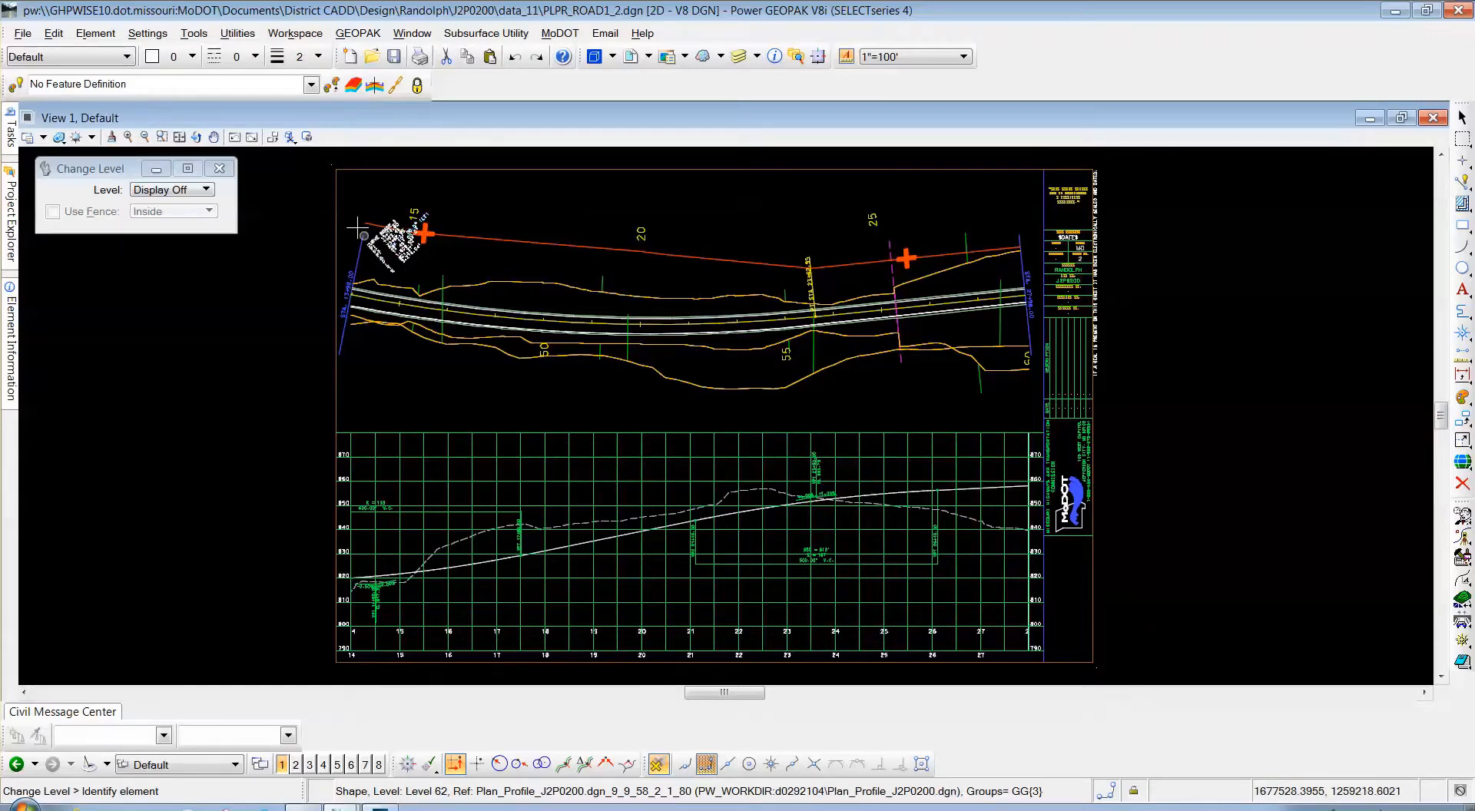
# Identify the reference that holds the curve data text near station 15 and activate Civil_Geometry_J2P0200.dgn in the References list
pyautogui.scroll(2, 355, 228)
pyautogui.scroll(-2, 408, 267)
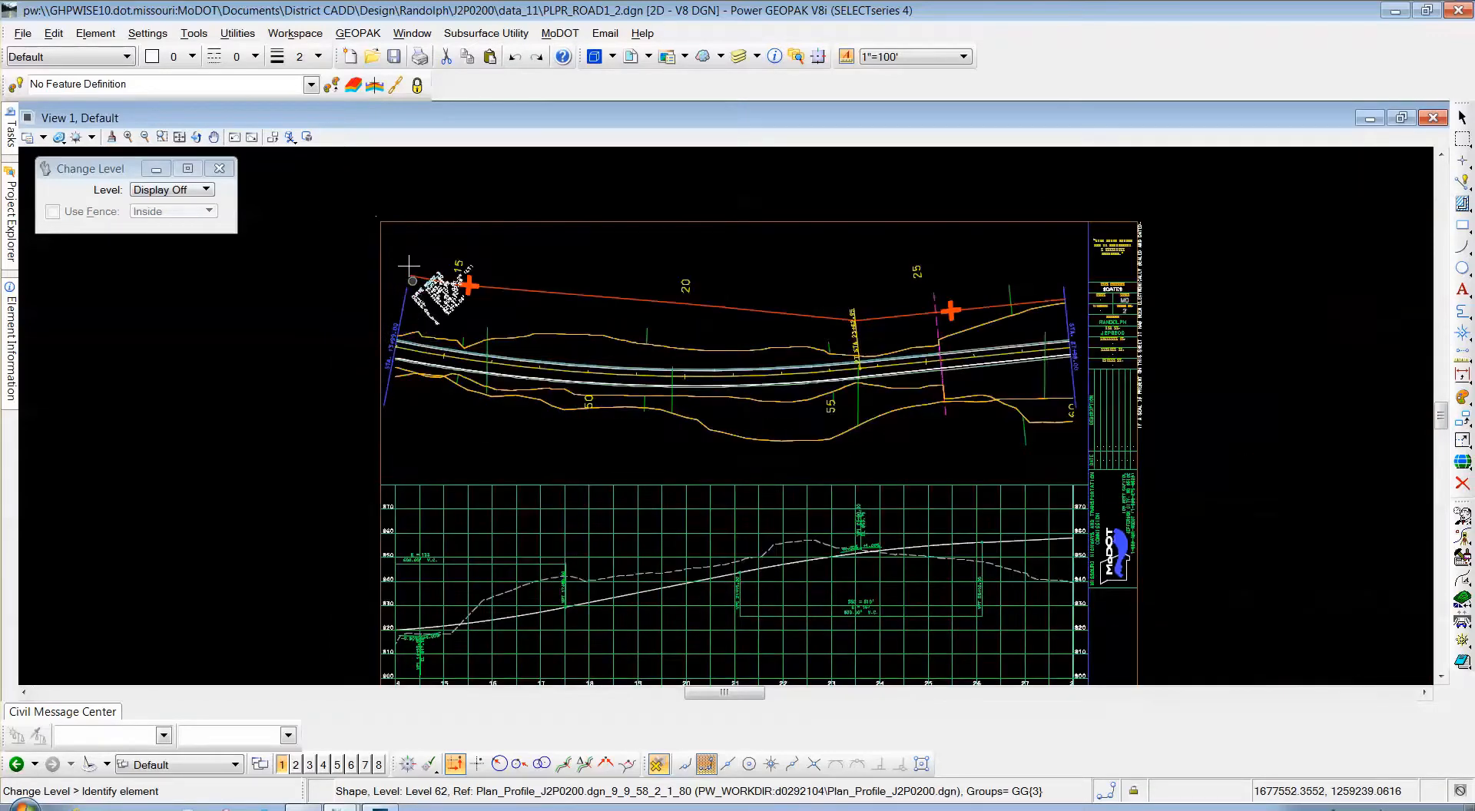
pyautogui.scroll(2, 424, 246)
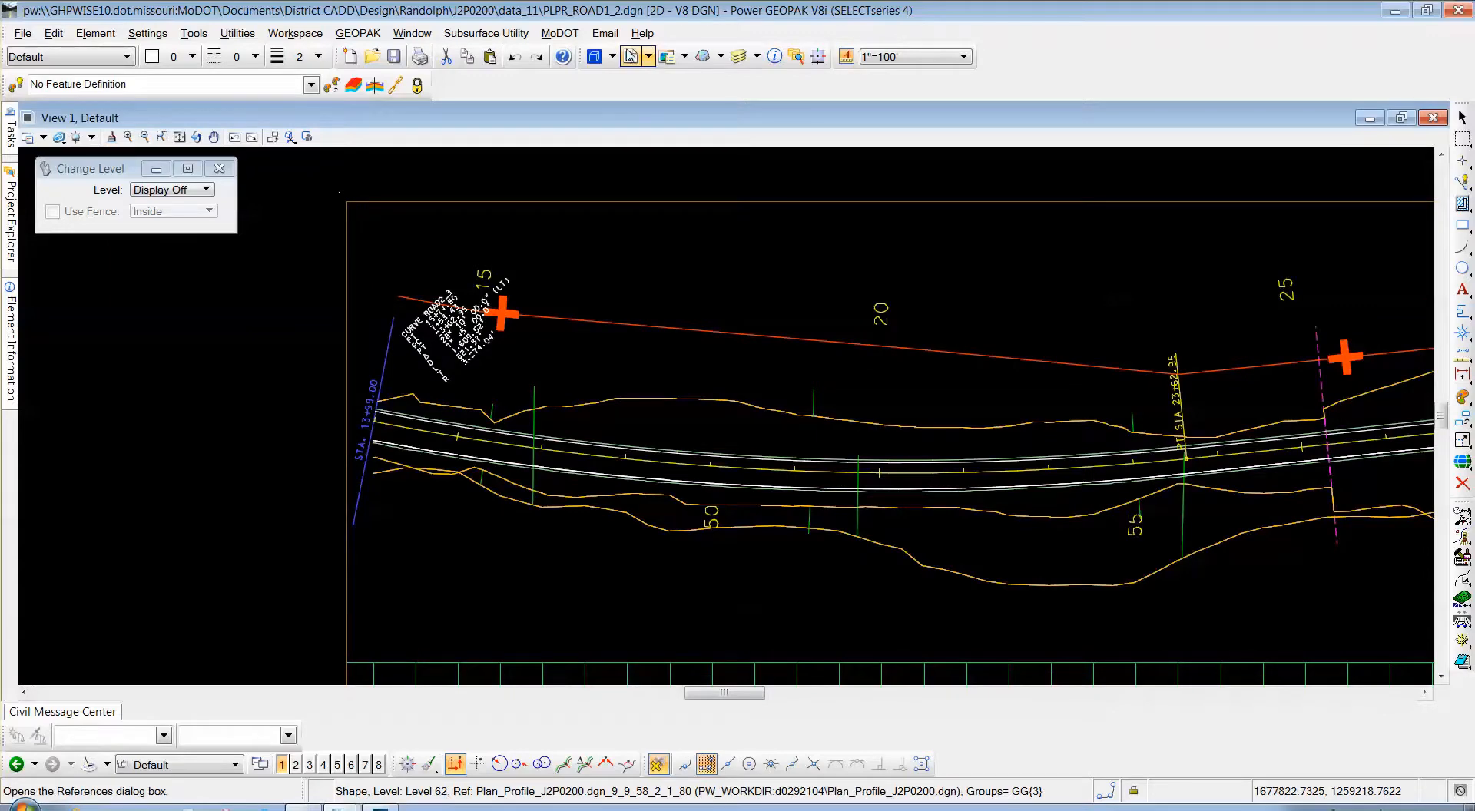
pyautogui.click(630, 55)
pyautogui.moveTo(433, 246); pyautogui.dragTo(728, 246)
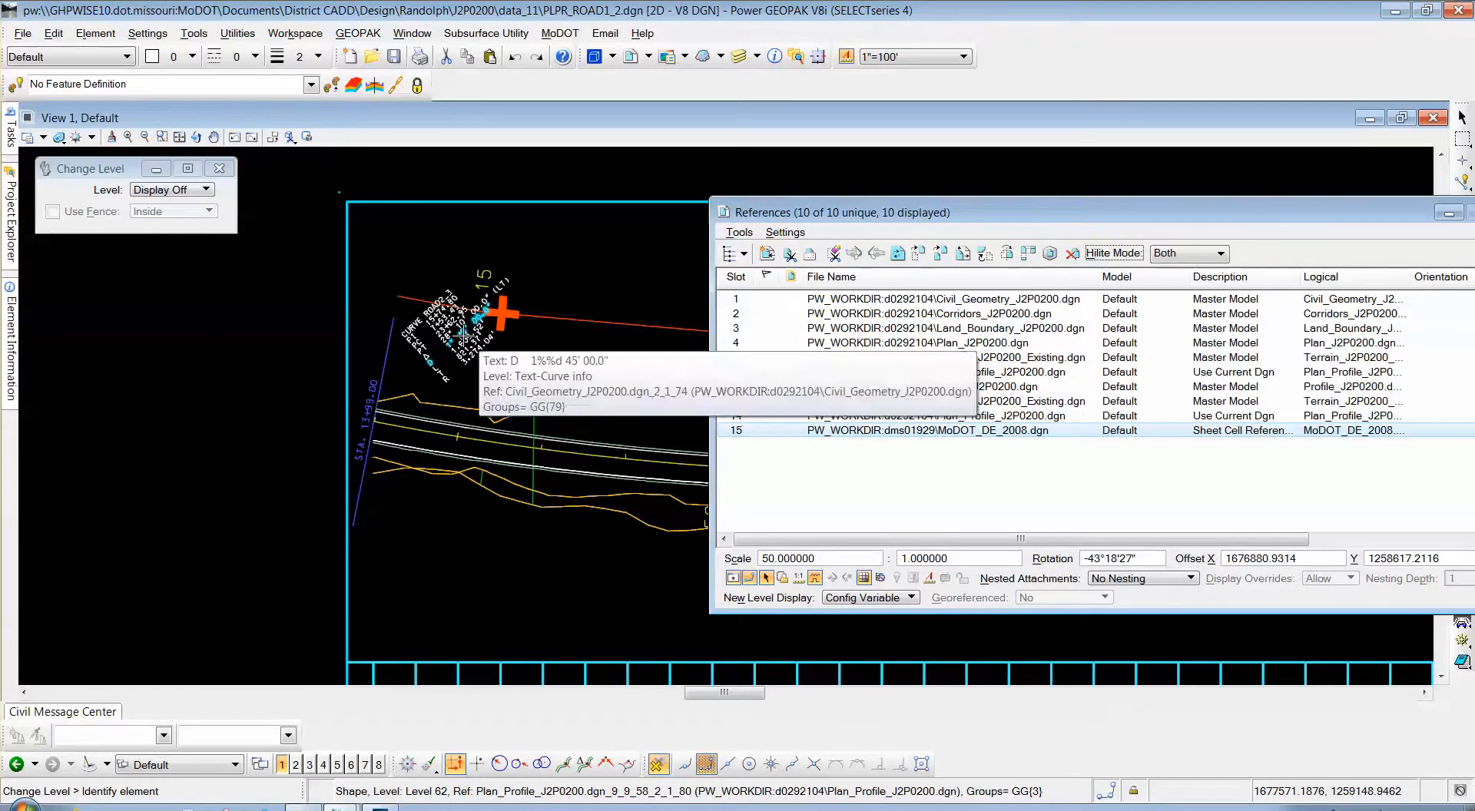
pyautogui.press('Escape')
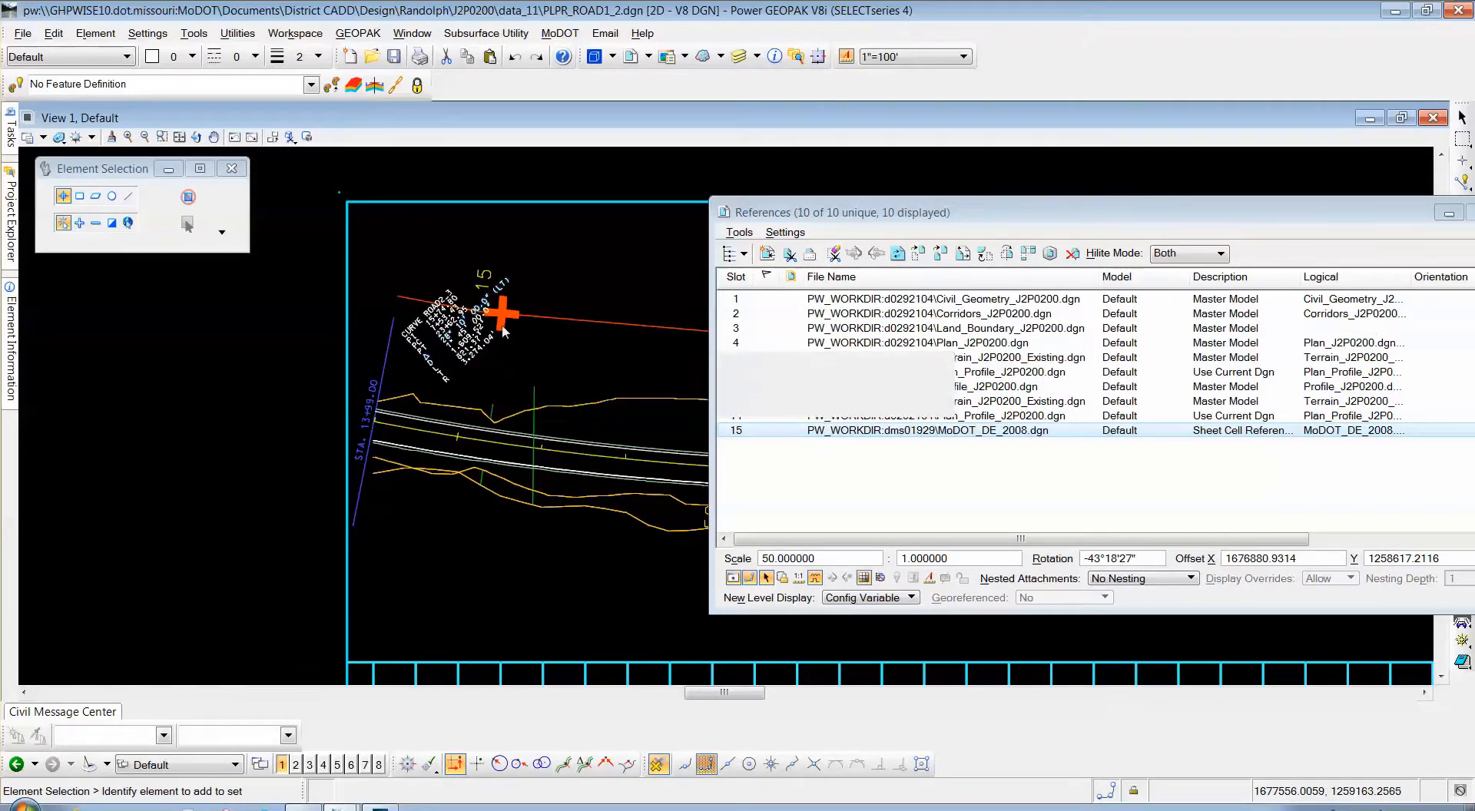
pyautogui.click(953, 303)
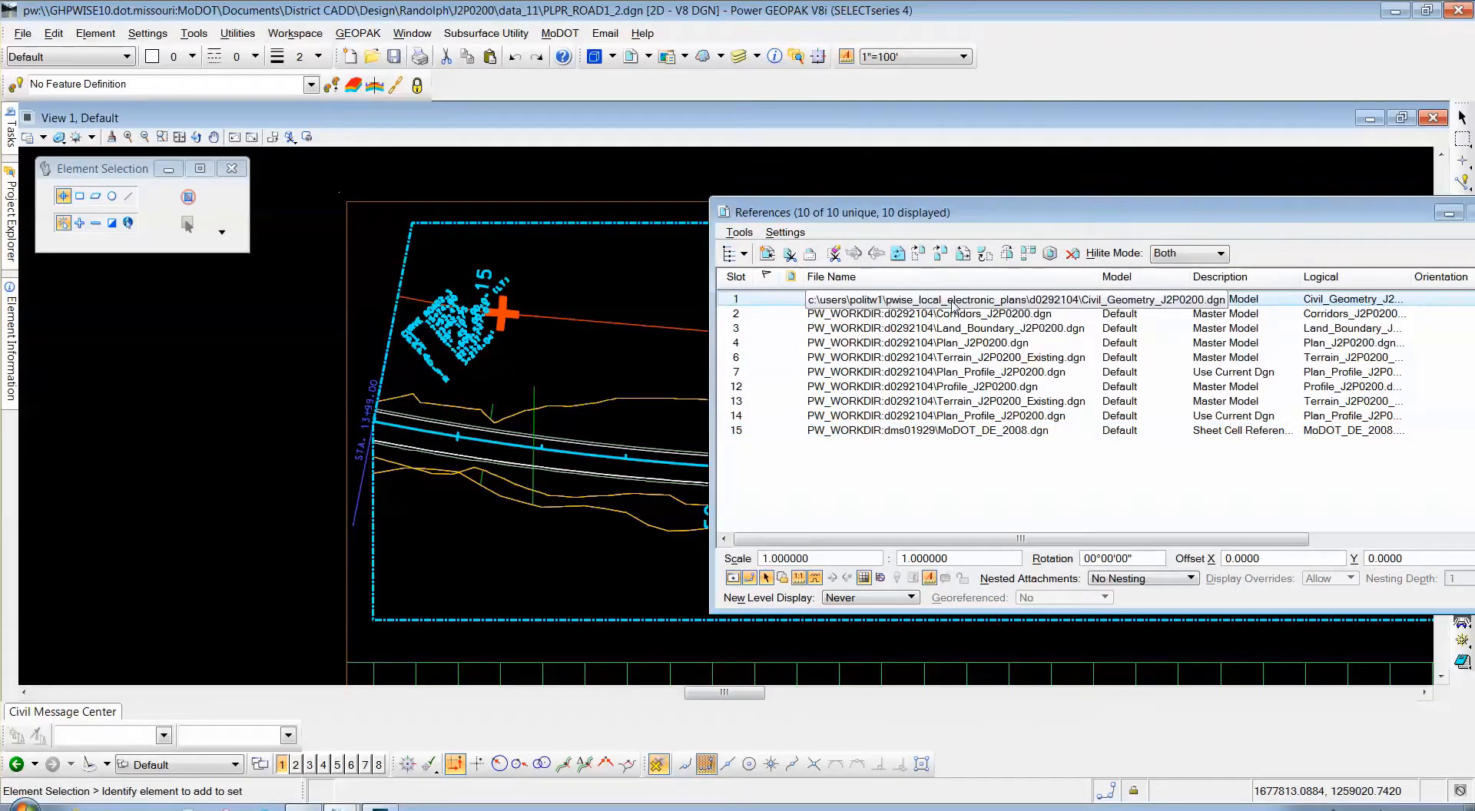
pyautogui.rightClick(825, 305)
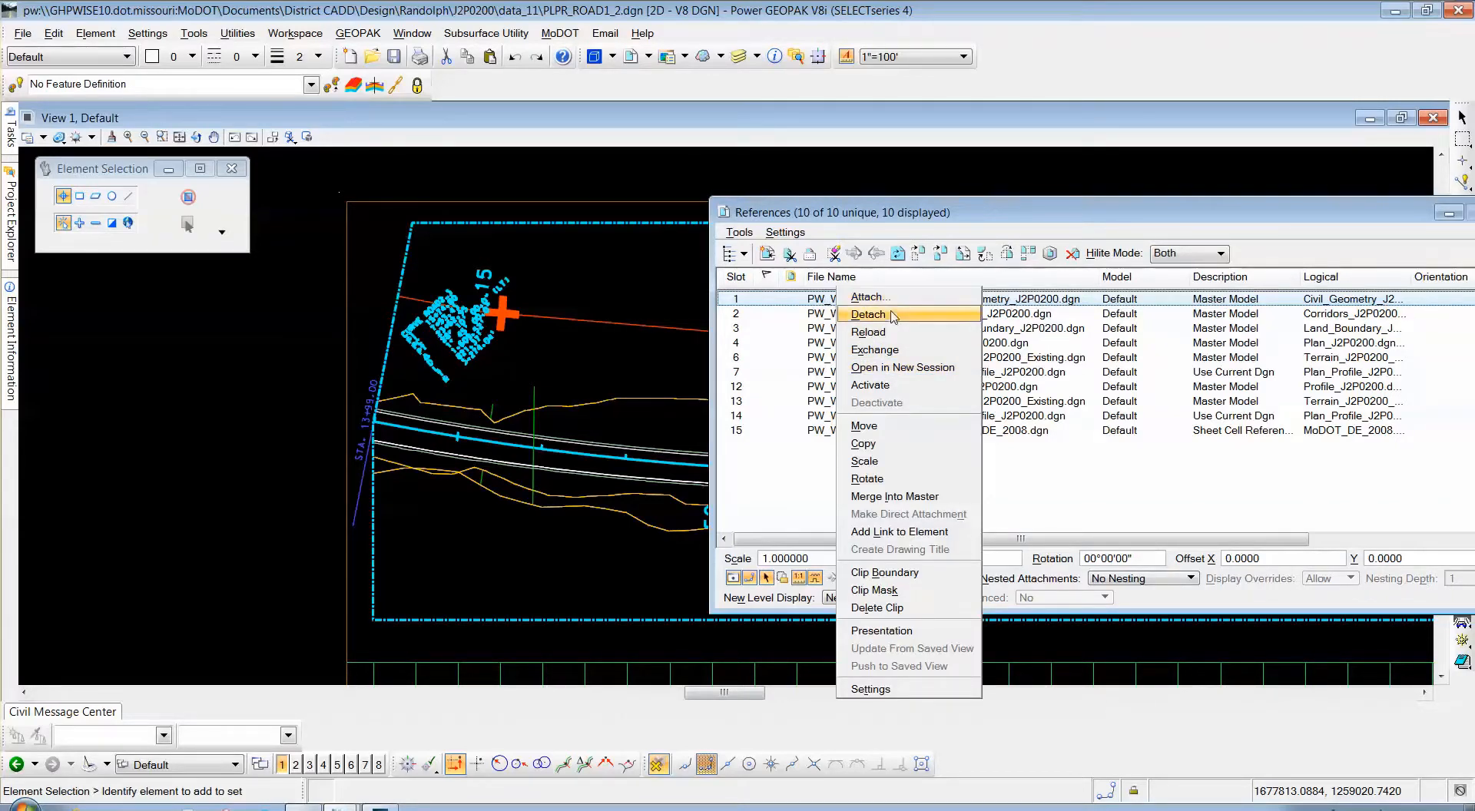
pyautogui.click(891, 387)
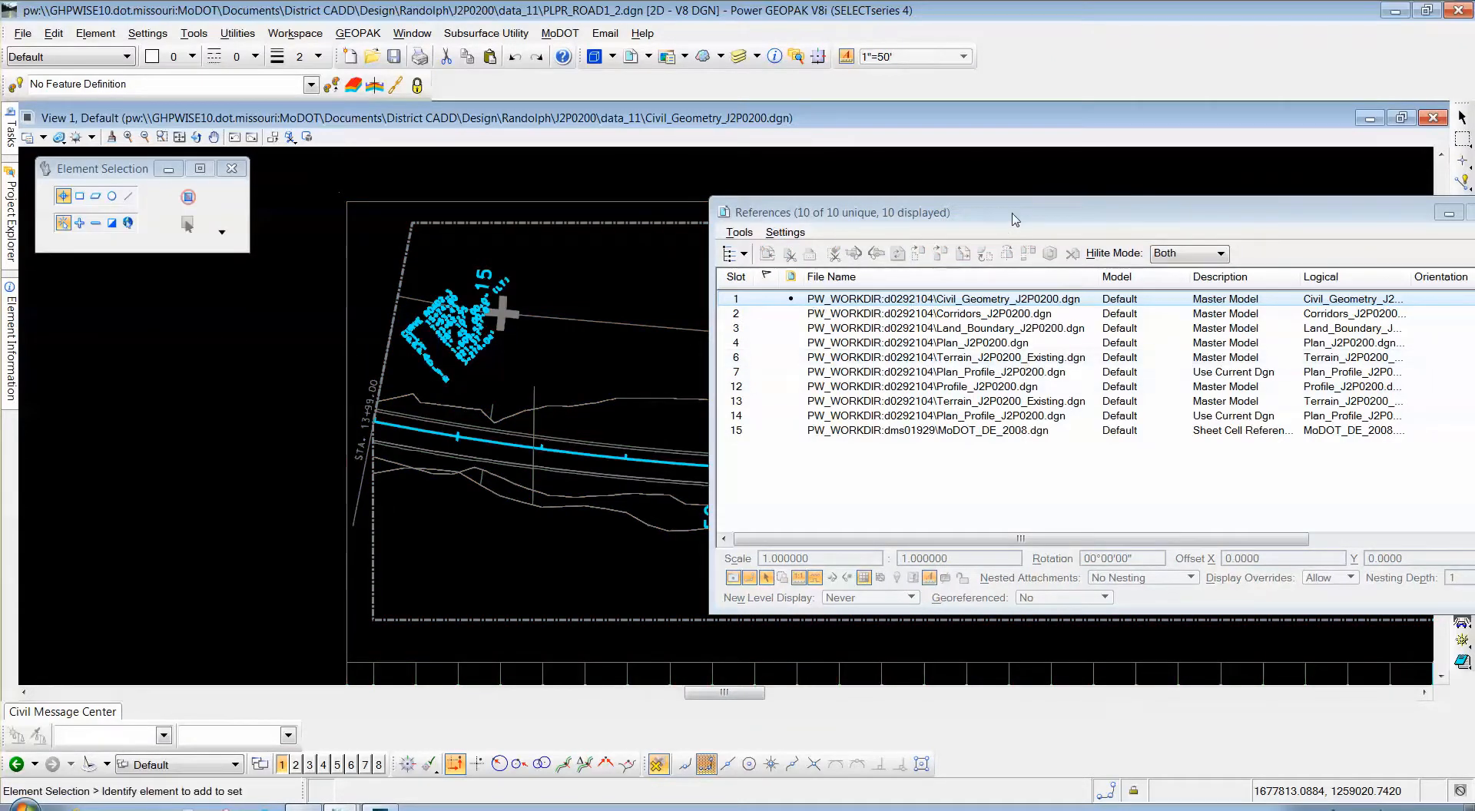
# Select the curve data text near station 15 using the Line selection method
pyautogui.moveTo(1014, 219); pyautogui.dragTo(800, 633)
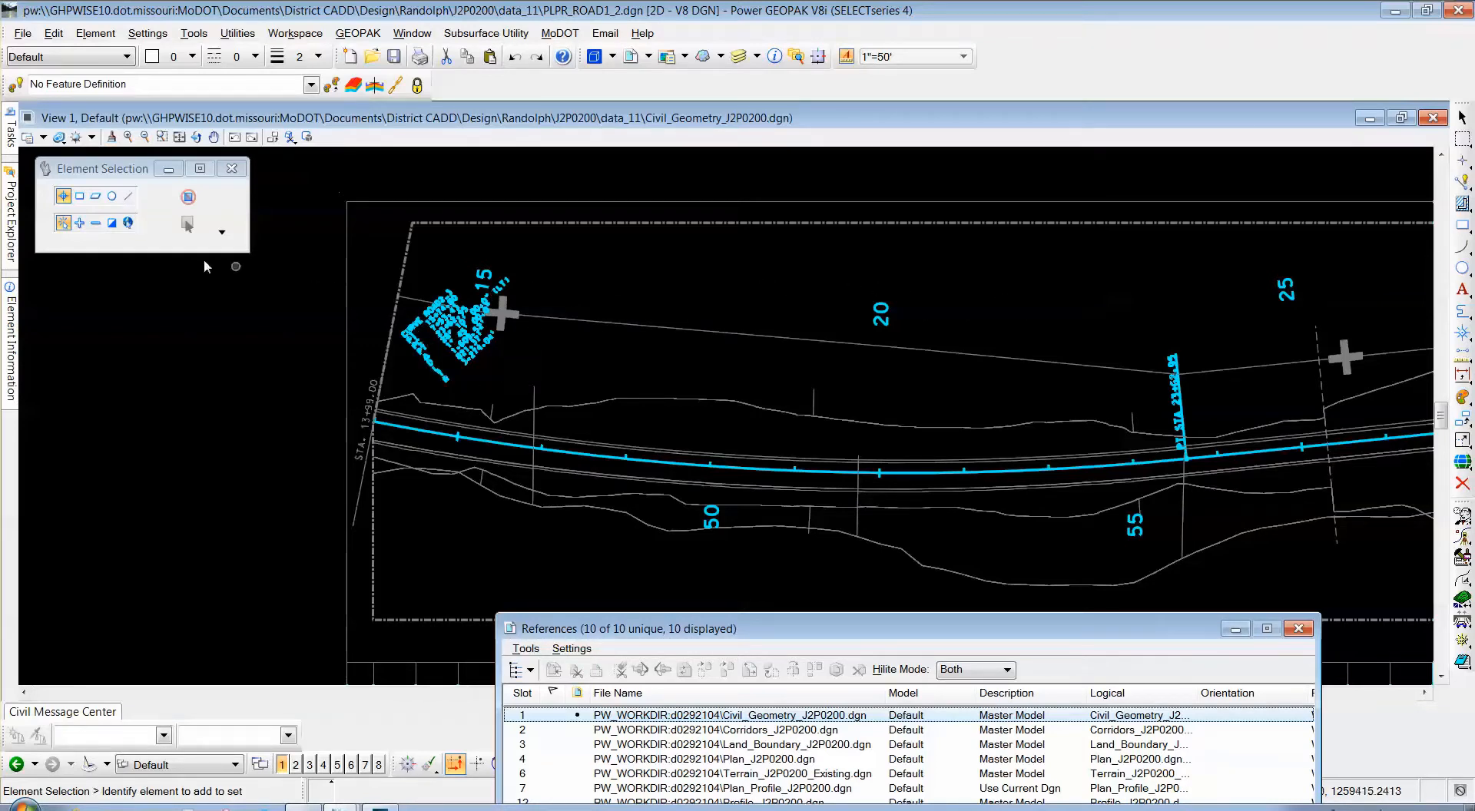
pyautogui.click(128, 196)
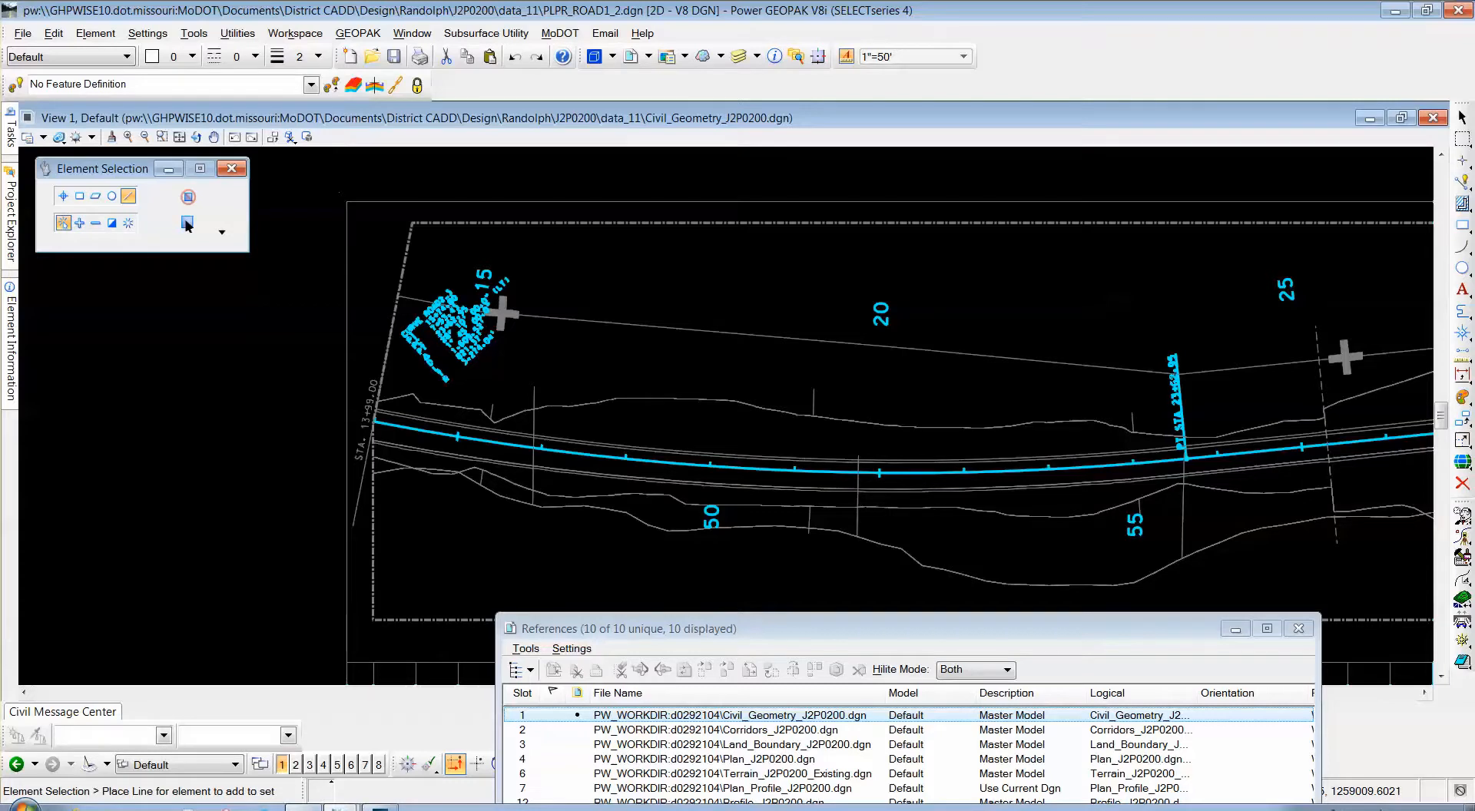
pyautogui.click(77, 226)
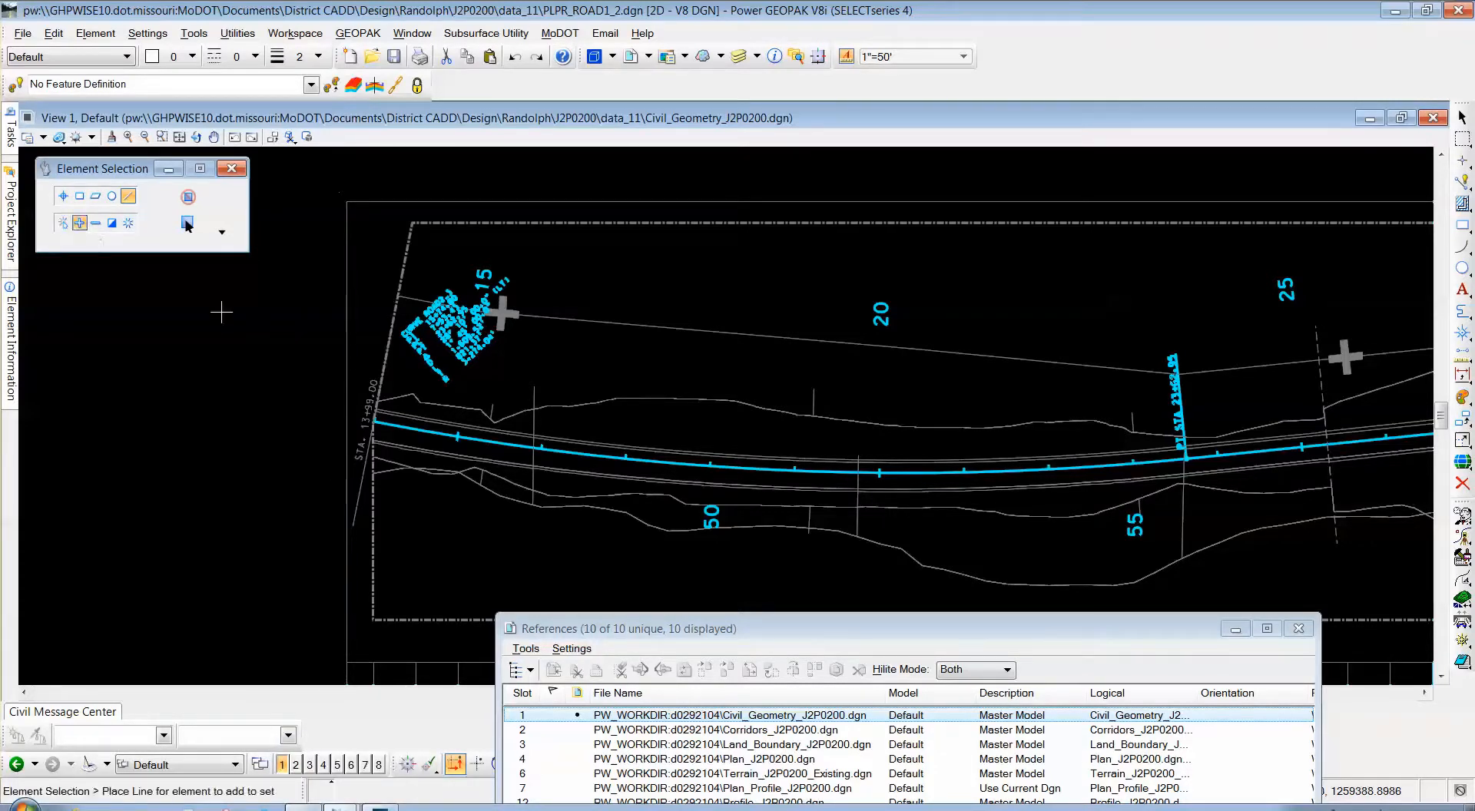
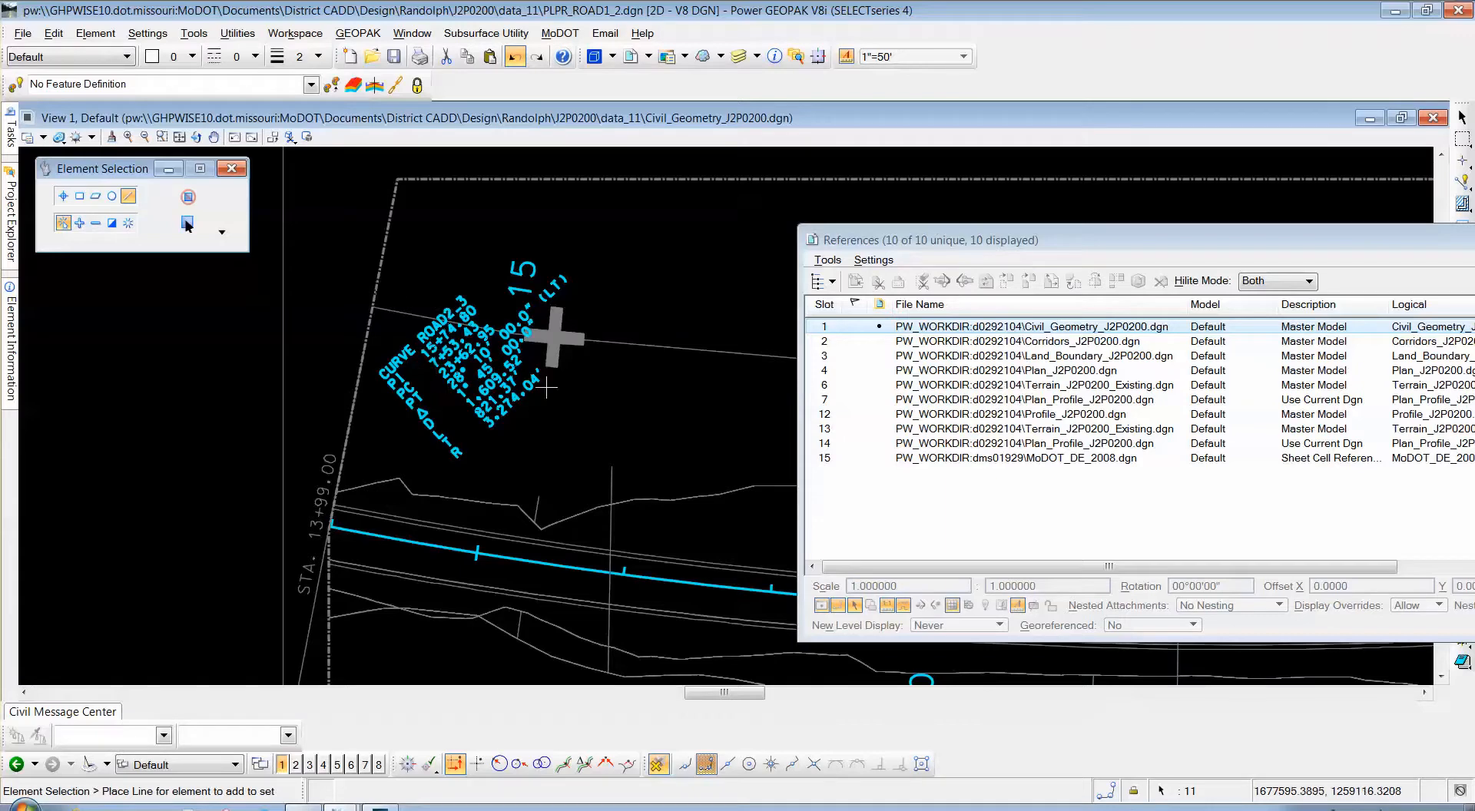
# Select the CURVE ROAD2-3 data text block by enclosing it with a Shape selection that leaves out the station 15 label
pyautogui.moveTo(908, 244)
pyautogui.mouseDown()
pyautogui.moveTo(712, 482)
pyautogui.moveTo(538, 627)
pyautogui.mouseUp()
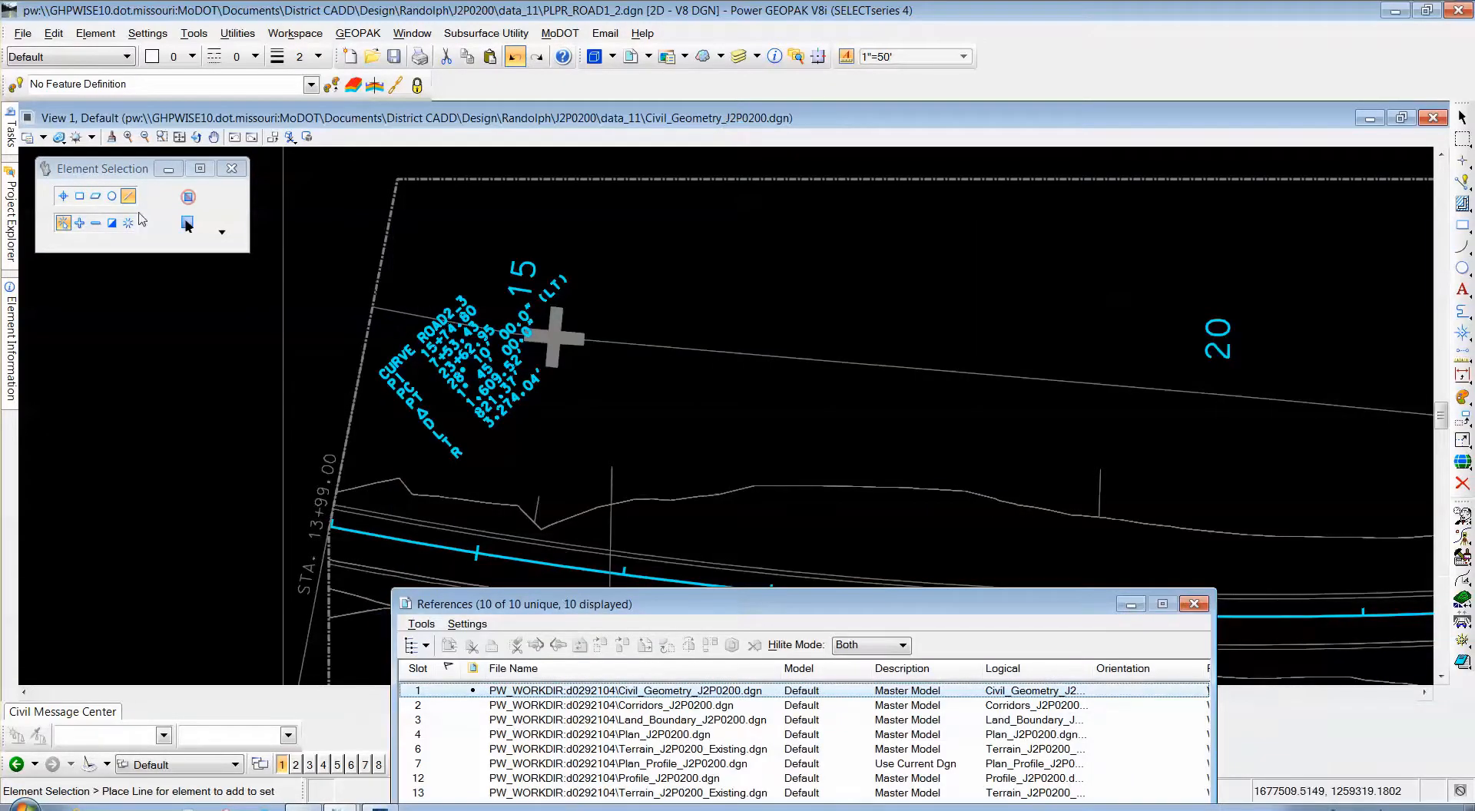
pyautogui.click(96, 168)
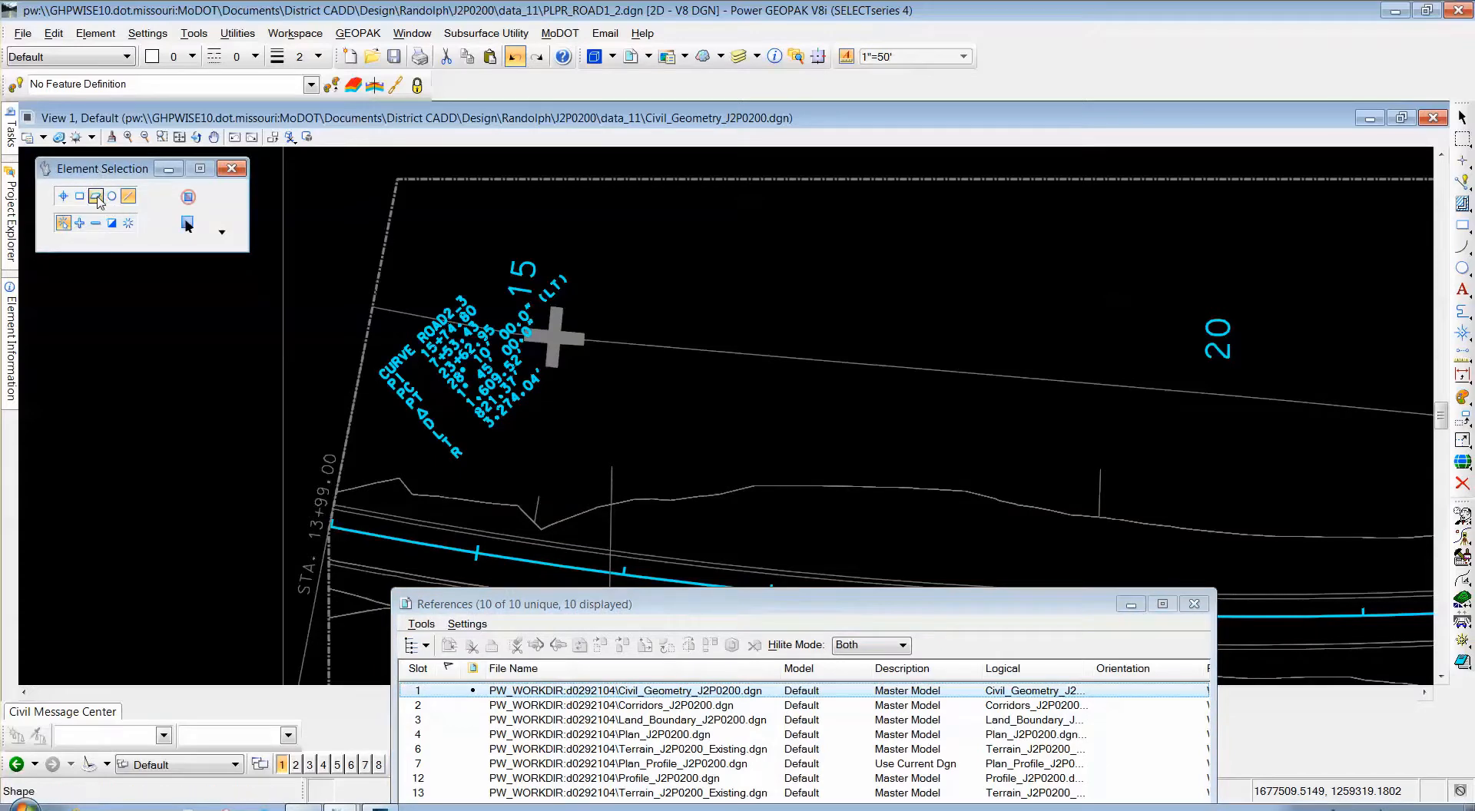
pyautogui.click(97, 198)
pyautogui.click(96, 198)
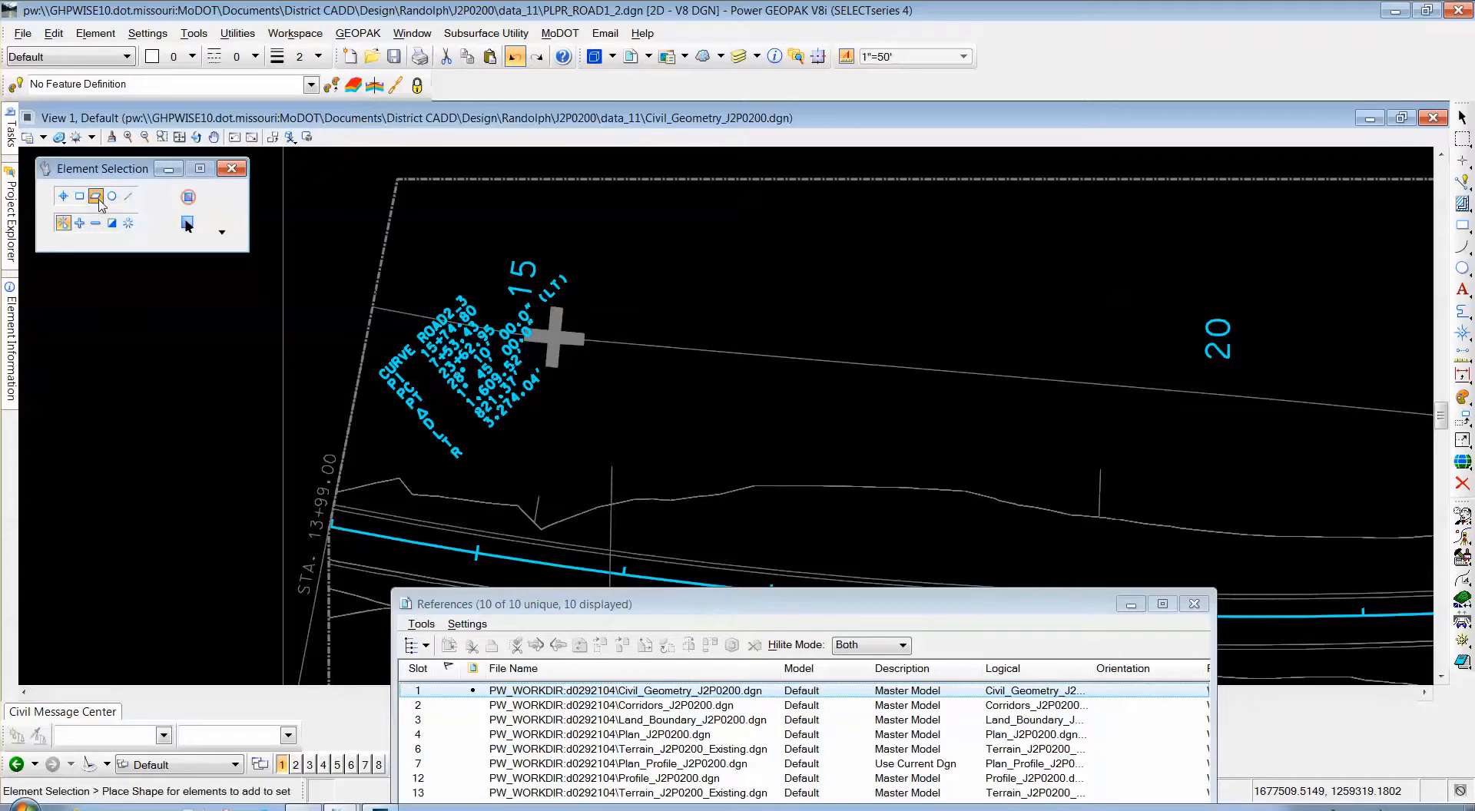
pyautogui.click(352, 370)
pyautogui.click(462, 266)
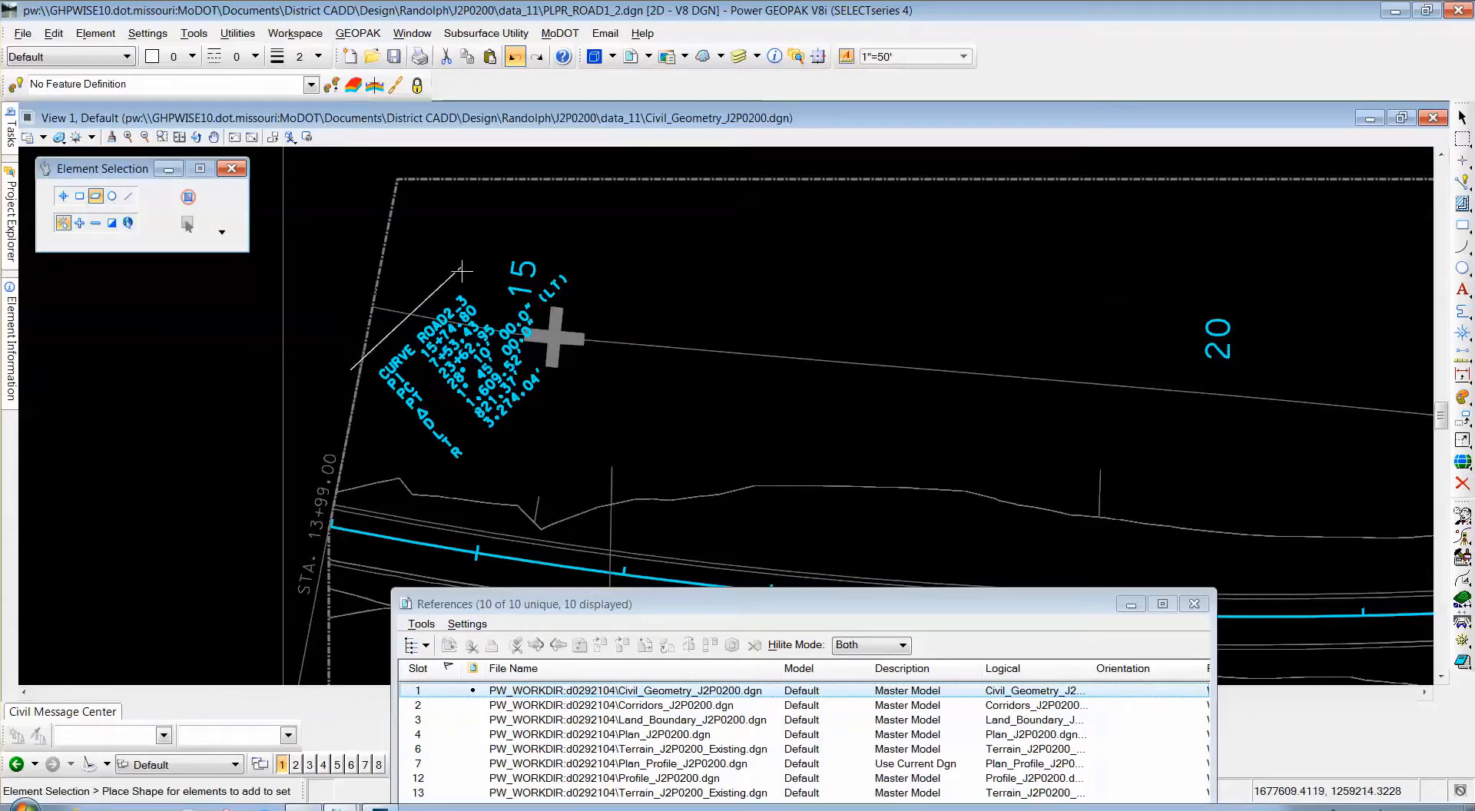
pyautogui.click(496, 315)
pyautogui.click(567, 262)
pyautogui.click(600, 292)
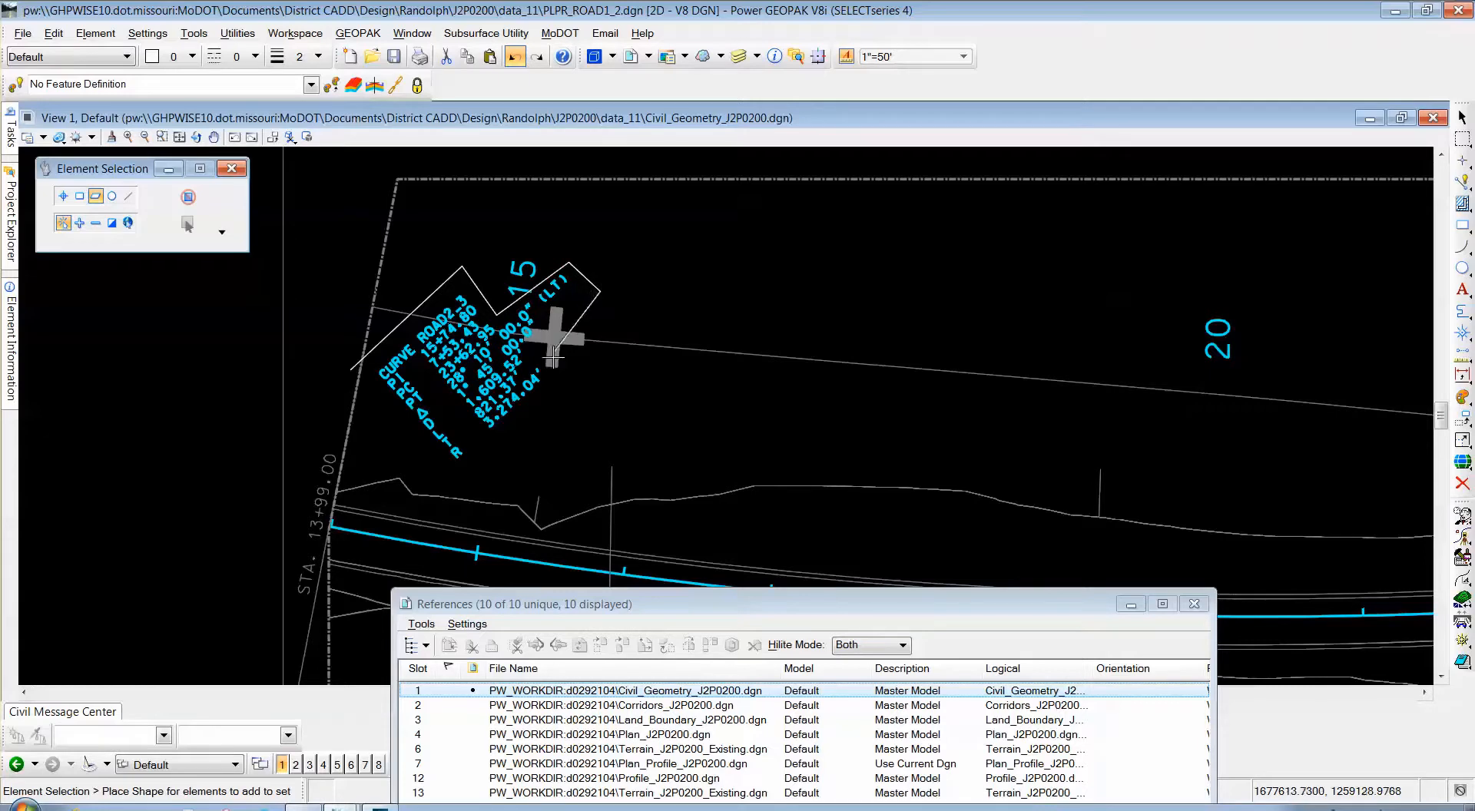
pyautogui.click(556, 389)
pyautogui.click(451, 484)
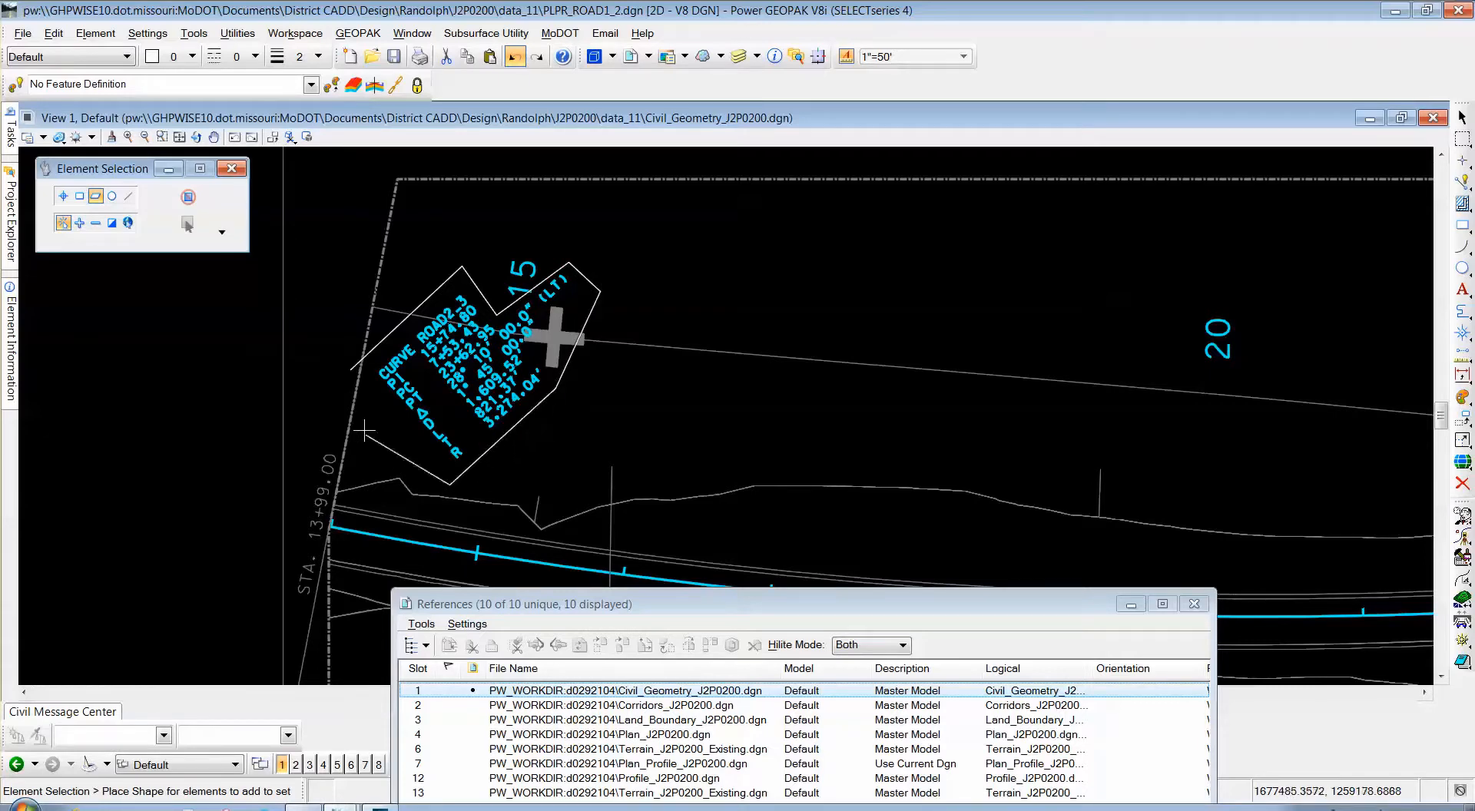
pyautogui.click(350, 369)
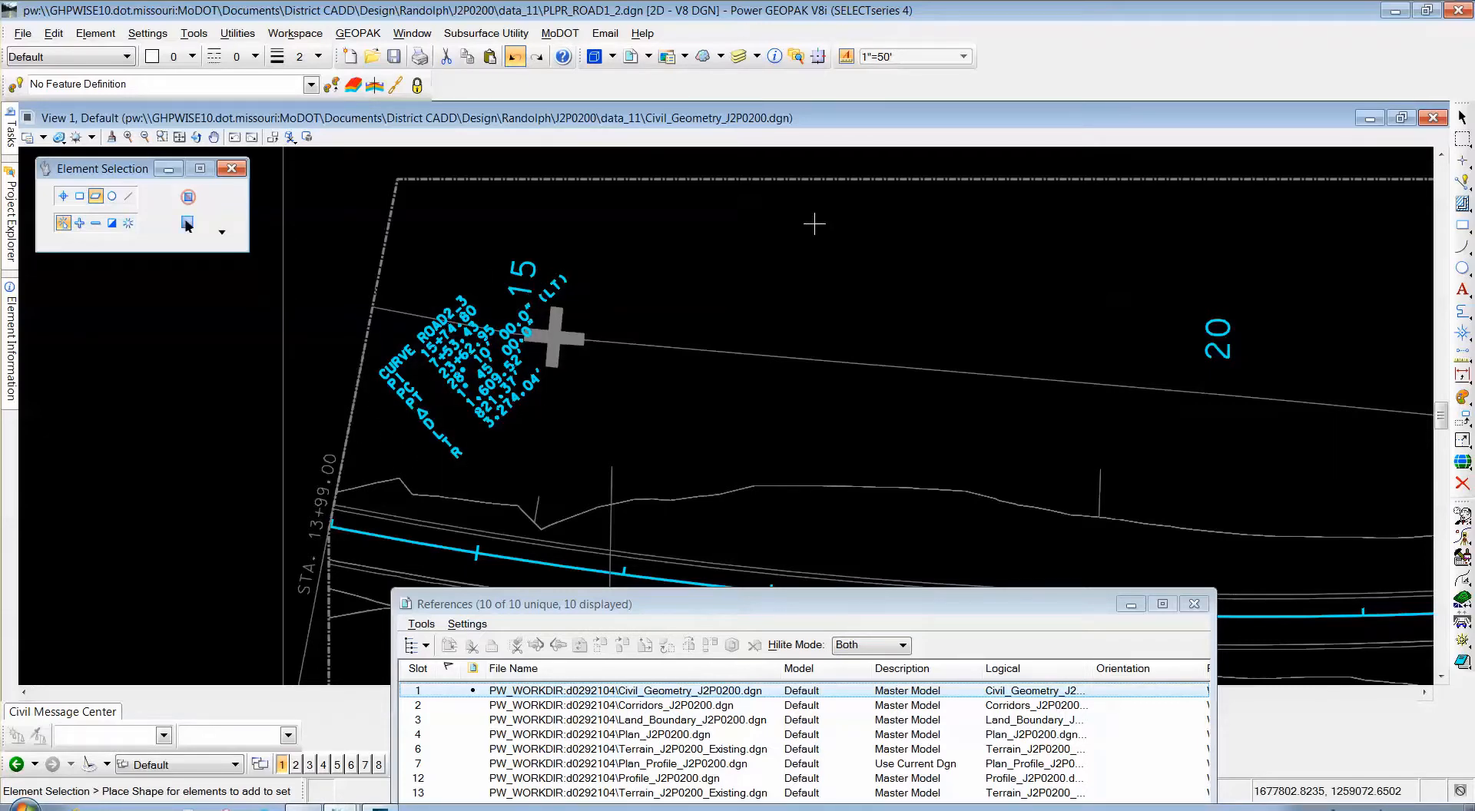
# Move the selected curve data text to the open area between stations 15 and 20, clear of the cross marker
pyautogui.moveTo(959, 605); pyautogui.dragTo(700, 560)
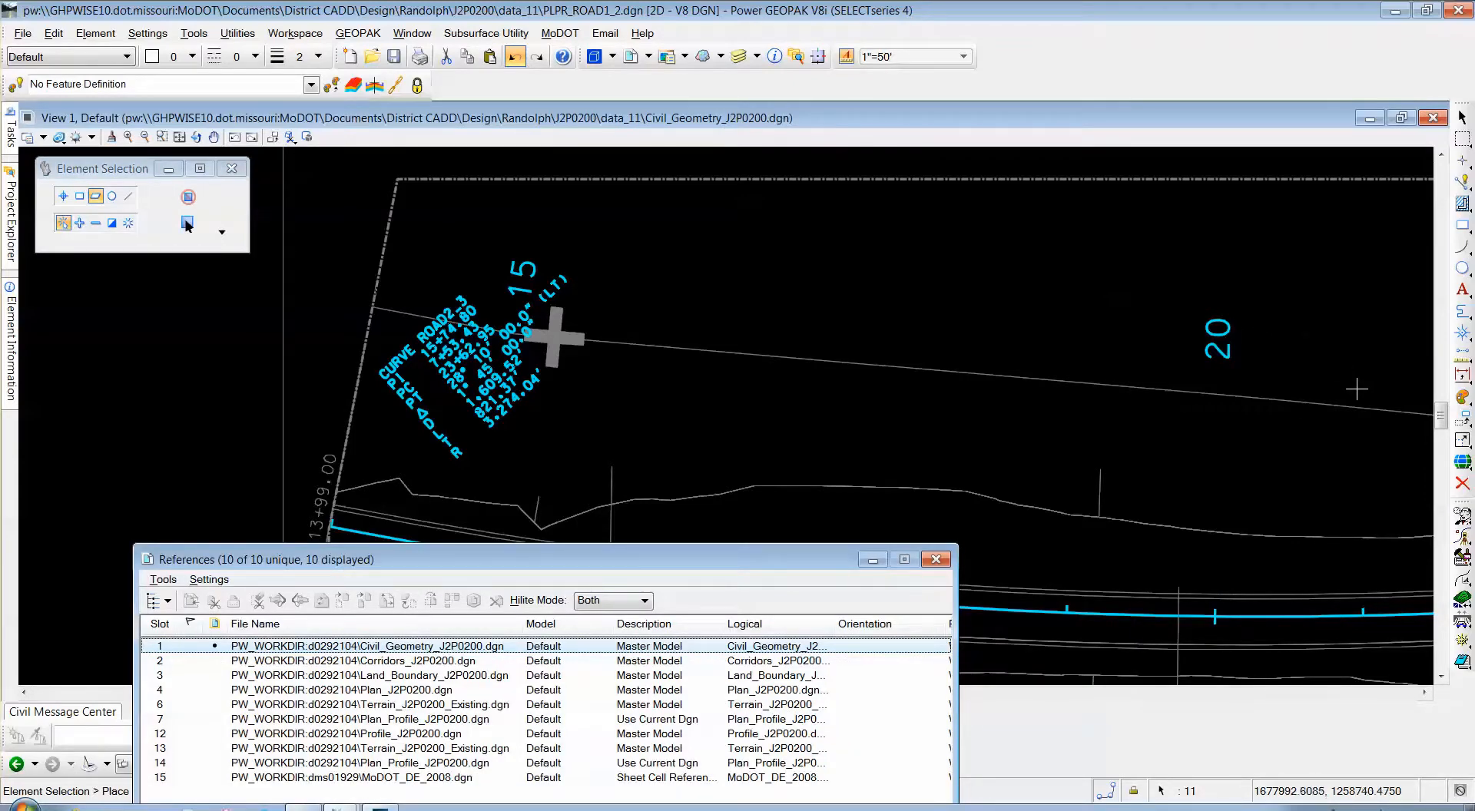
pyautogui.click(1464, 420)
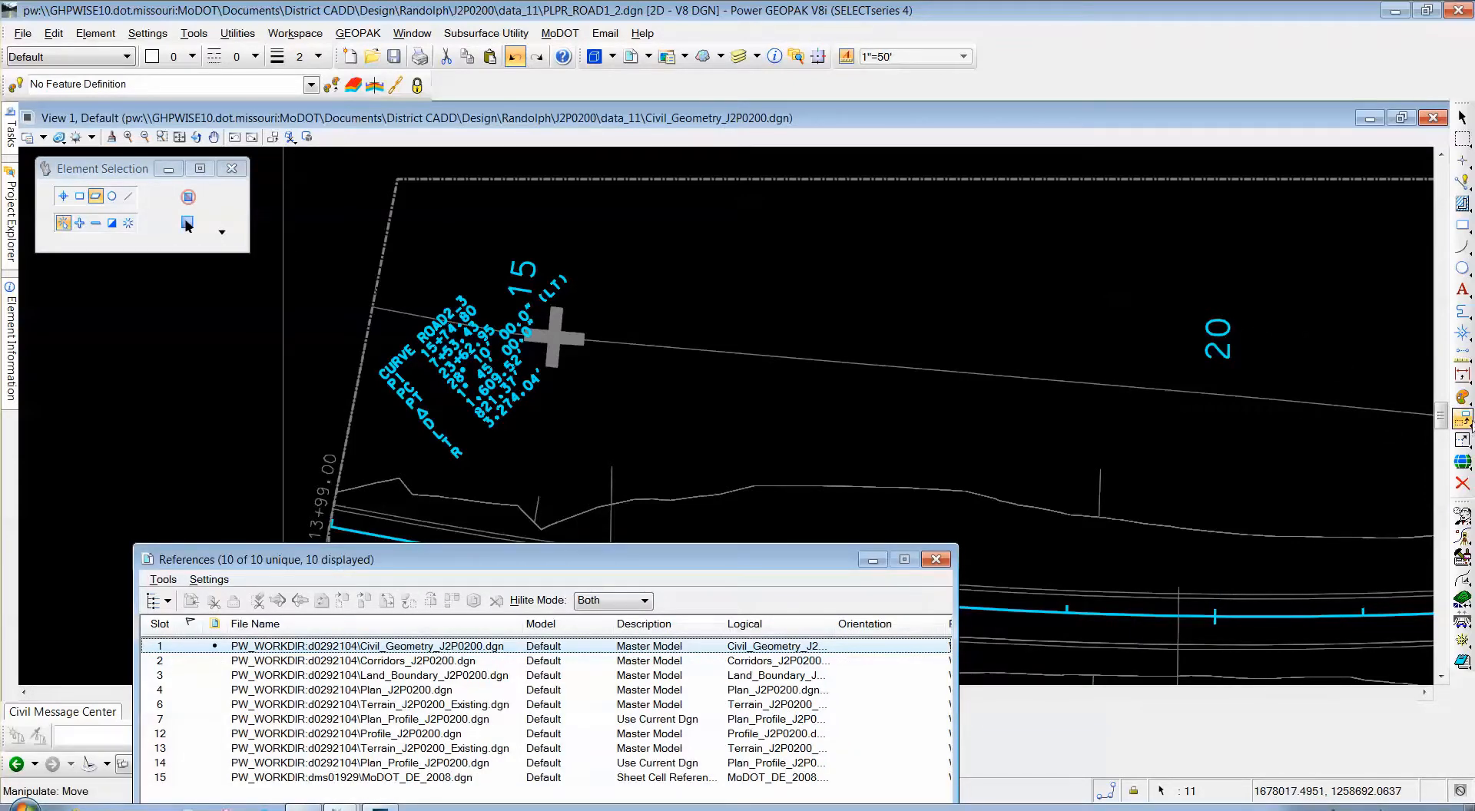
pyautogui.click(1464, 420)
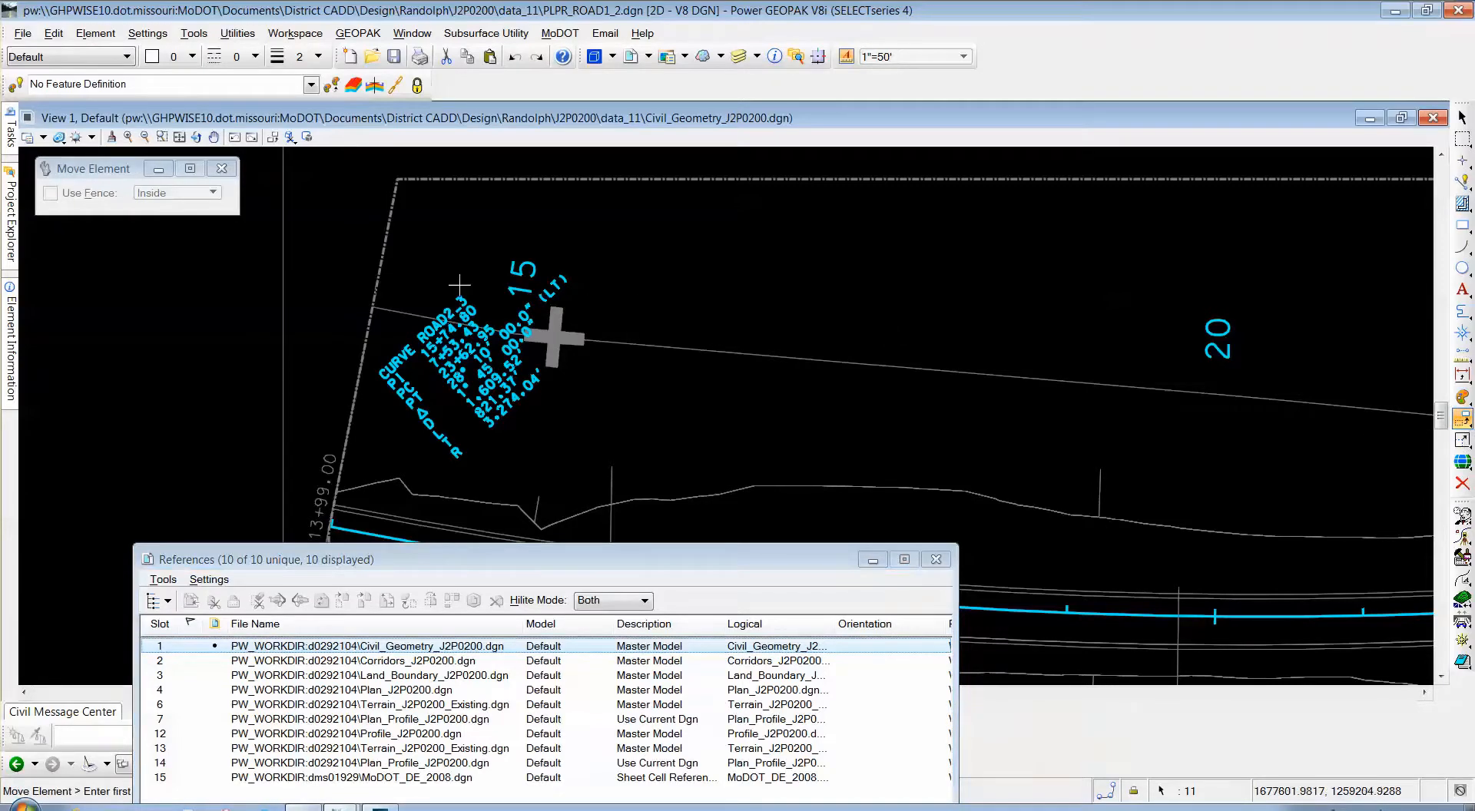
pyautogui.click(434, 284)
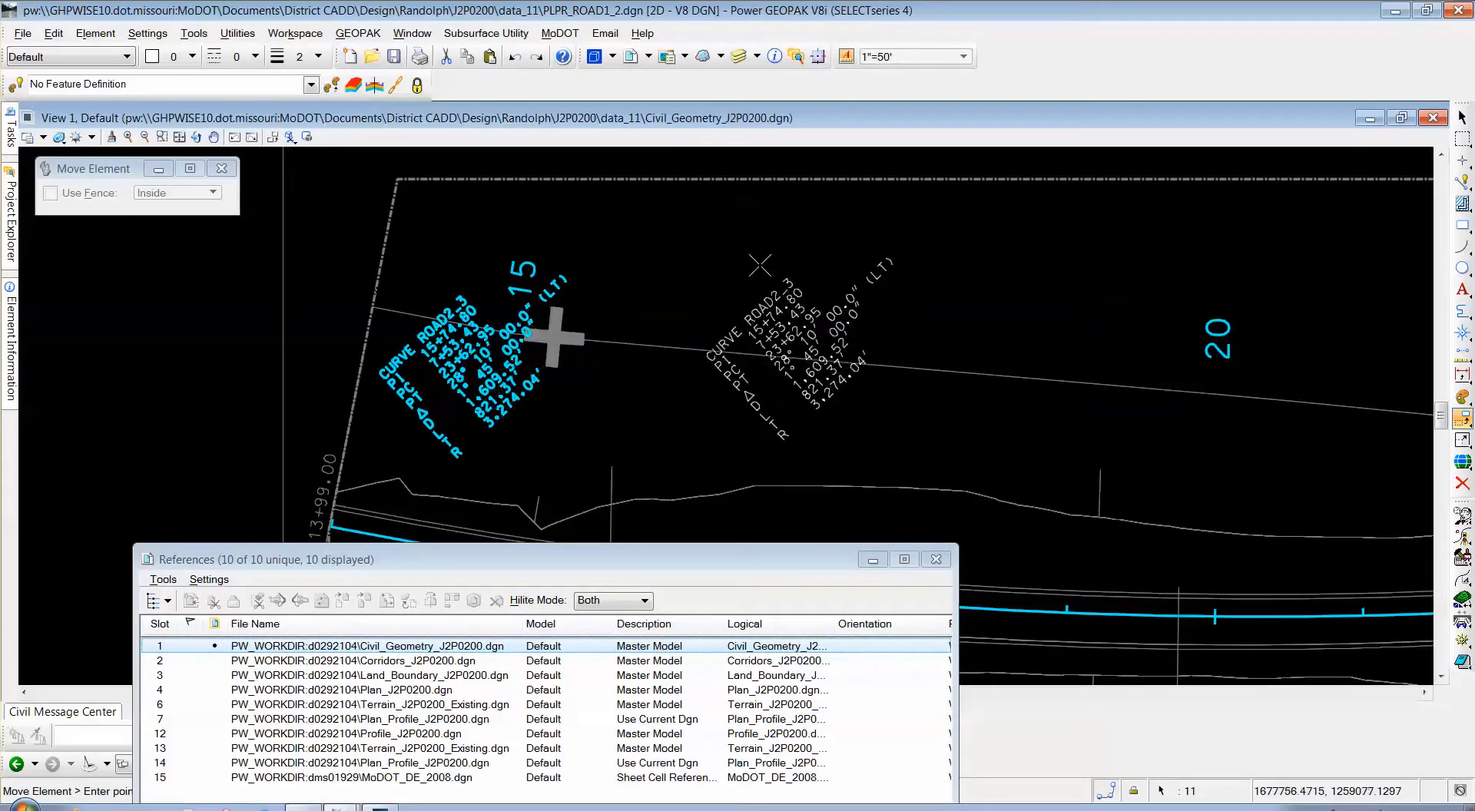
pyautogui.click(777, 228)
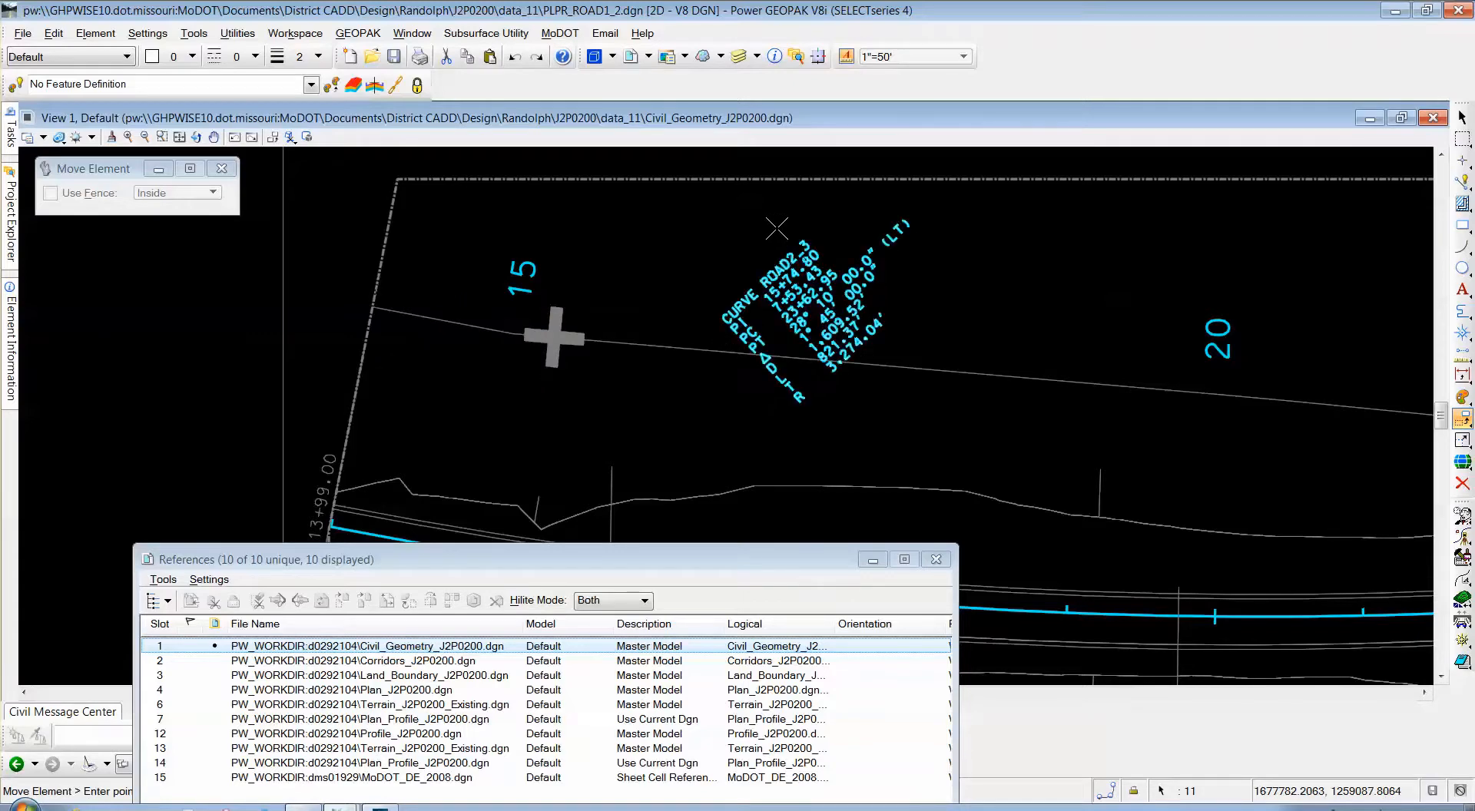
pyautogui.rightClick(692, 256)
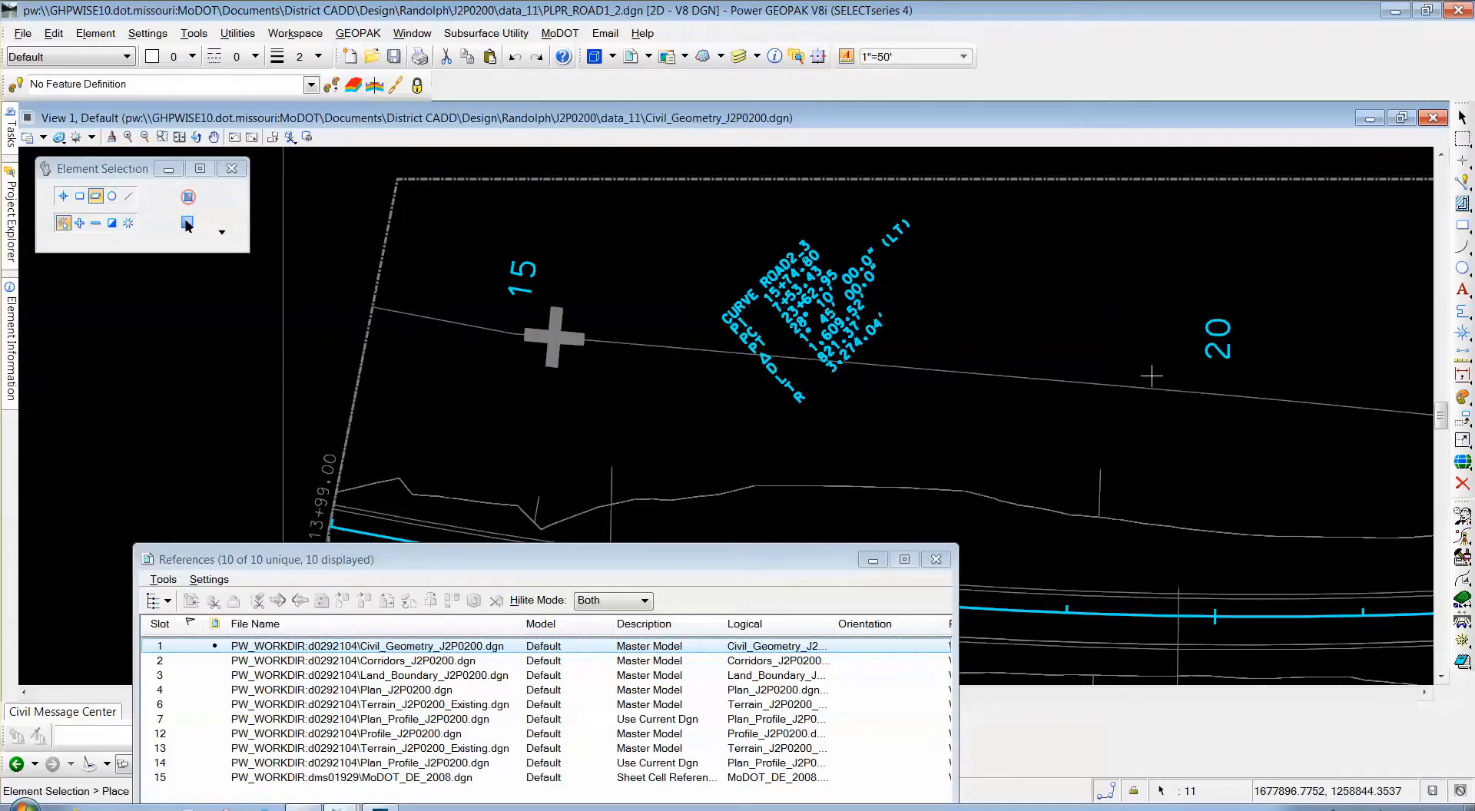
# Rotate the curve data text between stations 15 and 20 with the 3 points method so it reads horizontally on the sheet
pyautogui.click(1464, 429)
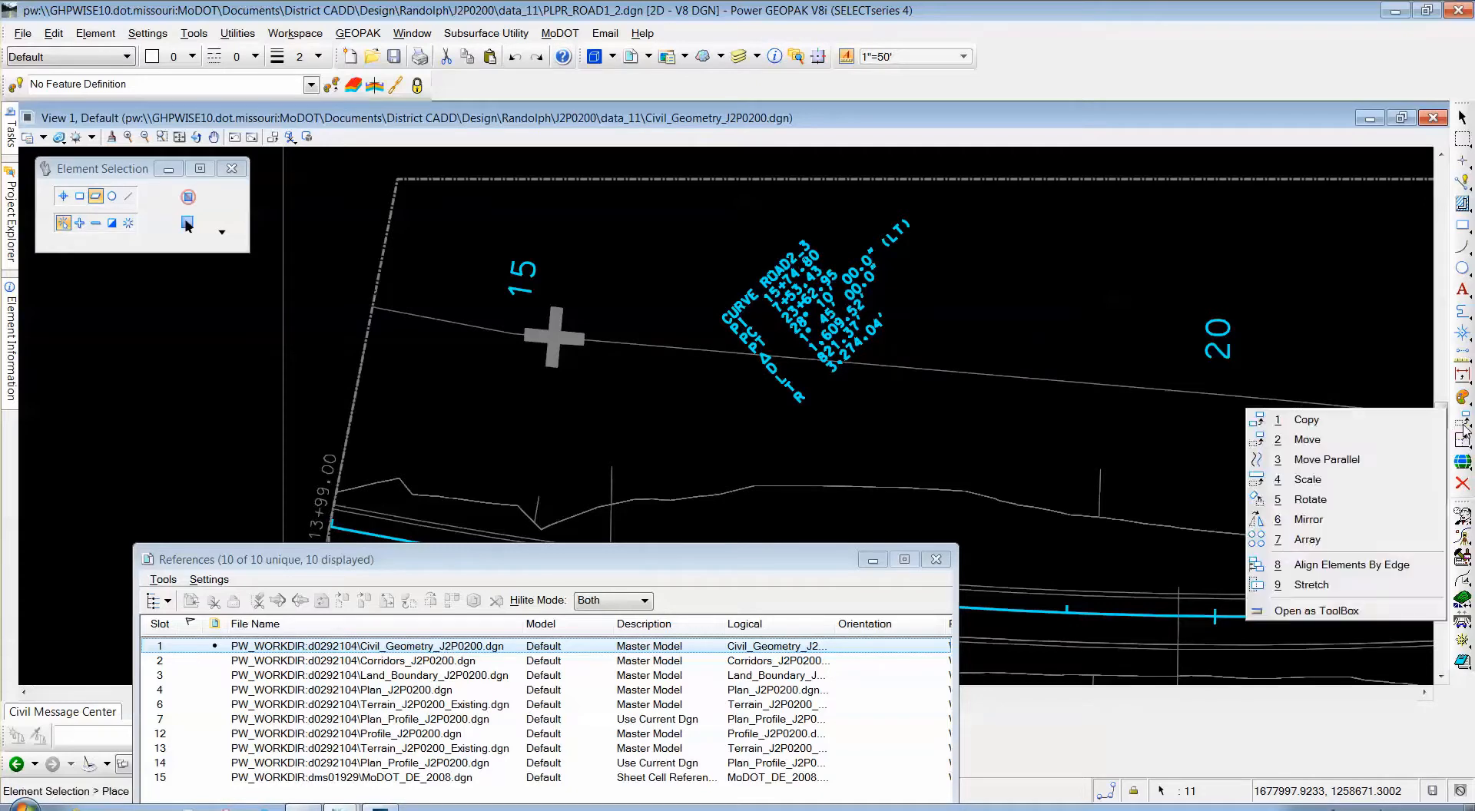
pyautogui.click(1309, 499)
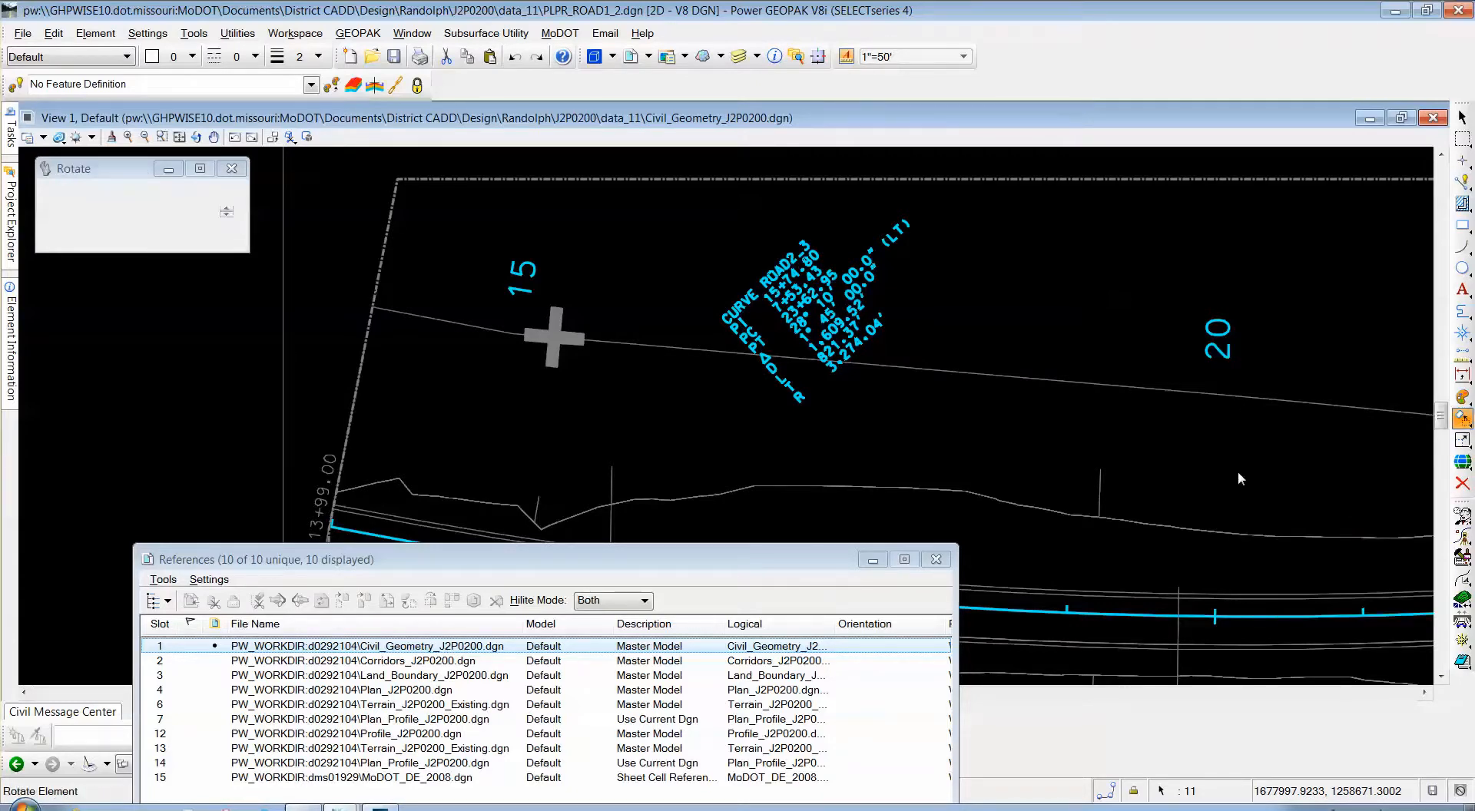
pyautogui.click(208, 196)
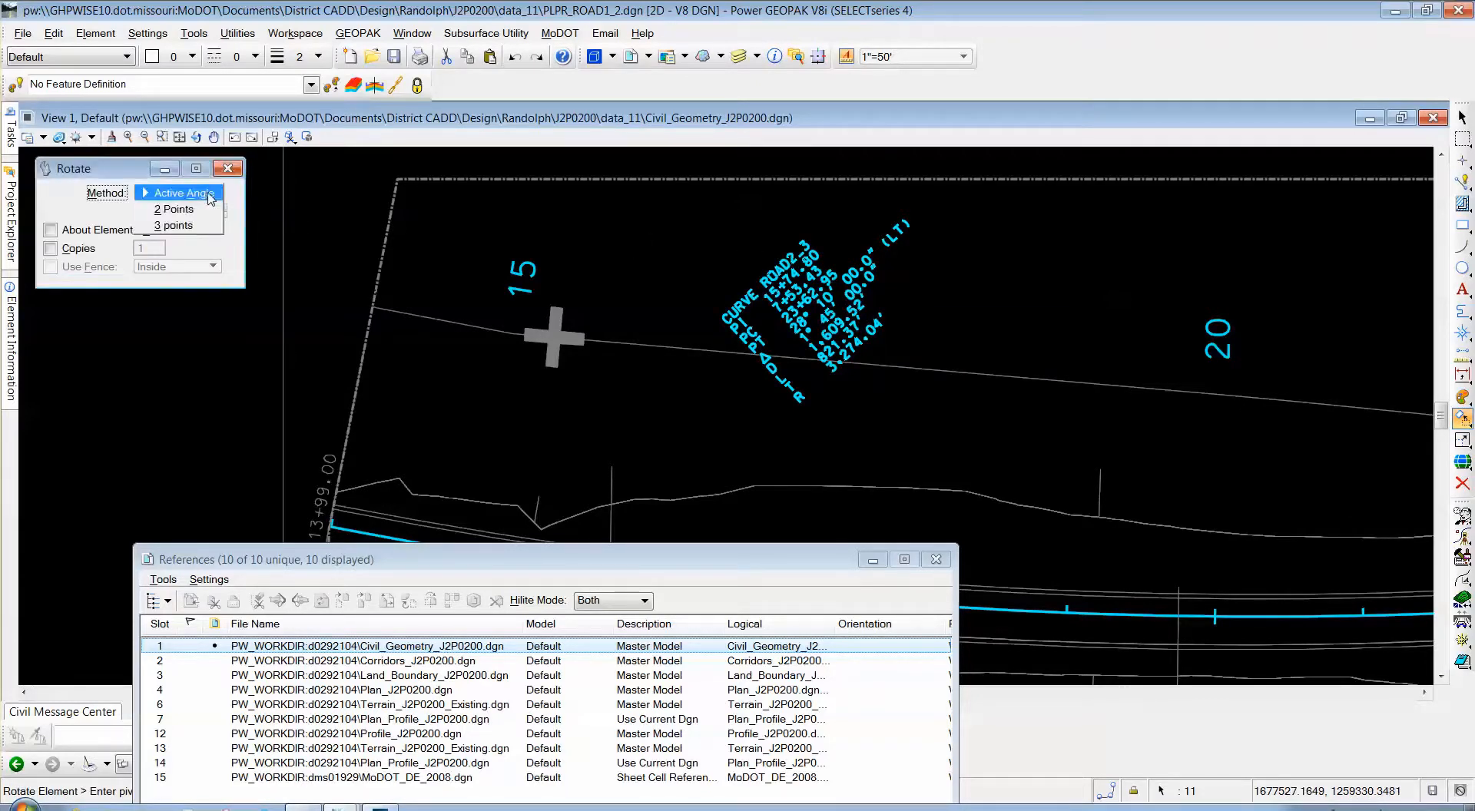
pyautogui.click(192, 226)
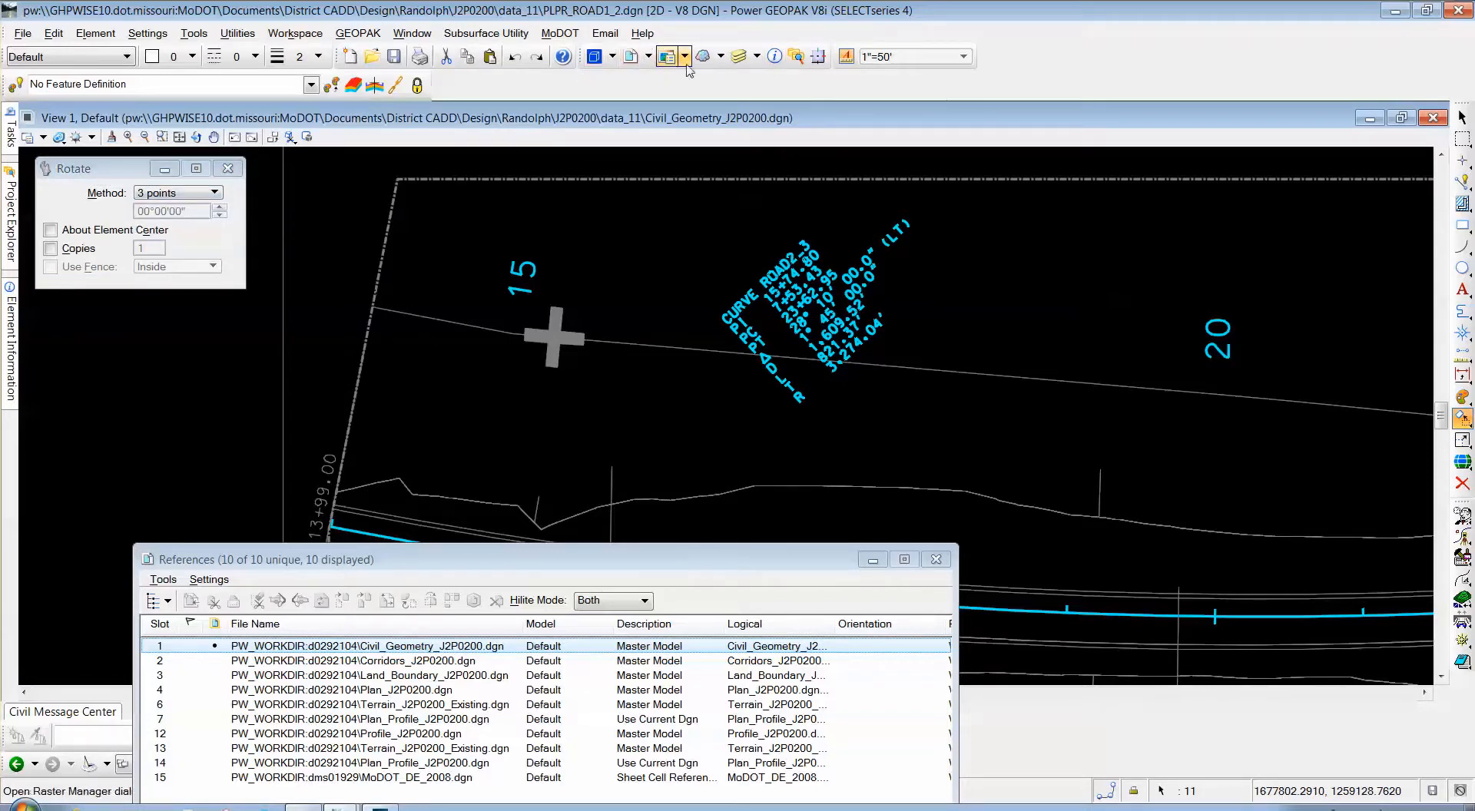
pyautogui.click(816, 58)
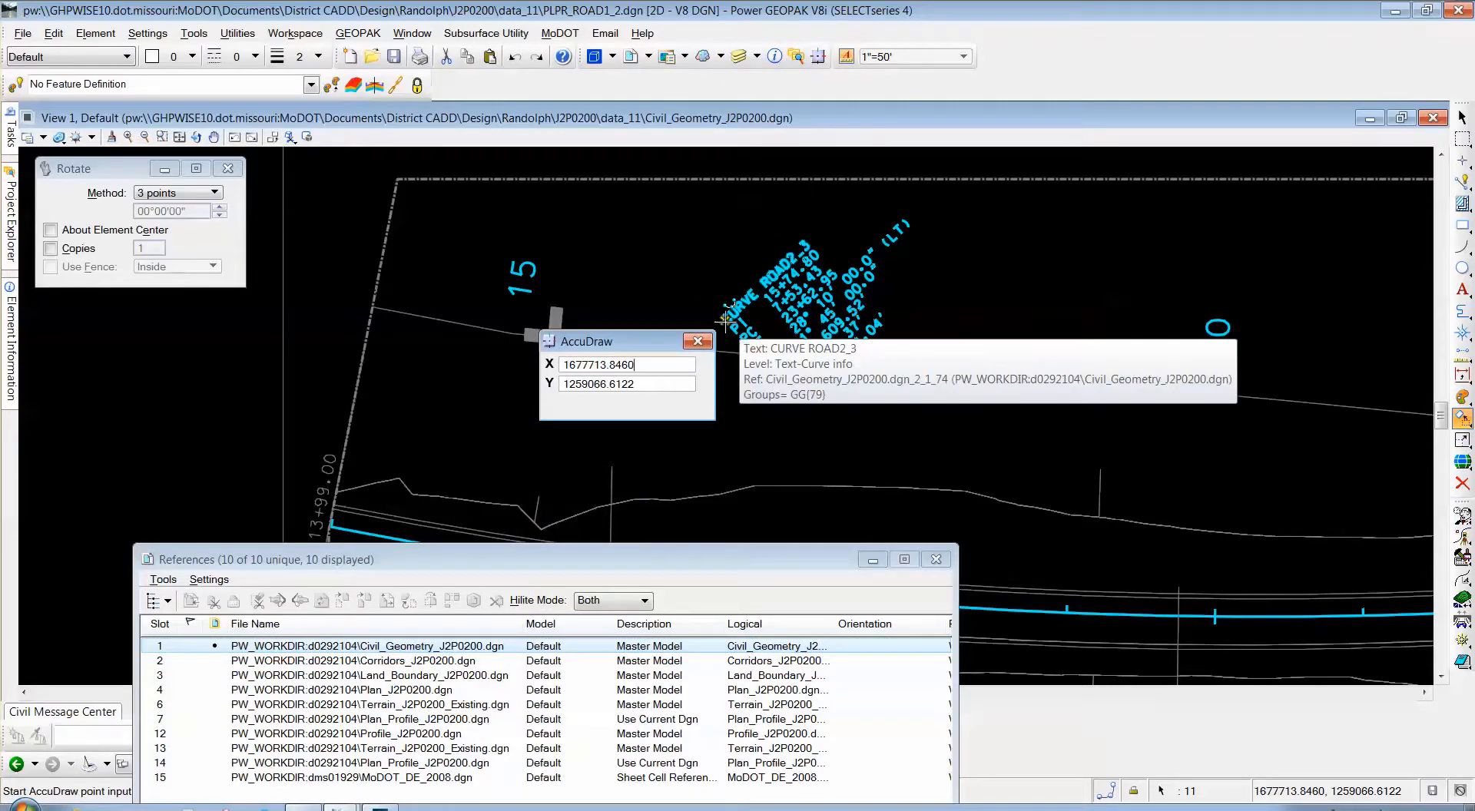
pyautogui.click(726, 318)
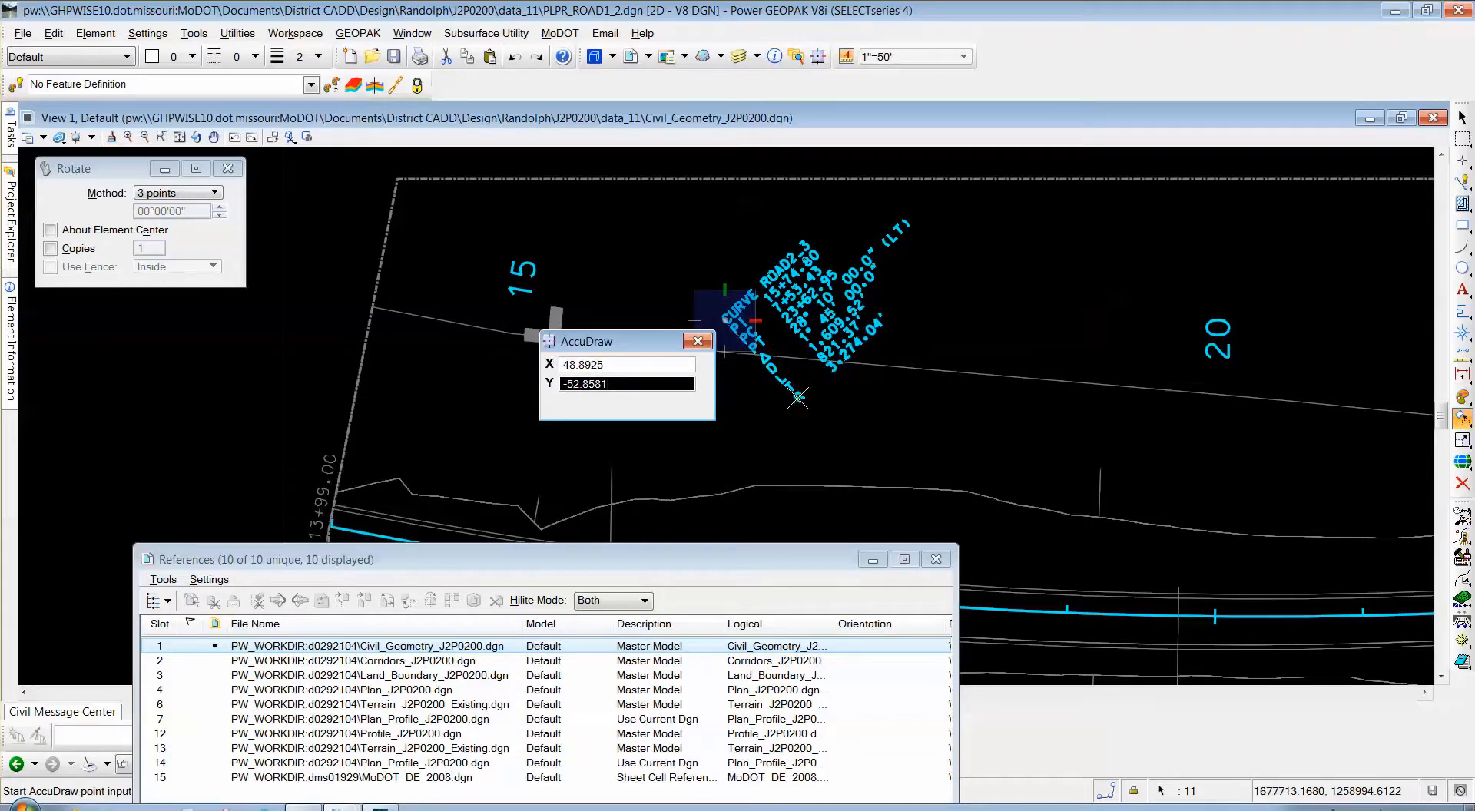
pyautogui.click(722, 453)
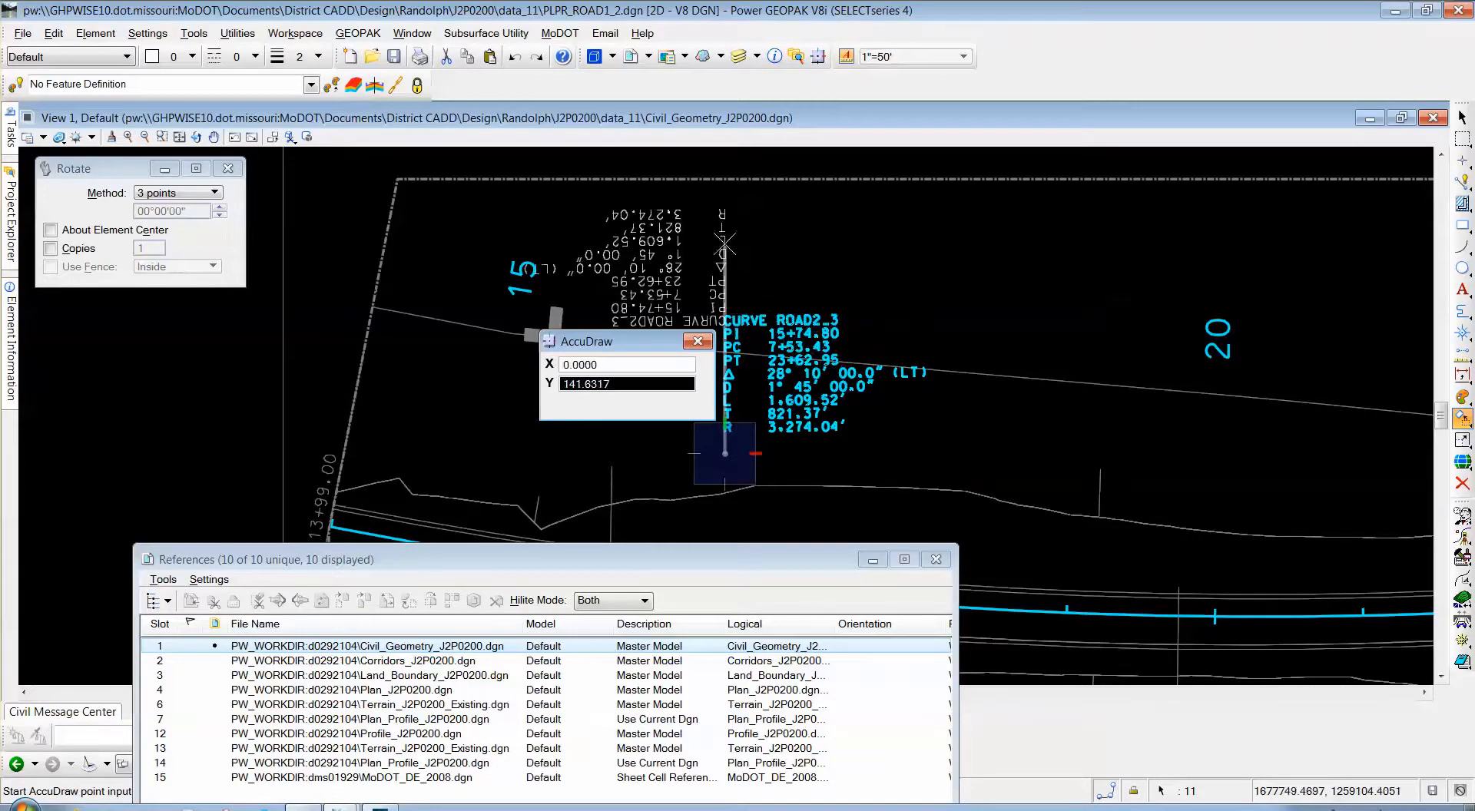
pyautogui.rightClick(736, 242)
pyautogui.moveTo(650, 343); pyautogui.dragTo(505, 345)
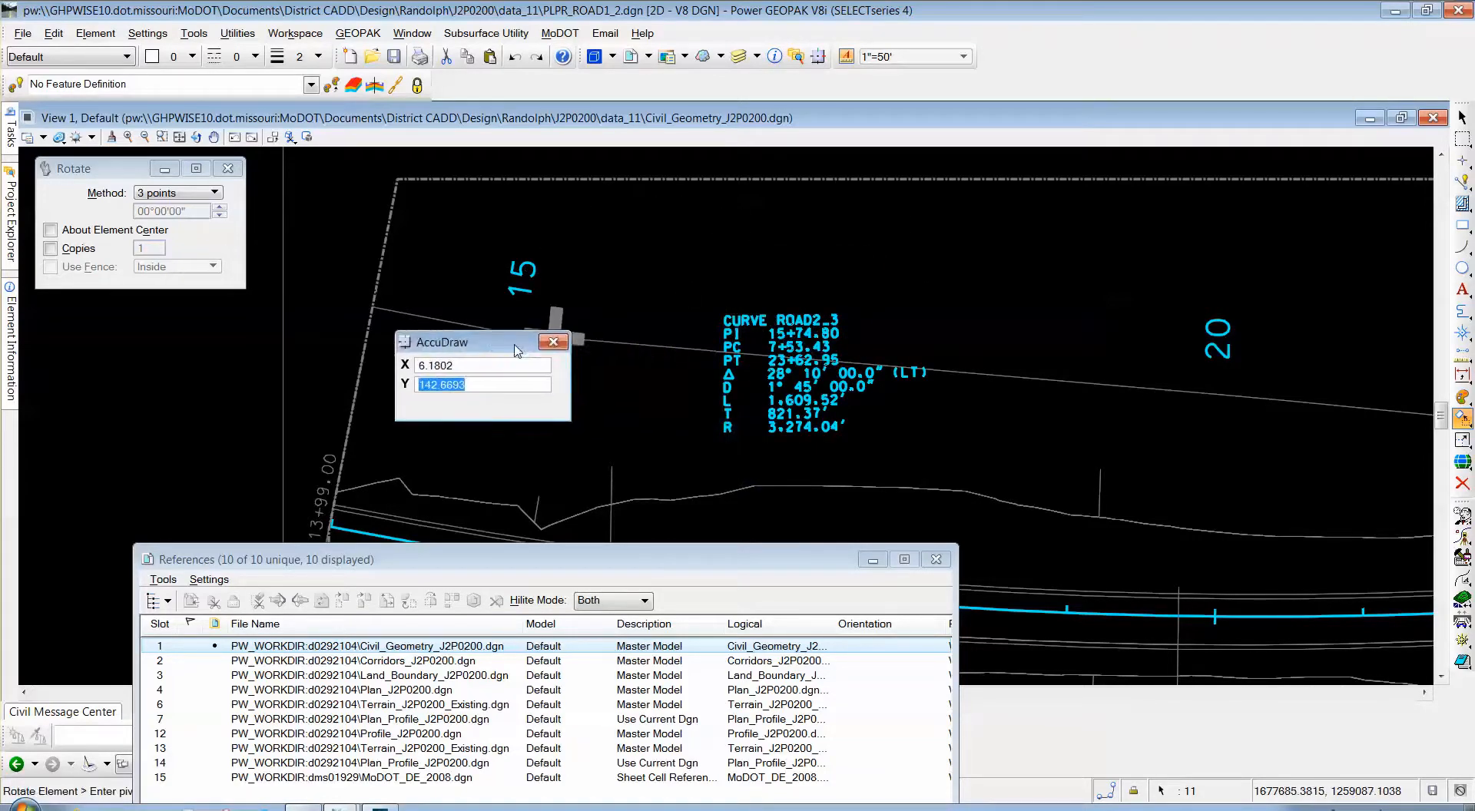
# Move the rotated curve data text above the alignment line between stations 15 and 20, clear of the line
pyautogui.click(1462, 419)
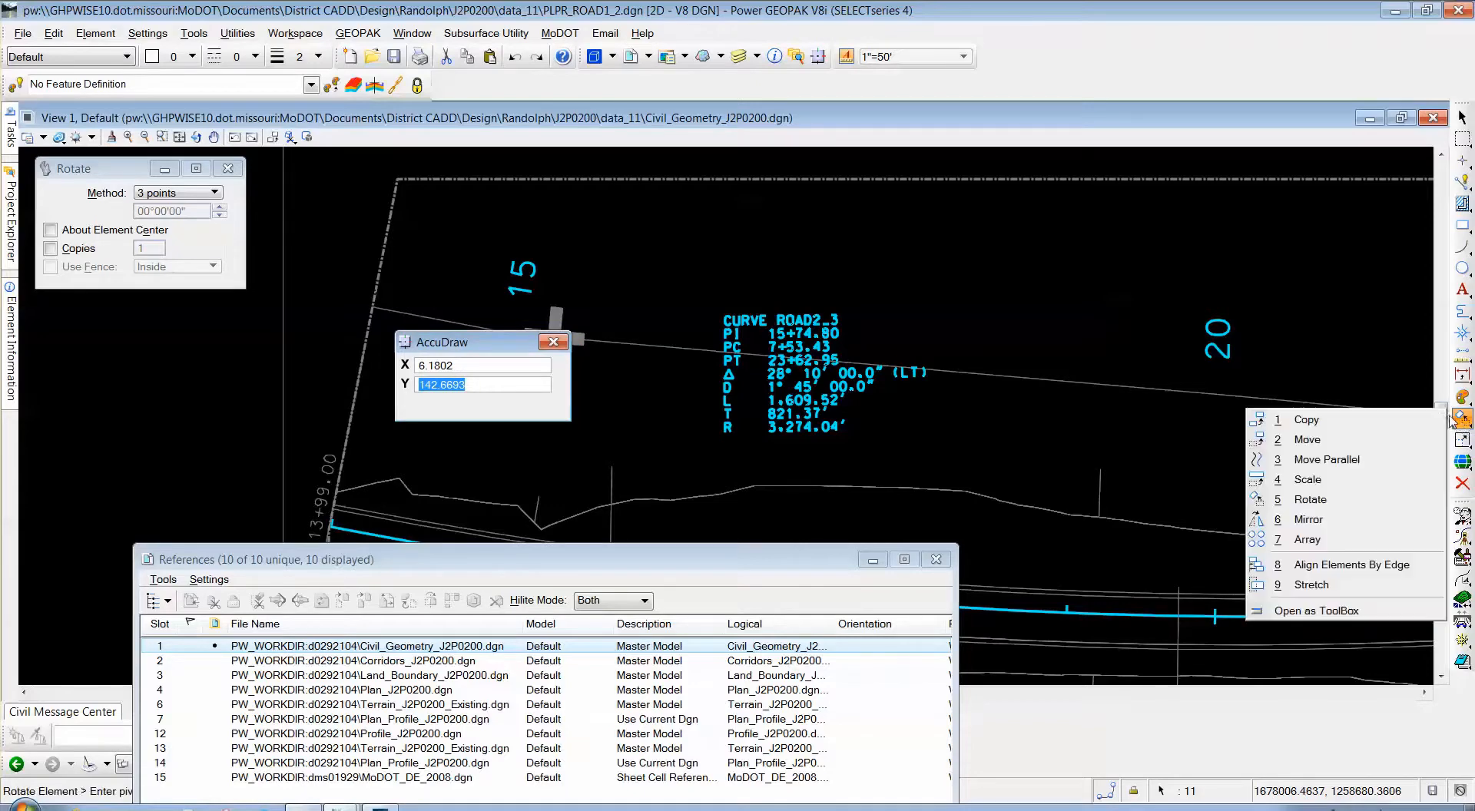
pyautogui.click(1356, 440)
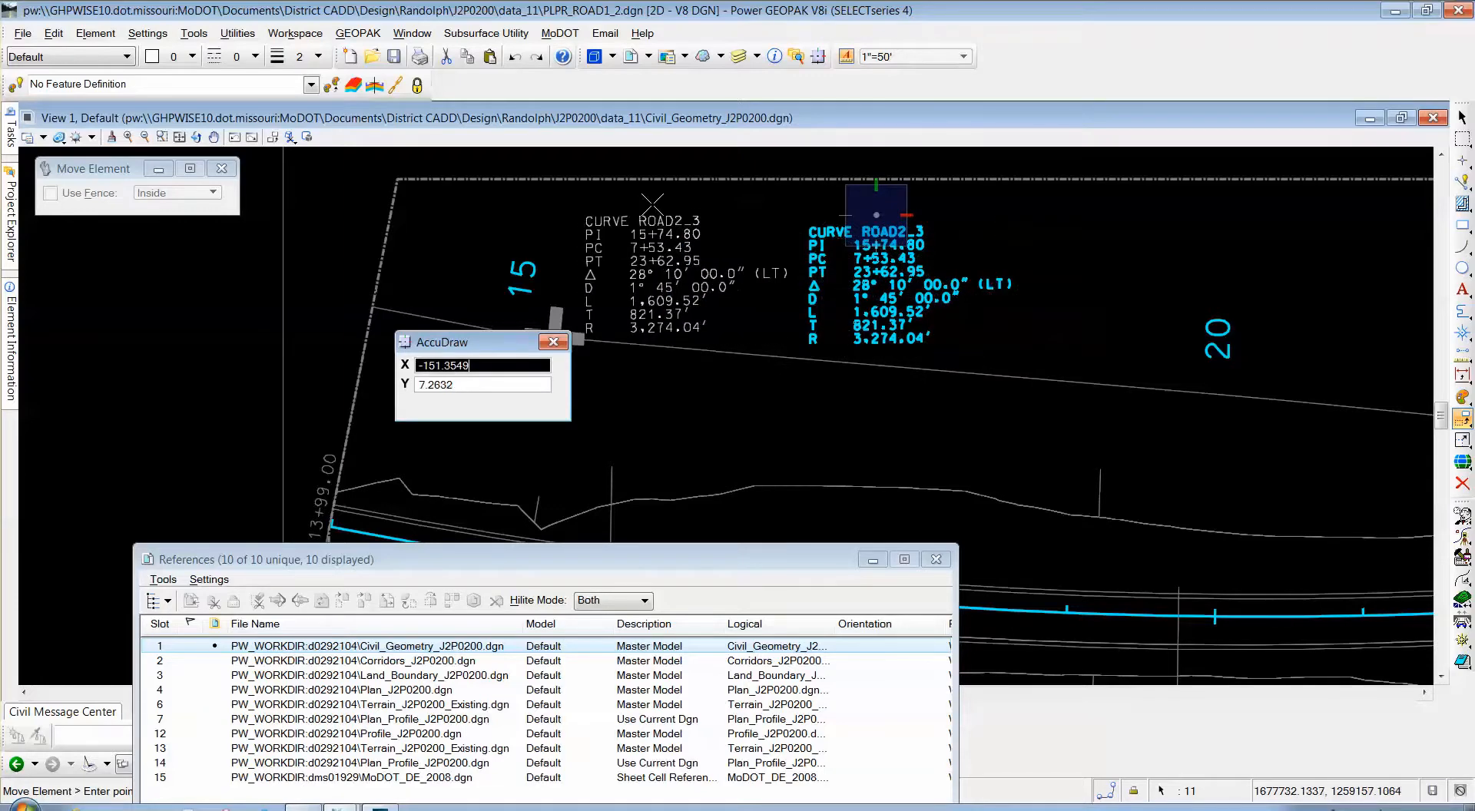
pyautogui.rightClick(652, 204)
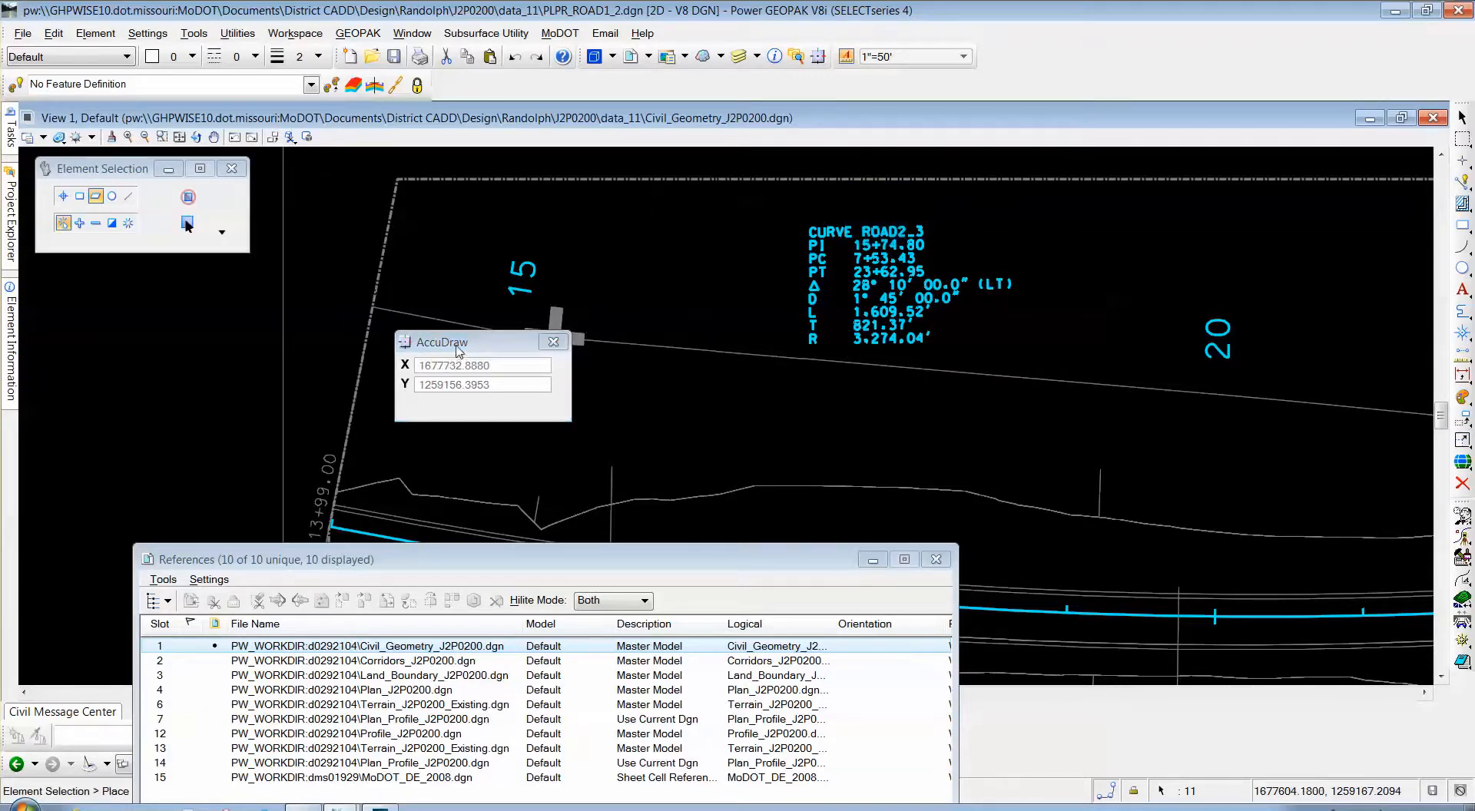
pyautogui.moveTo(453, 344); pyautogui.dragTo(139, 319)
# Deactivate the Civil_Geometry_J2P0200.dgn reference and close the References list
pyautogui.moveTo(540, 561); pyautogui.dragTo(917, 405)
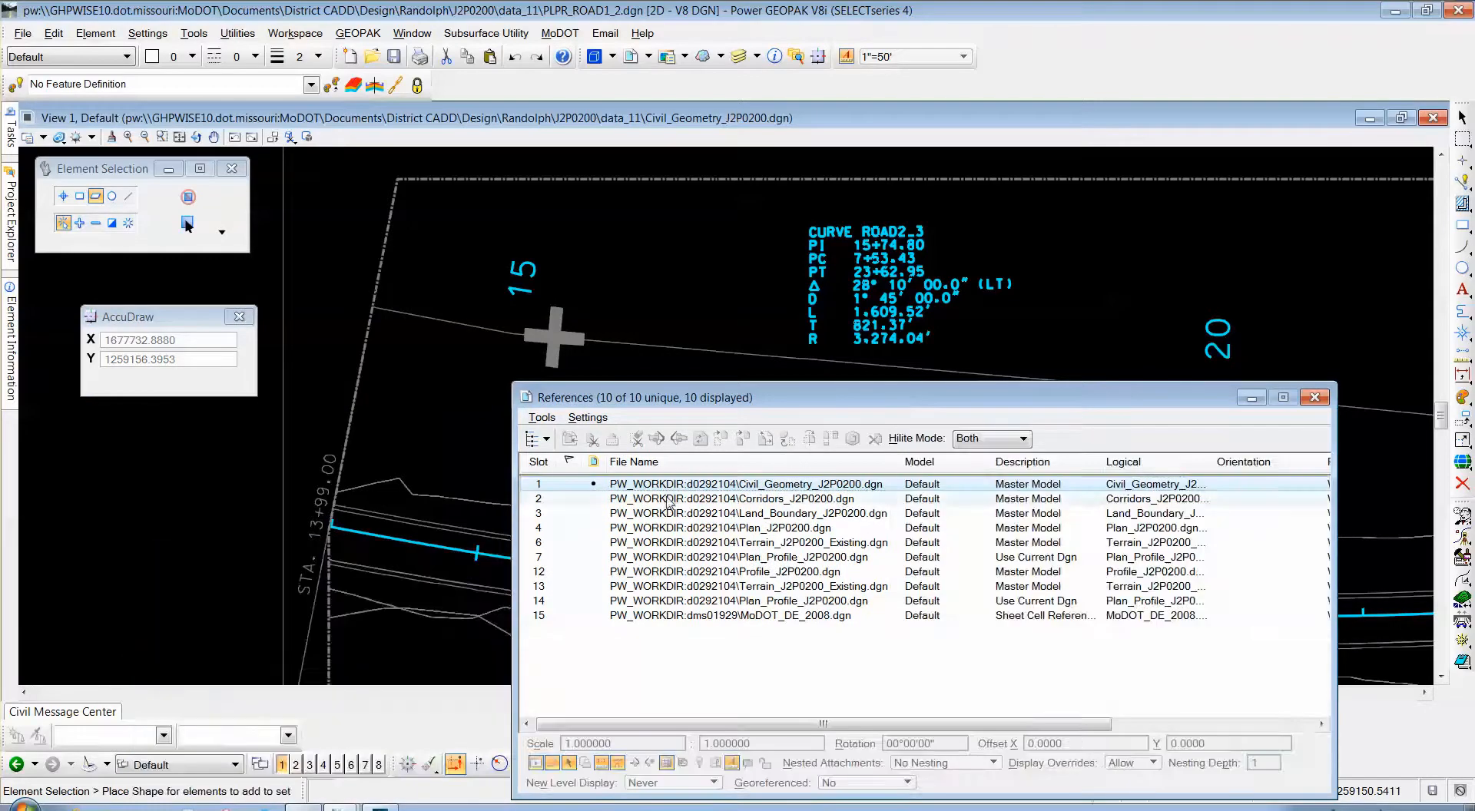
pyautogui.rightClick(618, 488)
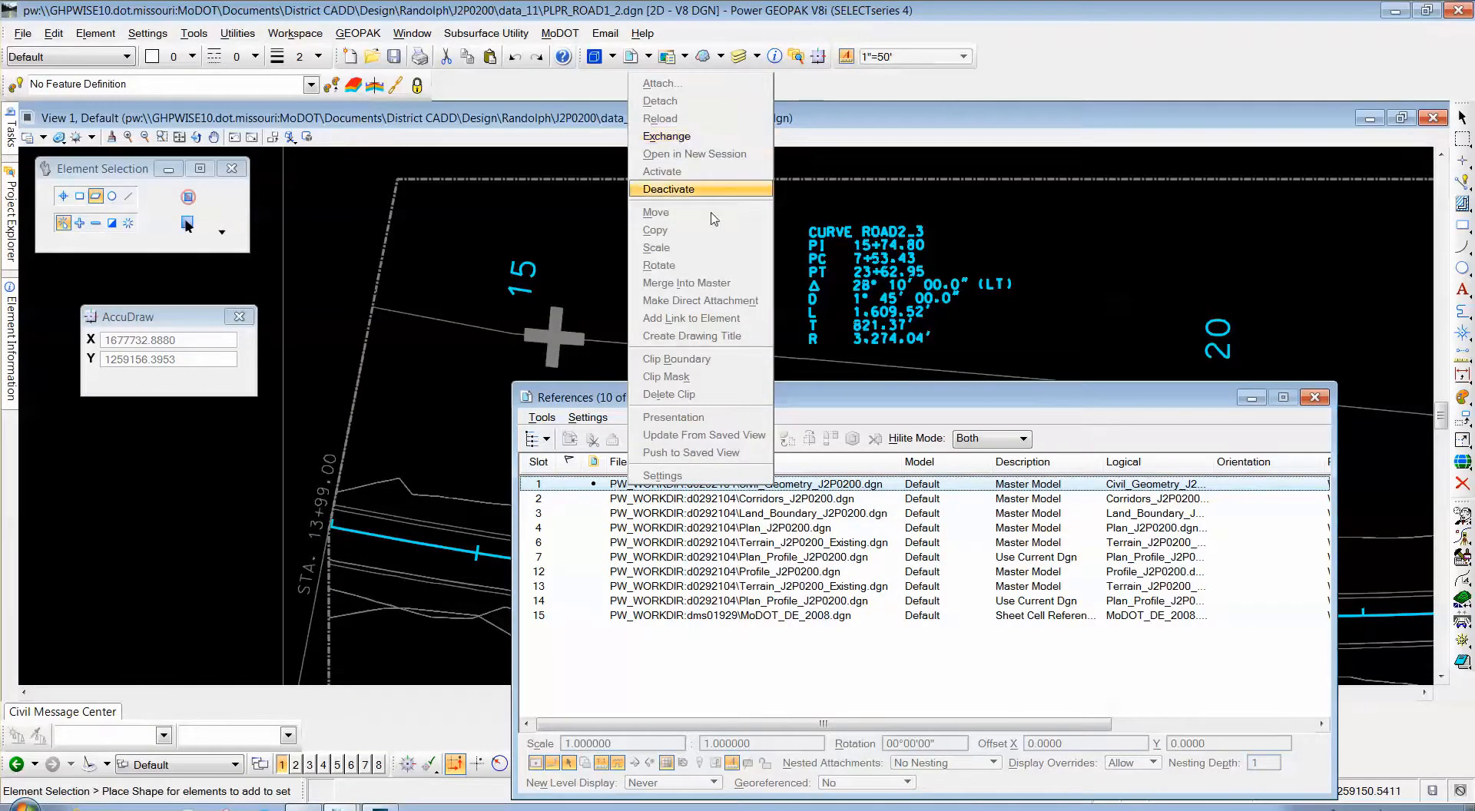
pyautogui.click(698, 190)
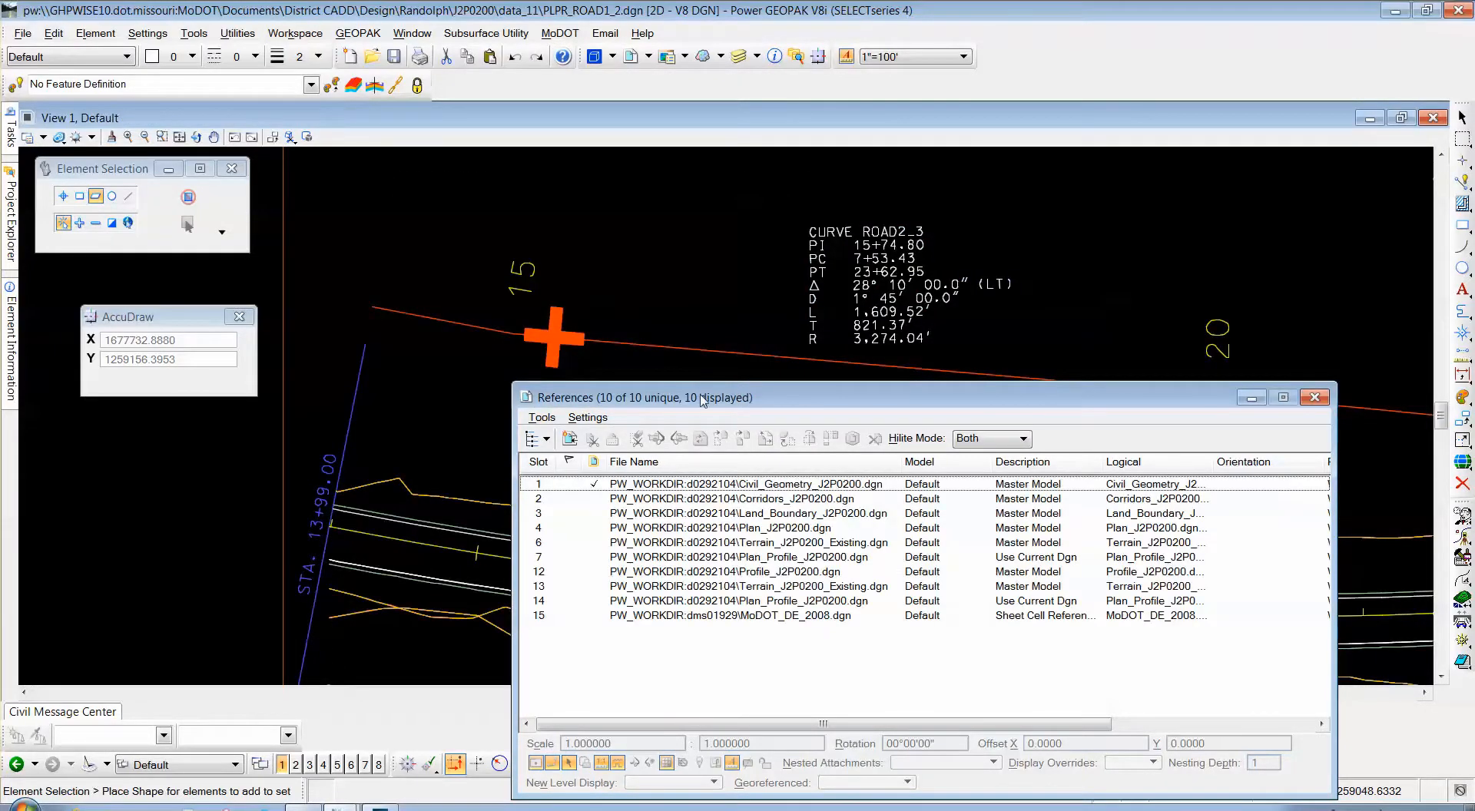
pyautogui.moveTo(701, 399); pyautogui.dragTo(563, 442)
pyautogui.scroll(-7, 653, 340)
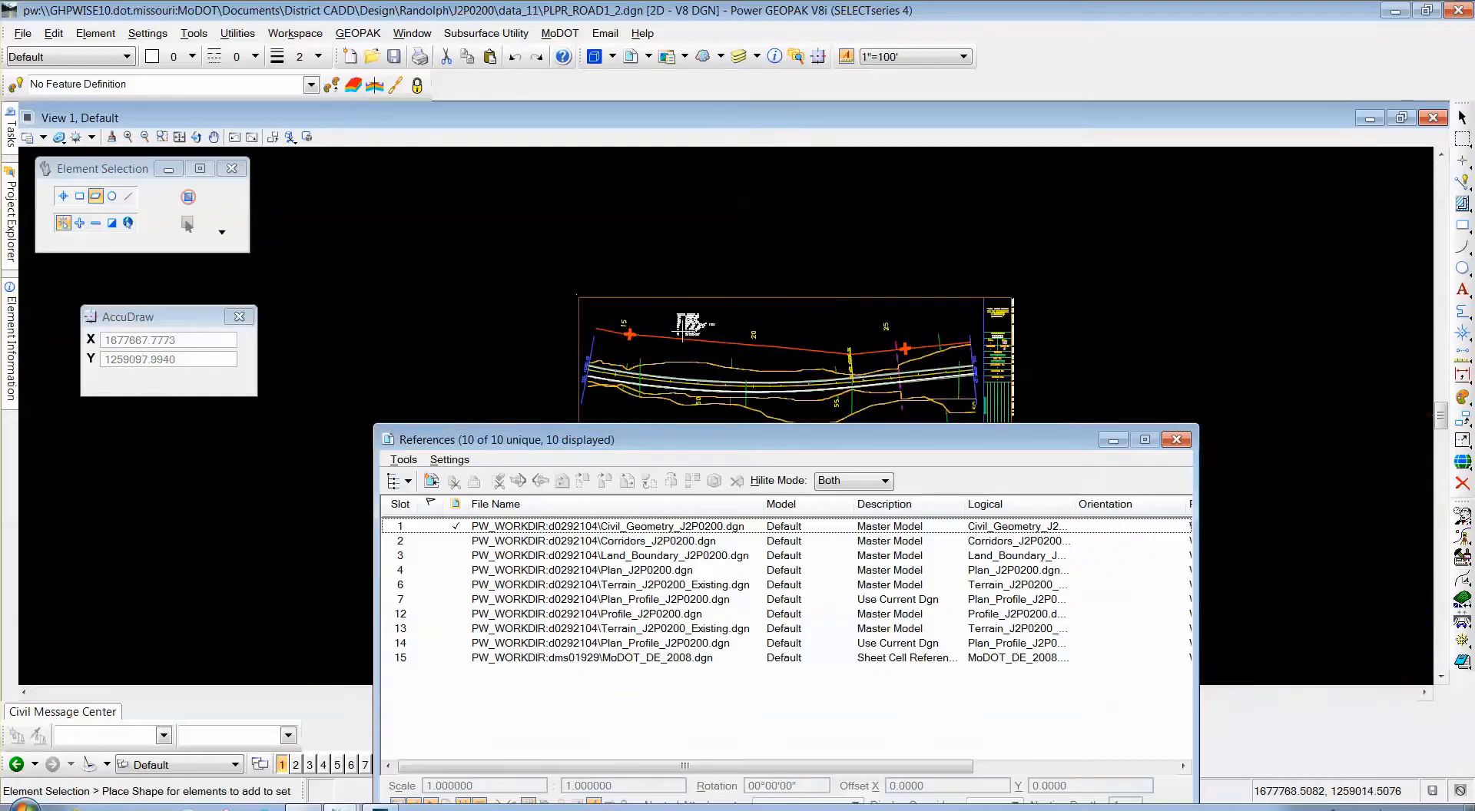
pyautogui.scroll(6, 681, 325)
pyautogui.moveTo(743, 441)
pyautogui.mouseDown()
pyautogui.moveTo(329, 458)
pyautogui.moveTo(499, 471)
pyautogui.mouseUp()
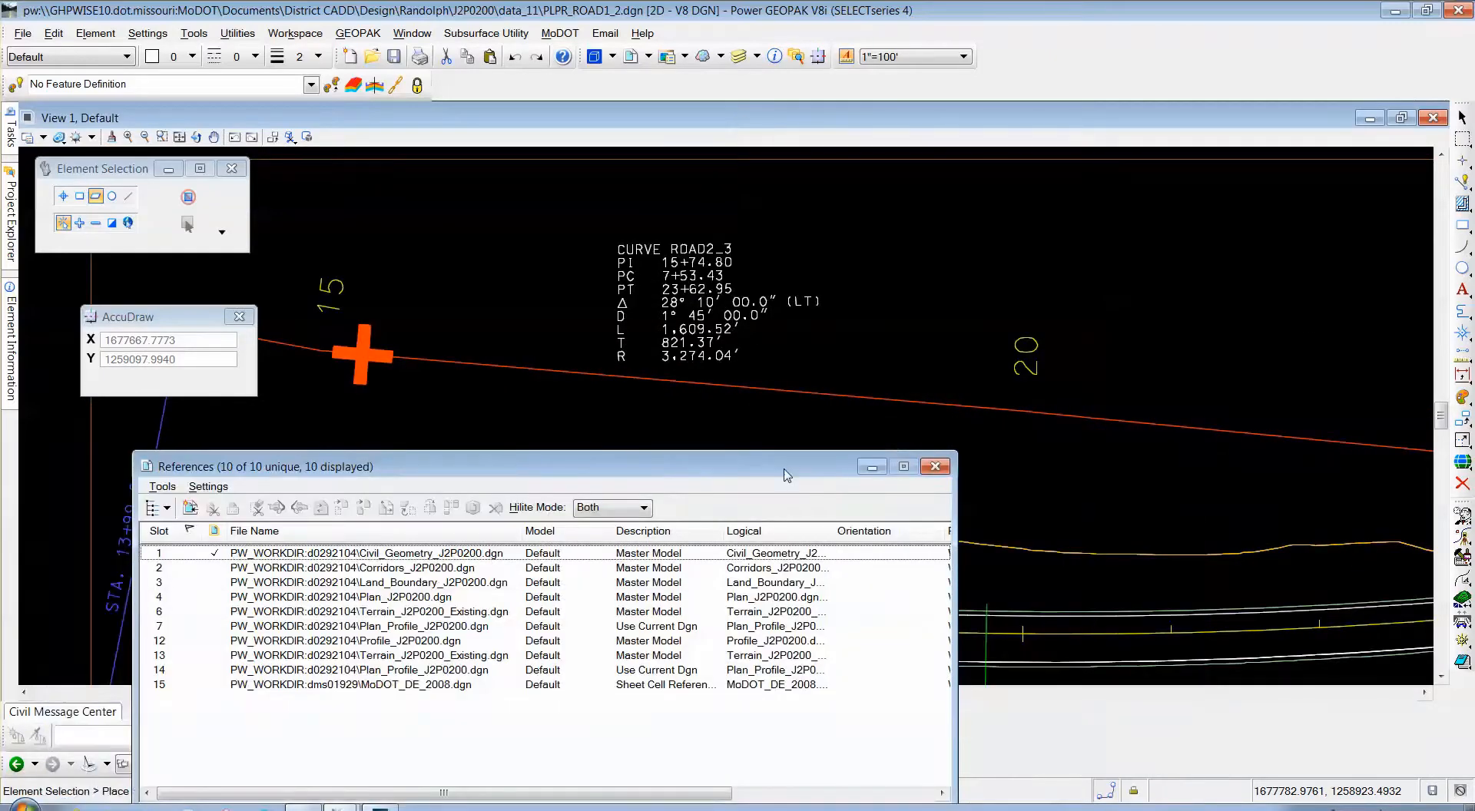
pyautogui.click(935, 467)
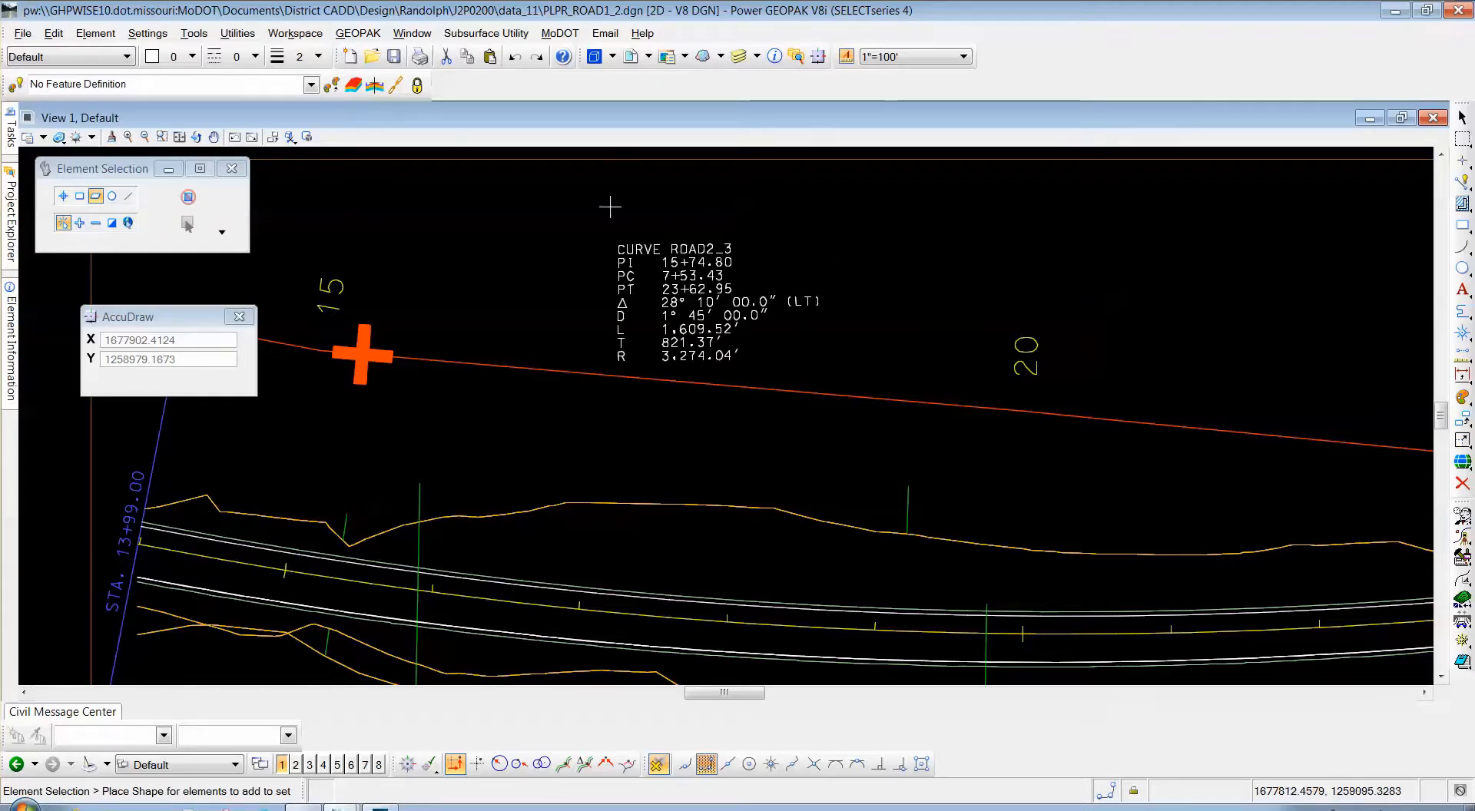
# Open the Graphic Scales & North Arrow task group of the MoDOT Design CADD Standards with General Annotation collapsed
pyautogui.click(158, 322)
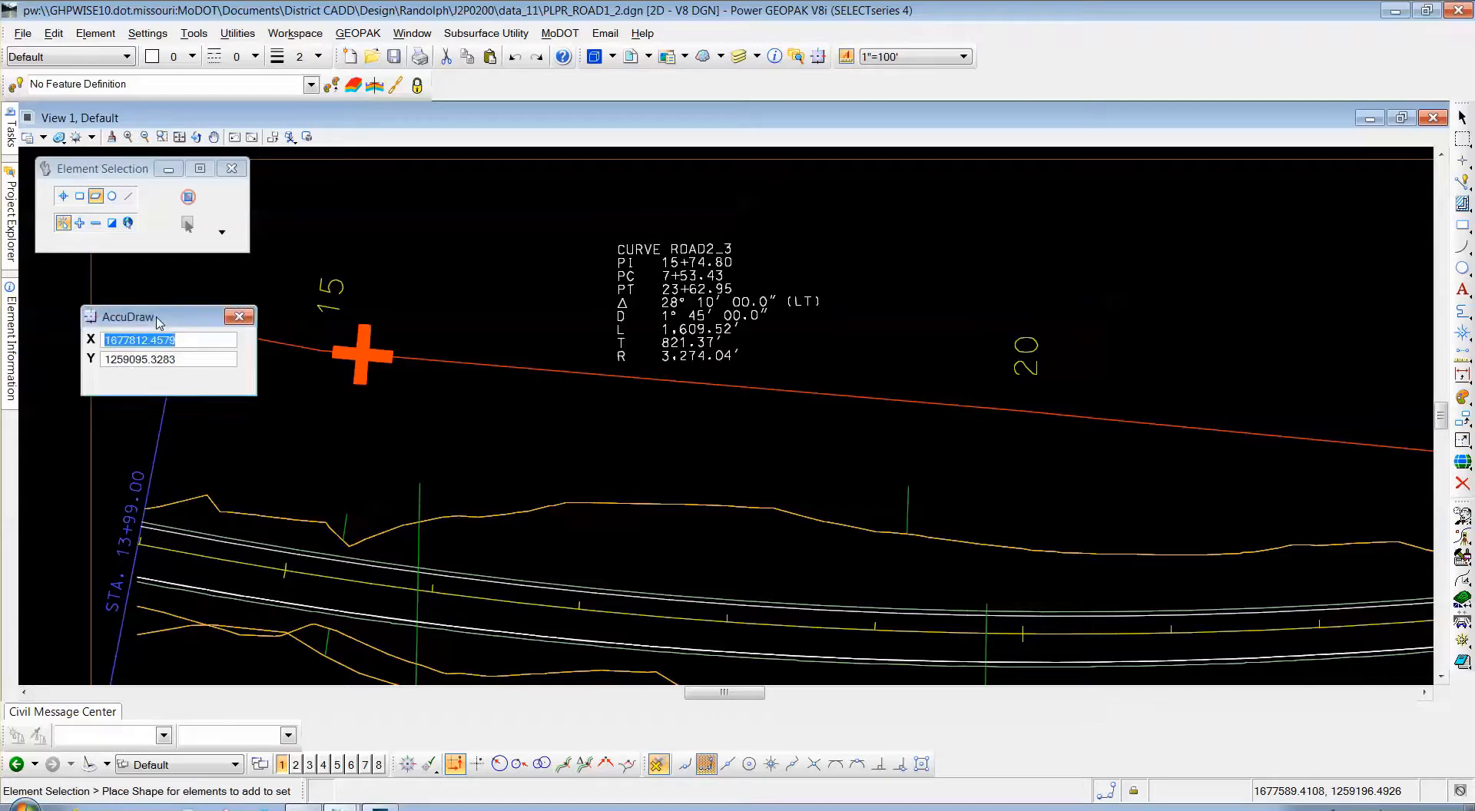
pyautogui.moveTo(8, 137)
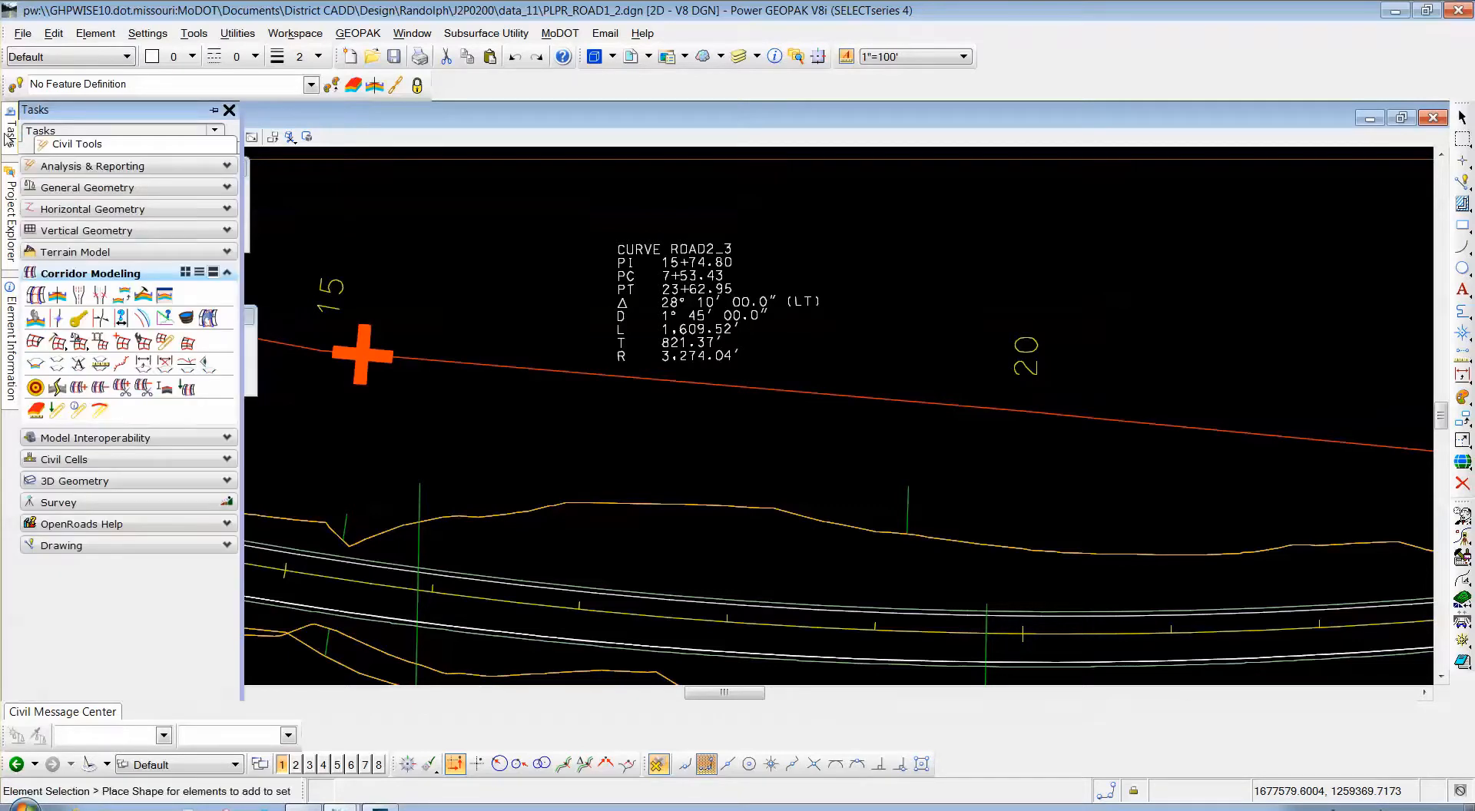
pyautogui.click(98, 132)
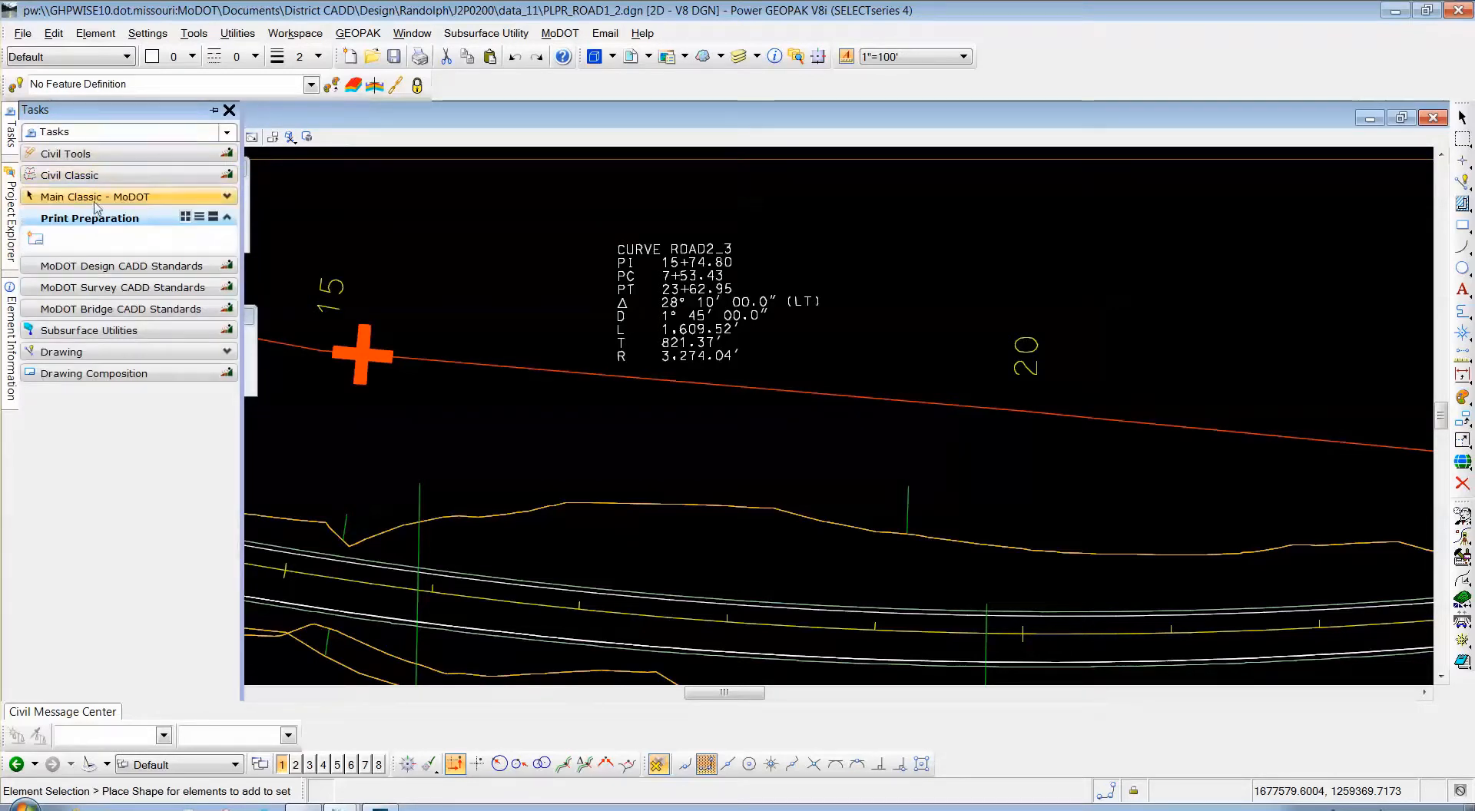
pyautogui.click(96, 269)
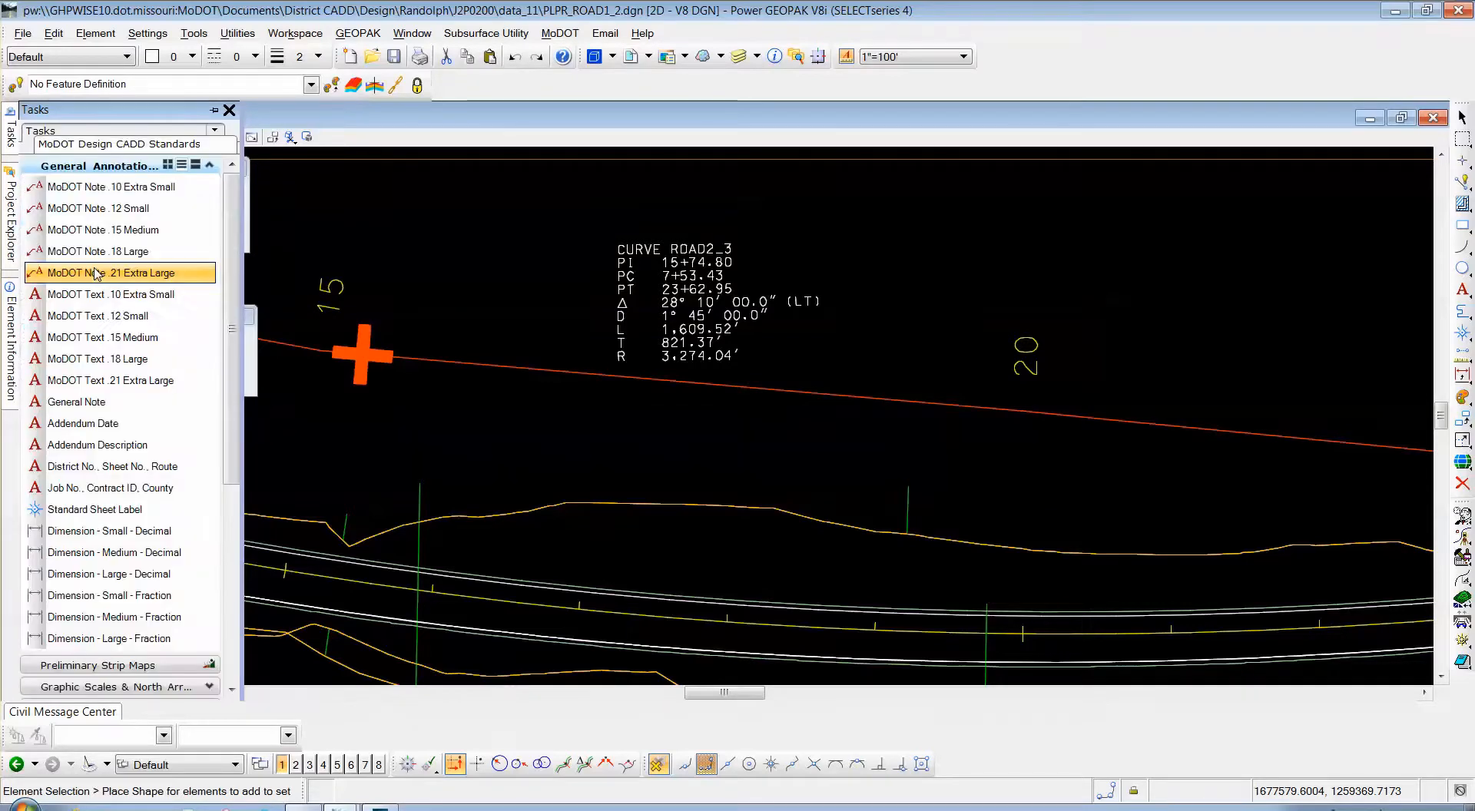
pyautogui.click(210, 164)
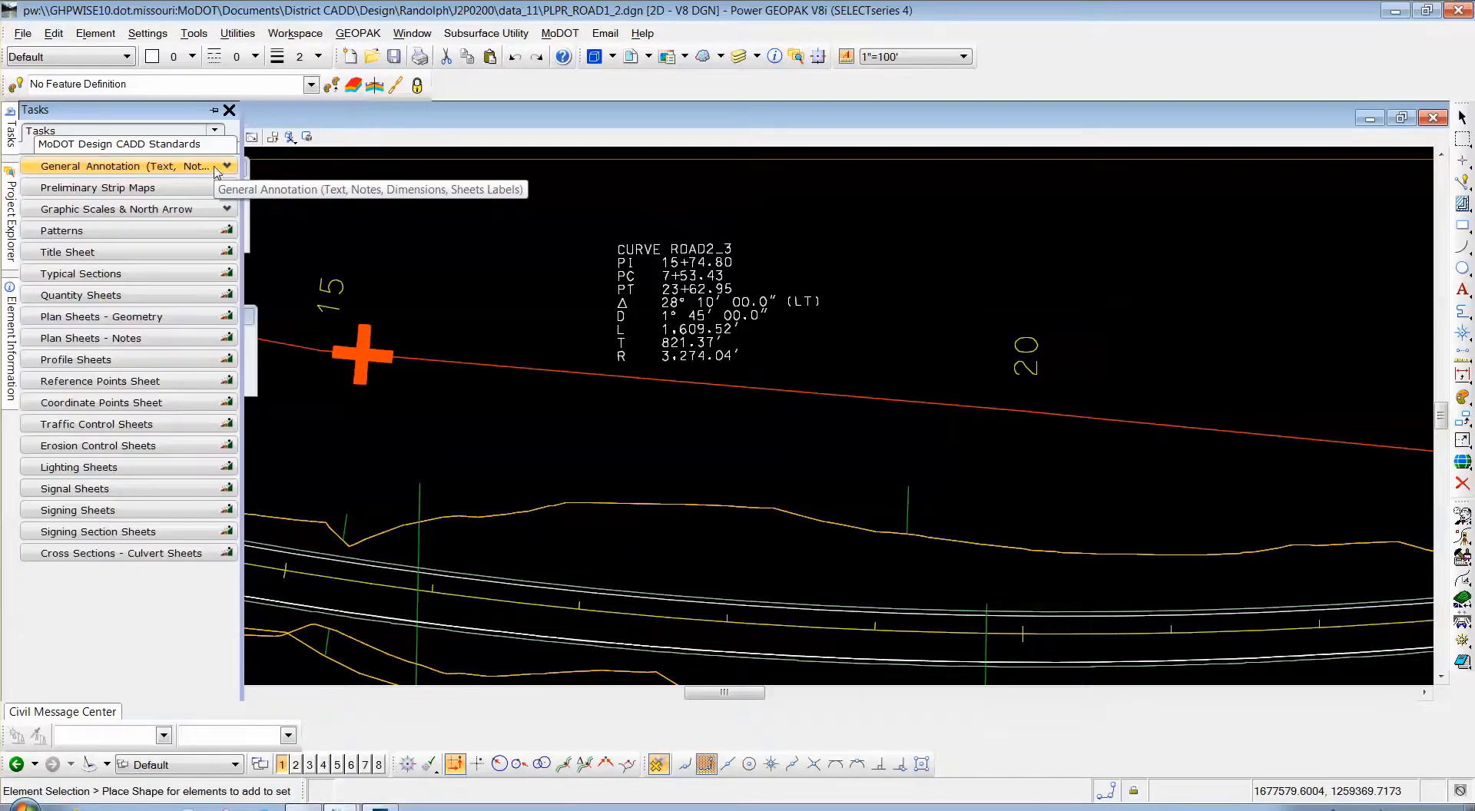
pyautogui.click(121, 218)
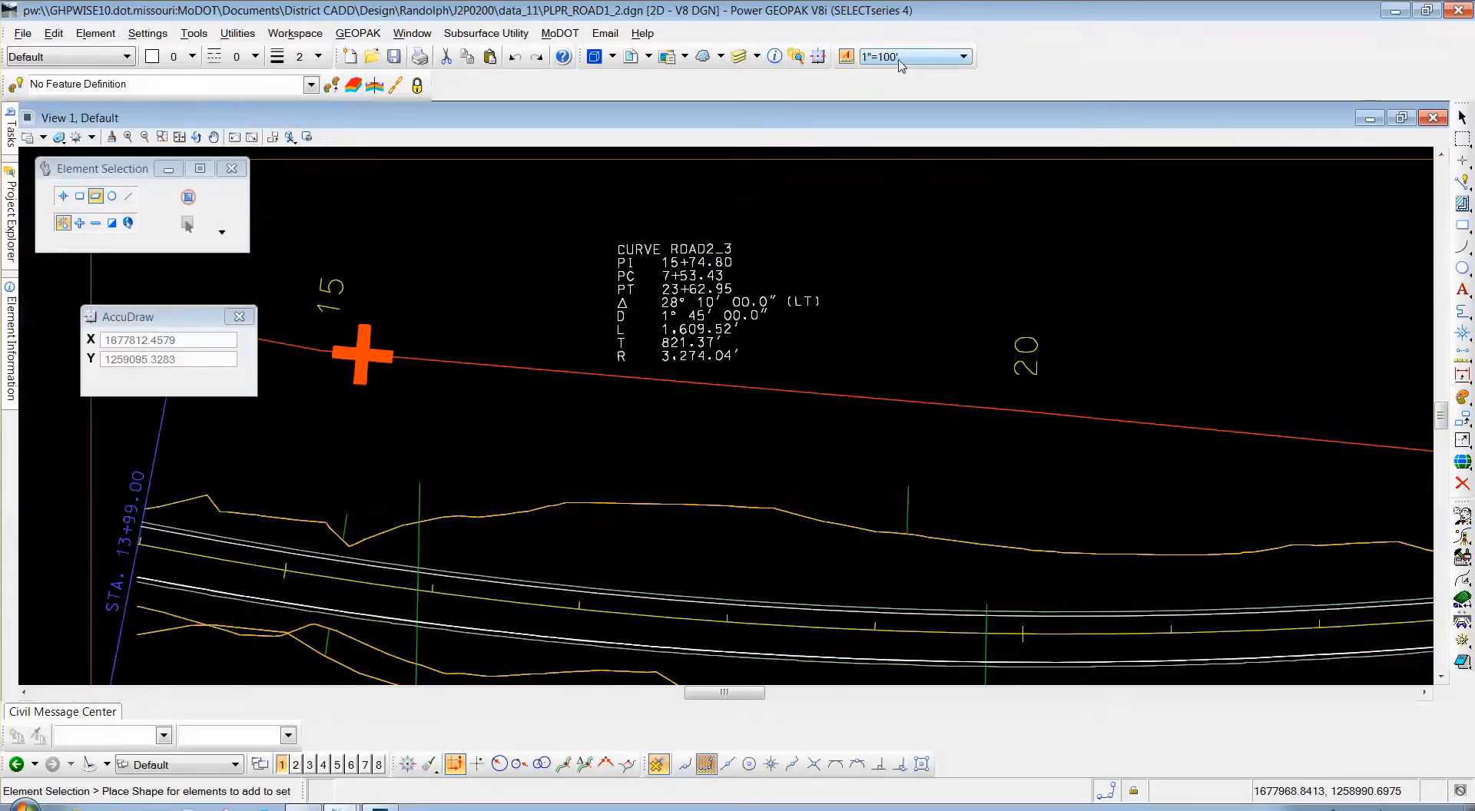
# Set the annotation scale of the plan and profile sheet to 1"=50'
pyautogui.scroll(-4, 554, 380)
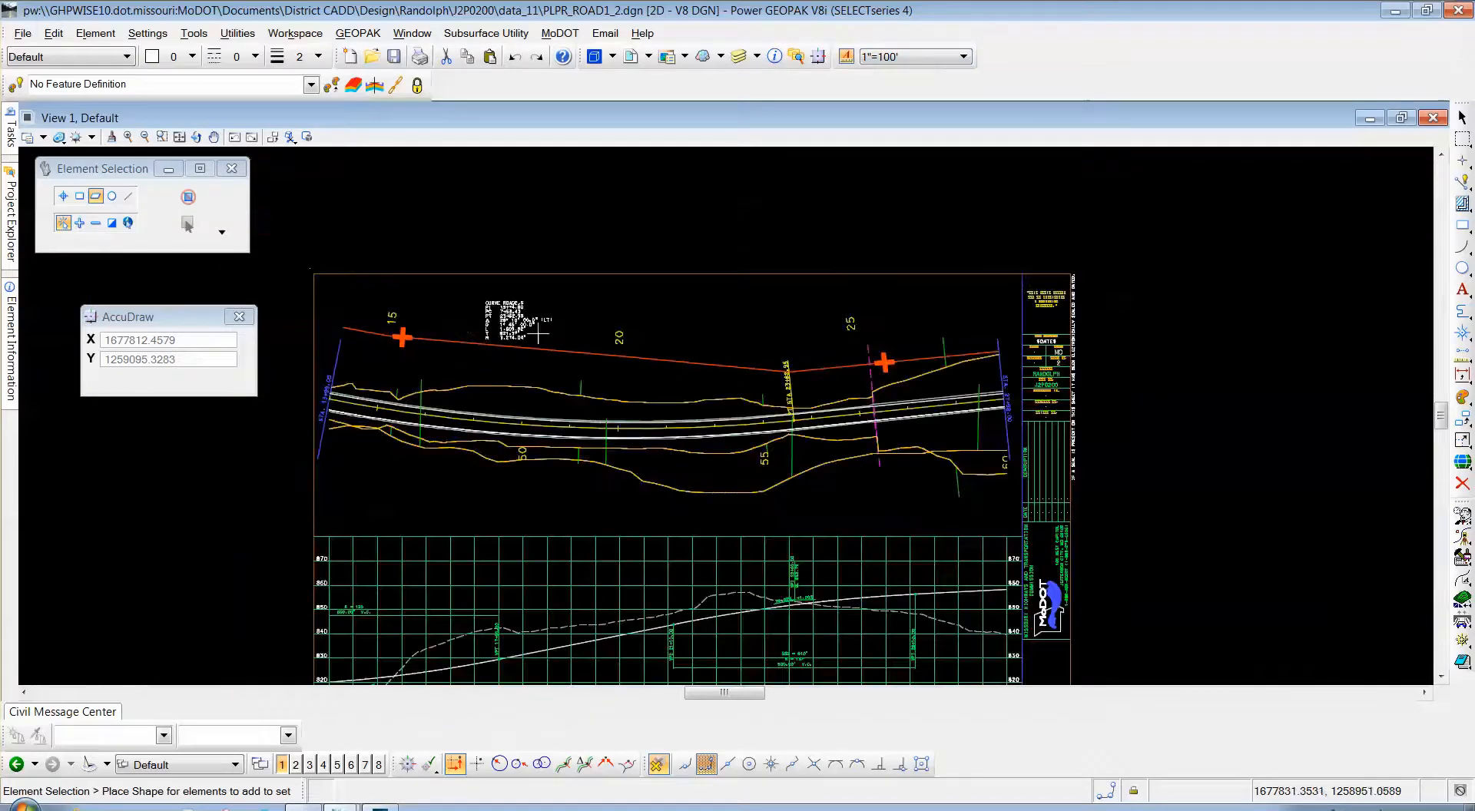
pyautogui.scroll(3, 553, 380)
pyautogui.scroll(-3, 620, 308)
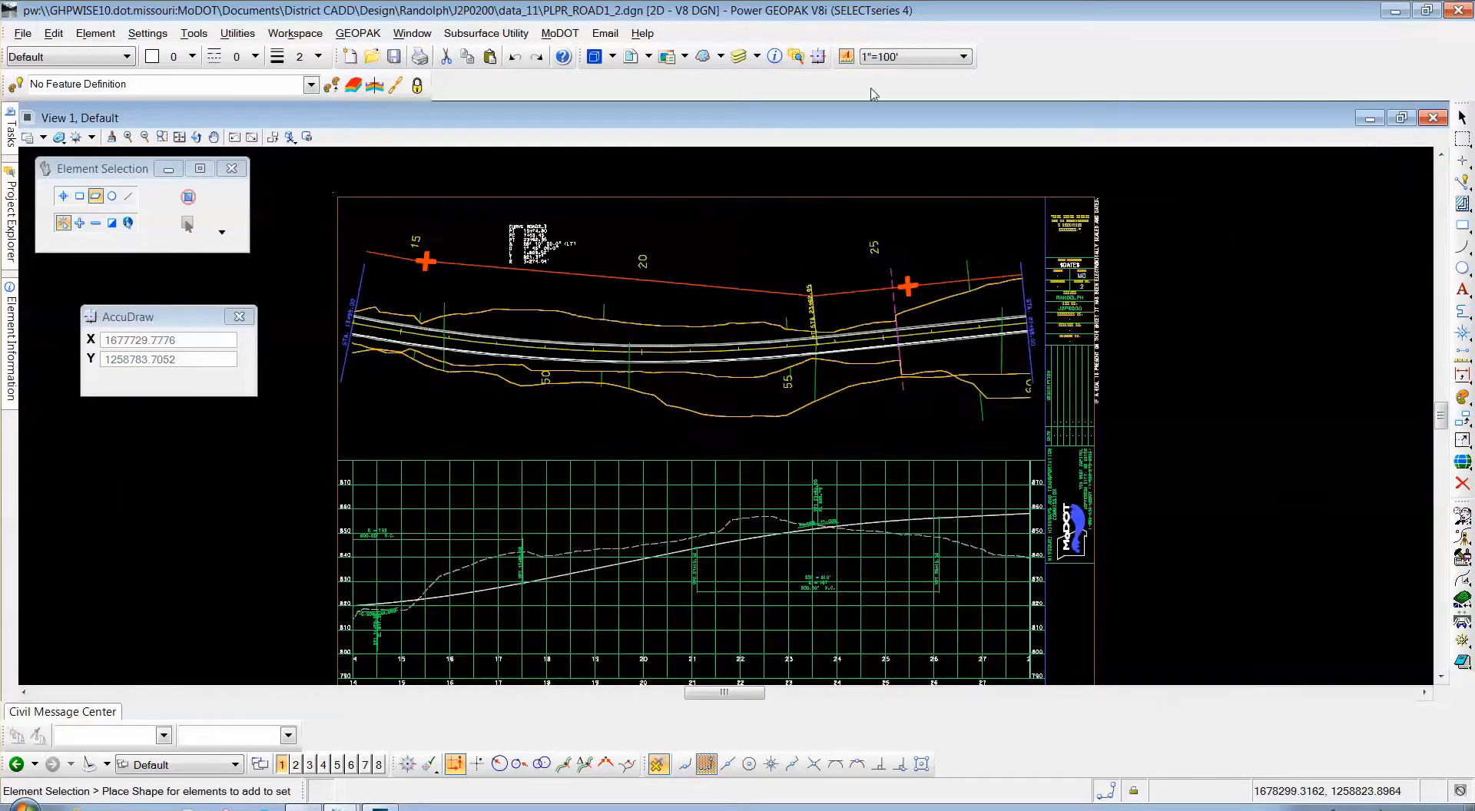
pyautogui.click(908, 57)
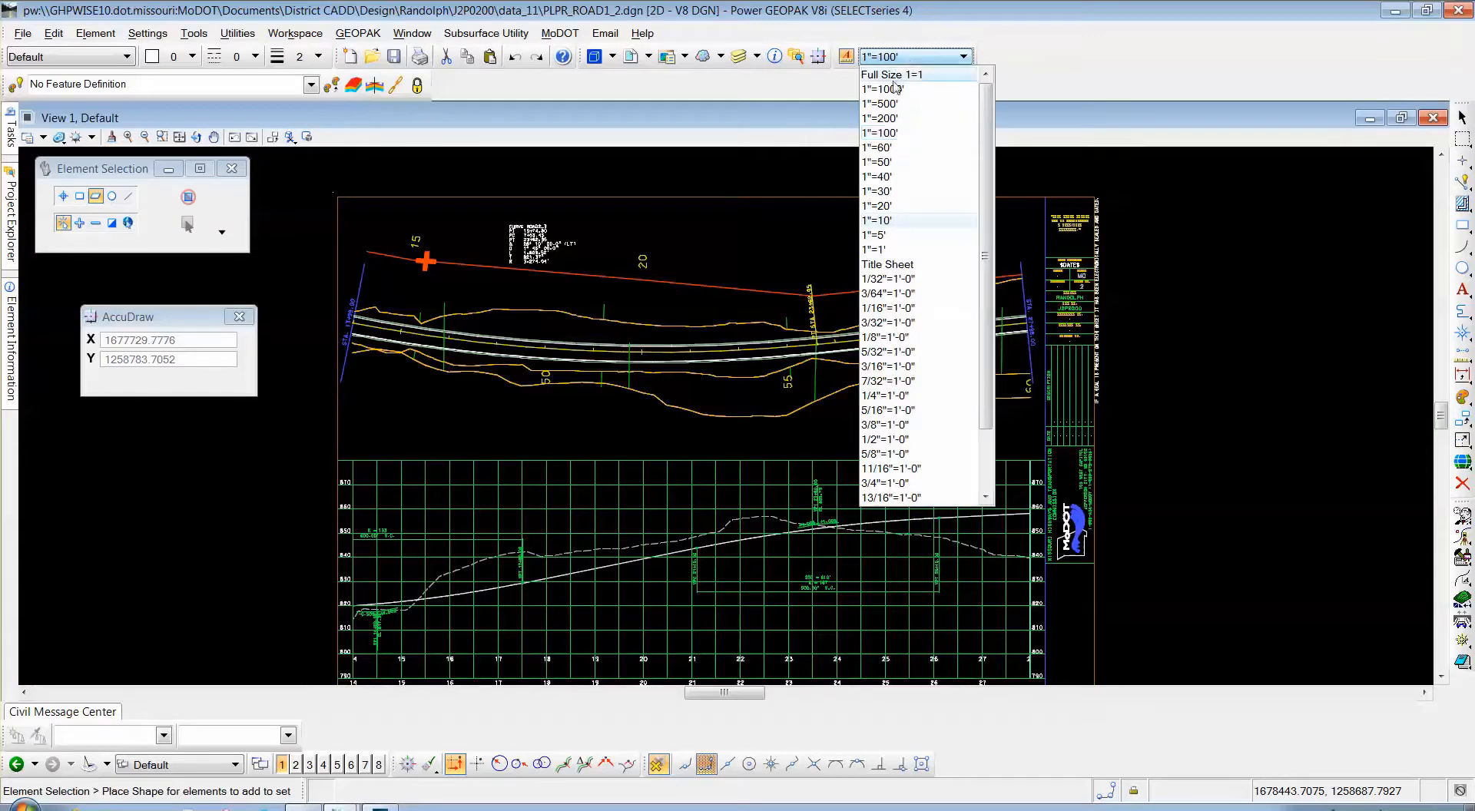
pyautogui.click(880, 162)
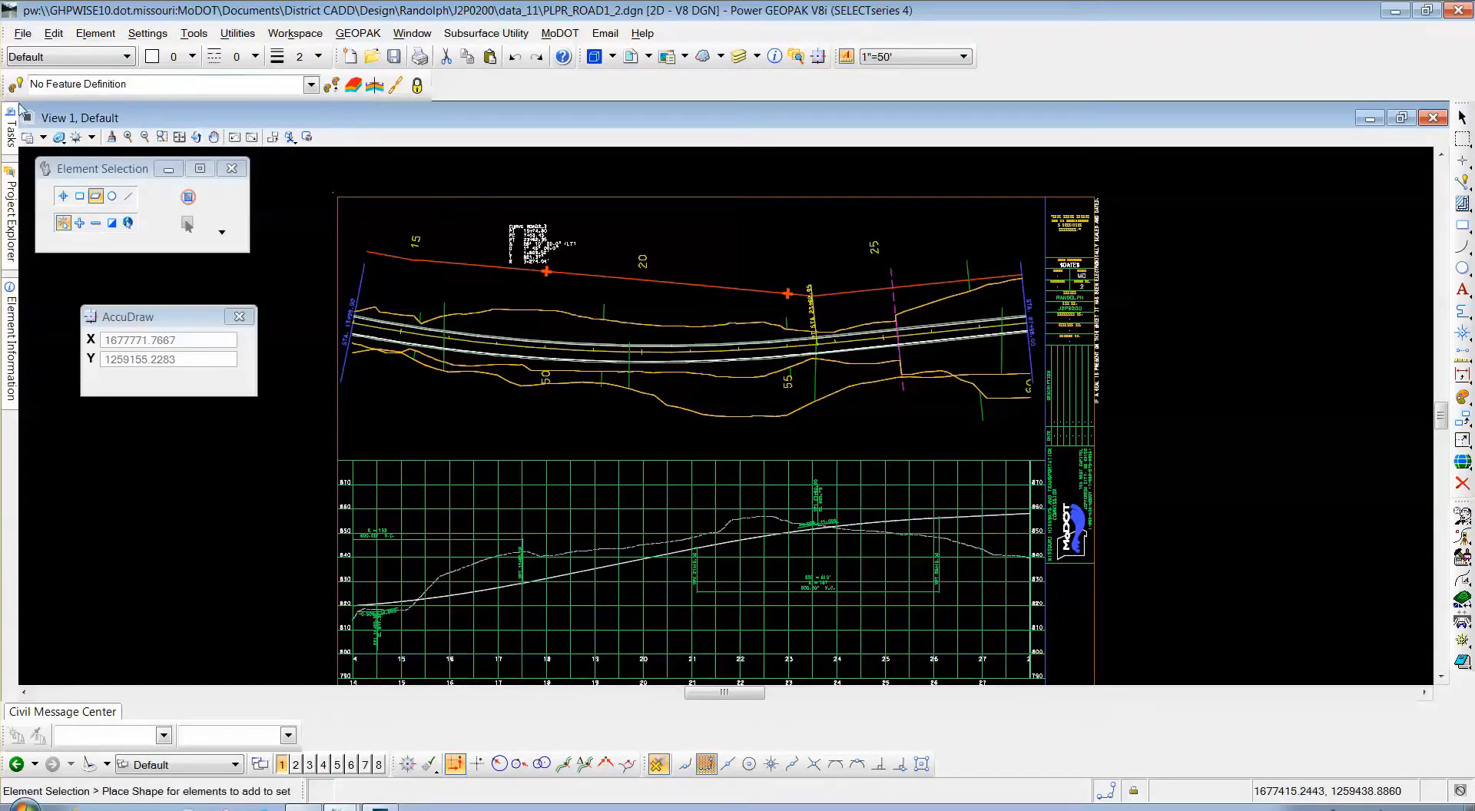
# Place the north arrow cell NAR in the plan's open area beyond station 25, oriented to top rather than to the view
pyautogui.moveTo(11, 126)
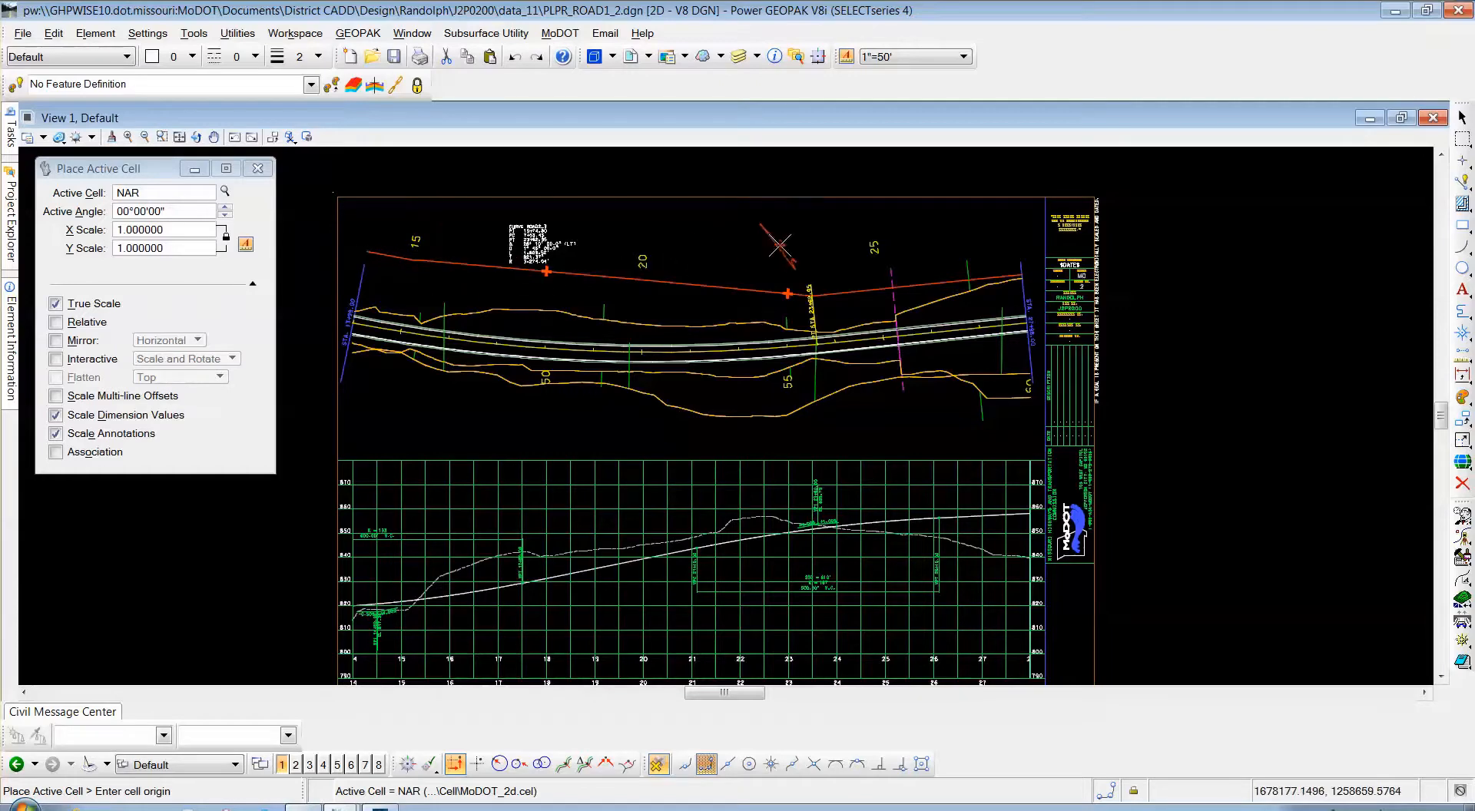
pyautogui.moveTo(123, 168)
pyautogui.mouseDown()
pyautogui.moveTo(614, 178)
pyautogui.moveTo(439, 205)
pyautogui.mouseUp()
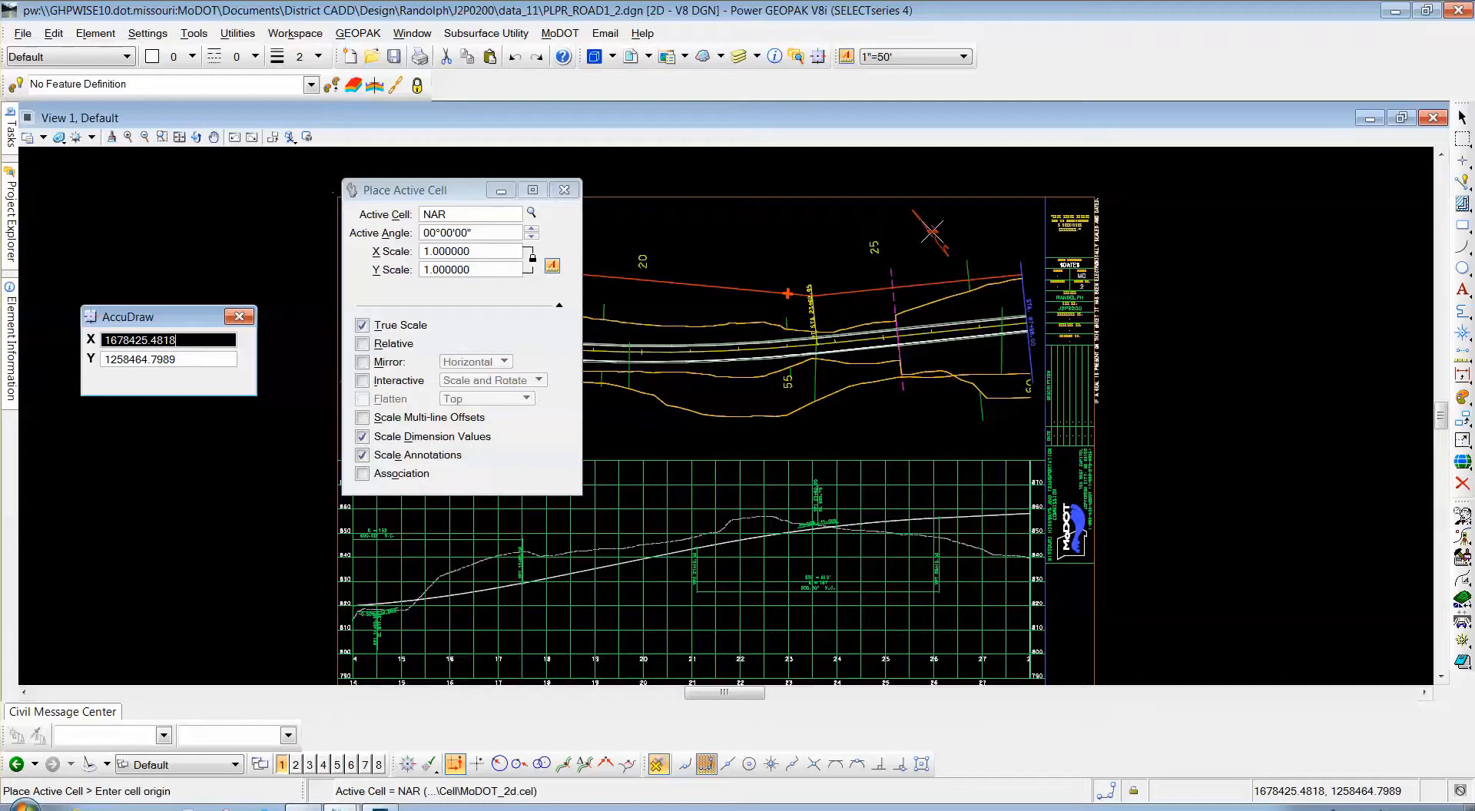
pyautogui.press('v')
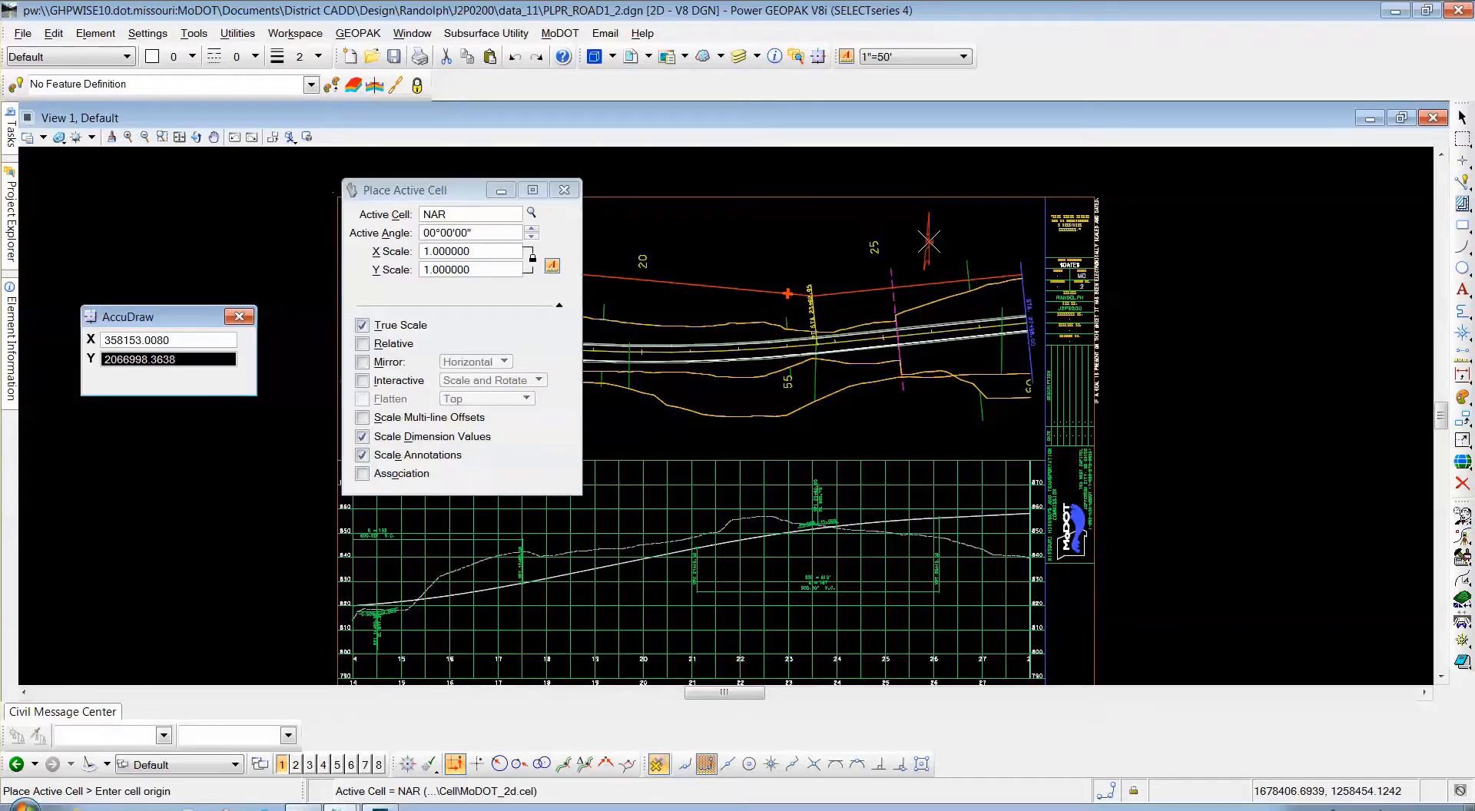
pyautogui.press('t')
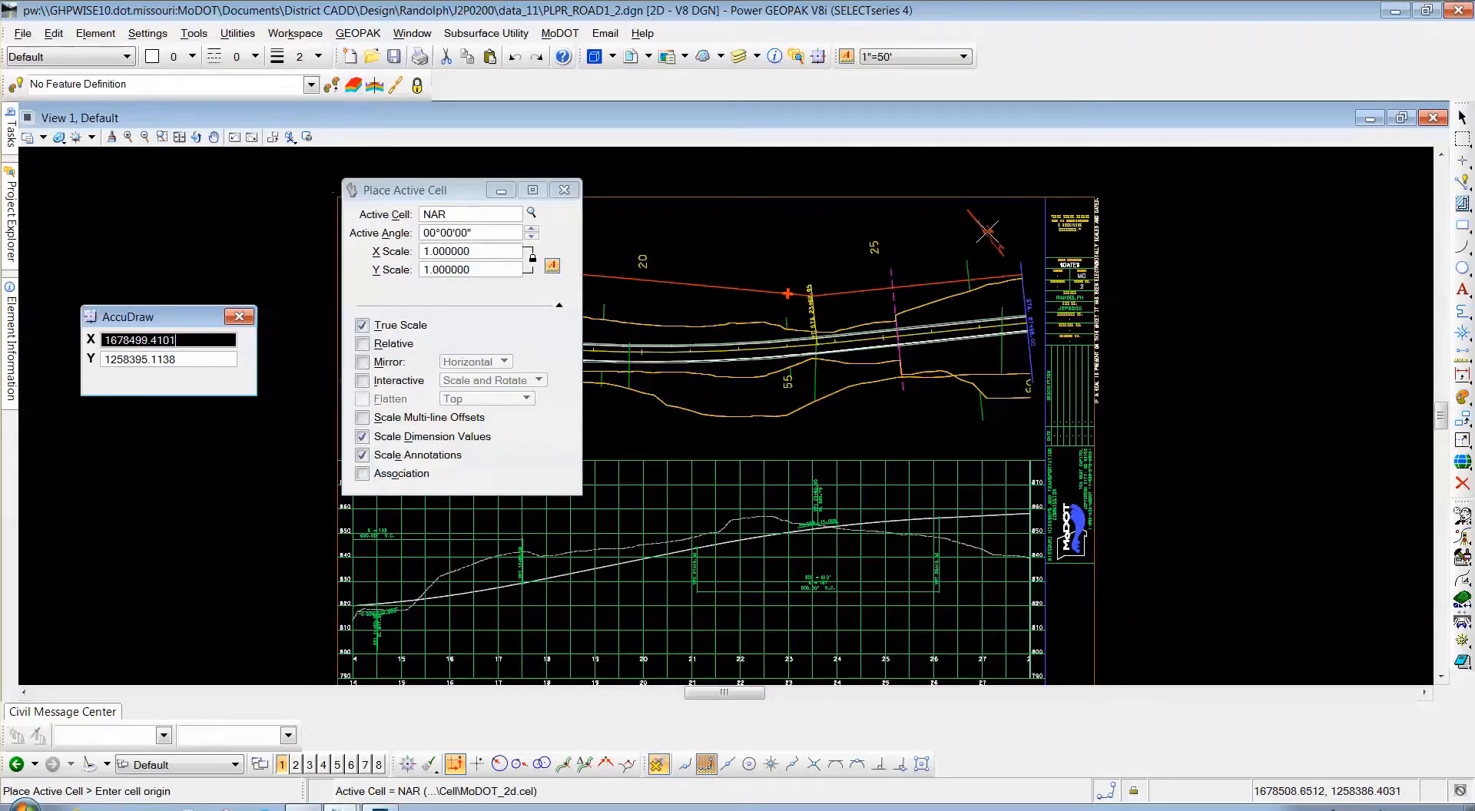
pyautogui.click(987, 232)
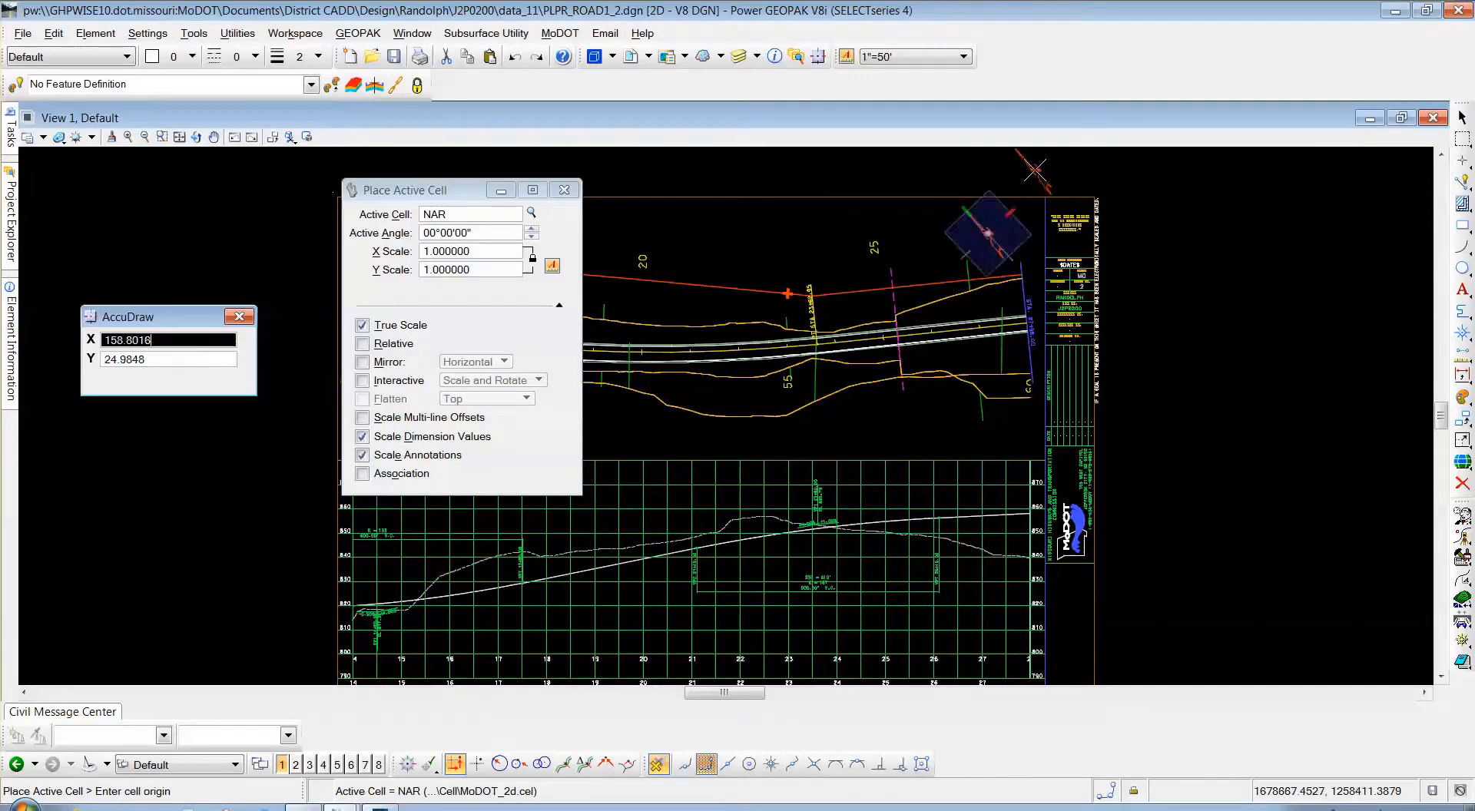
pyautogui.press('Escape')
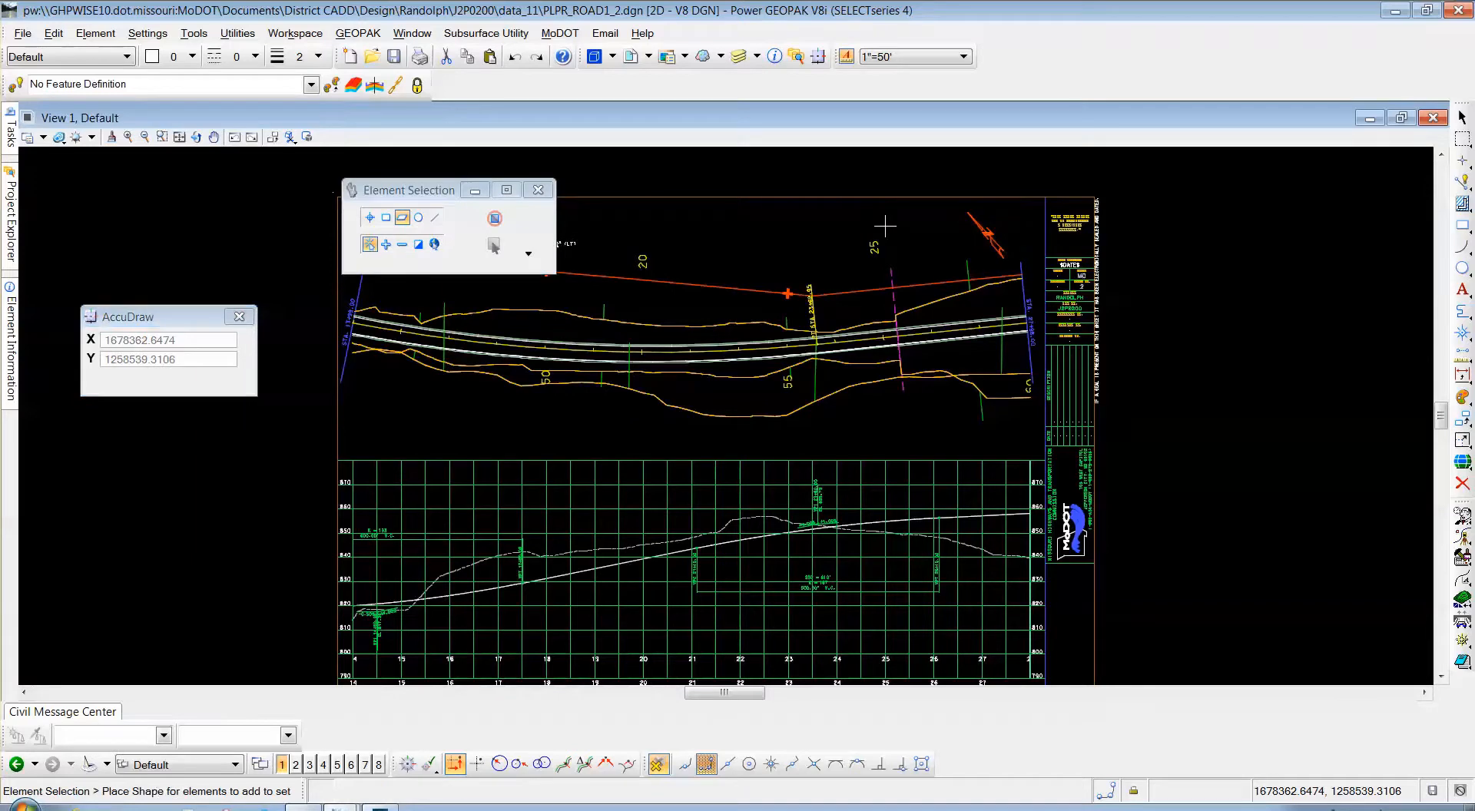